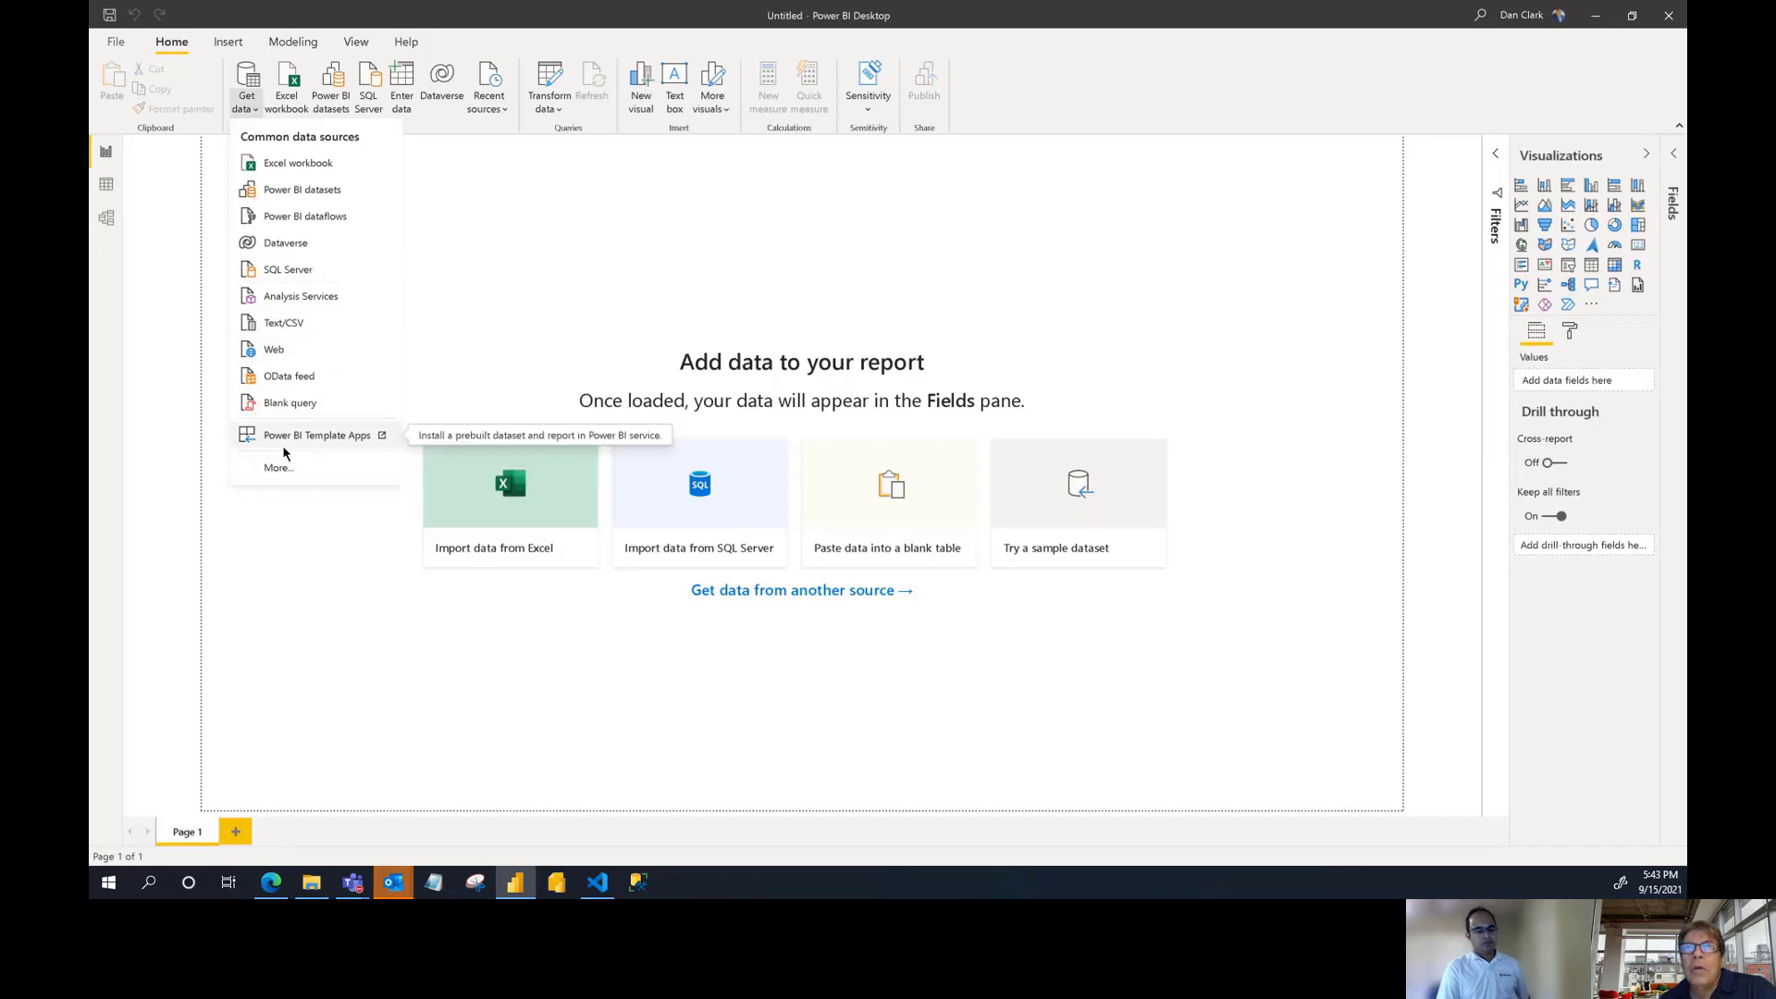
Open the full list of data sources and examine the available connector types, from files to databases and Azure services
left_click(282, 473)
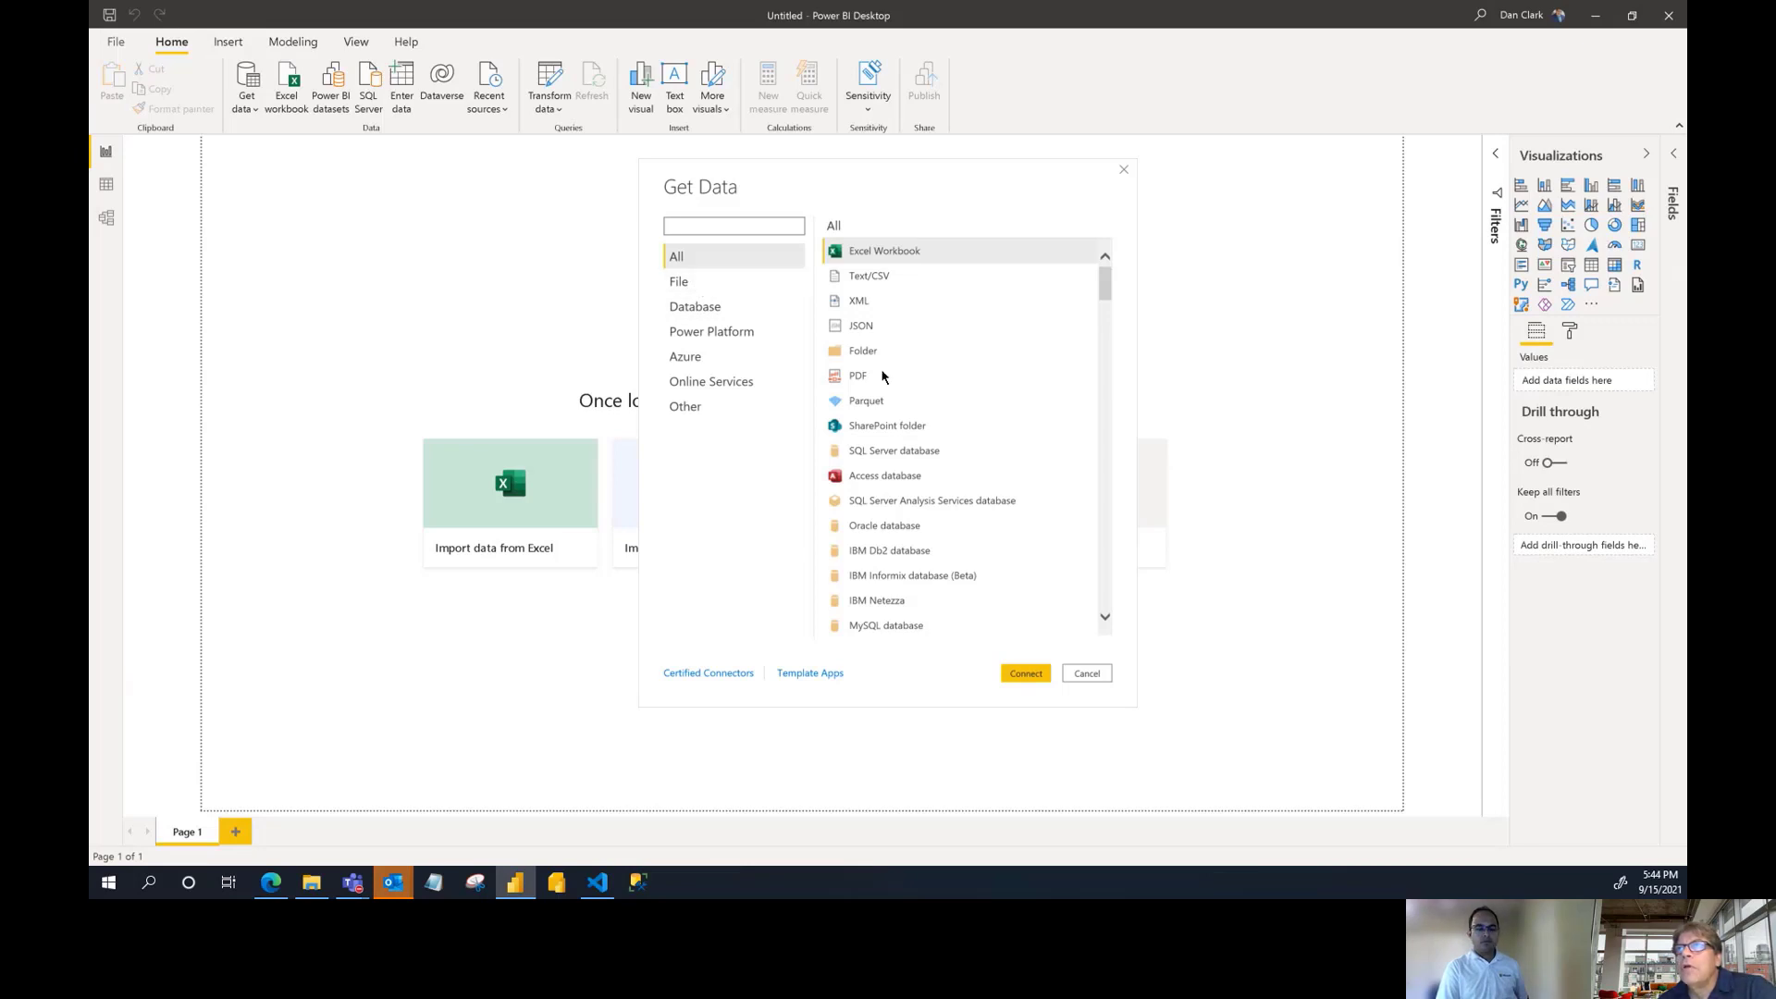
scroll(883, 375, "down", 7)
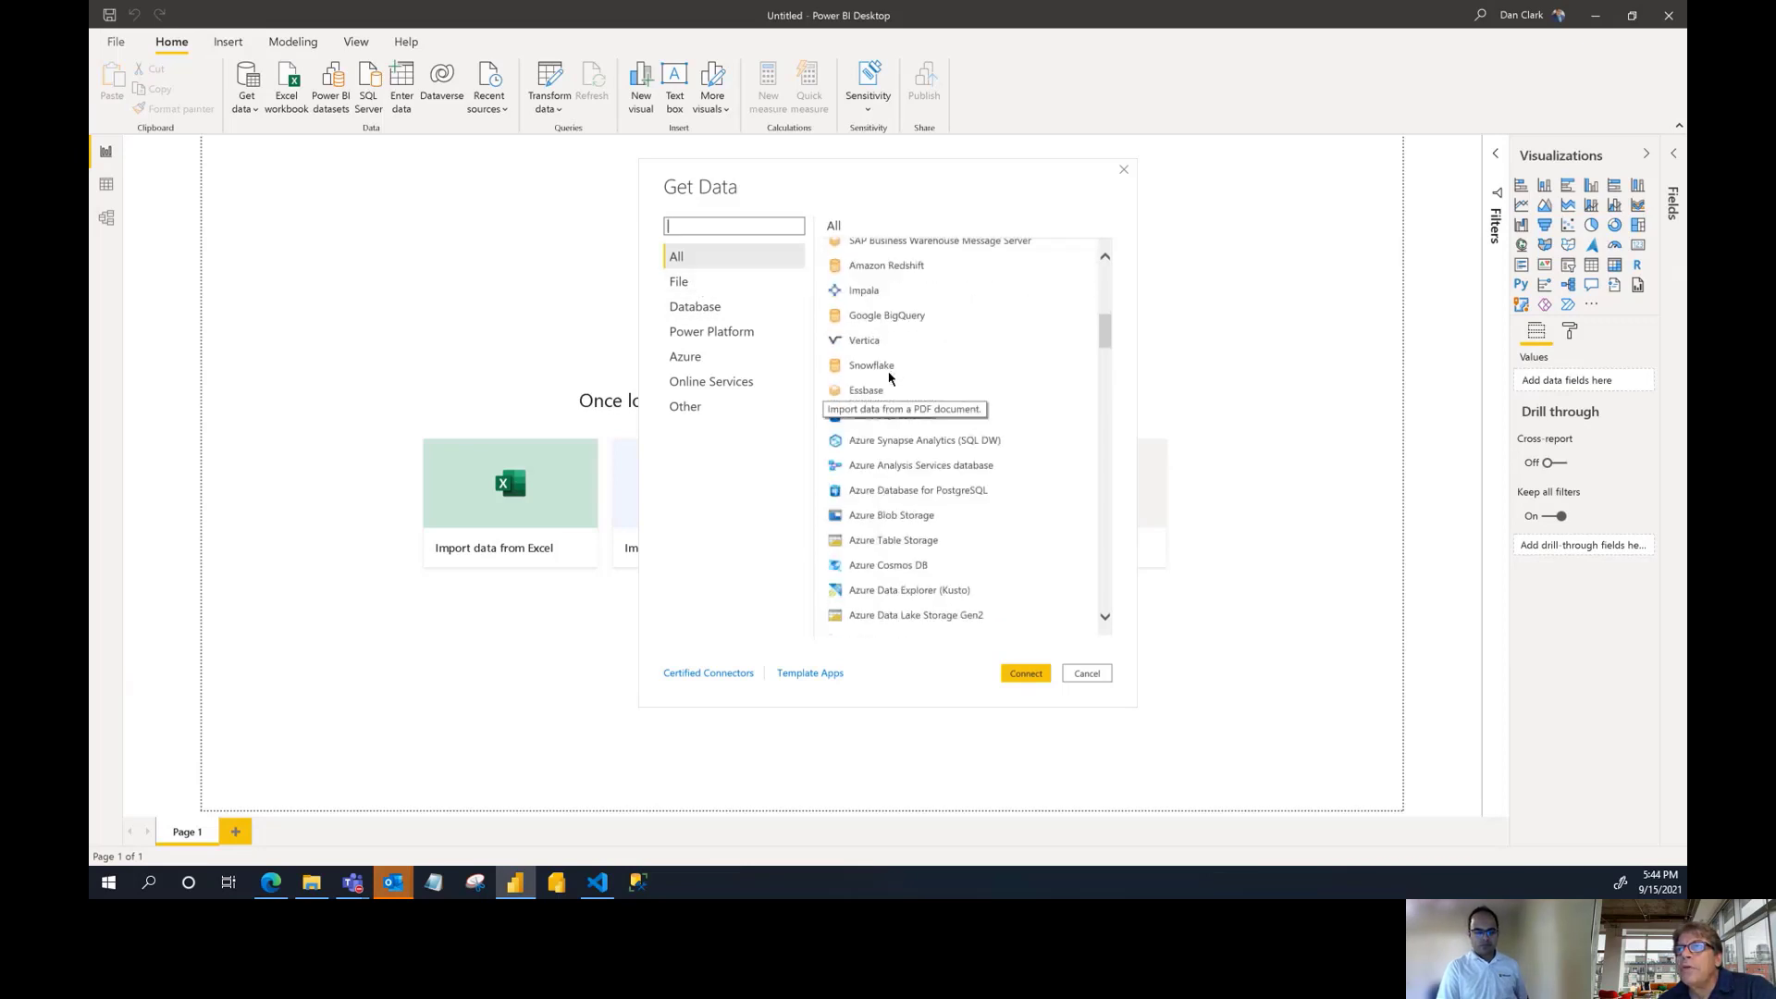
scroll(889, 377, "down", 1)
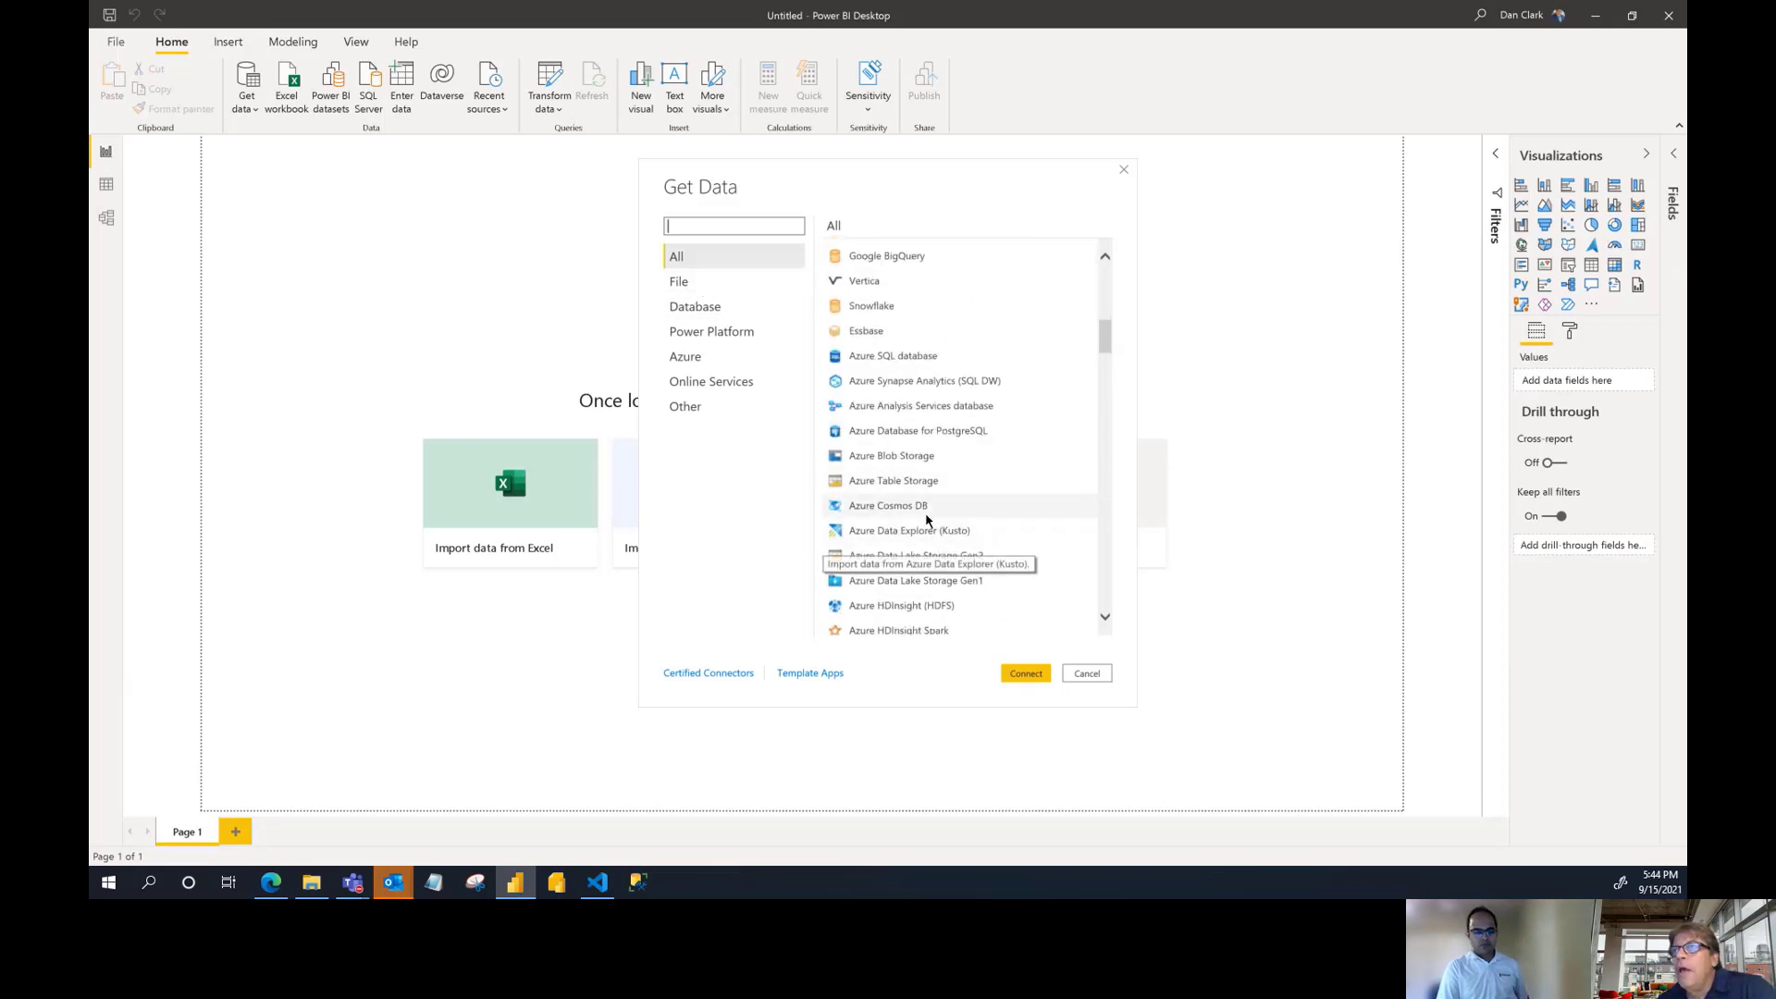
scroll(928, 518, "down", 3)
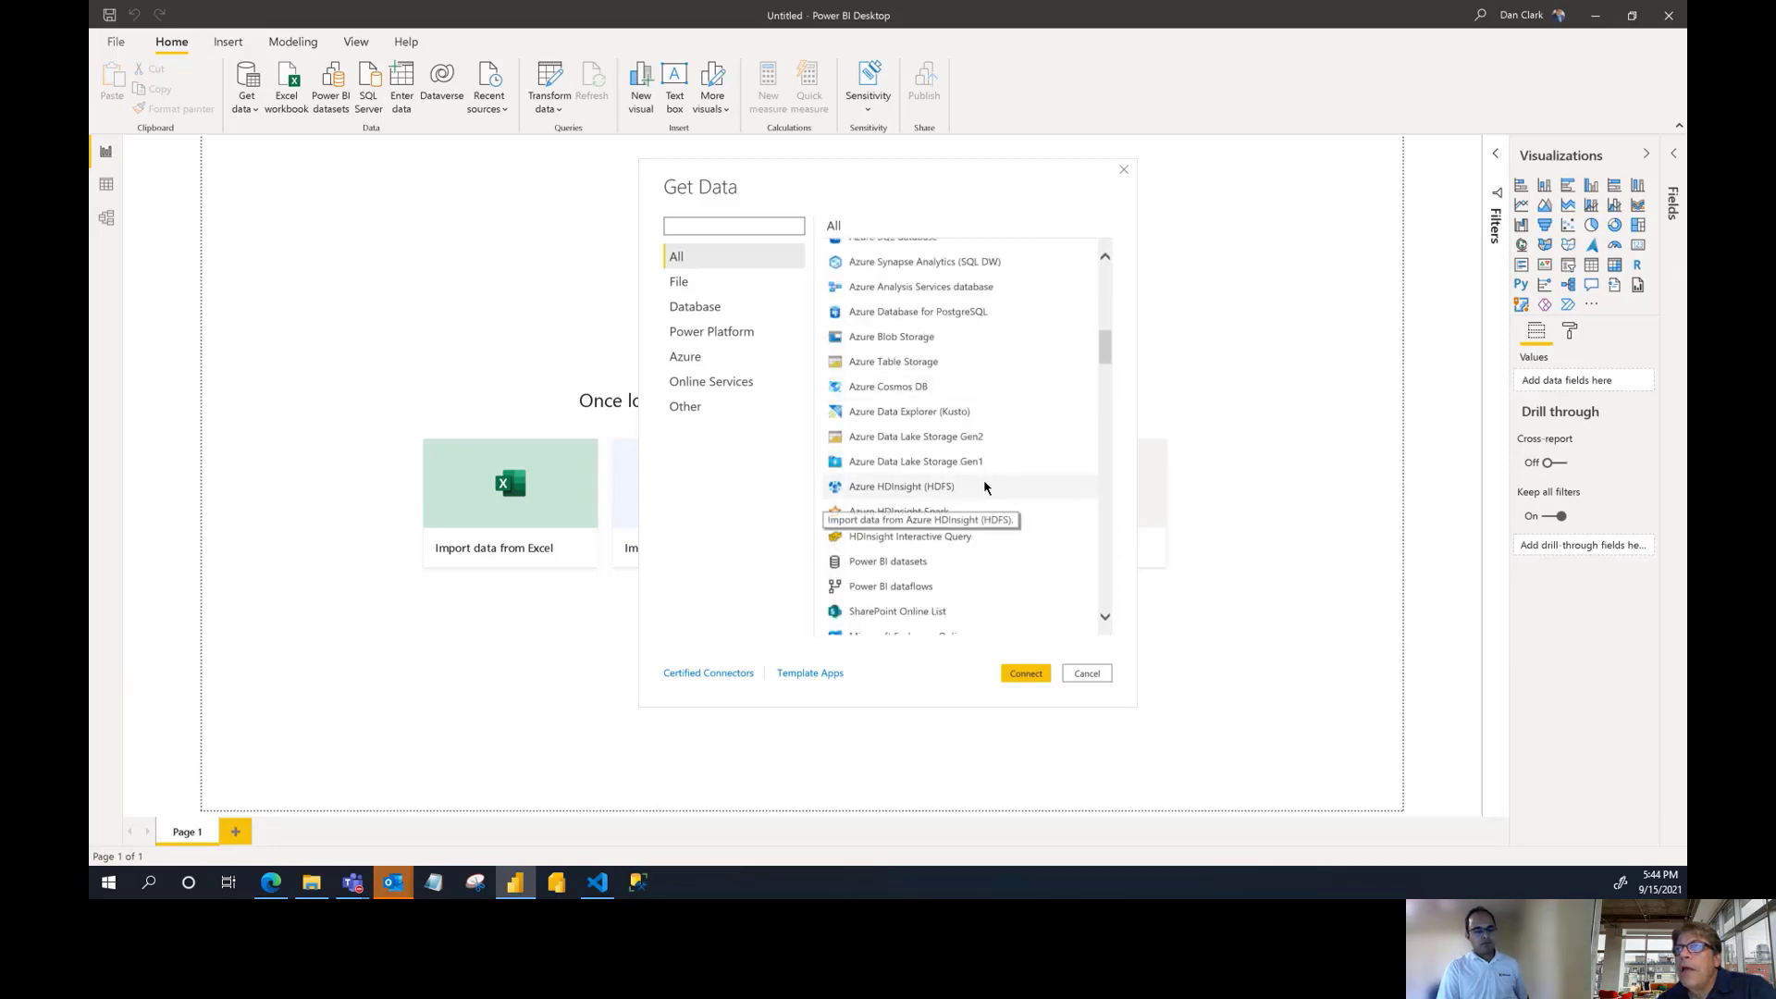
scroll(985, 482, "up", 5)
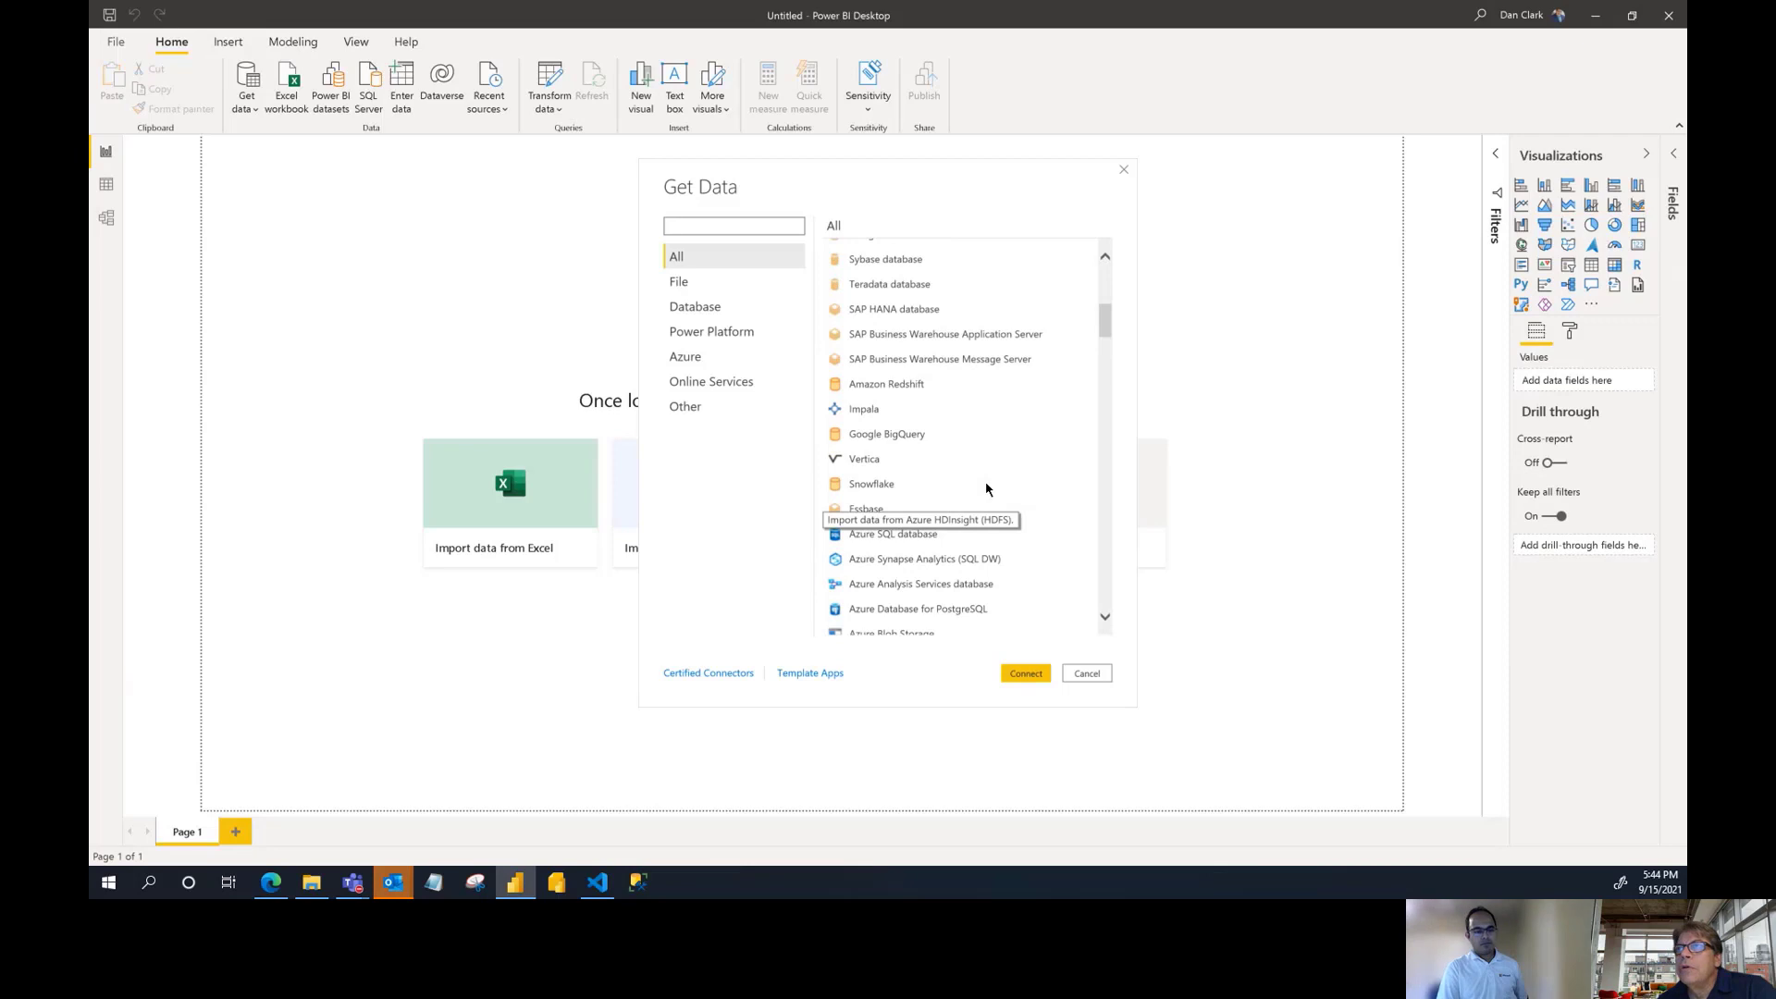
scroll(985, 488, "up", 3)
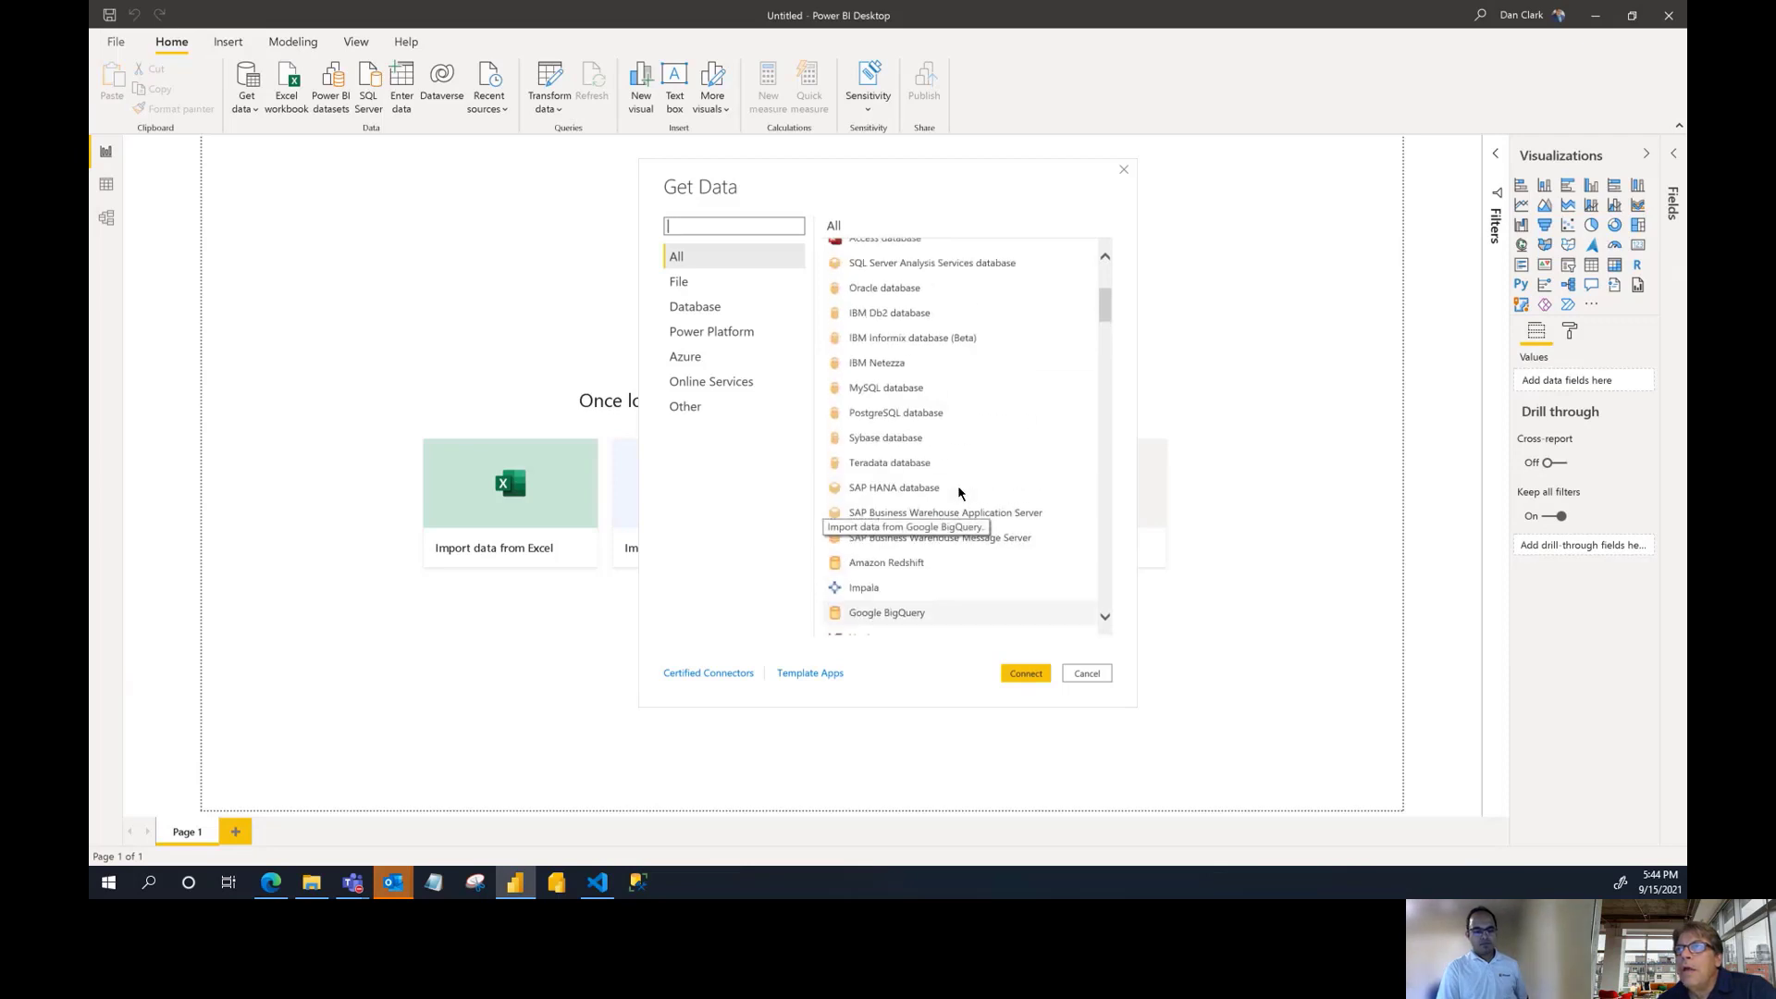
scroll(967, 500, "up", 3)
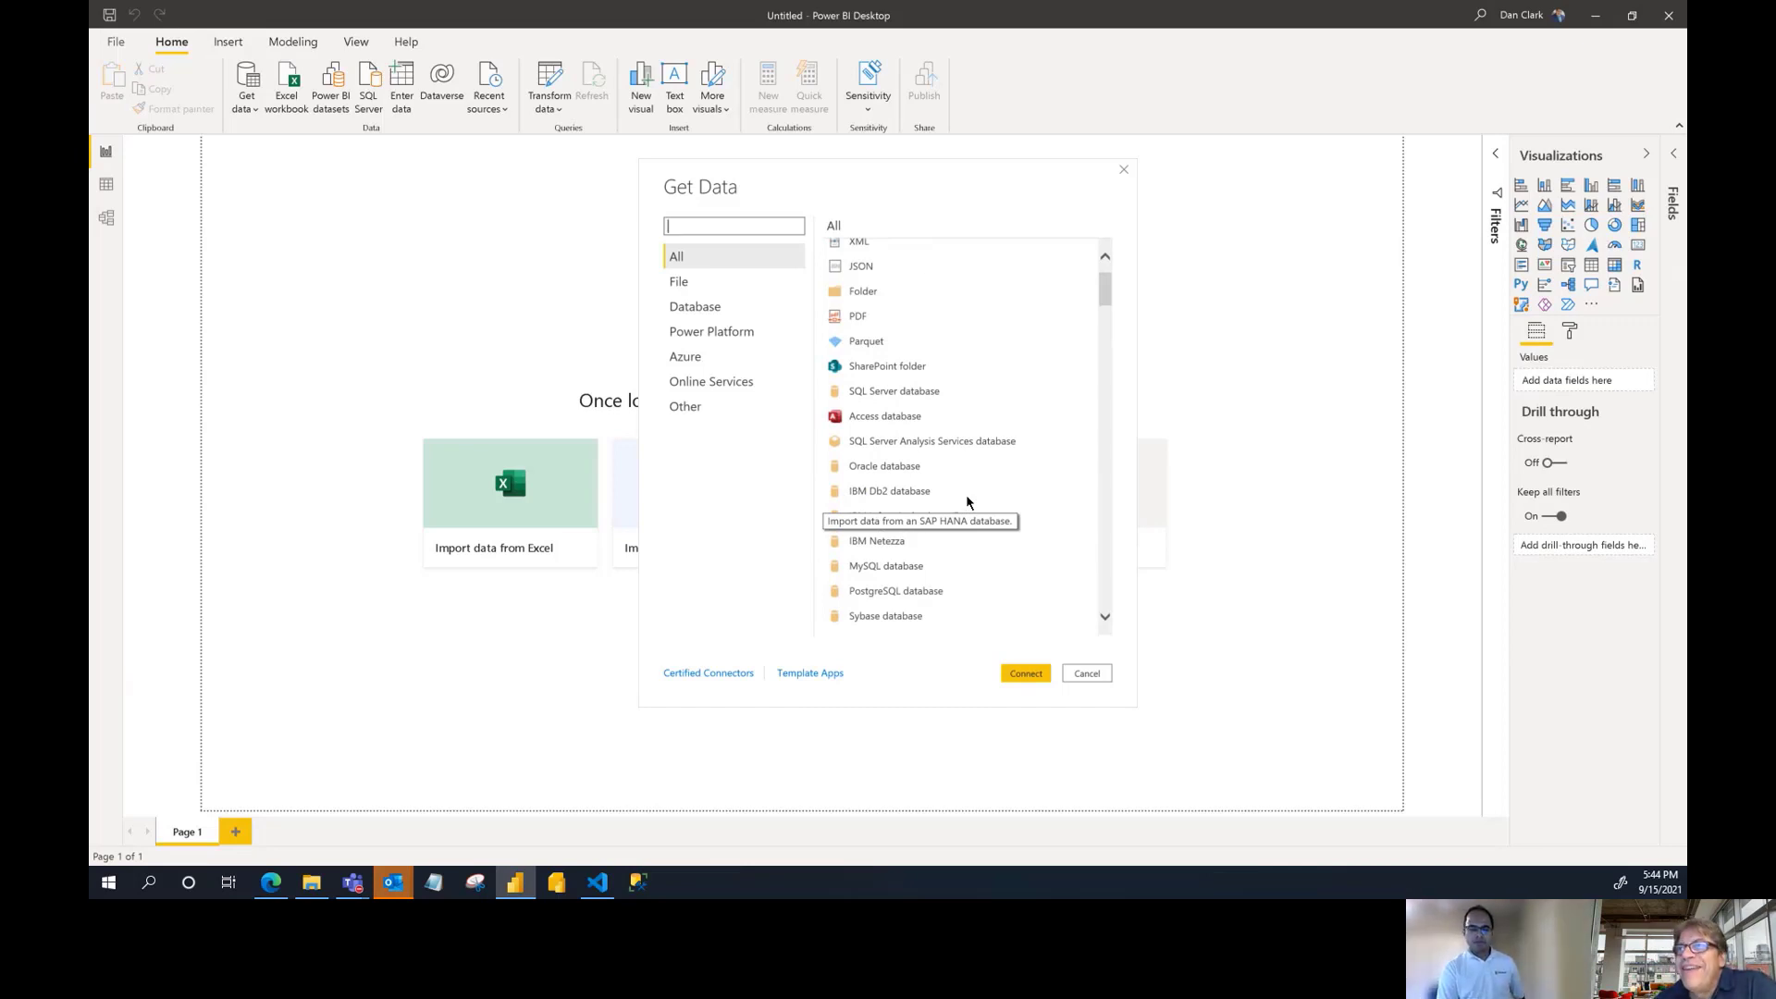
scroll(966, 500, "up", 2)
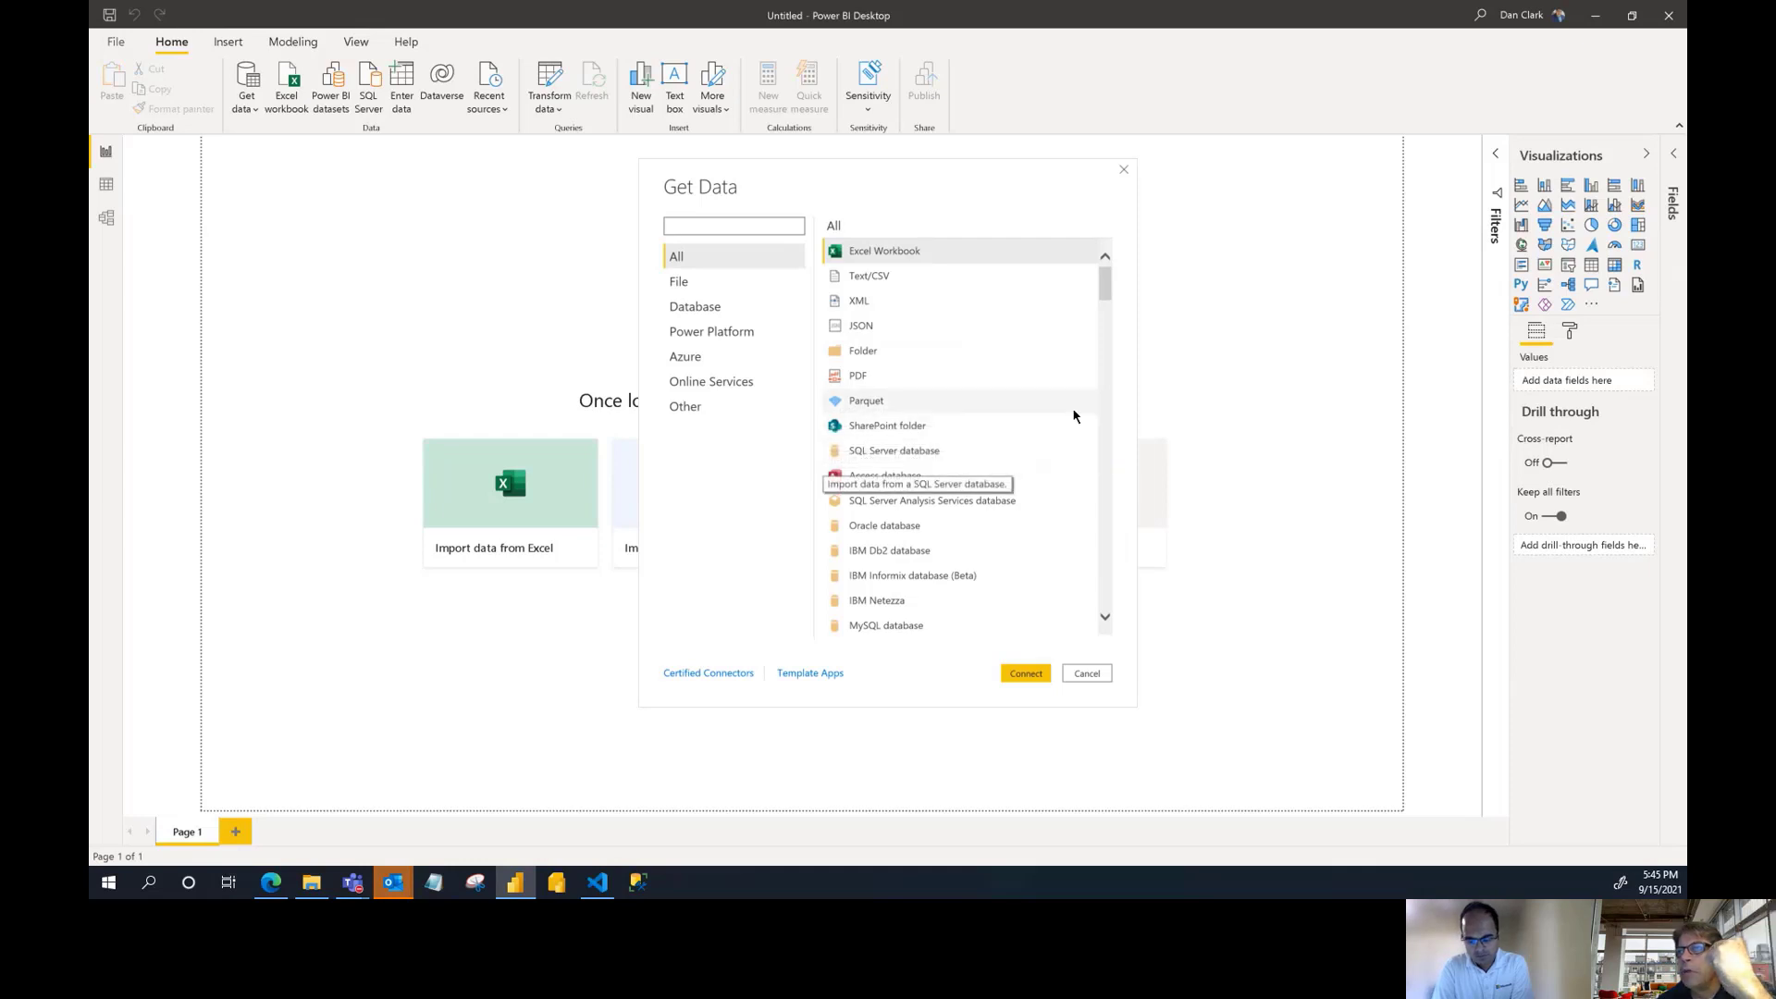
Connect to a SQL Server database on server "." in Import mode, leaving the database name blank
left_click(902, 453)
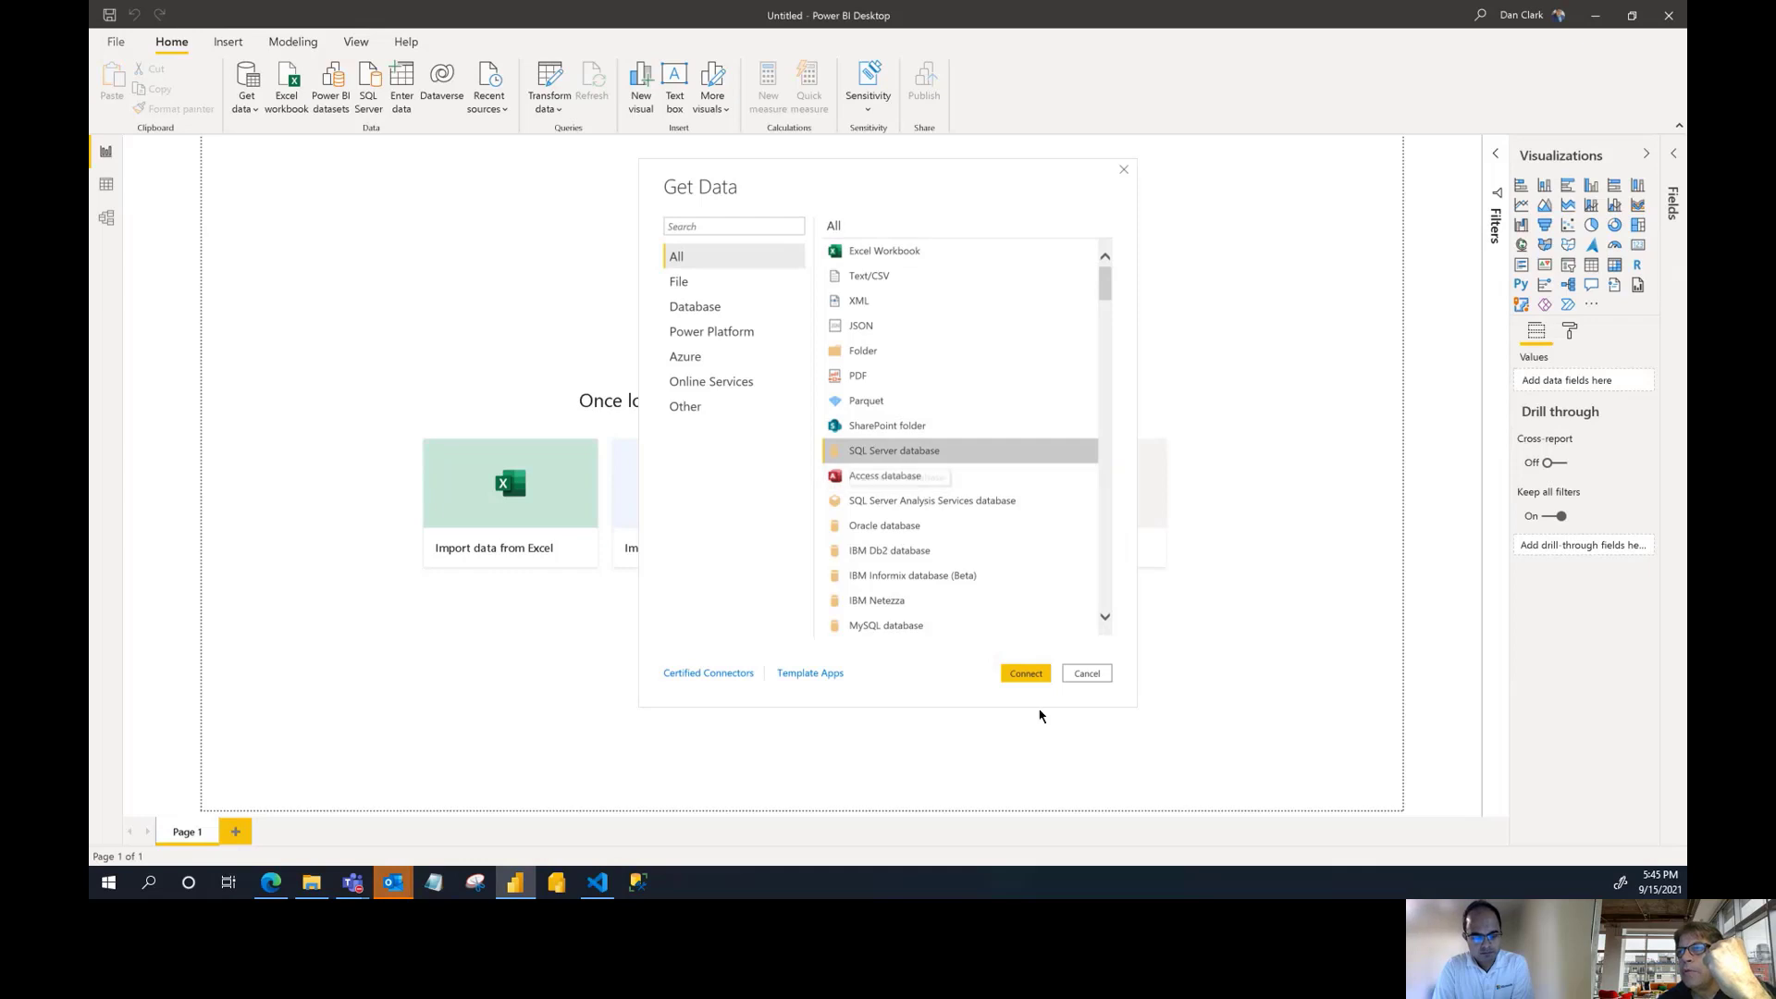
left_click(1024, 673)
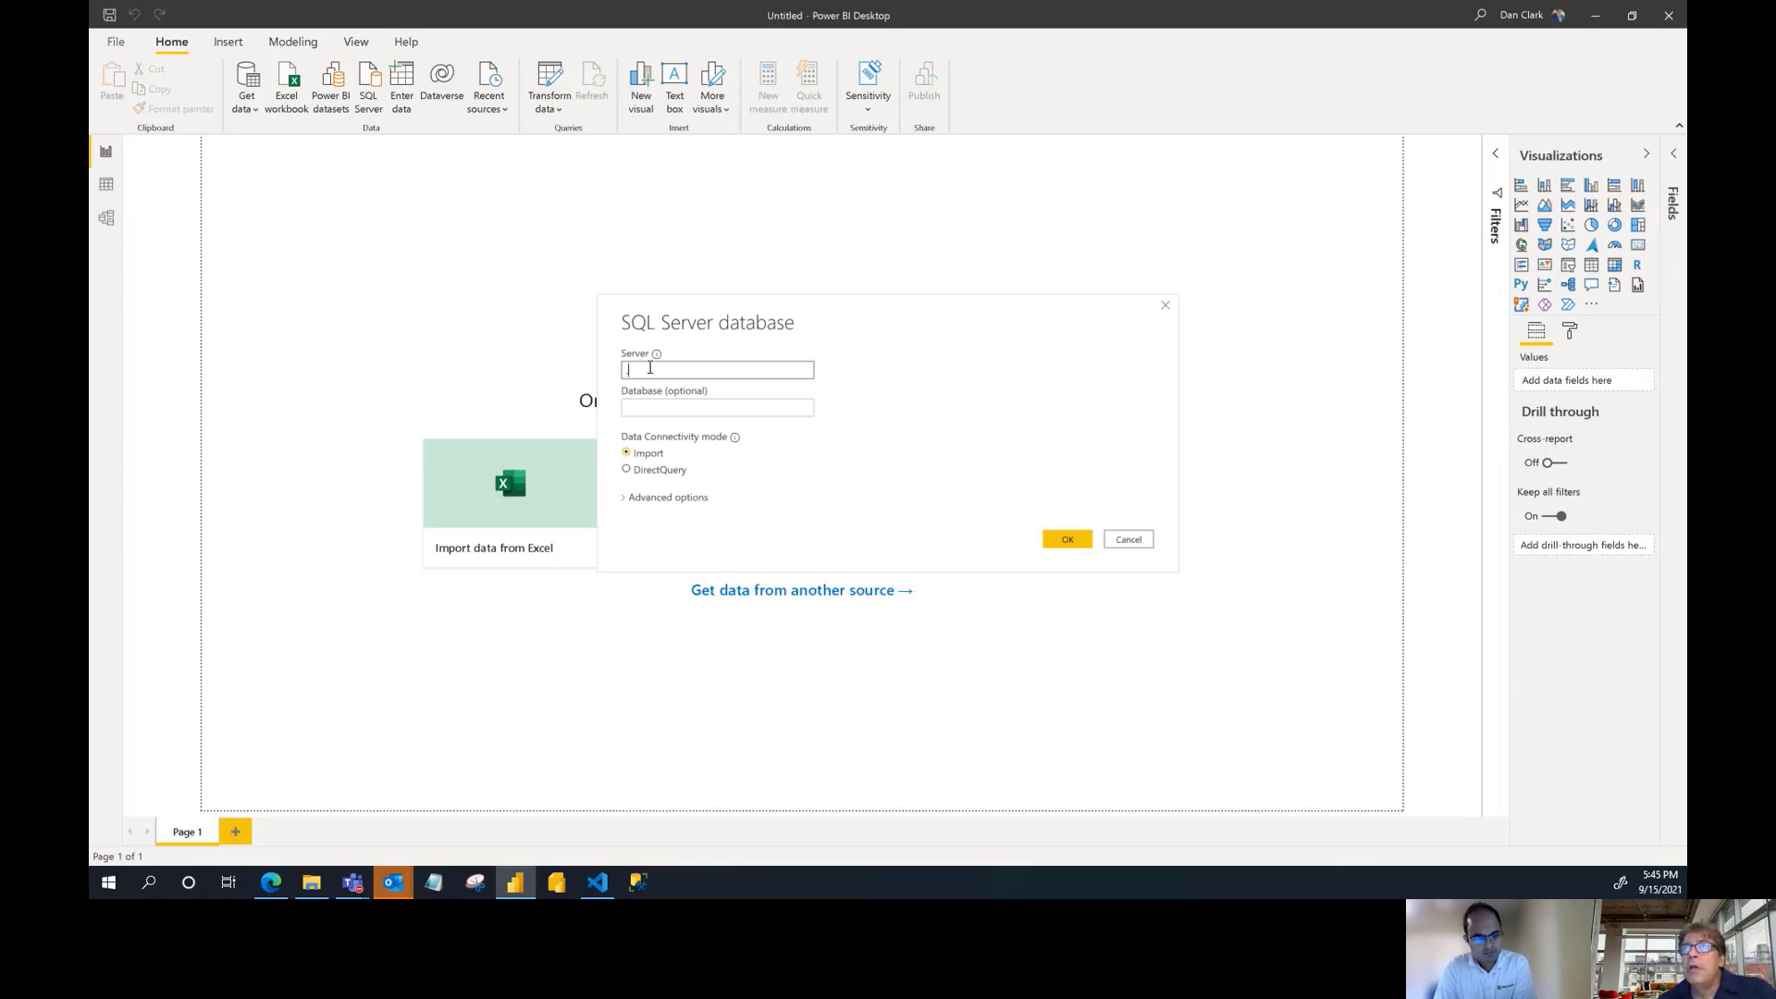
left_click(649, 399)
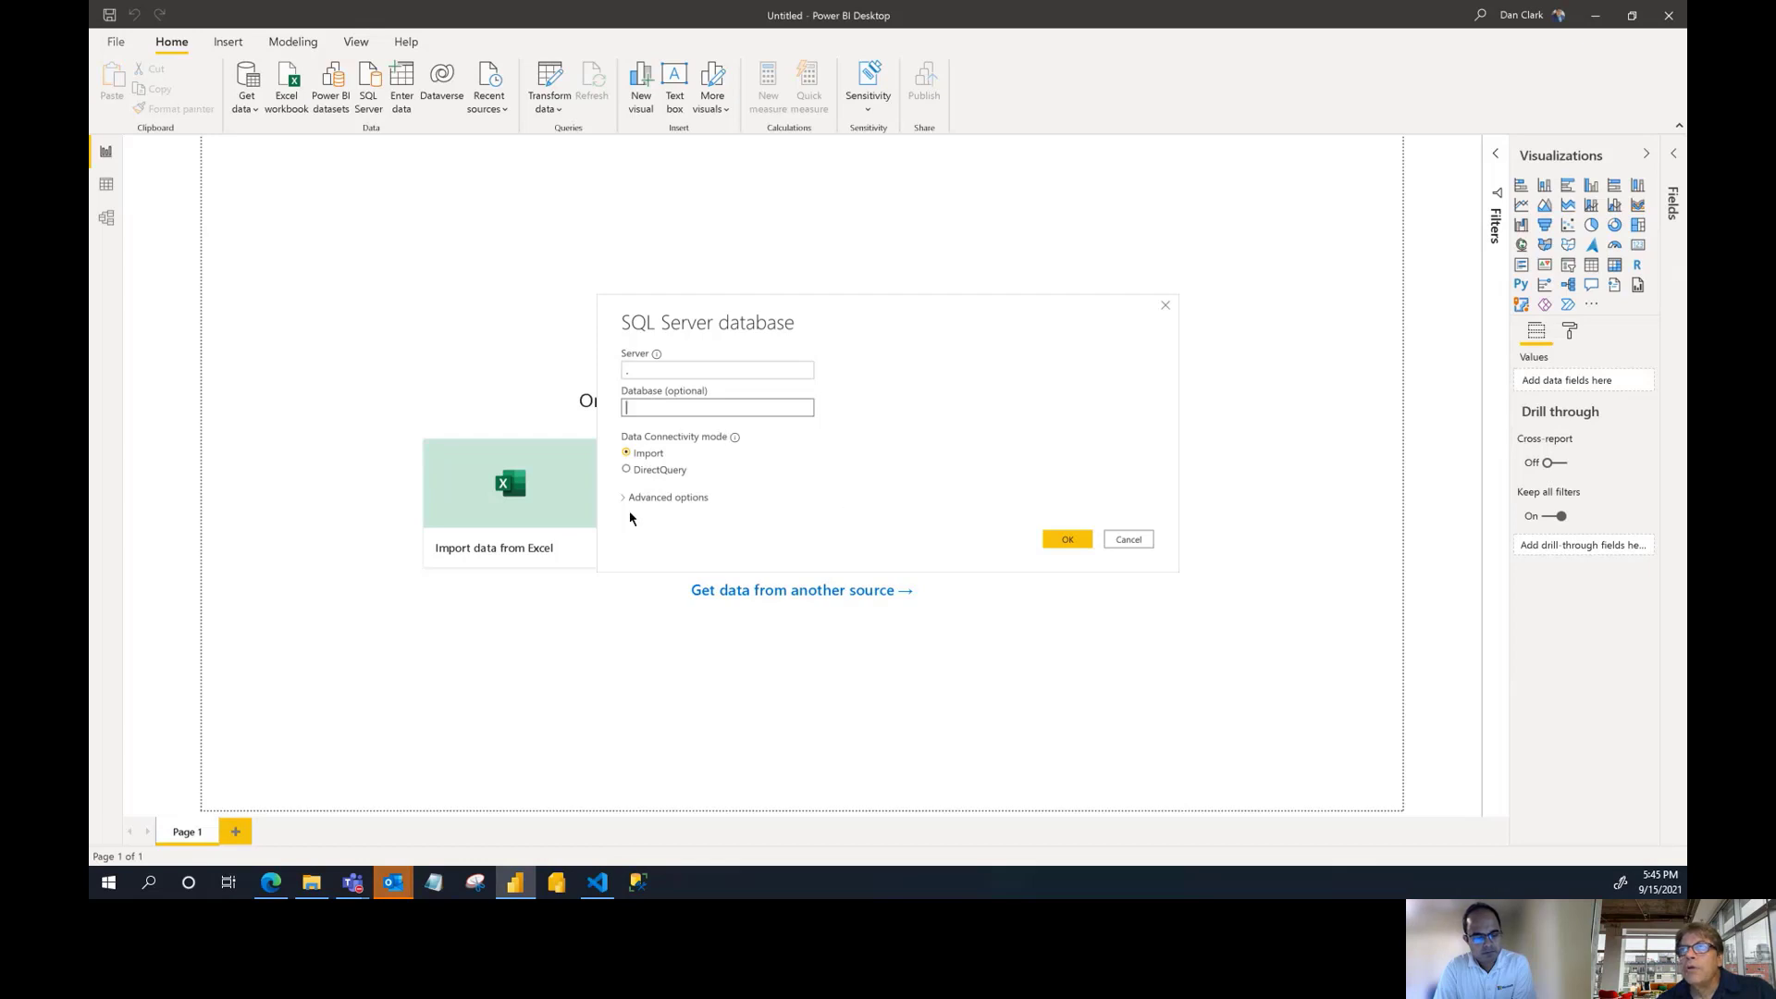
left_click(1069, 539)
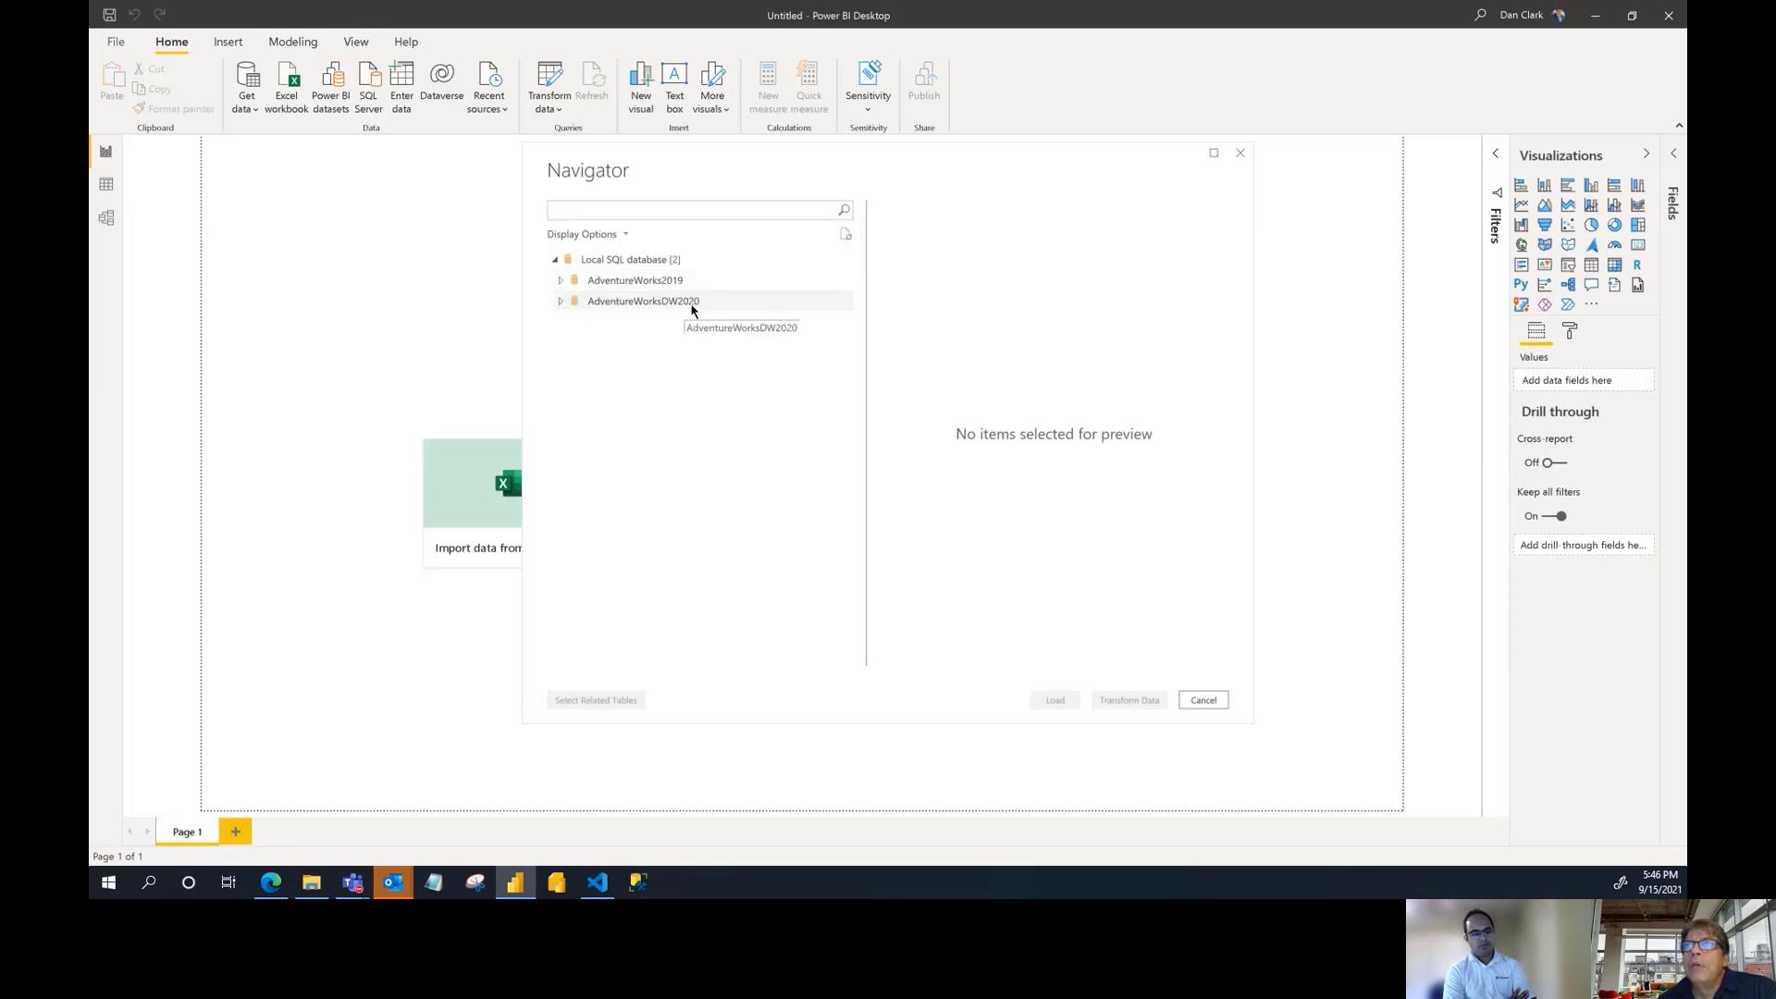
Examine the views, tables and functions of the AdventureWorks2019 database, then collapse it
left_click(562, 281)
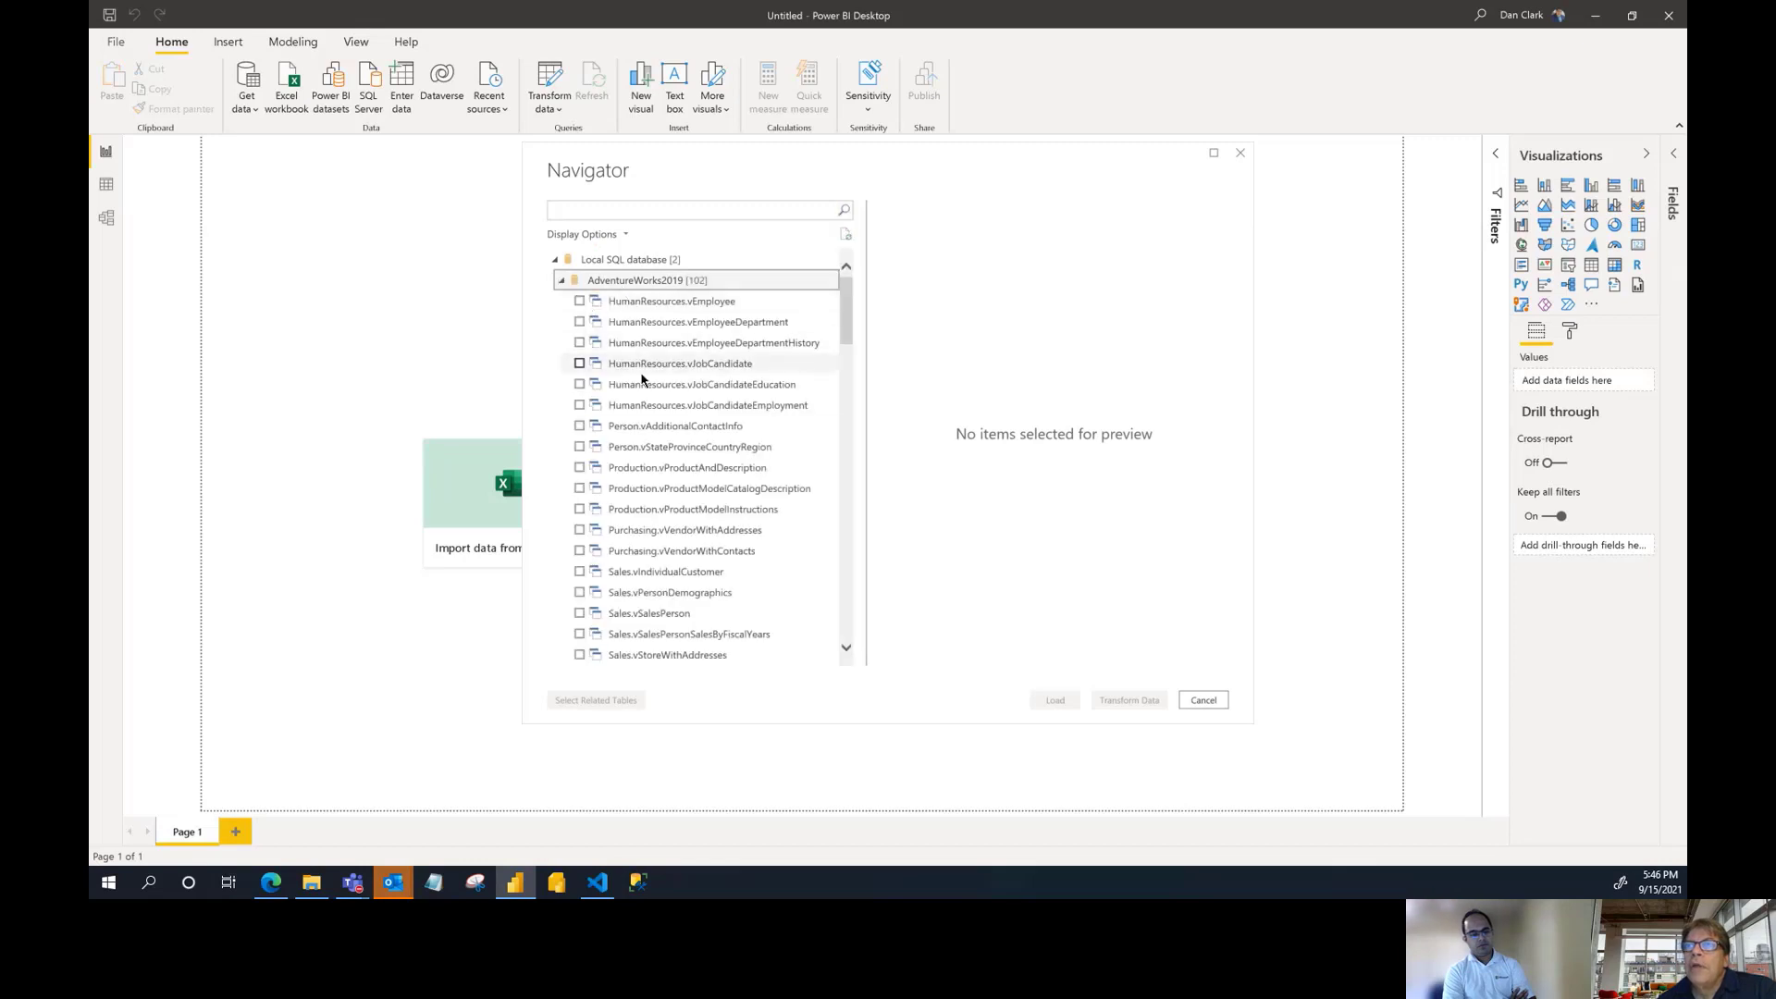
scroll(658, 444, "down", 3)
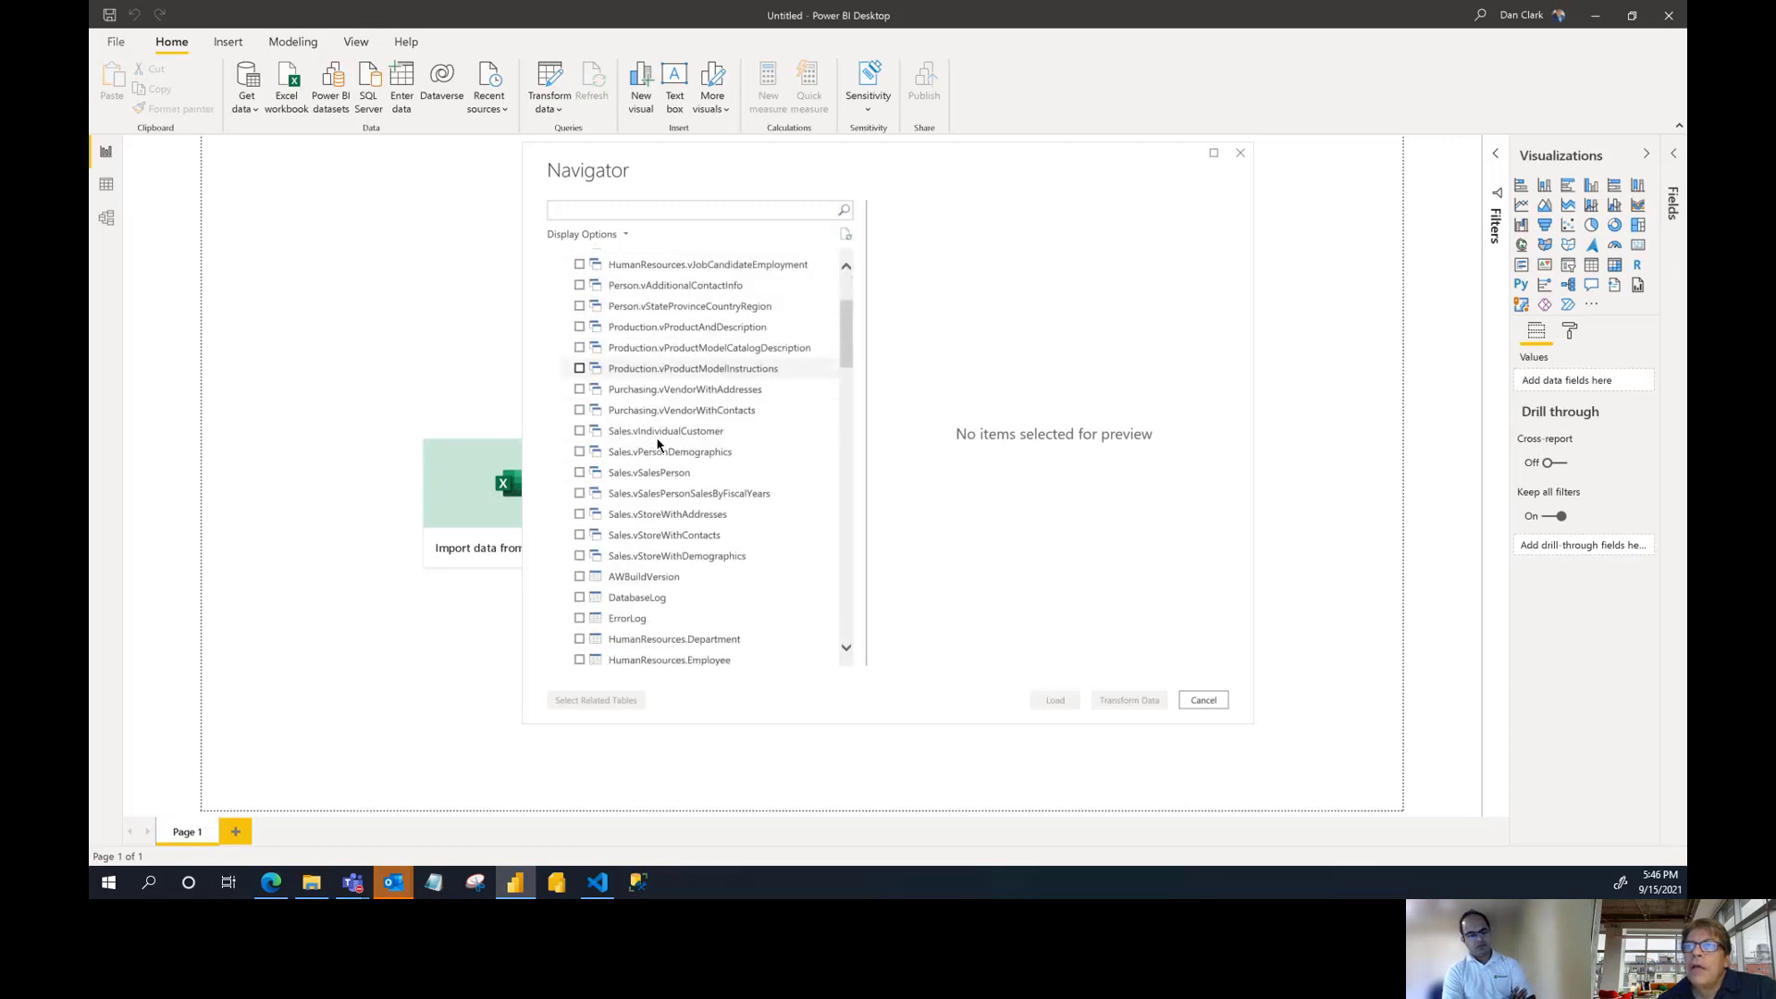
scroll(658, 444, "down", 1)
scroll(658, 444, "down", 2)
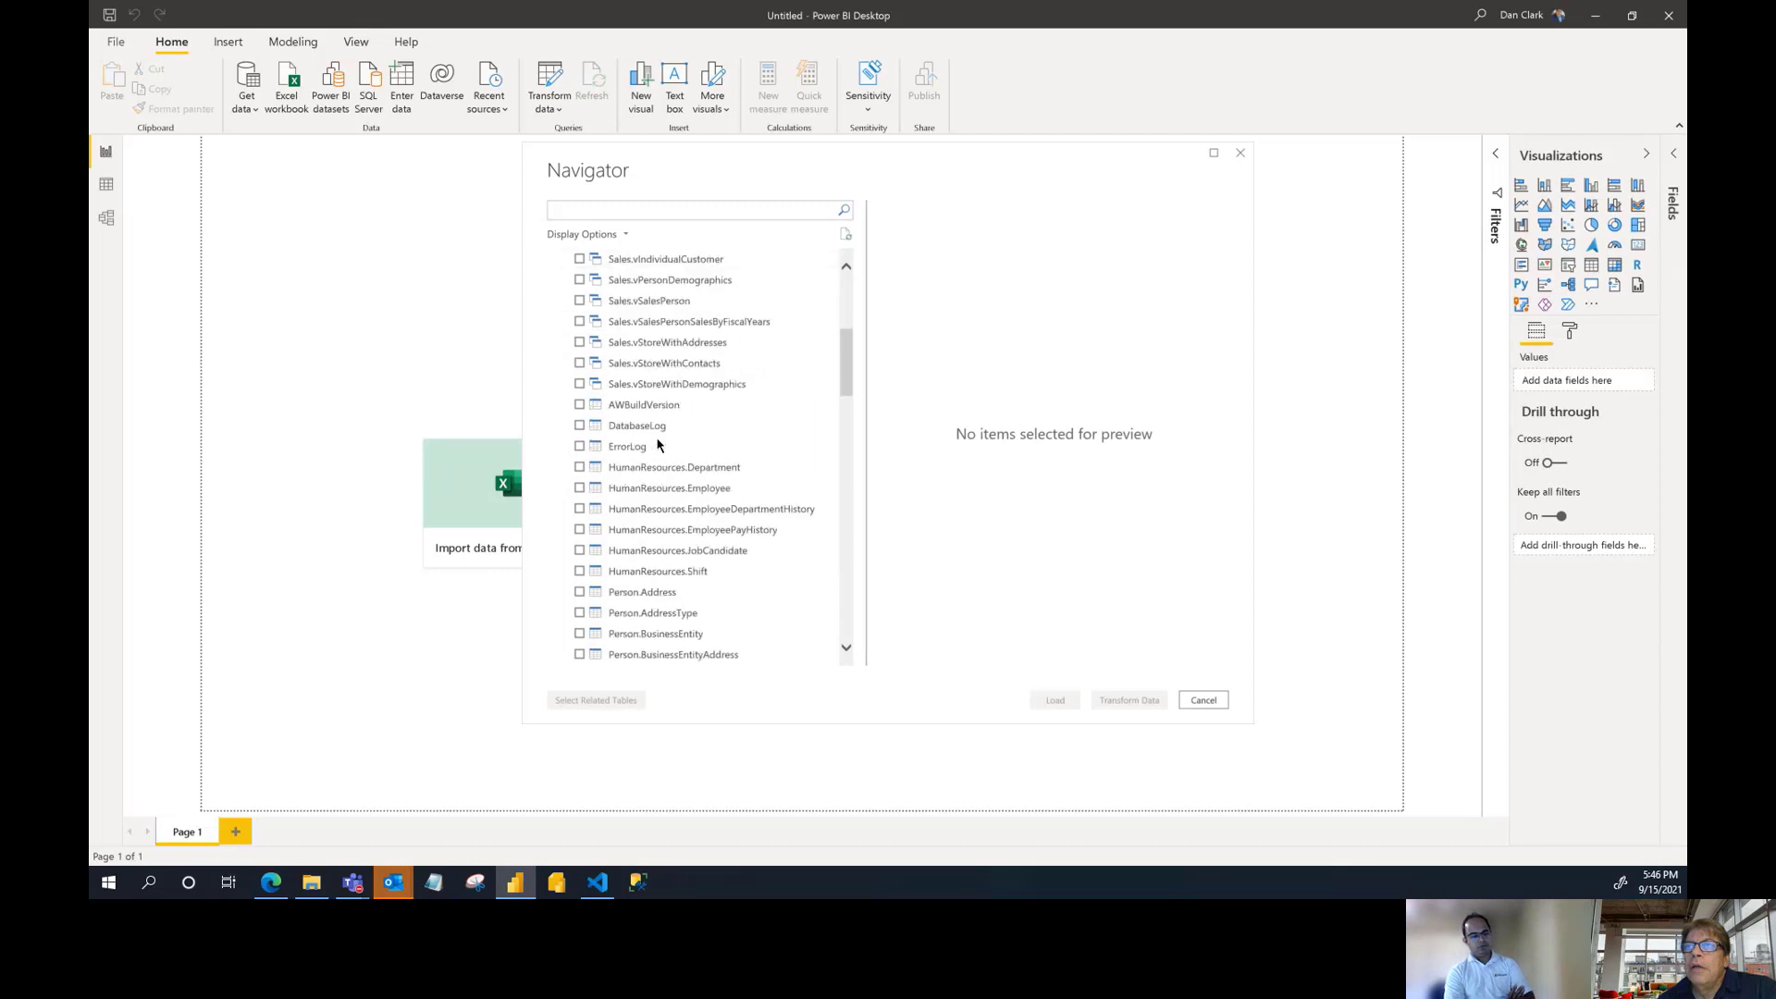
scroll(658, 444, "down", 3)
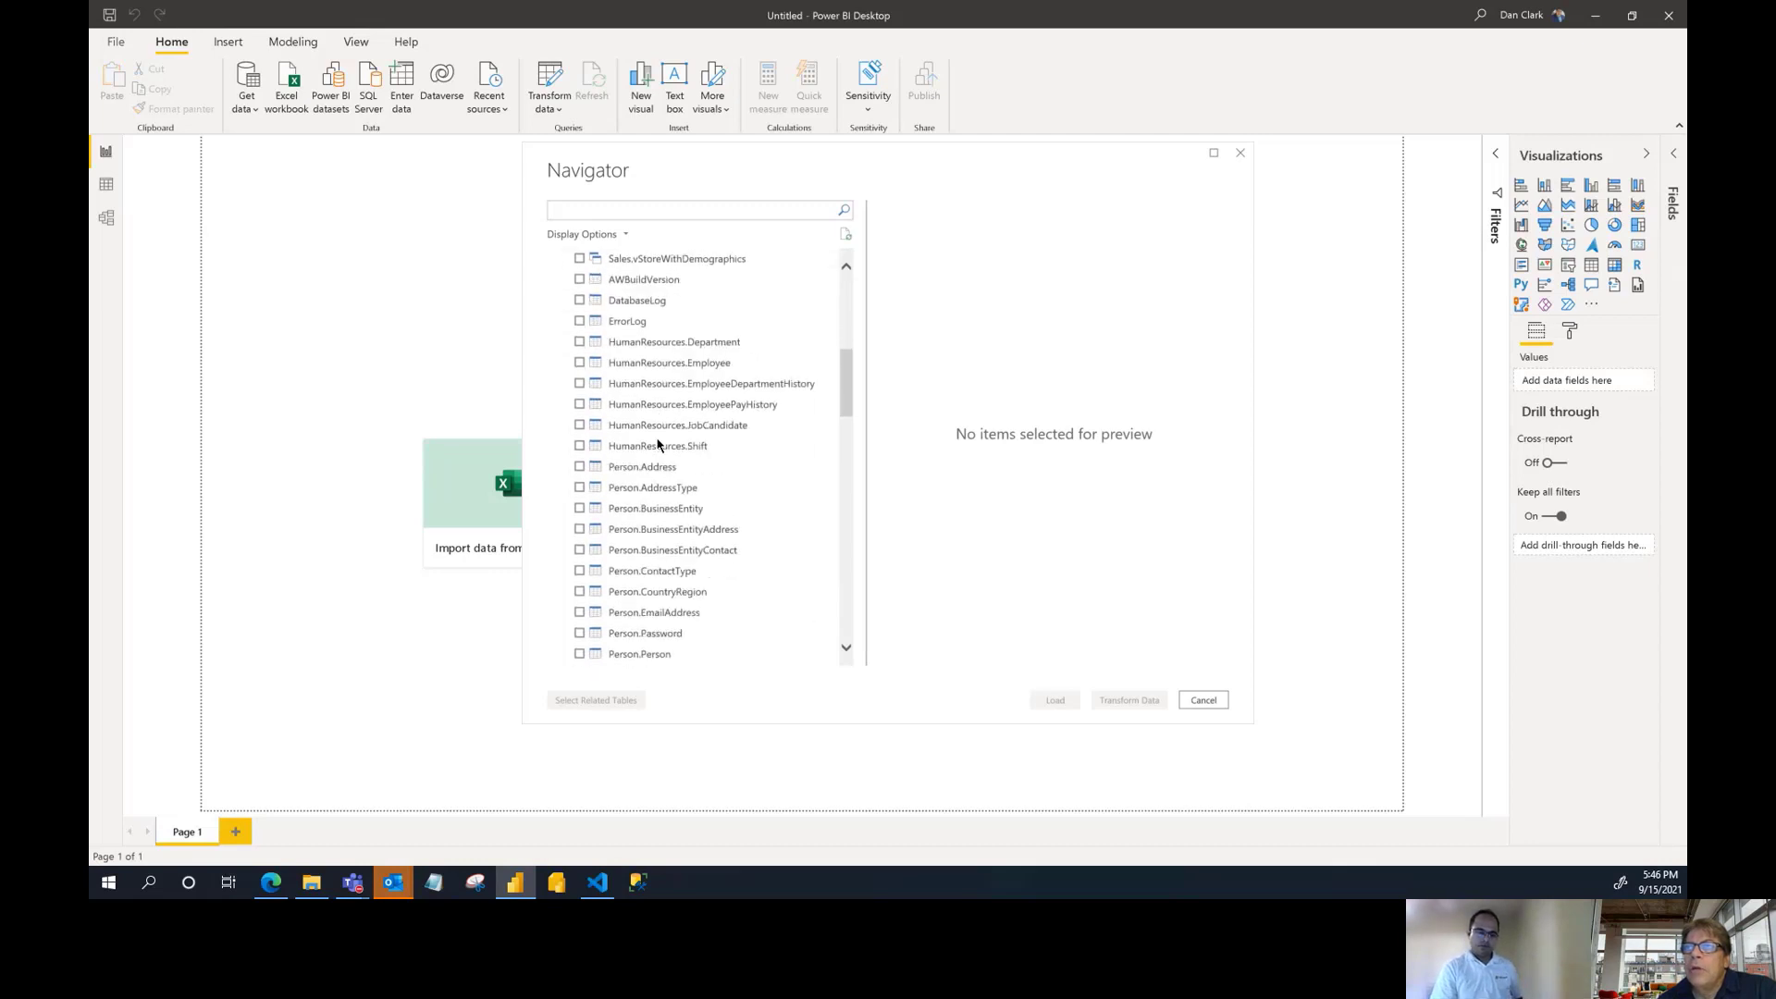
scroll(657, 444, "down", 1)
scroll(658, 443, "down", 1)
scroll(657, 444, "down", 2)
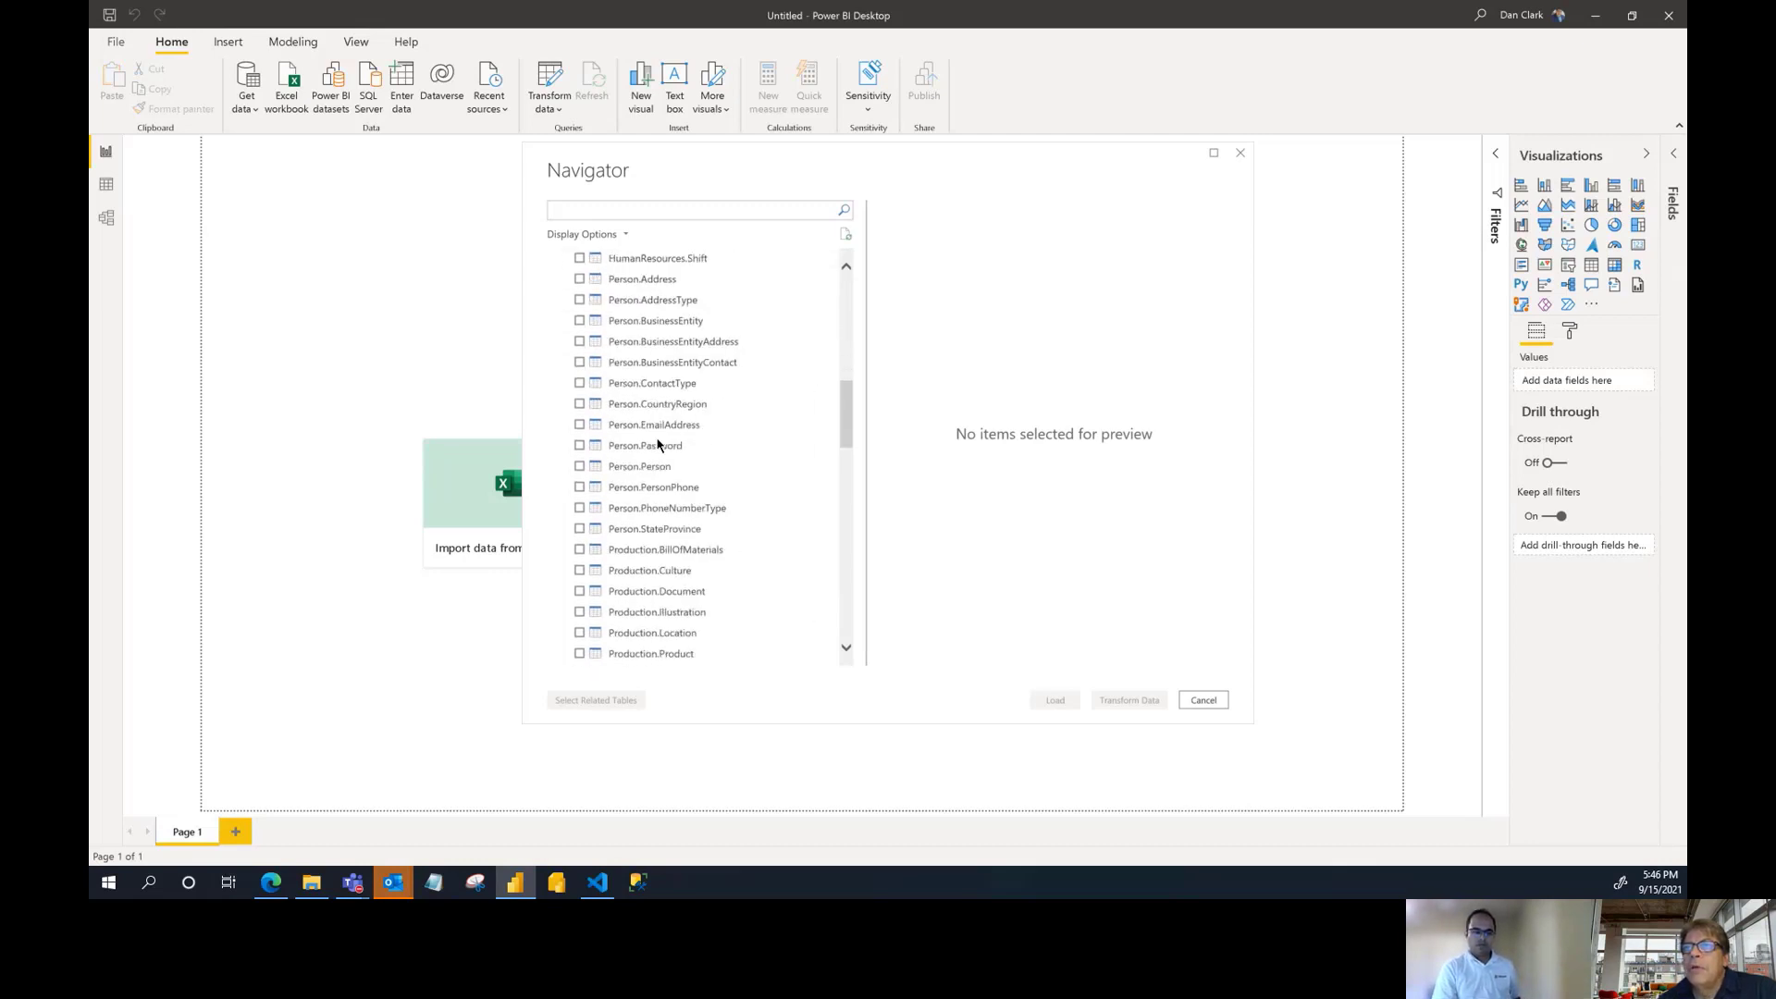
scroll(658, 444, "down", 3)
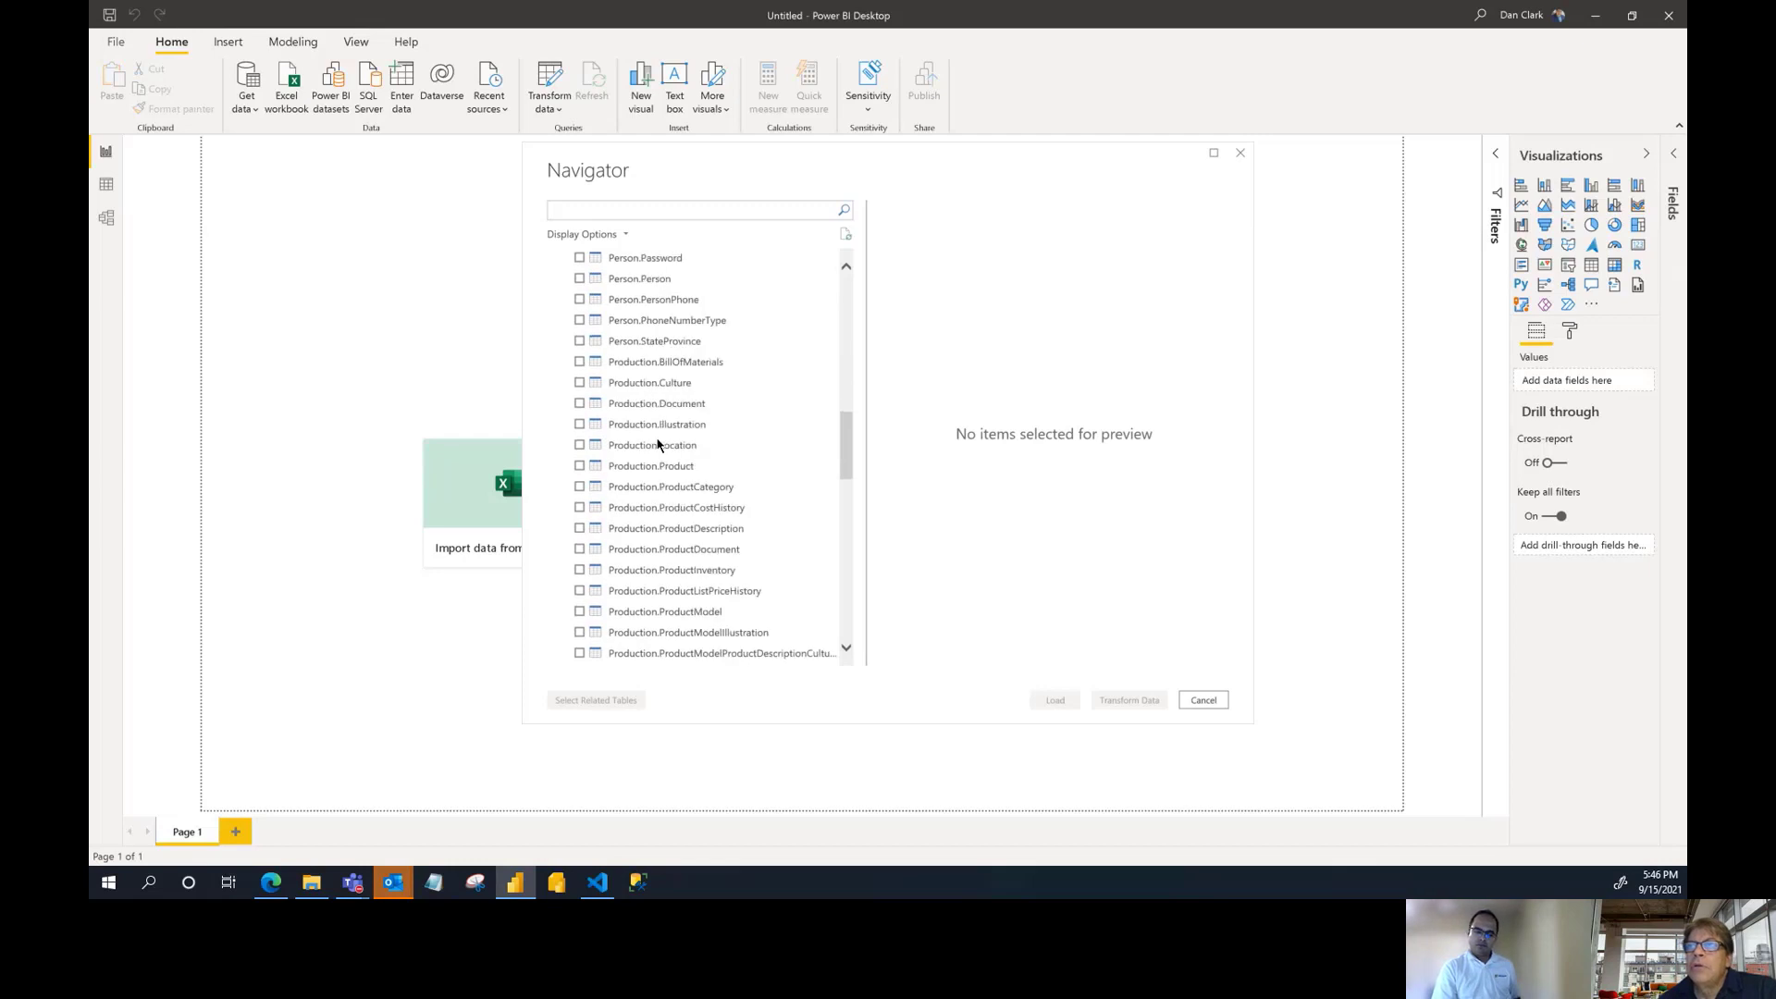
scroll(658, 444, "down", 1)
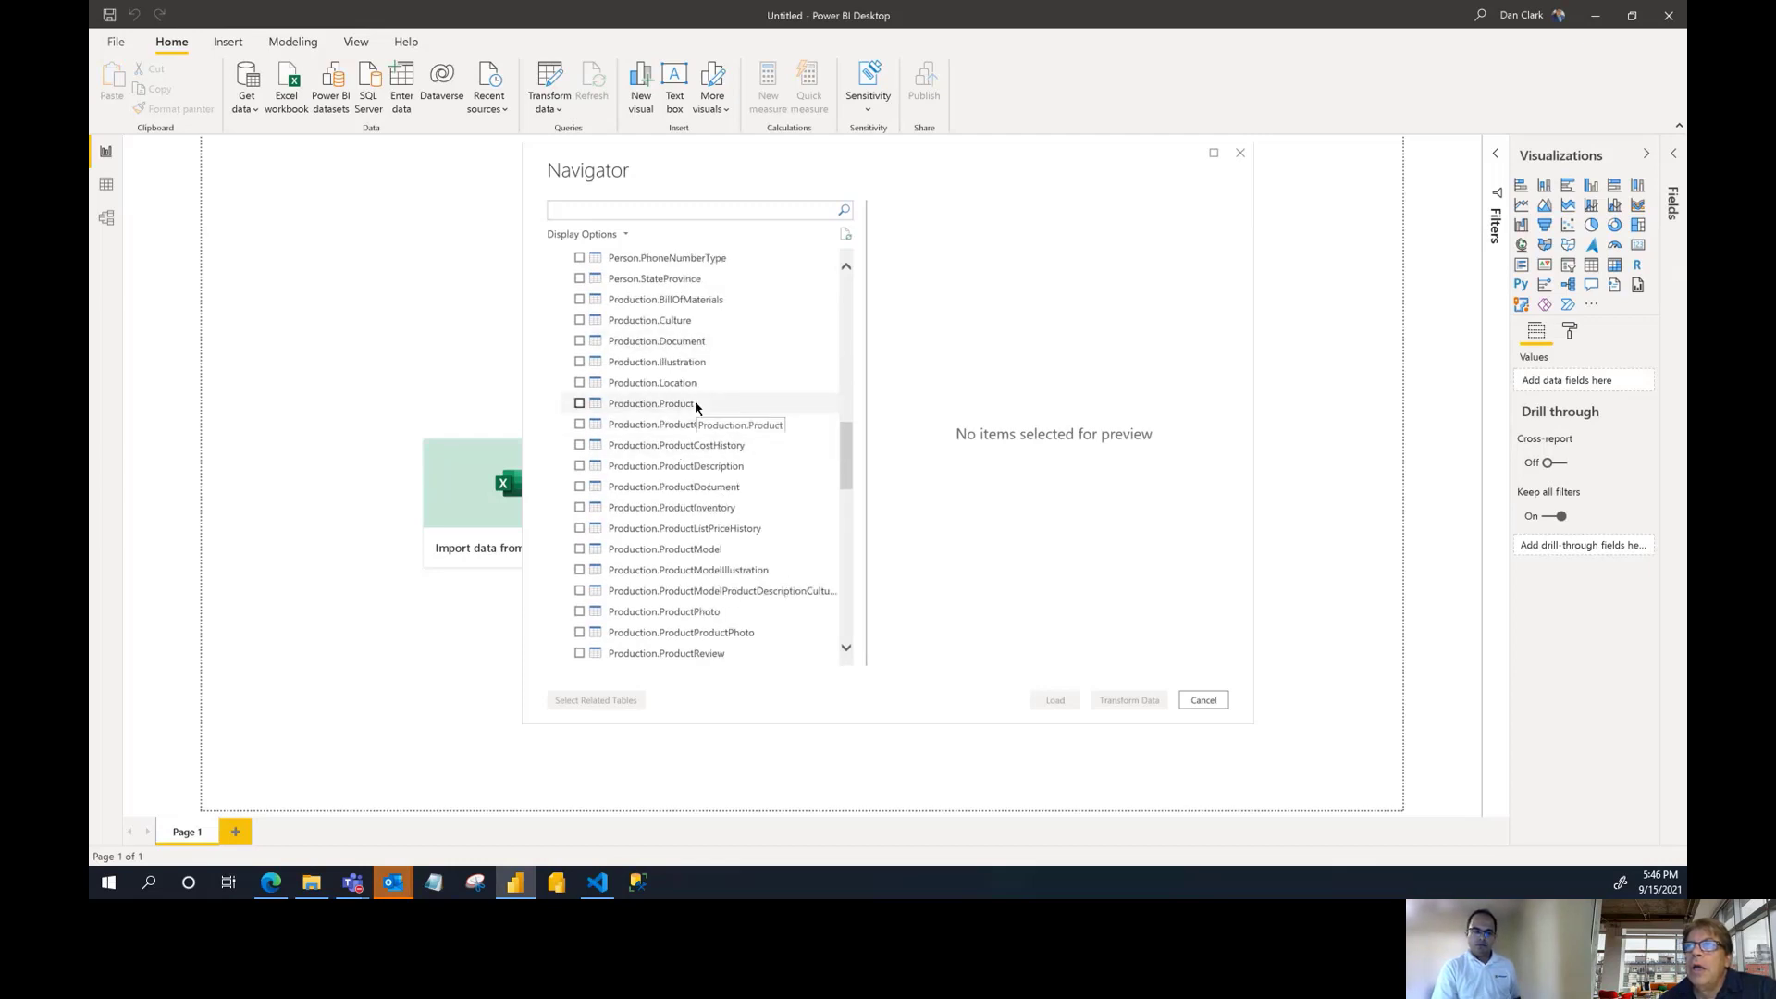
scroll(695, 407, "down", 1)
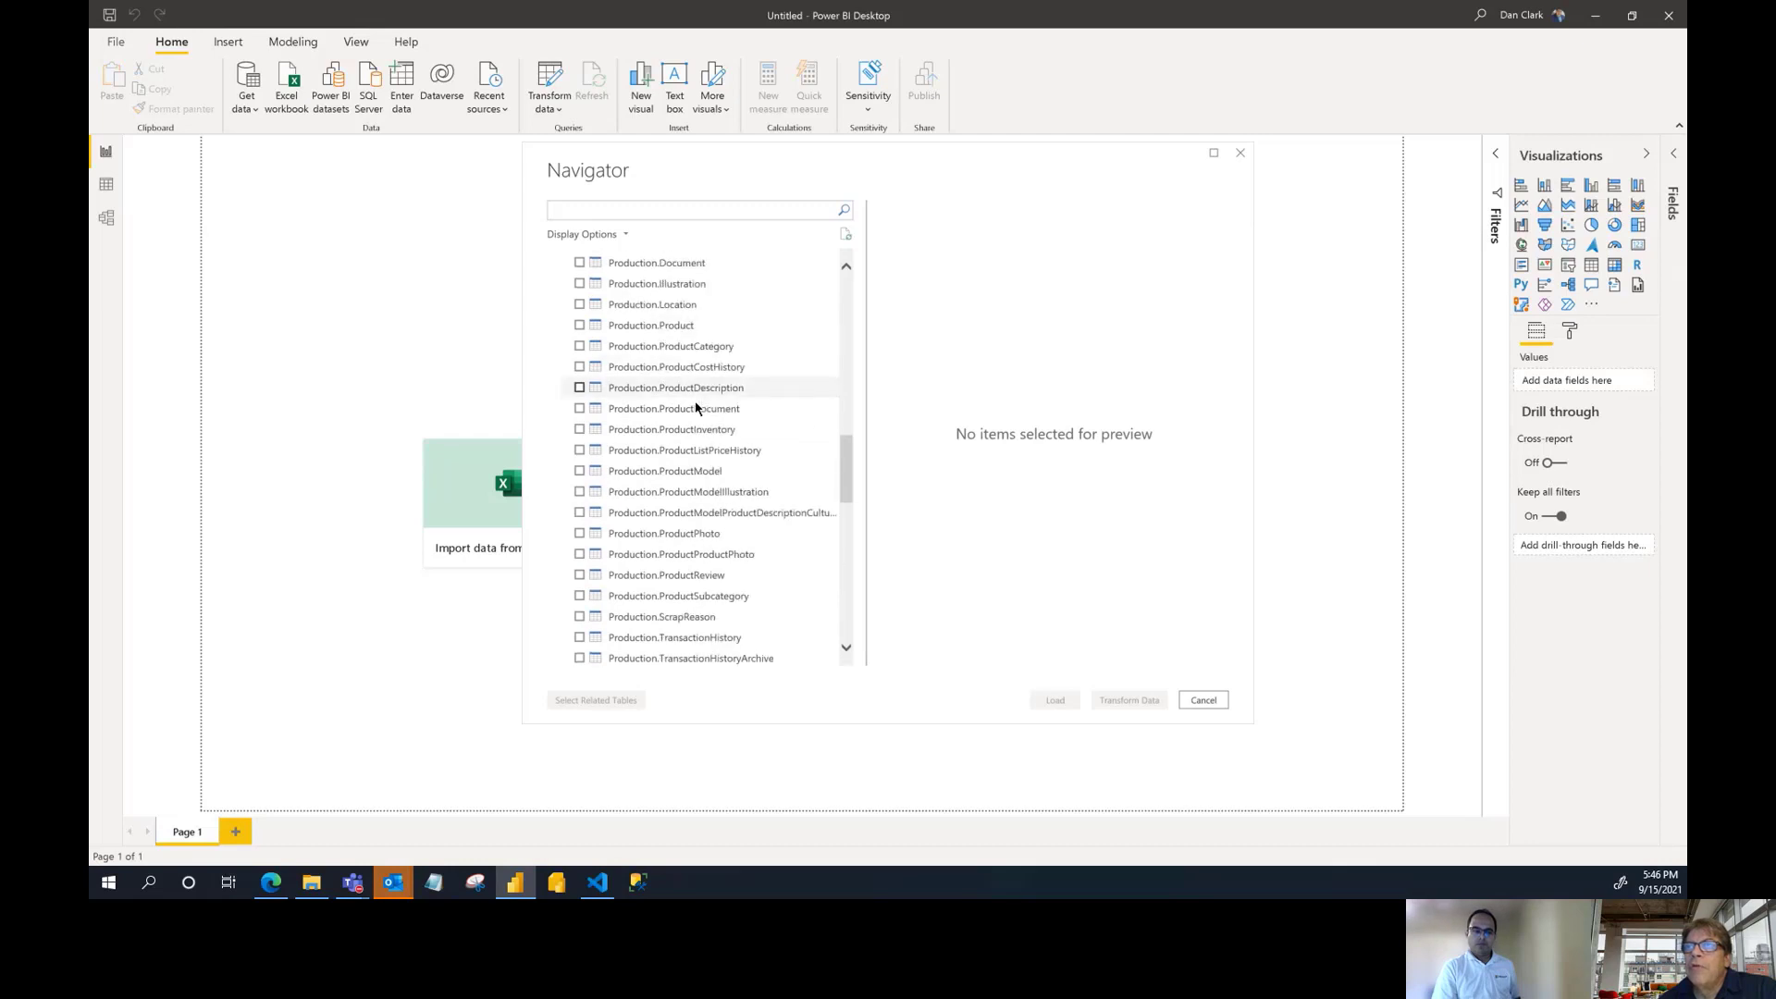
scroll(695, 408, "down", 1)
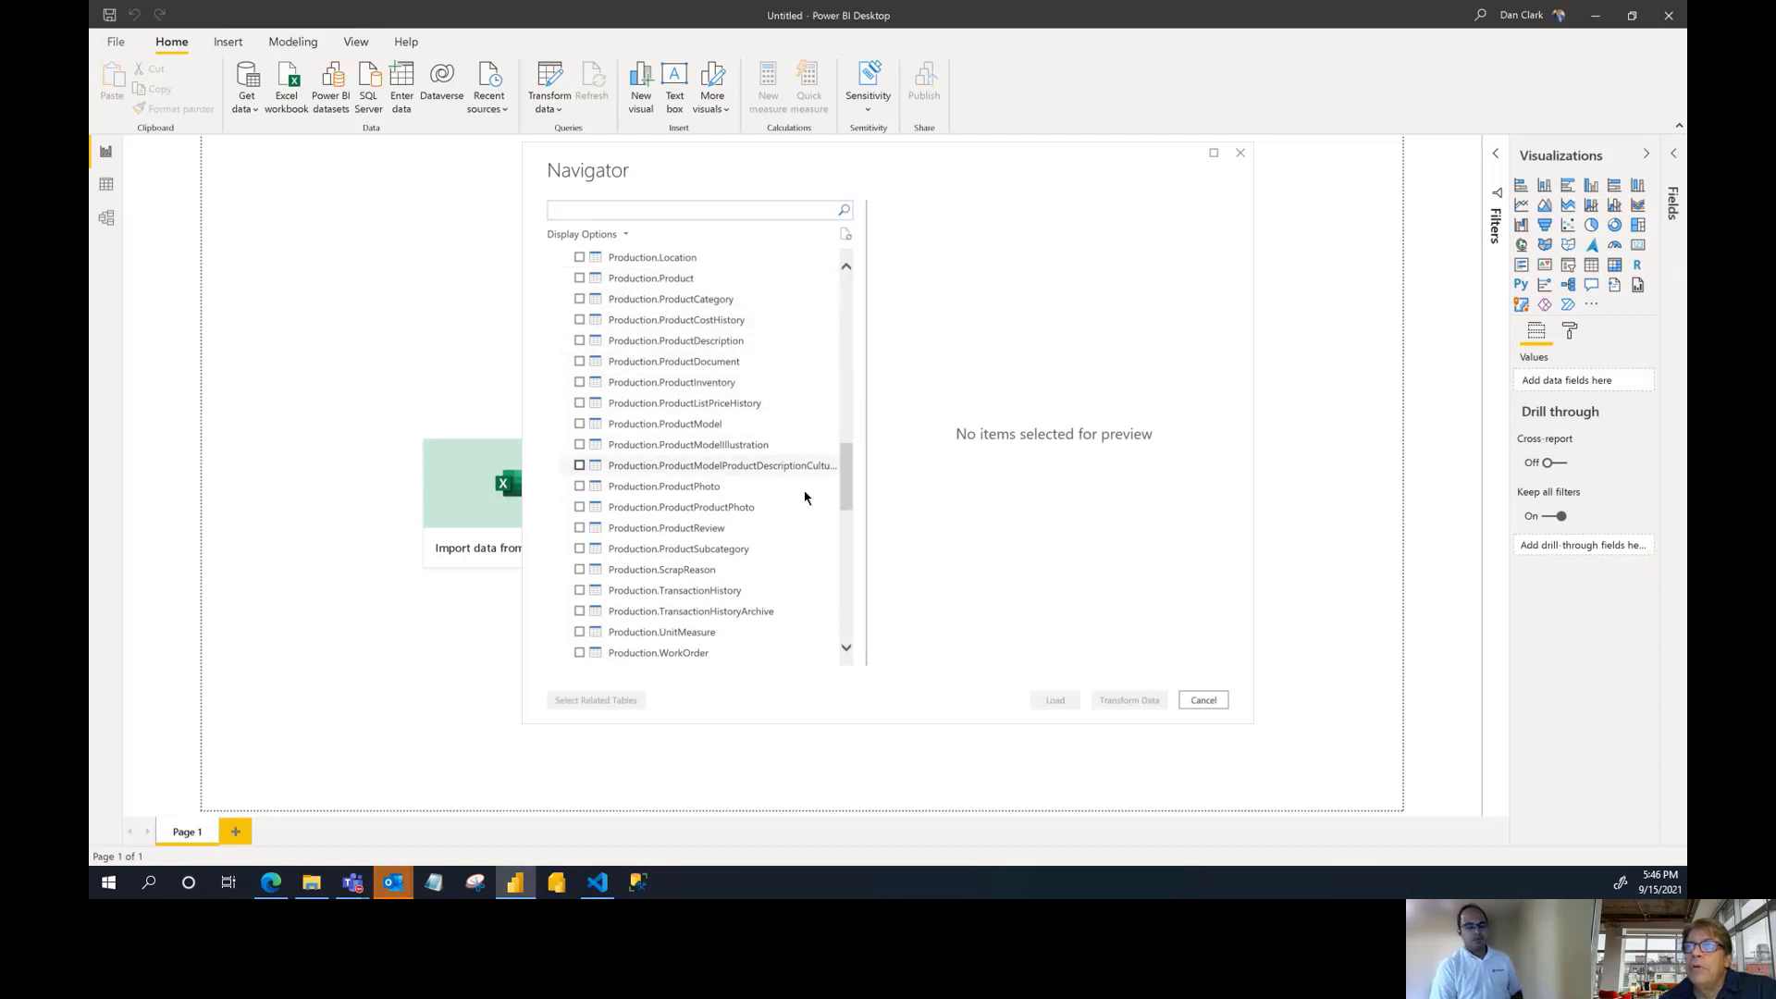
scroll(706, 515, "down", 3)
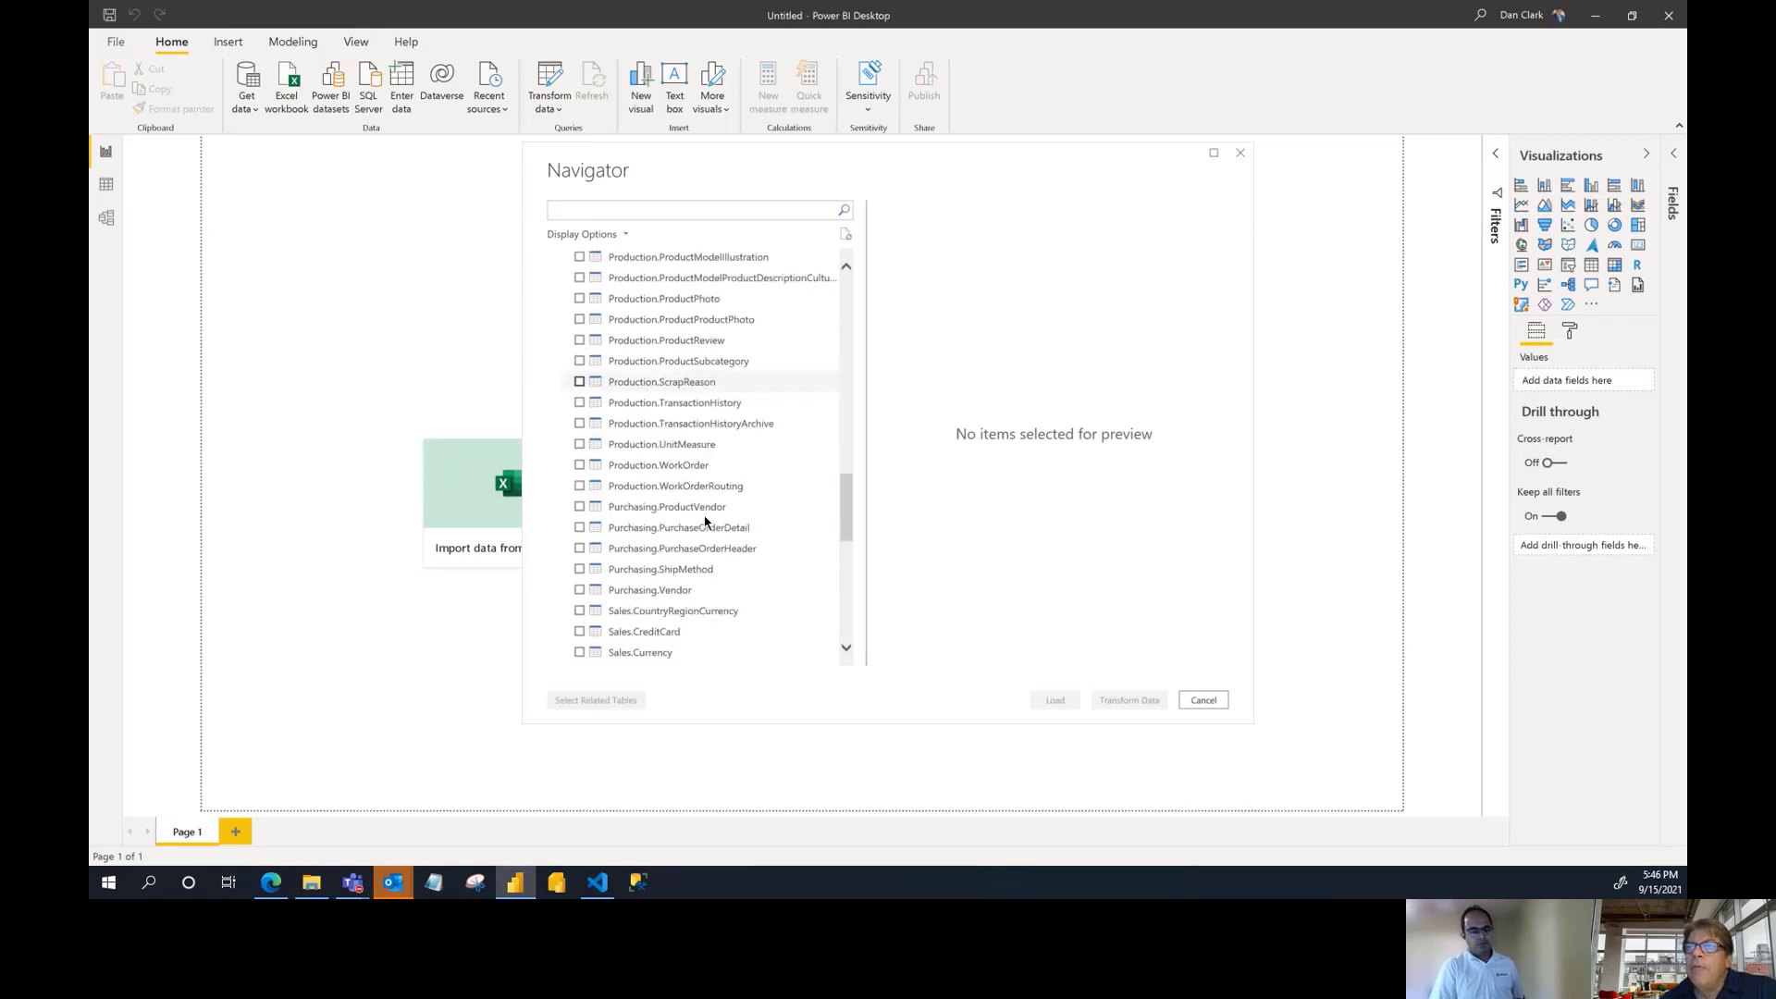
scroll(706, 523, "down", 5)
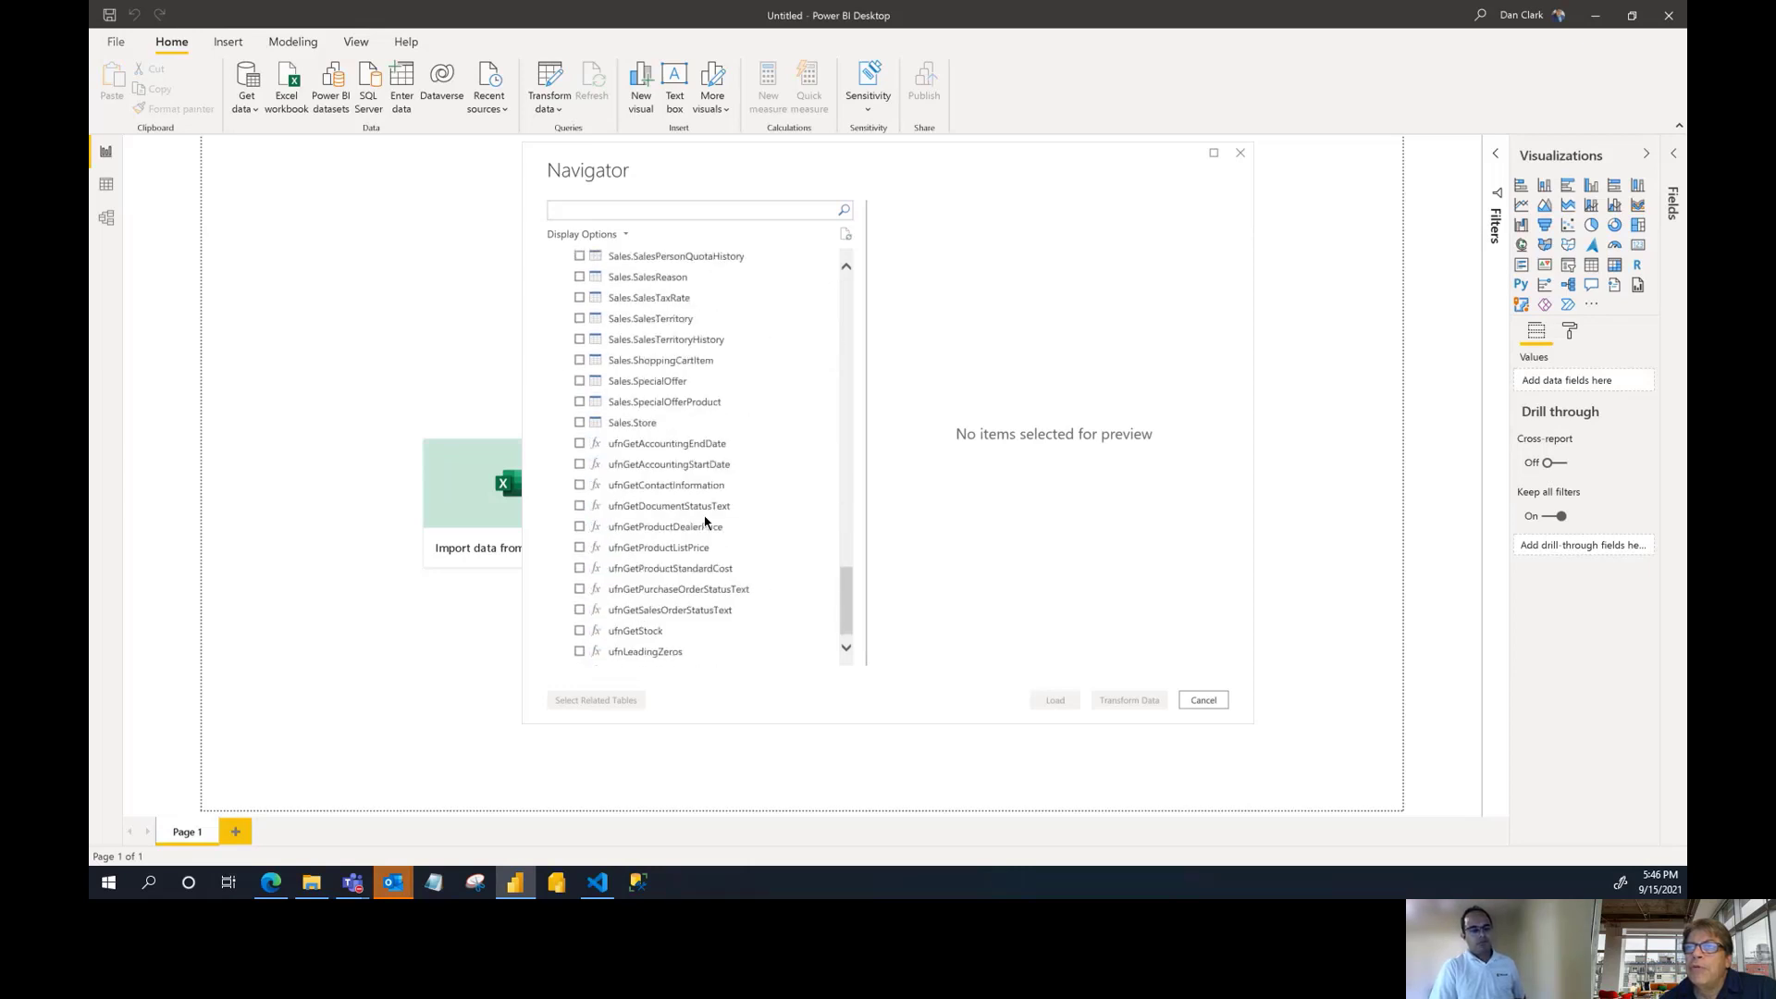
scroll(708, 504, "up", 20)
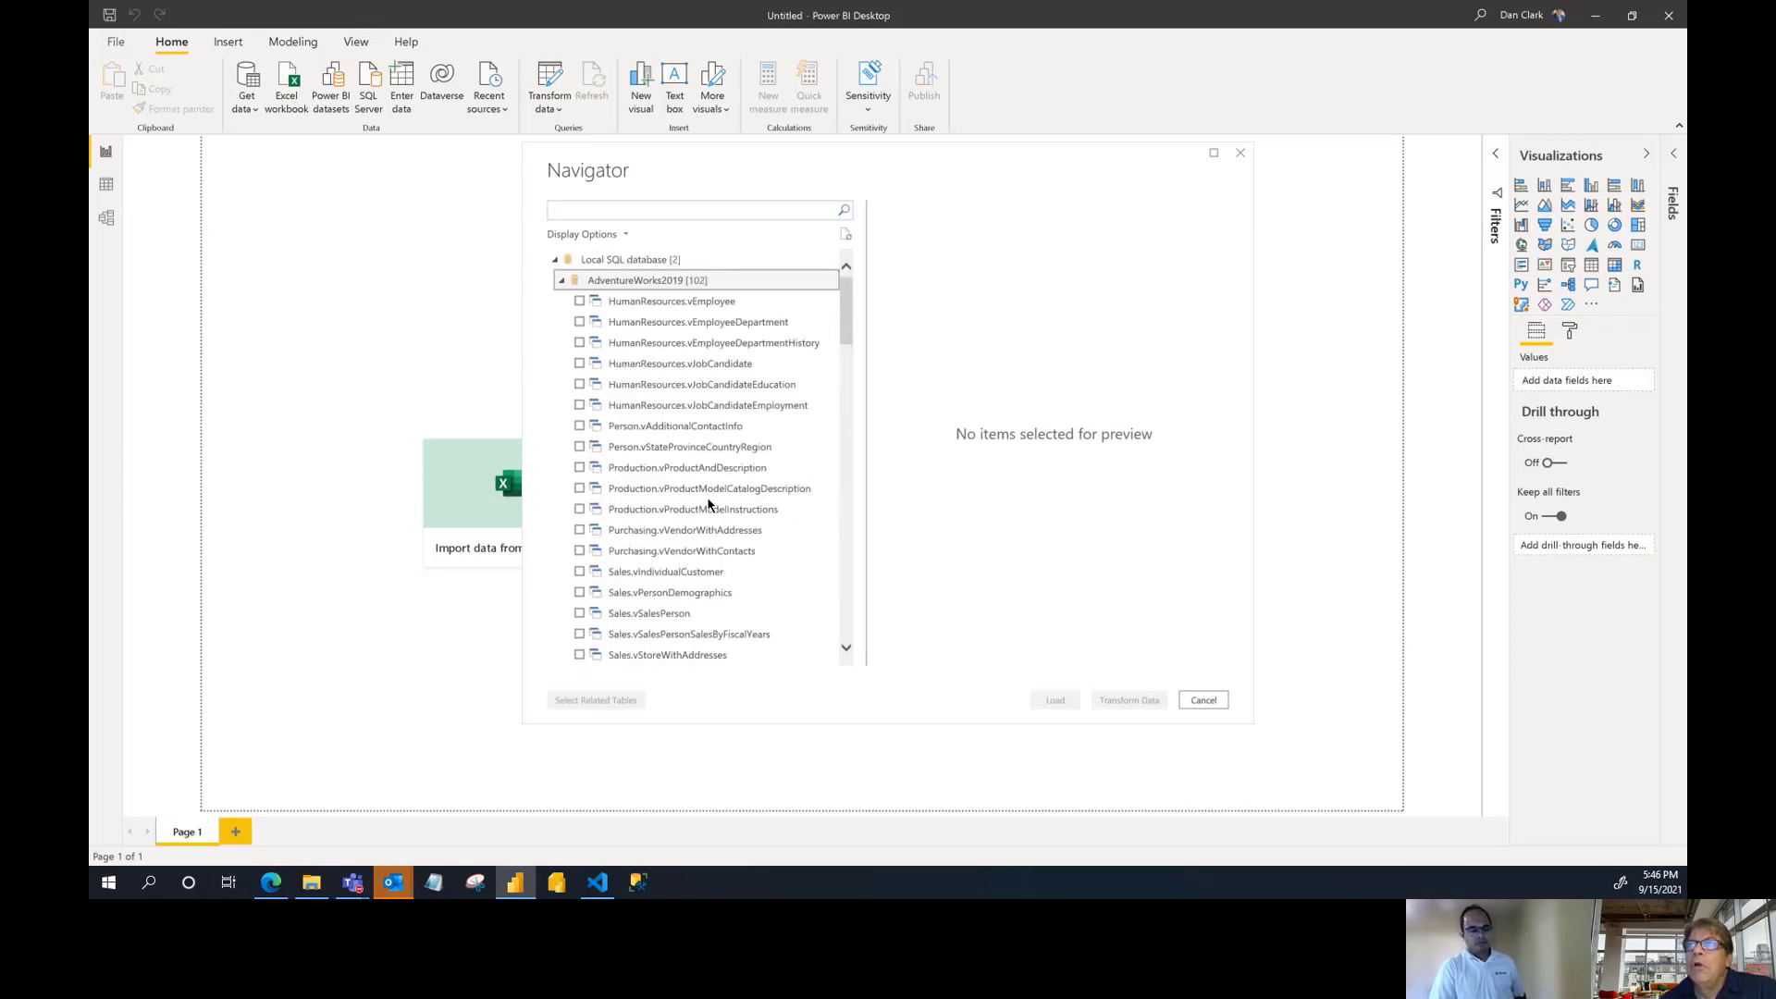
left_click(560, 280)
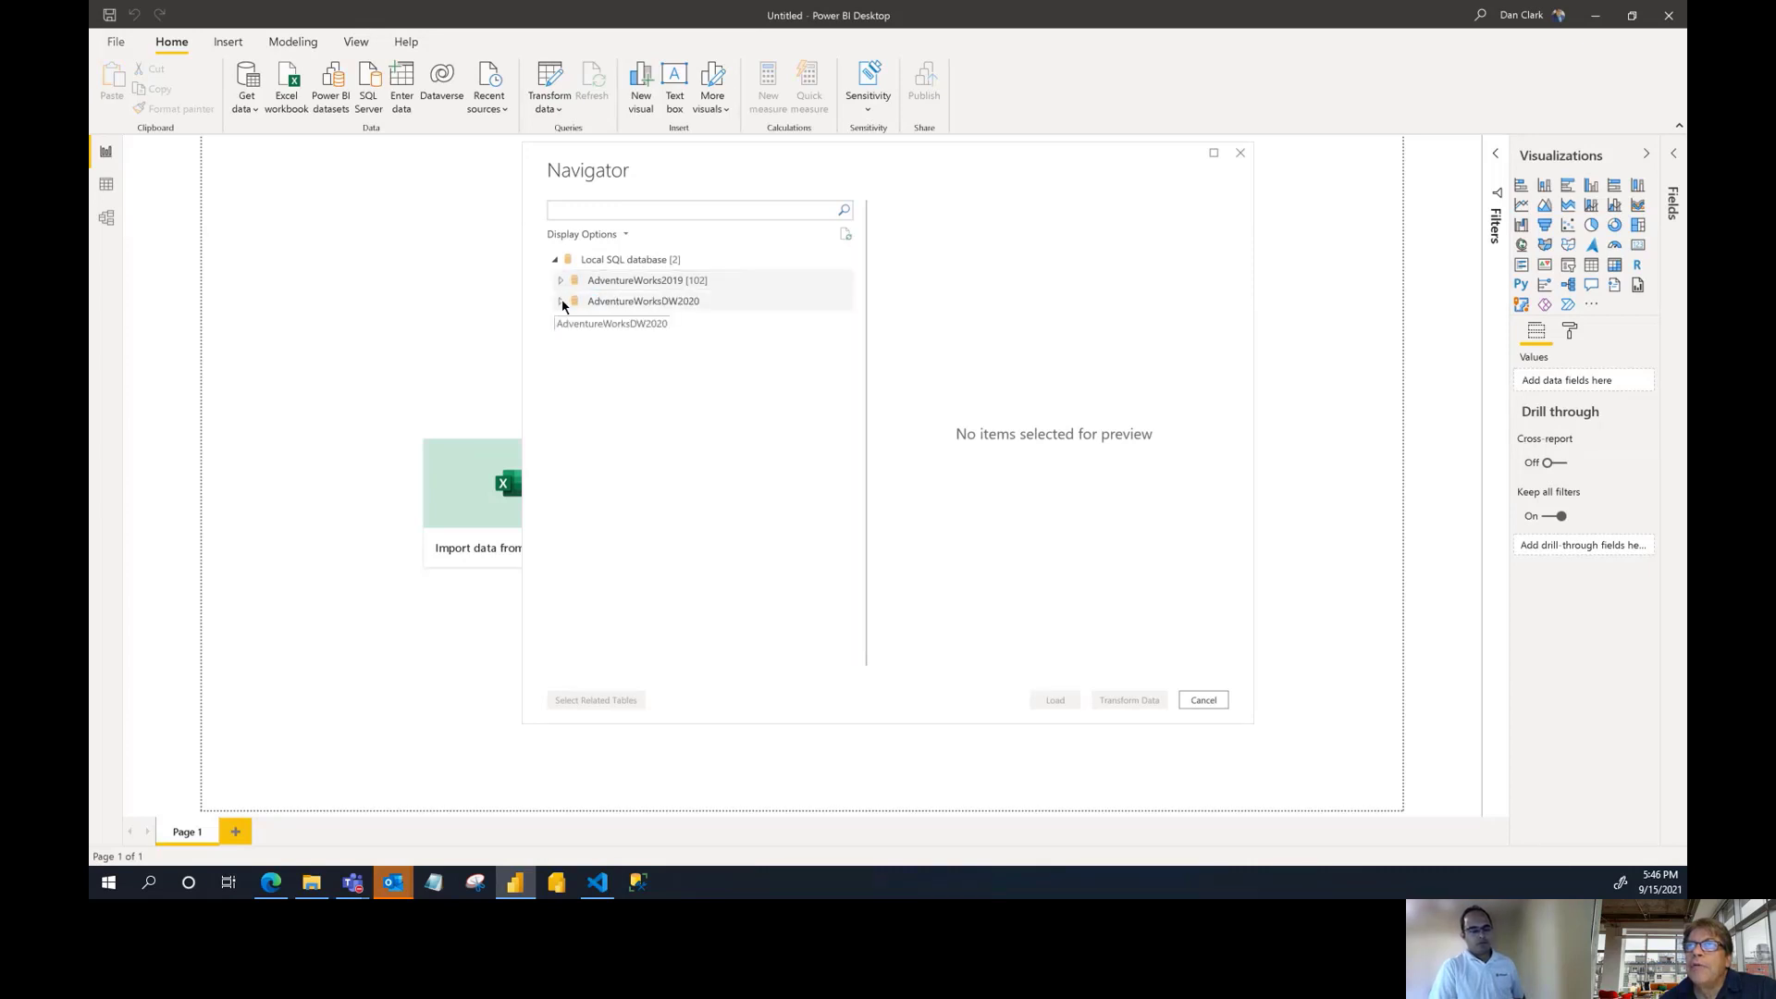
Expand the AdventureWorksDW2020 database and select the DimCustomer, DimDate and DimProduct tables
left_click(560, 302)
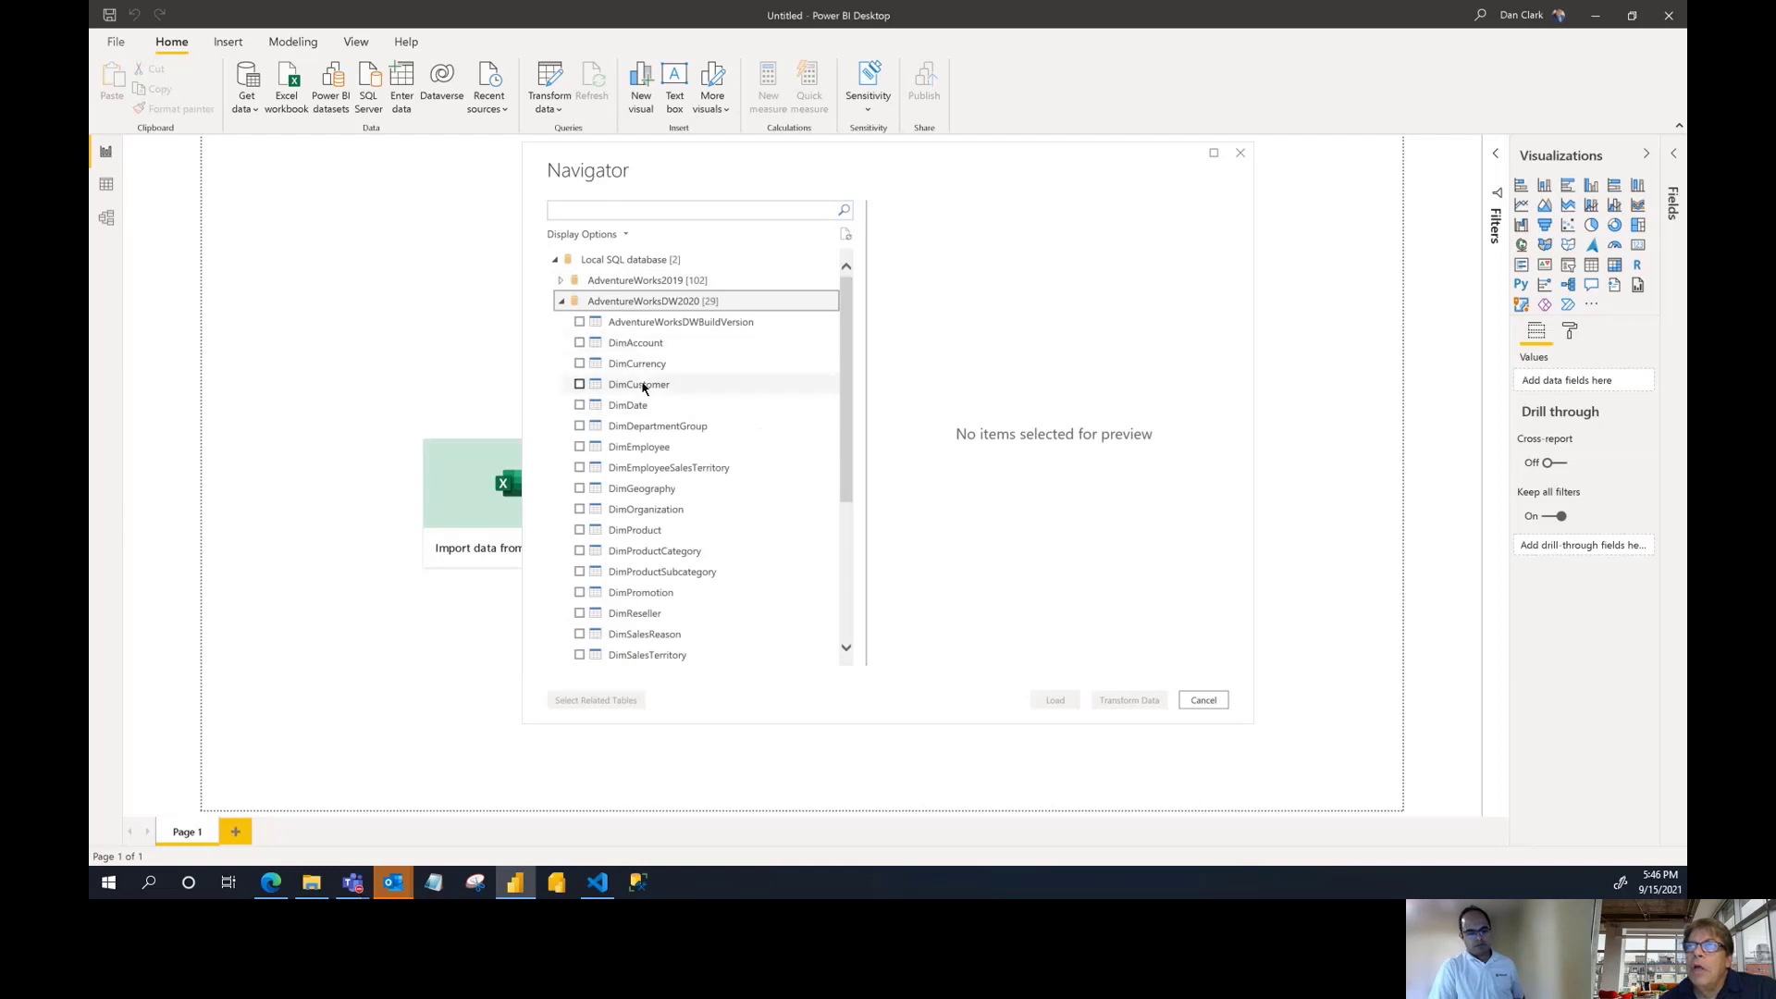
left_click(580, 385)
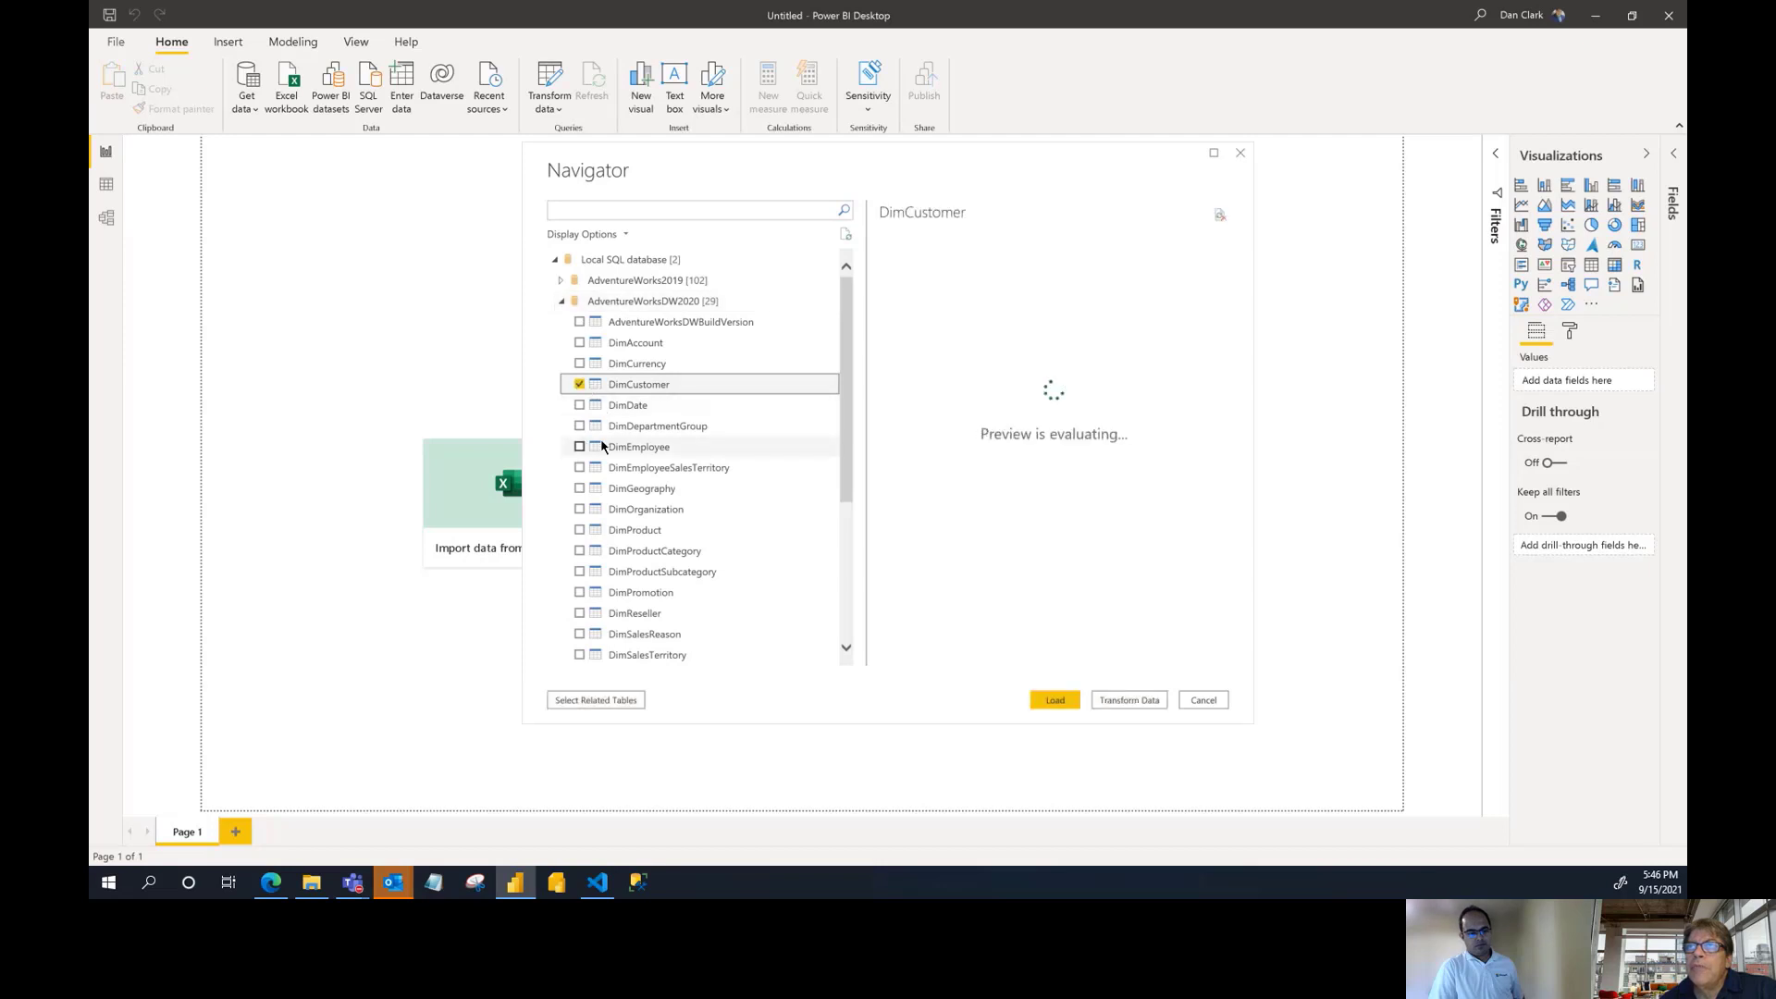
left_click(579, 406)
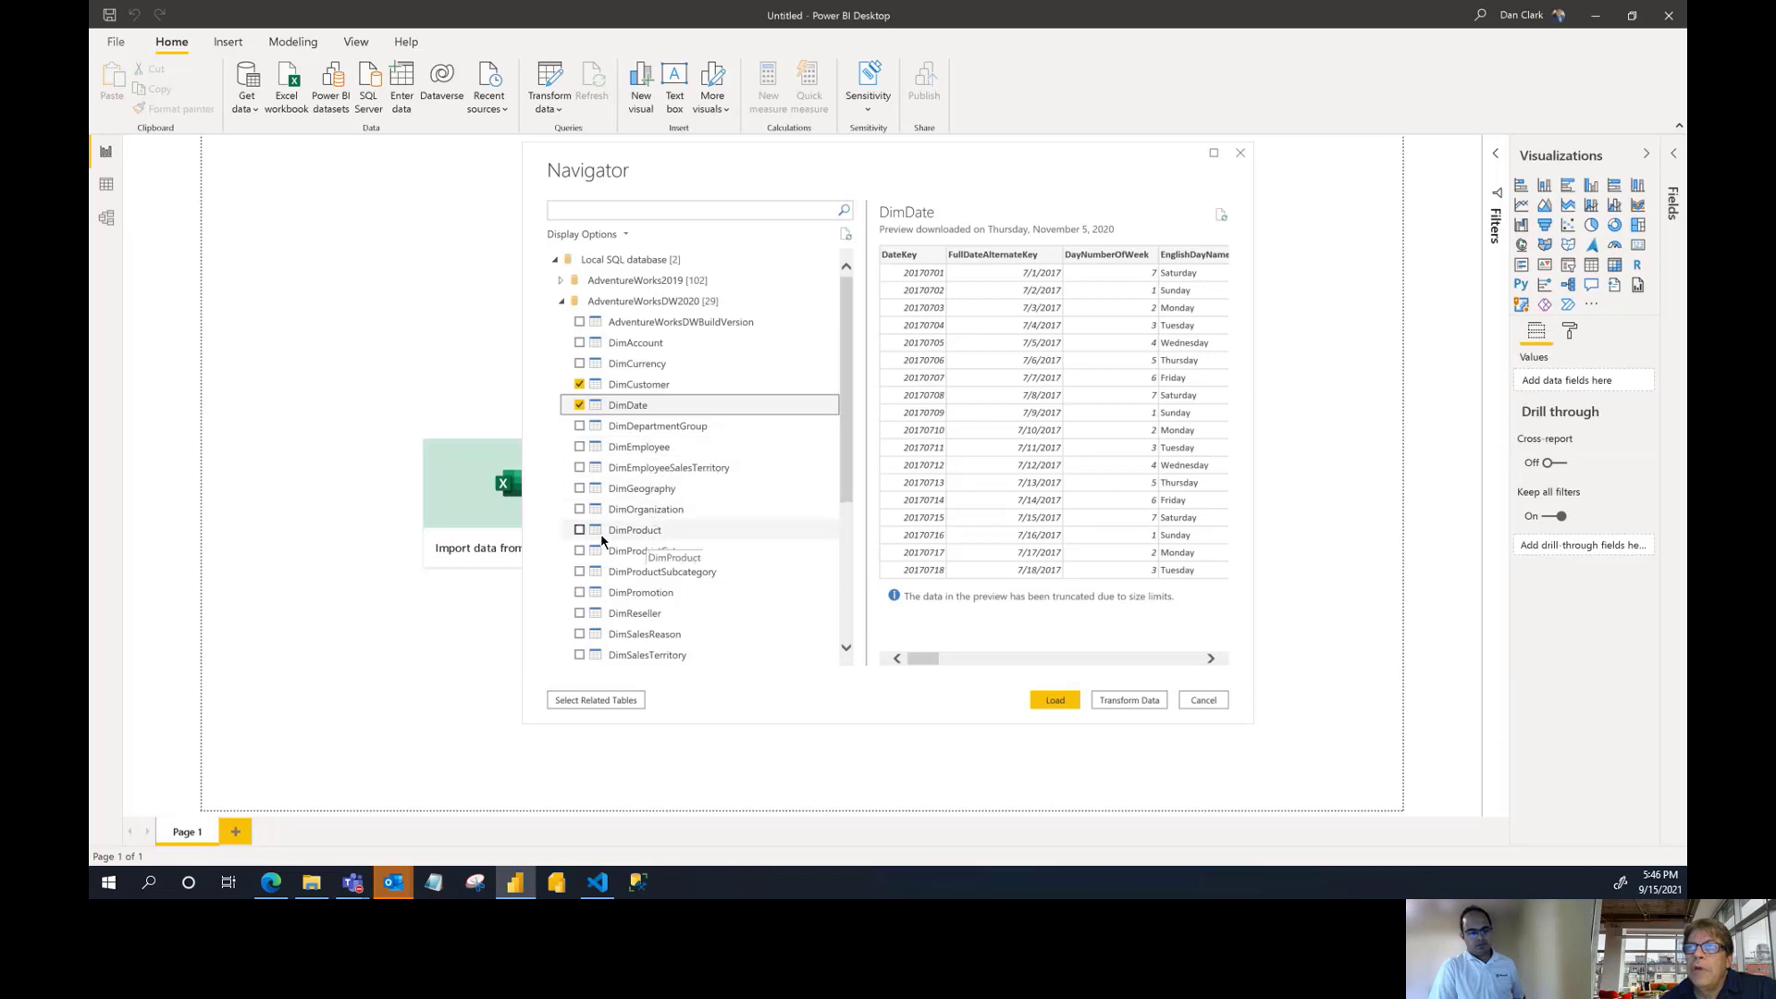
left_click(580, 531)
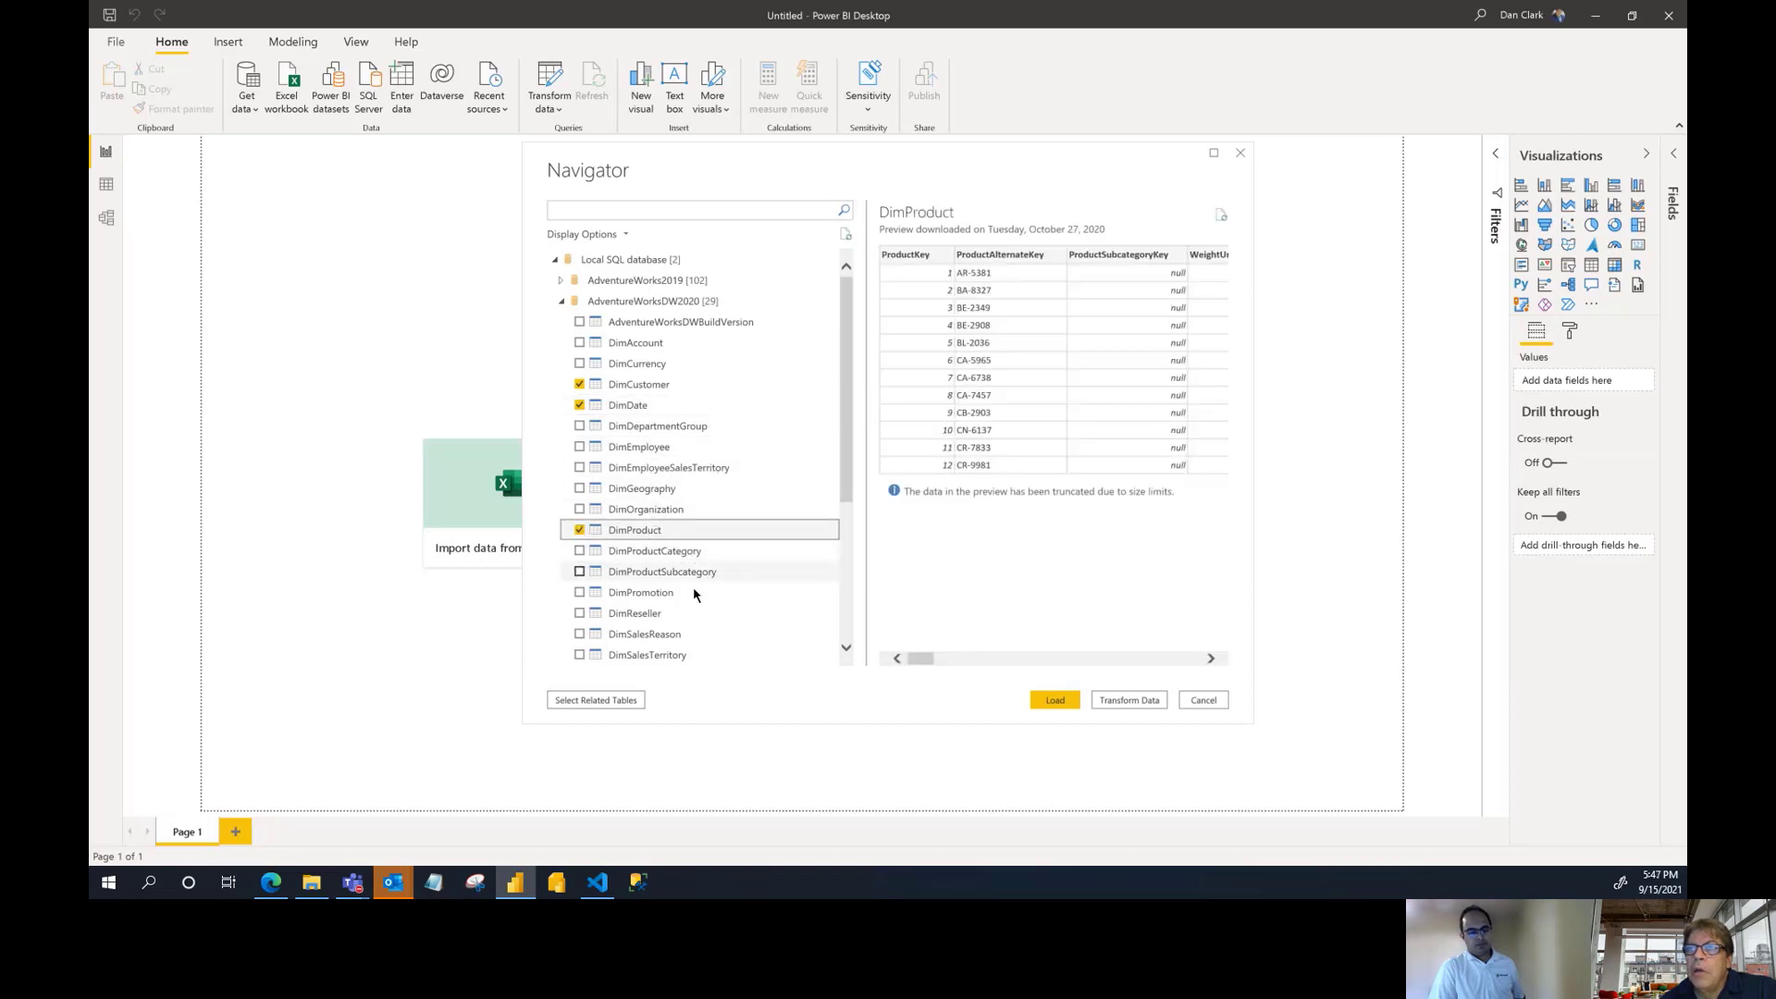
Remove DimCustomer from the tables chosen for import and add DimReseller
scroll(692, 592, "down", 1)
scroll(692, 592, "down", 1)
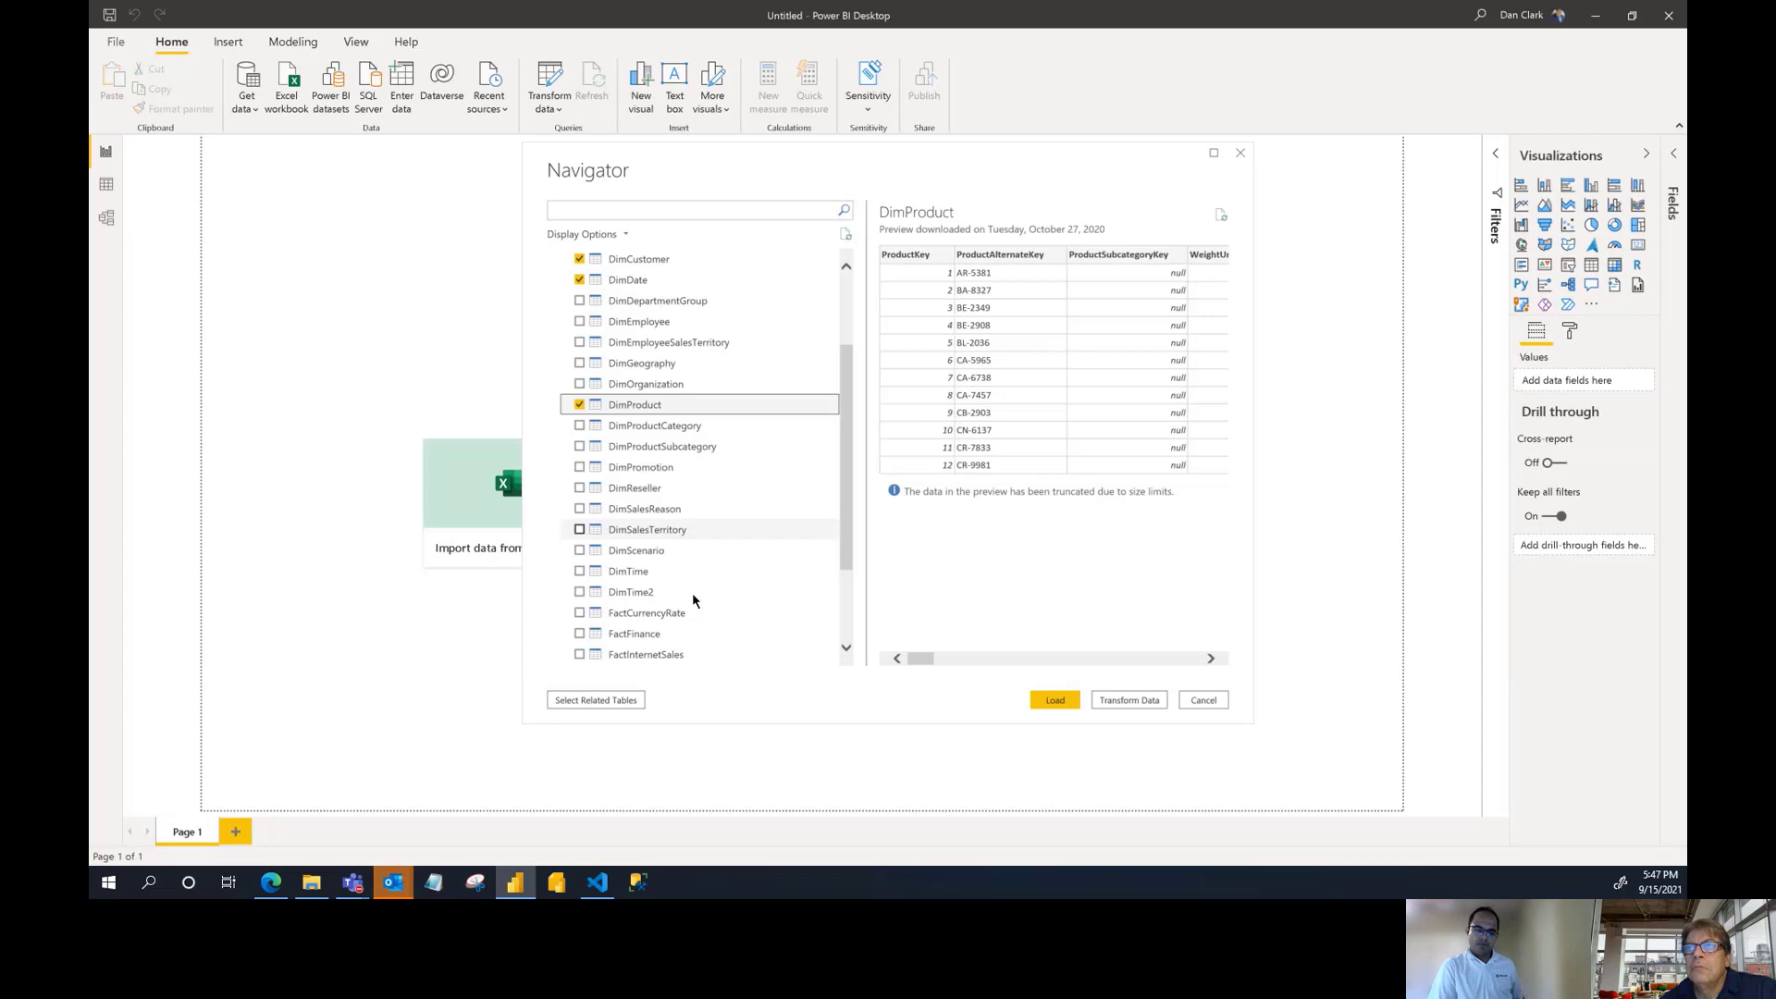
scroll(650, 468, "up", 1)
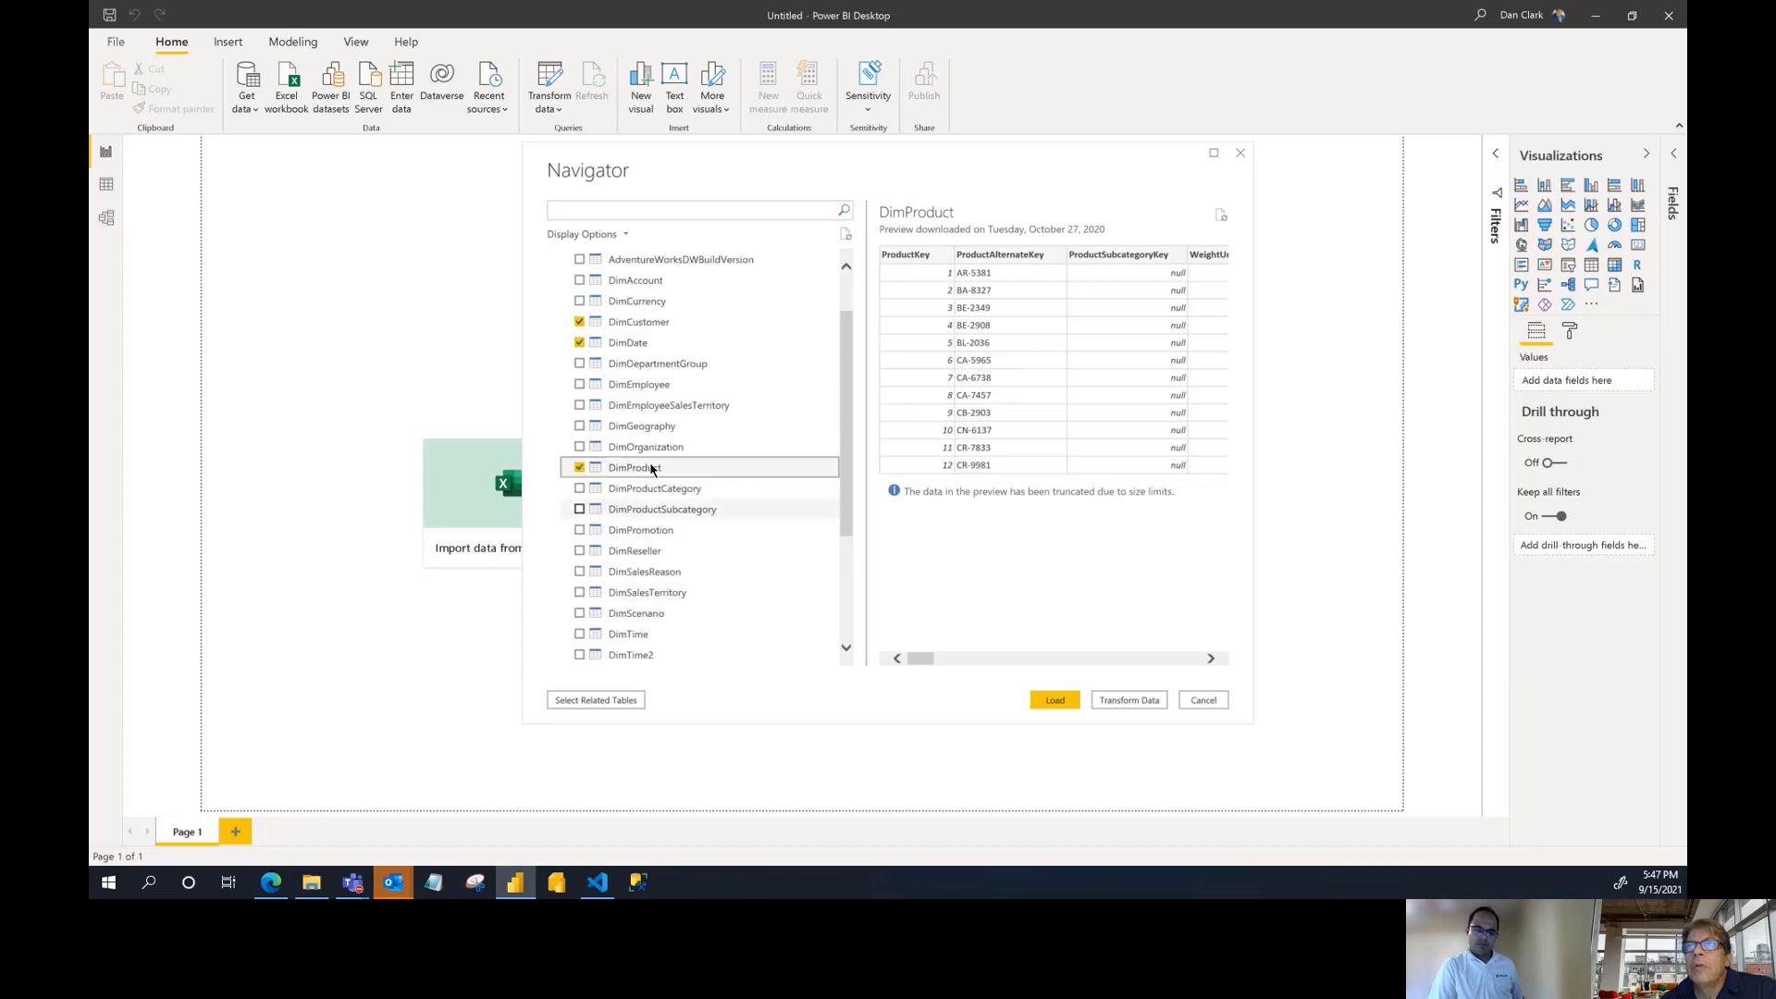
left_click(579, 321)
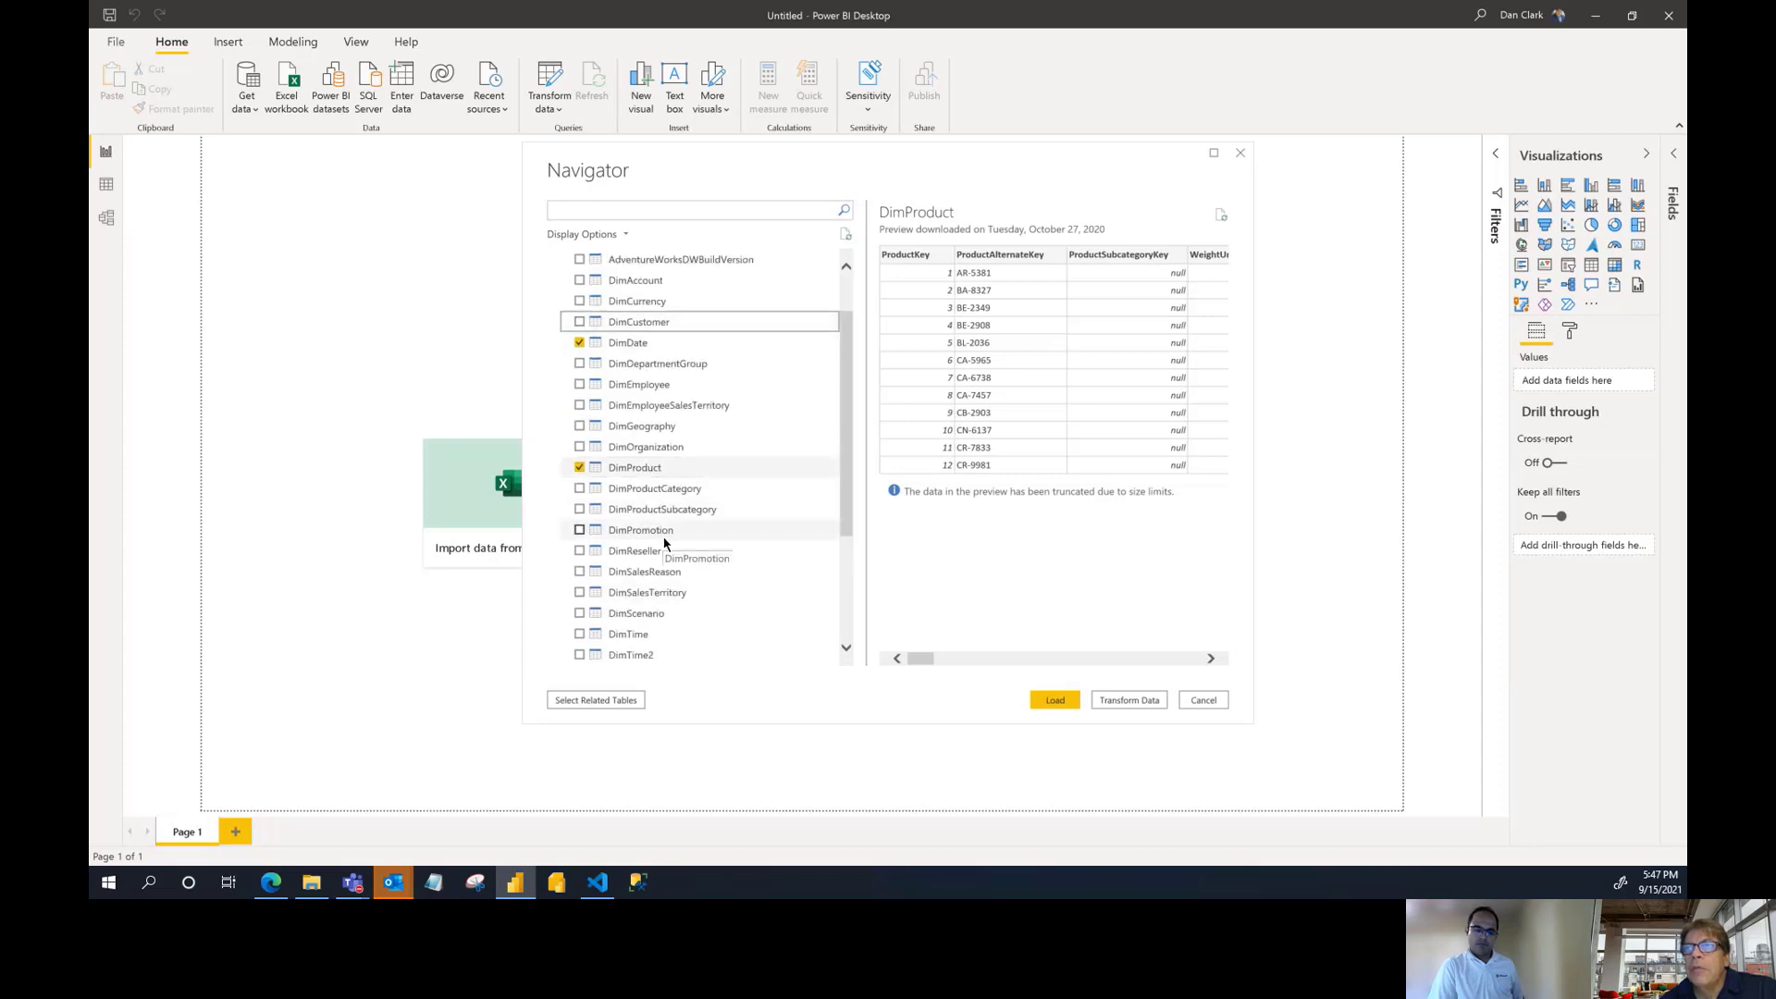
left_click(579, 550)
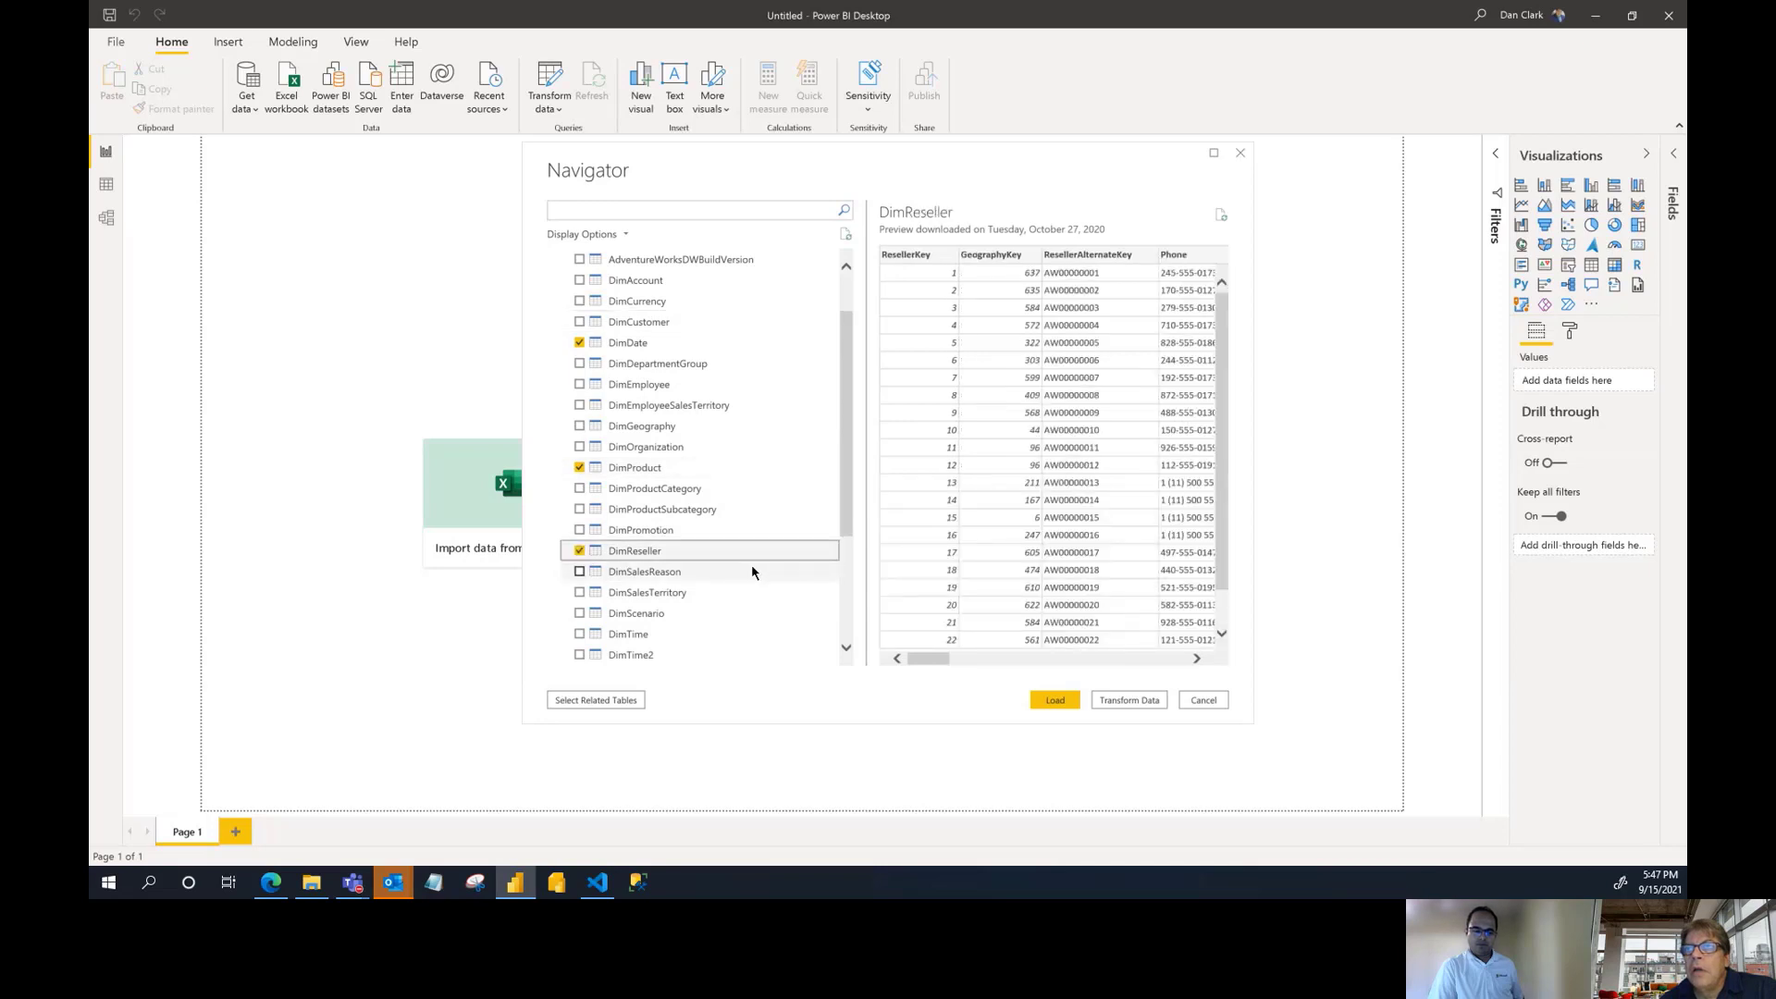
Add the FactResellerSales table to the selection and load the chosen tables into the report
scroll(751, 572, "down", 3)
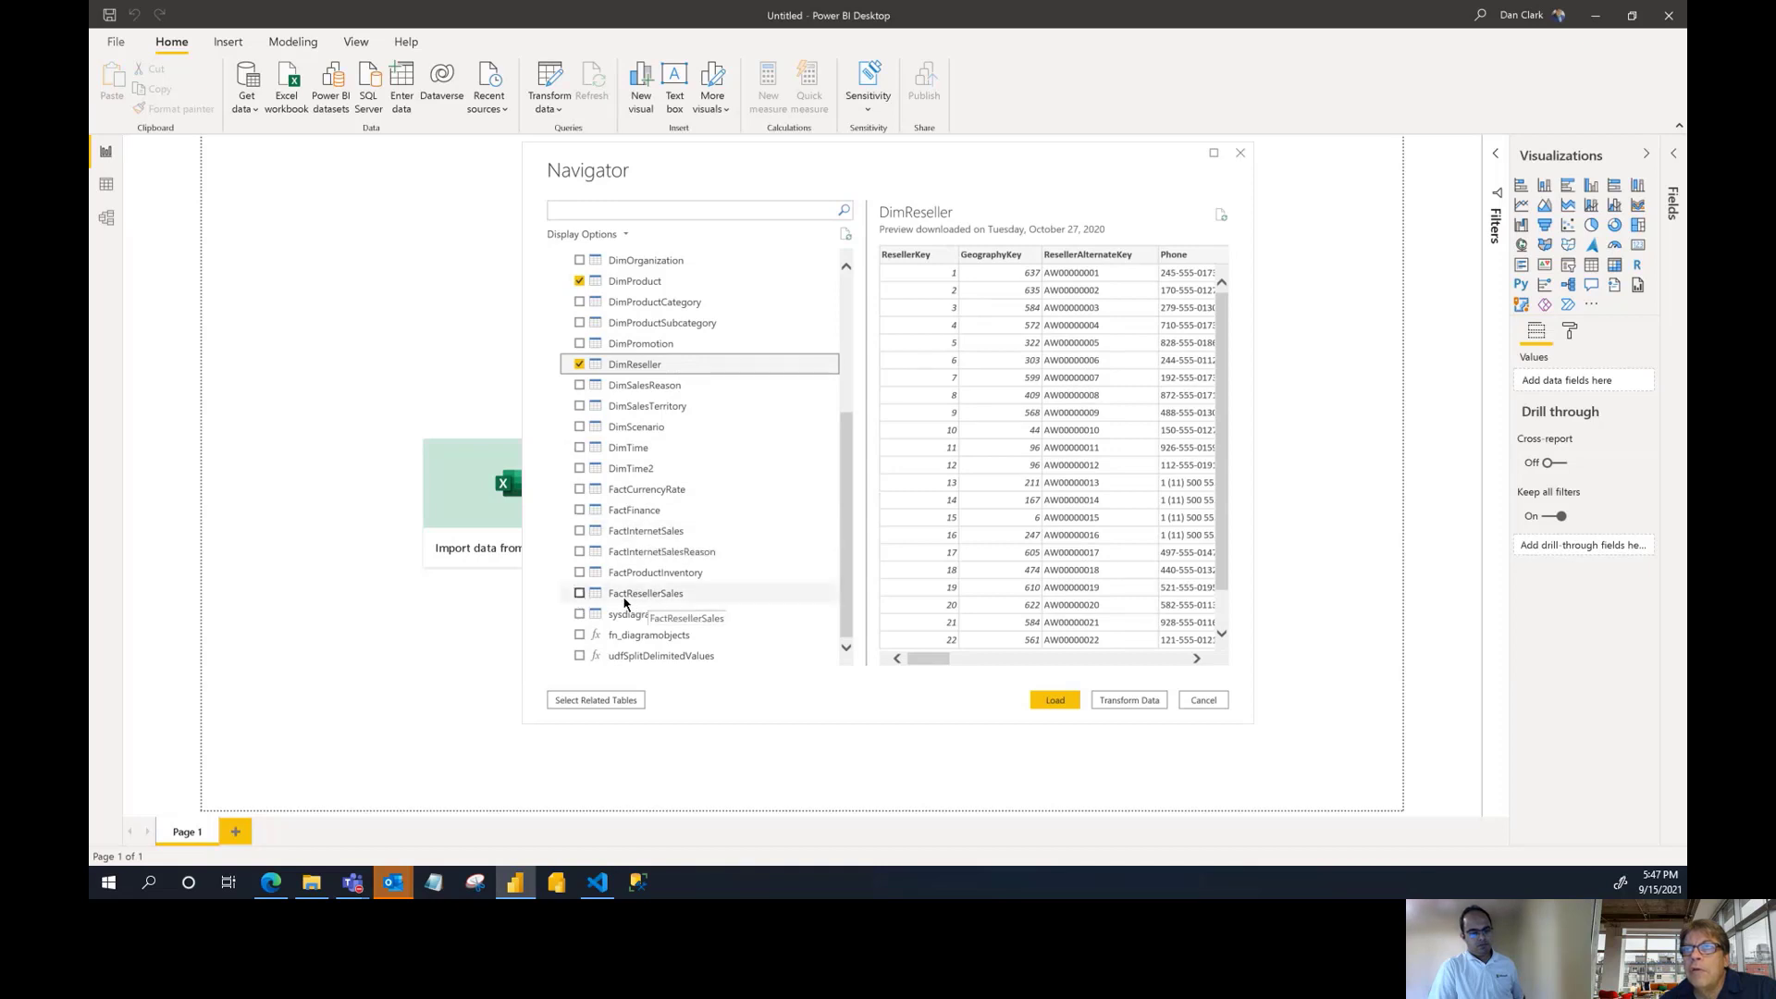
left_click(587, 599)
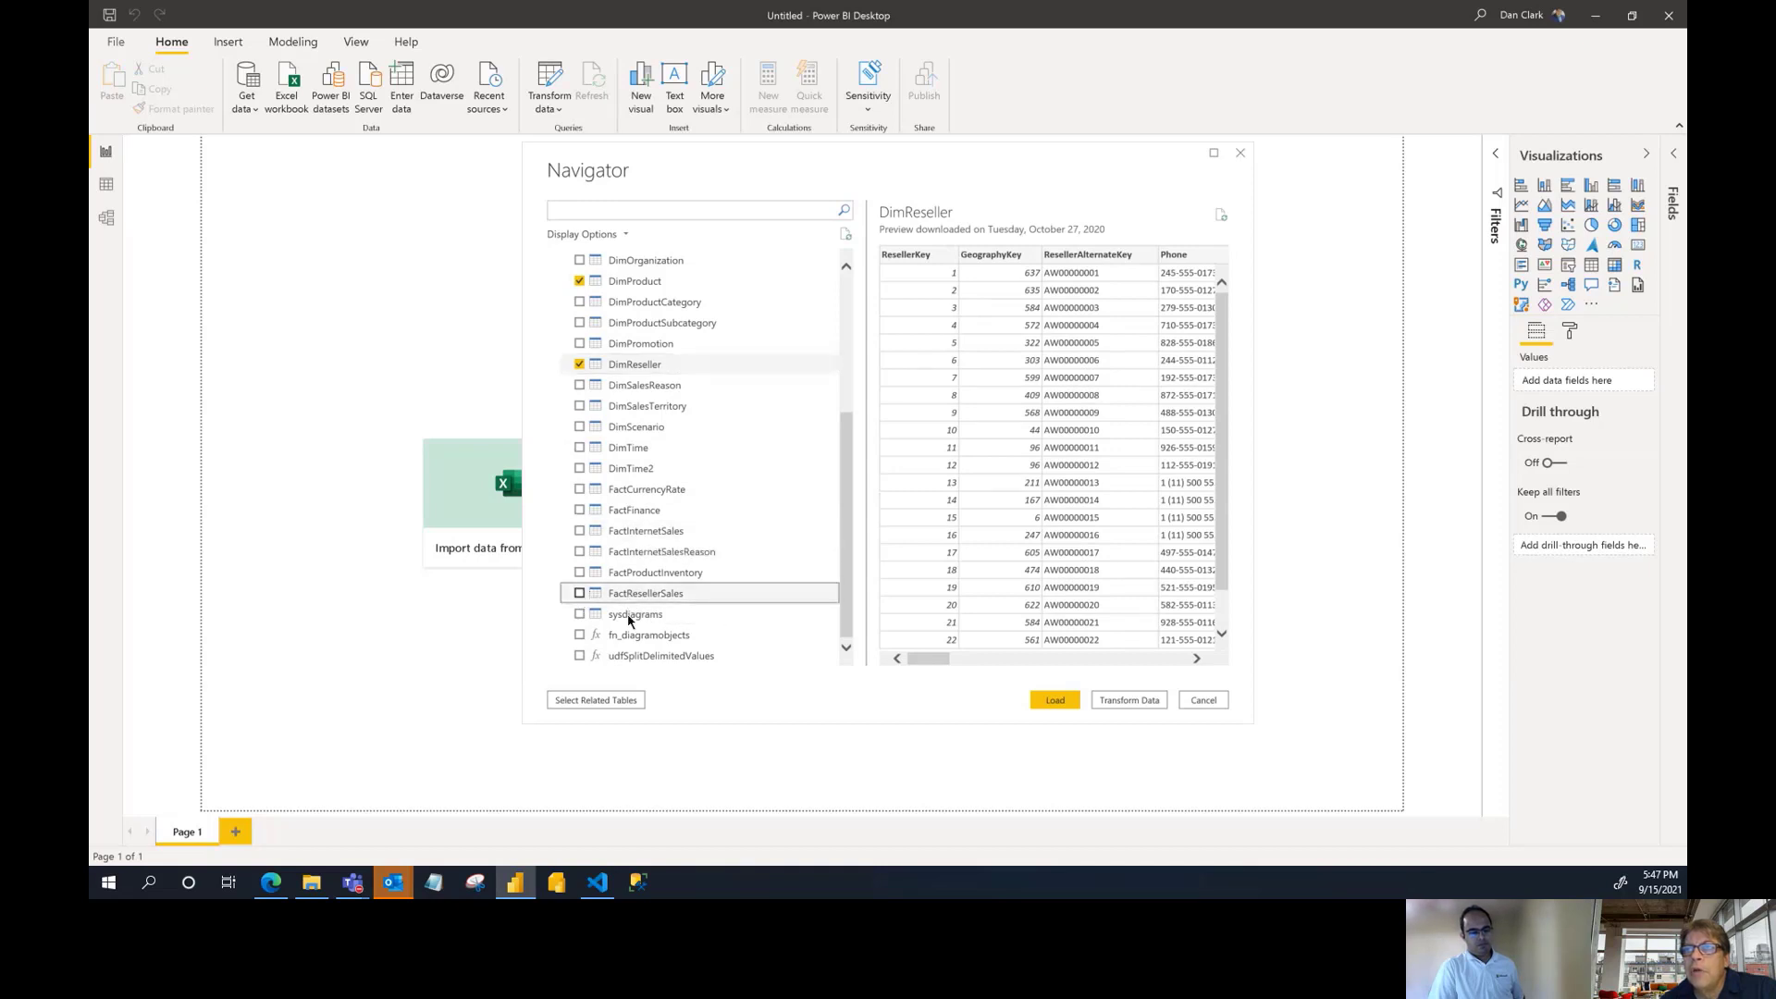
left_click(579, 593)
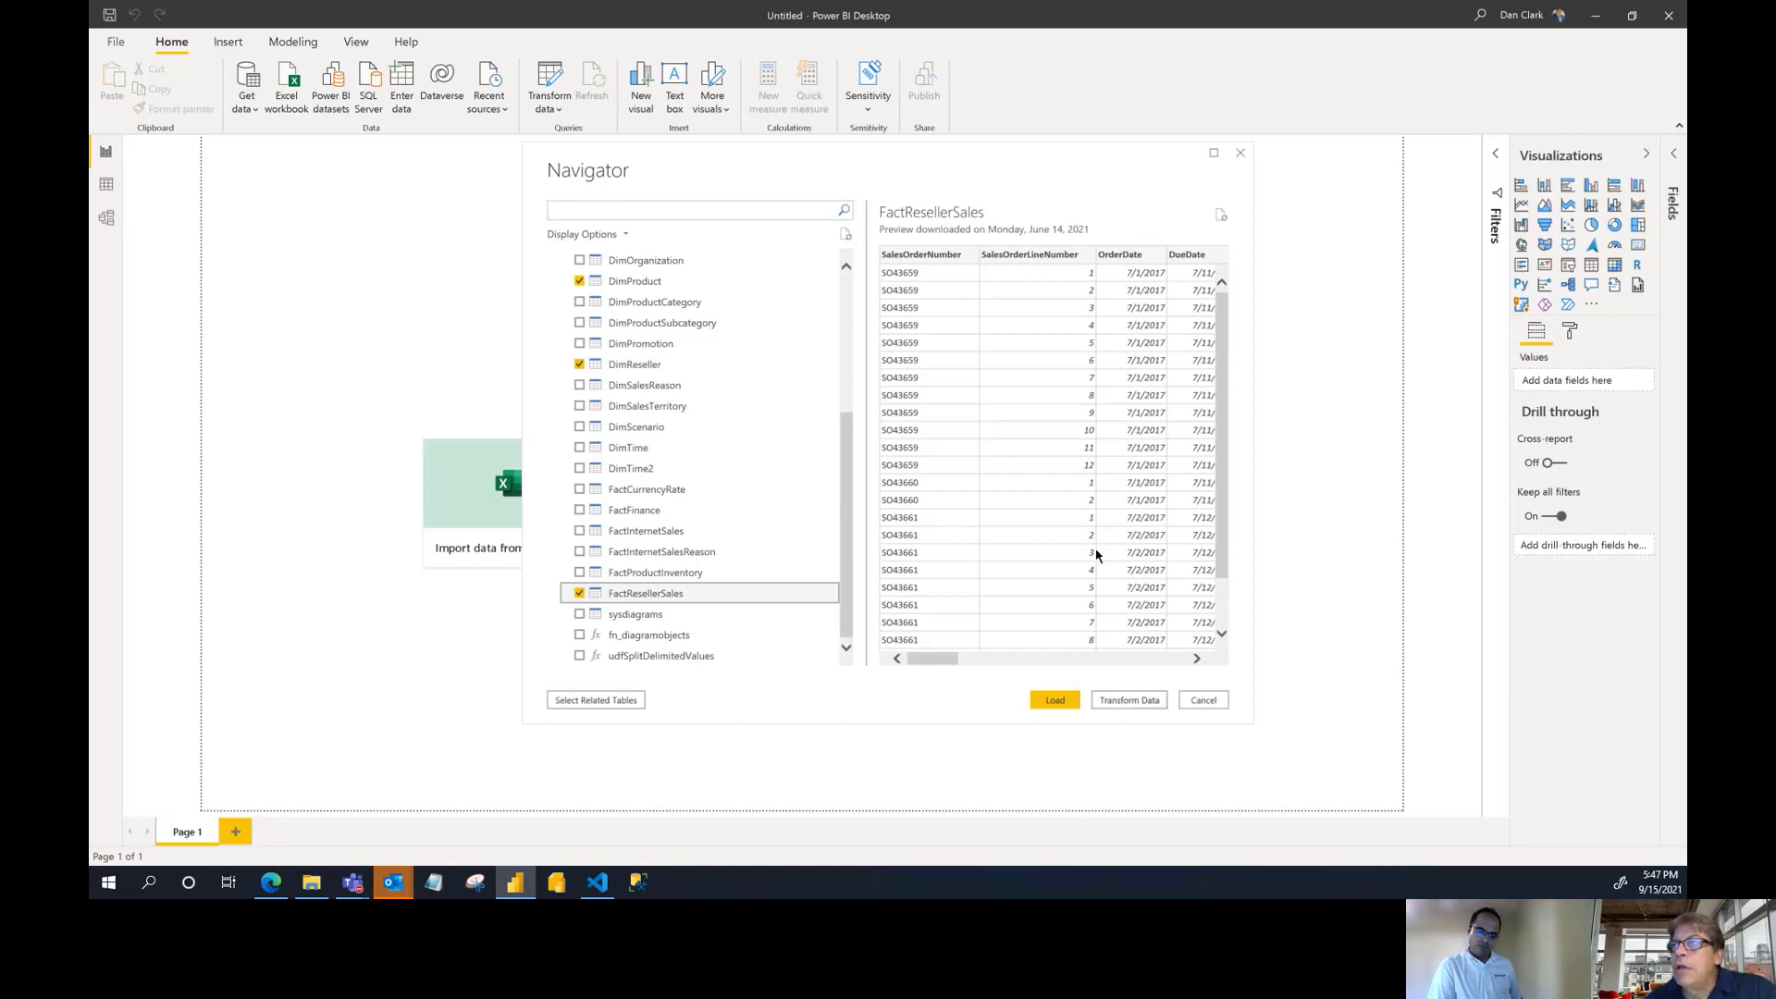
mouse_move(921, 661)
left_mouse_down()
mouse_move(1167, 675)
mouse_move(895, 670)
left_mouse_up()
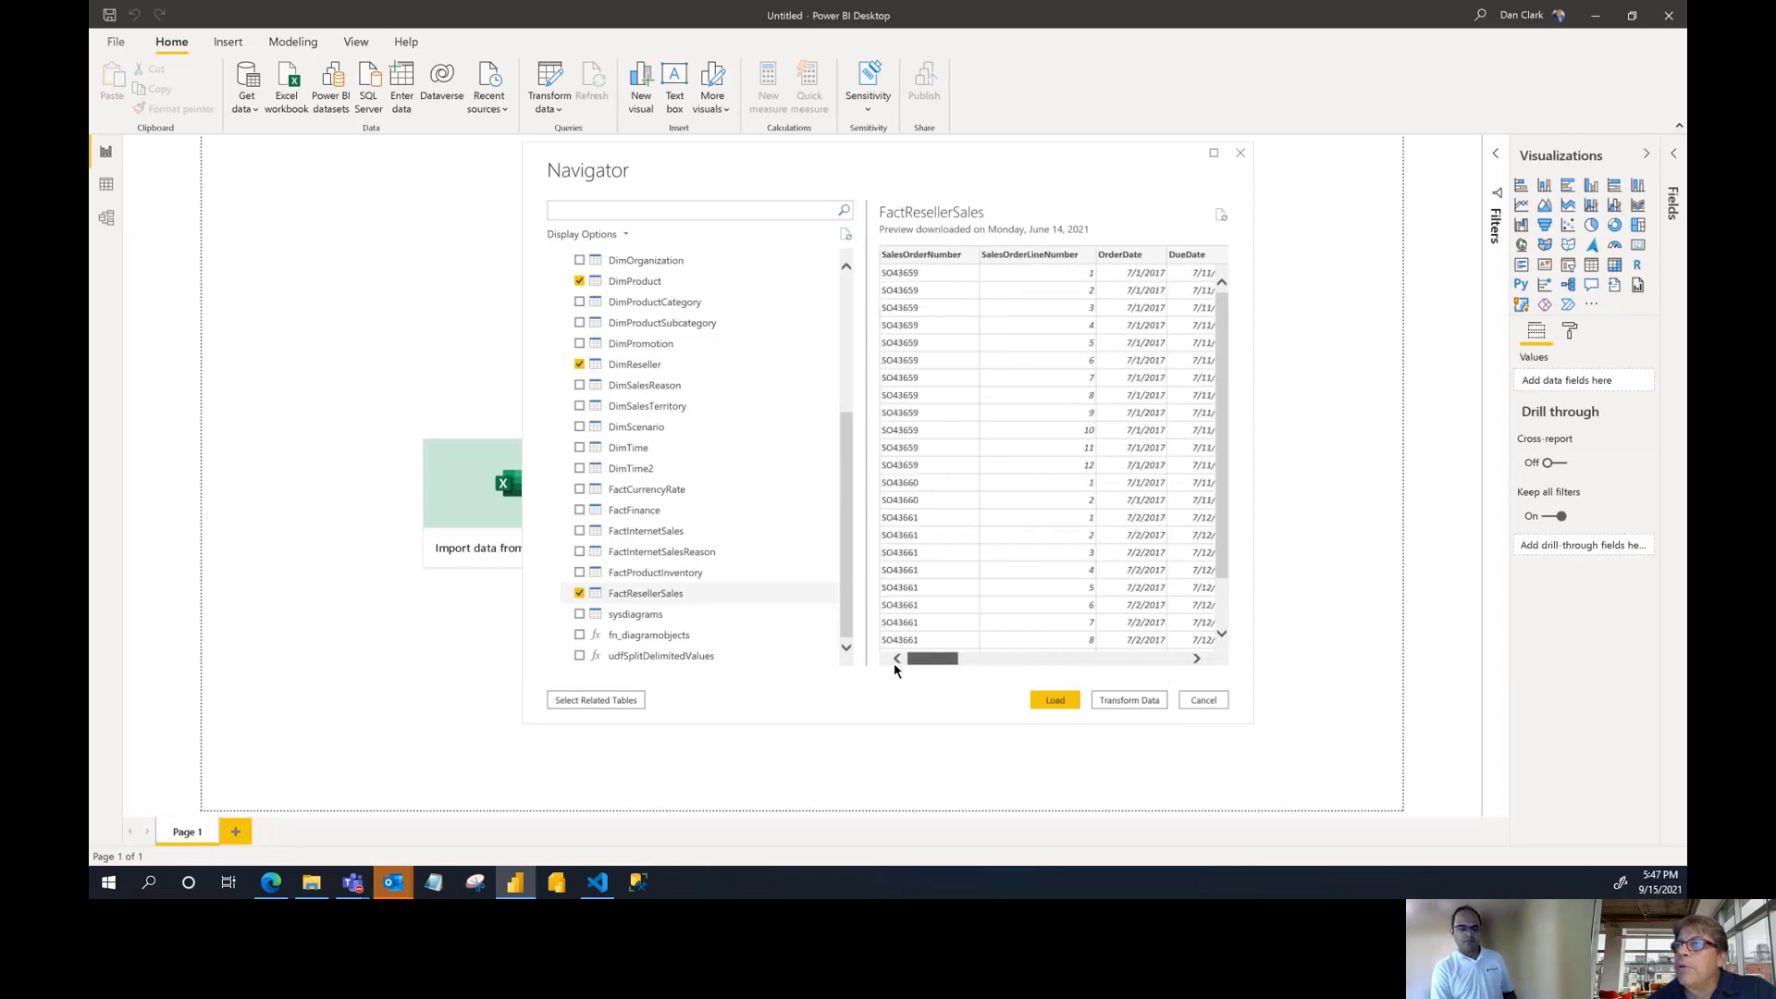
left_click(1054, 703)
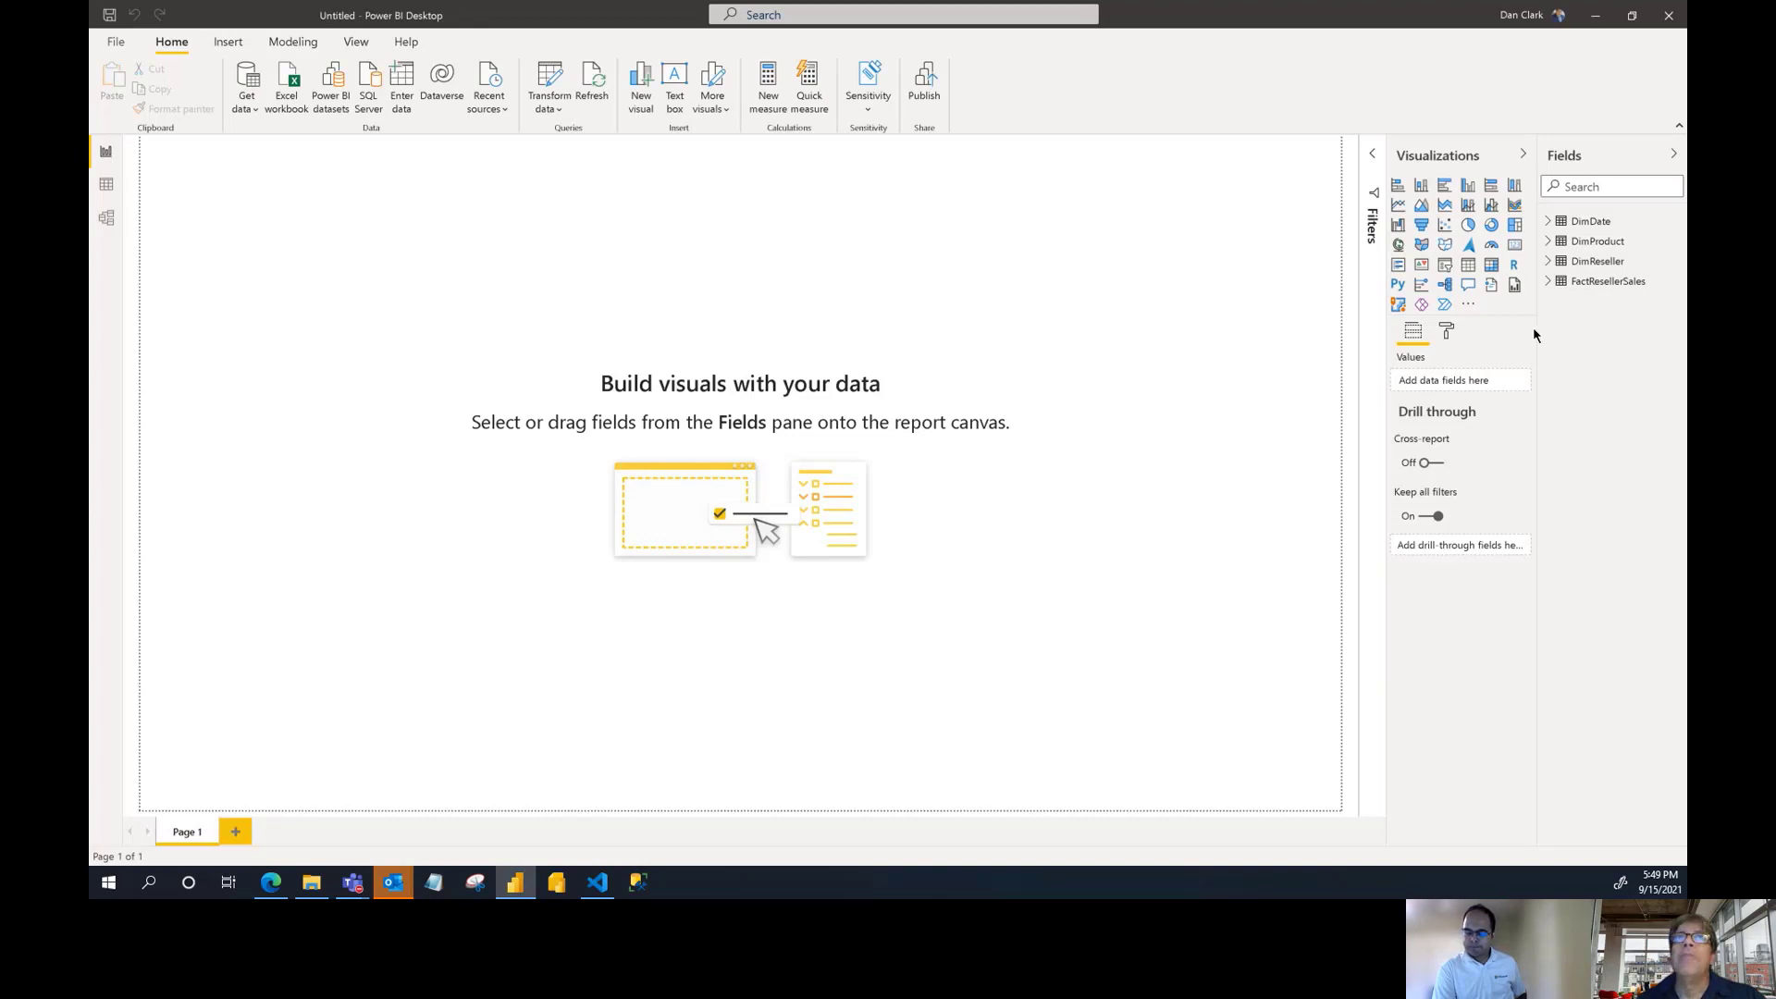
Review the imported rows of the DimDate, DimProduct and FactResellerSales tables
left_click(105, 190)
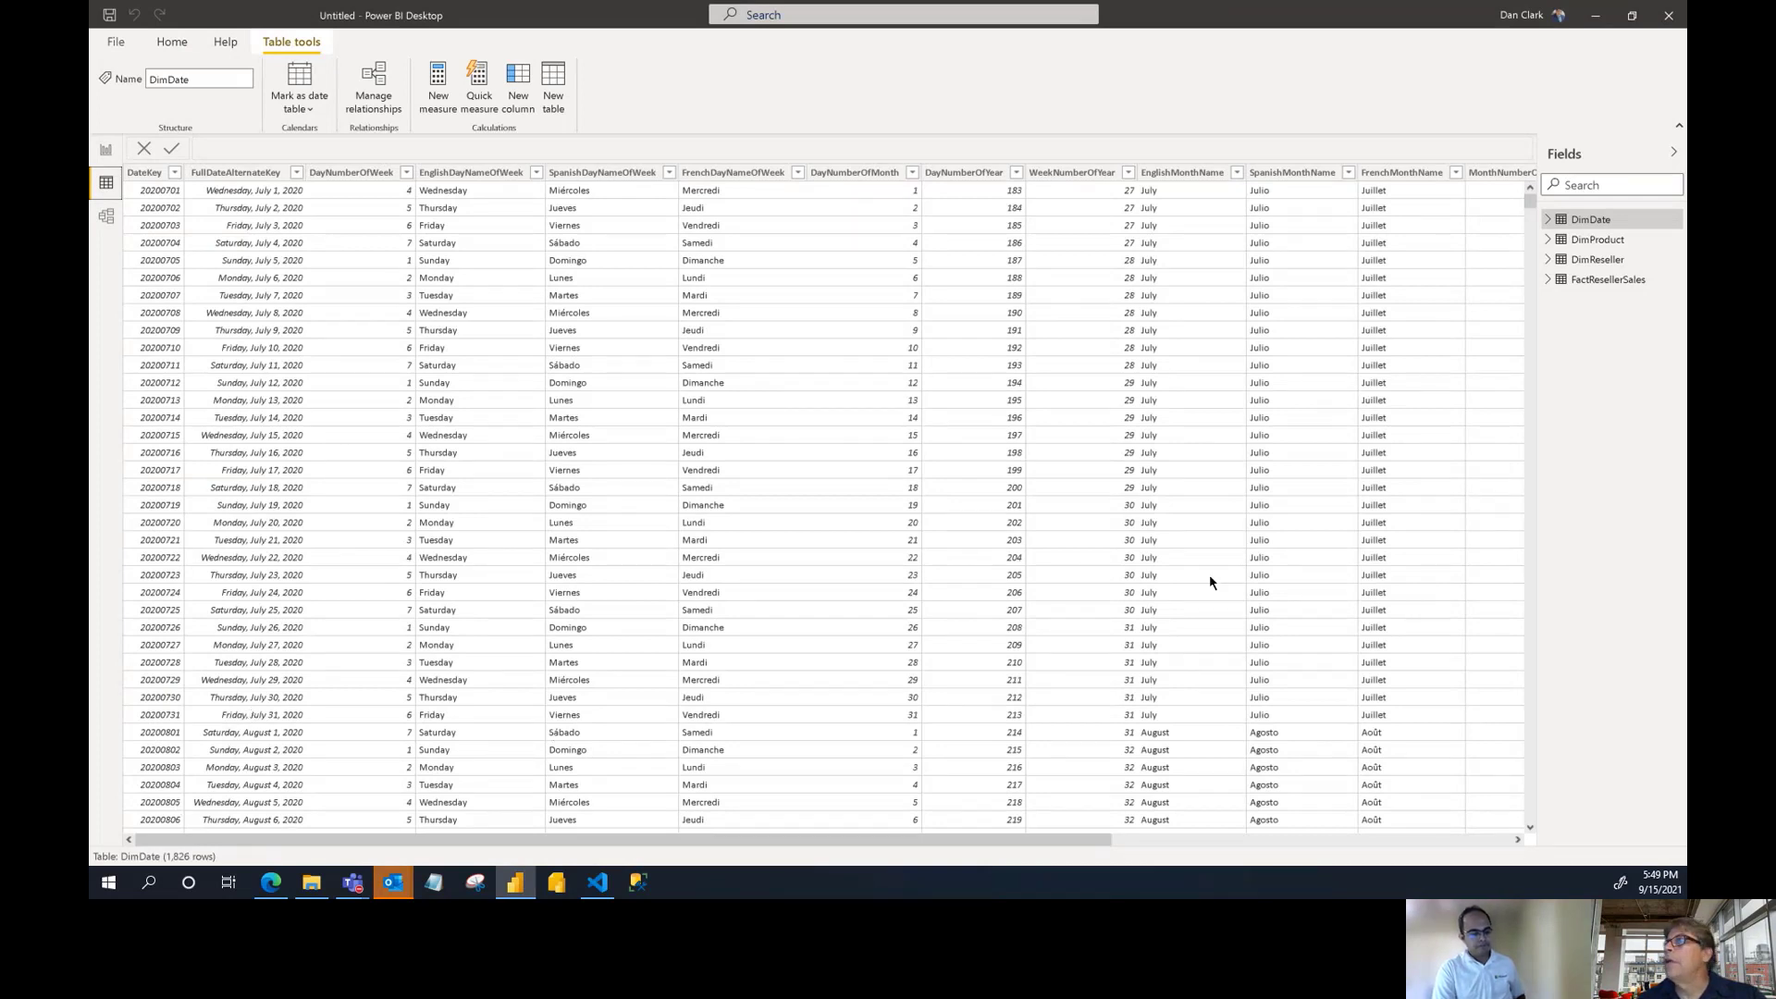
left_click(1582, 241)
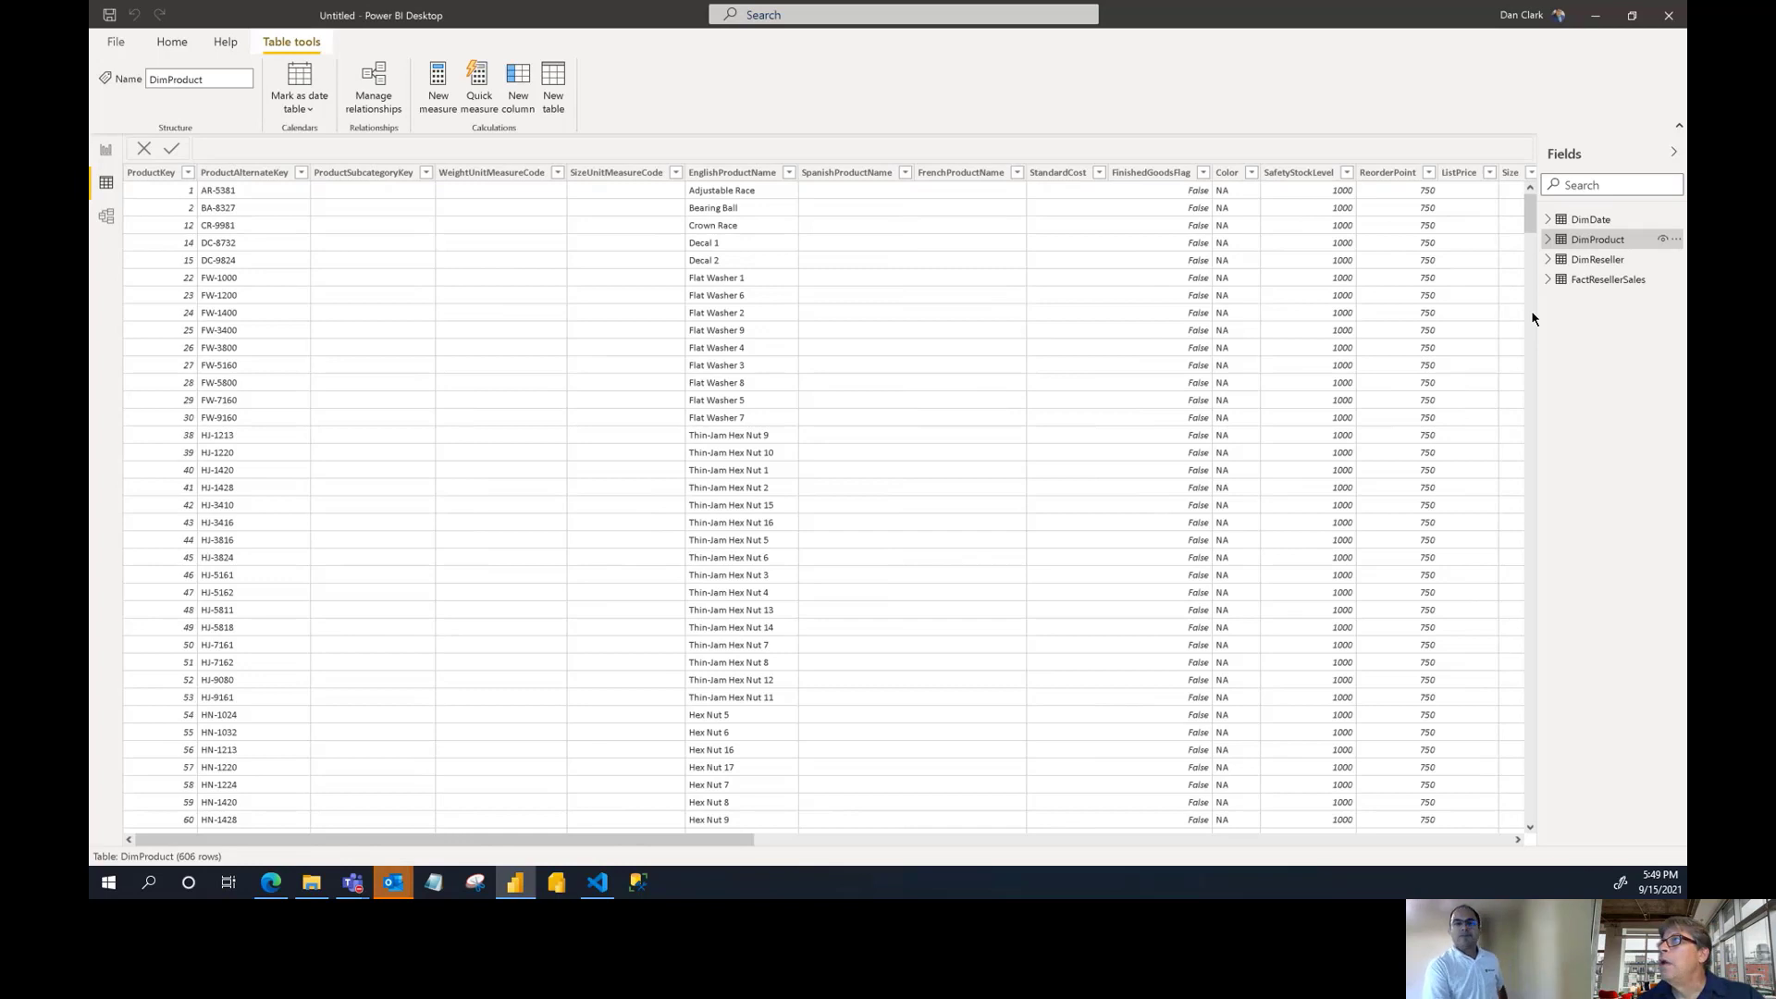
left_click(1597, 282)
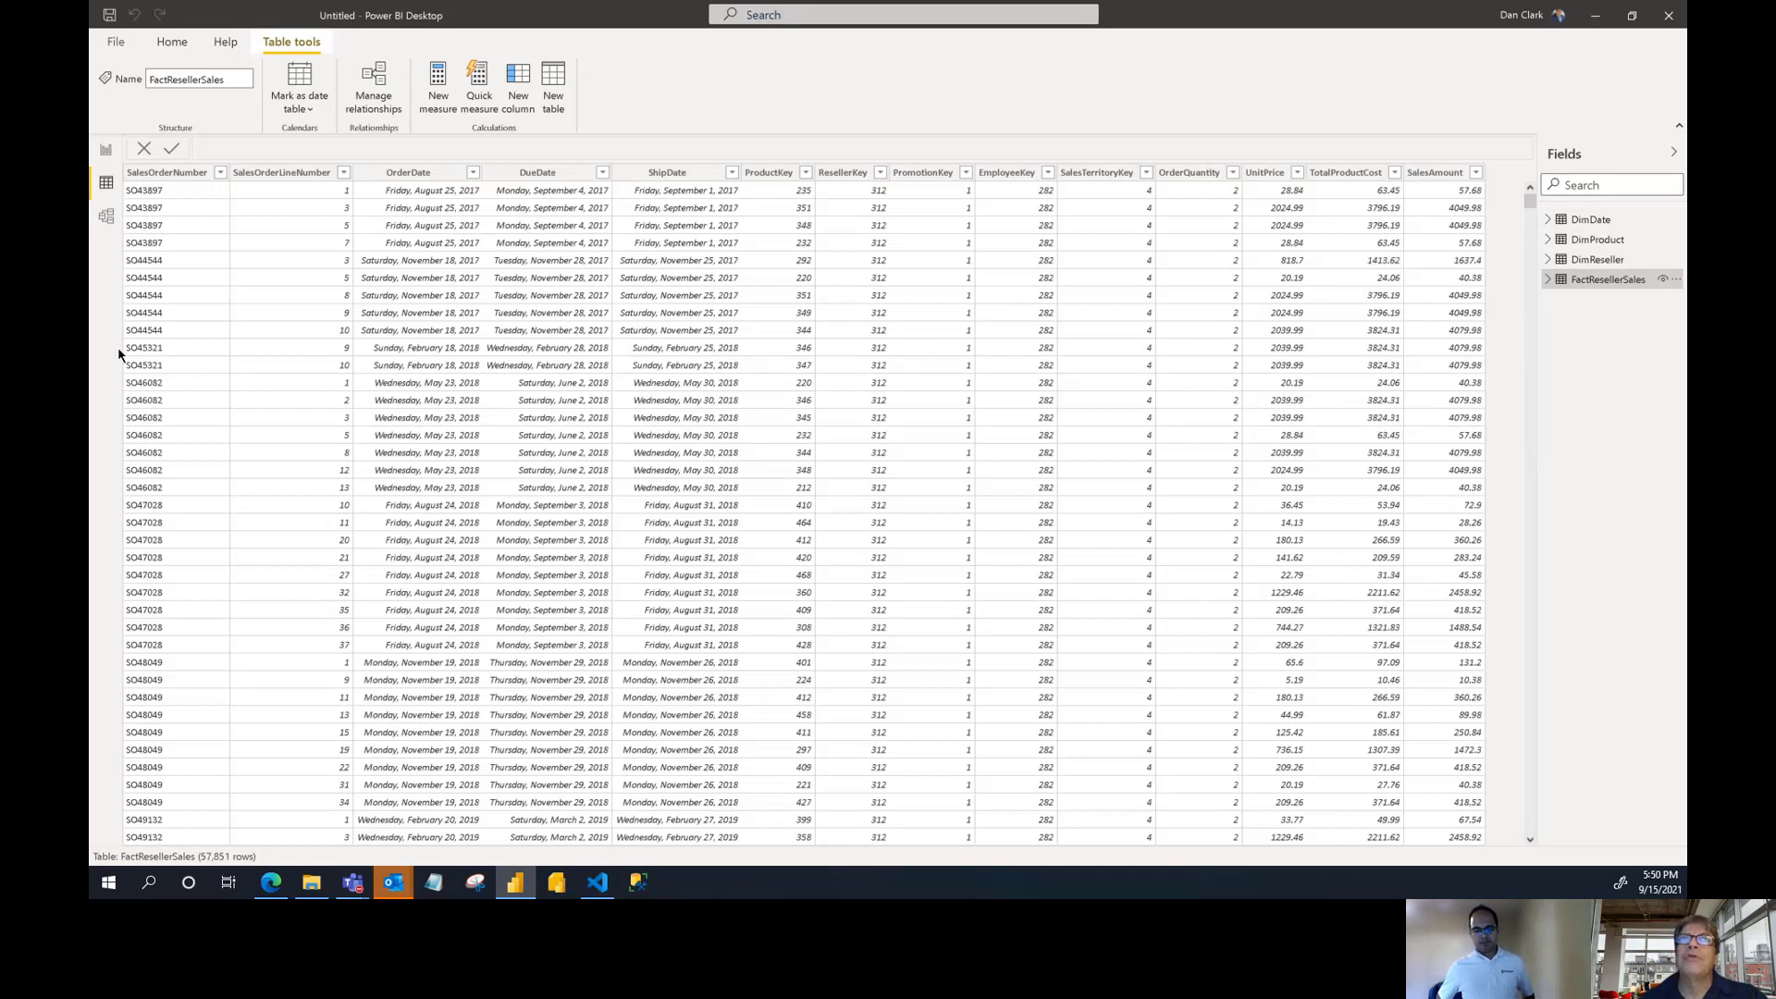
Arrange the model diagram with FactResellerSales below DimProduct, between DimDate and DimReseller, bringing DimReseller close beside it
left_click(107, 223)
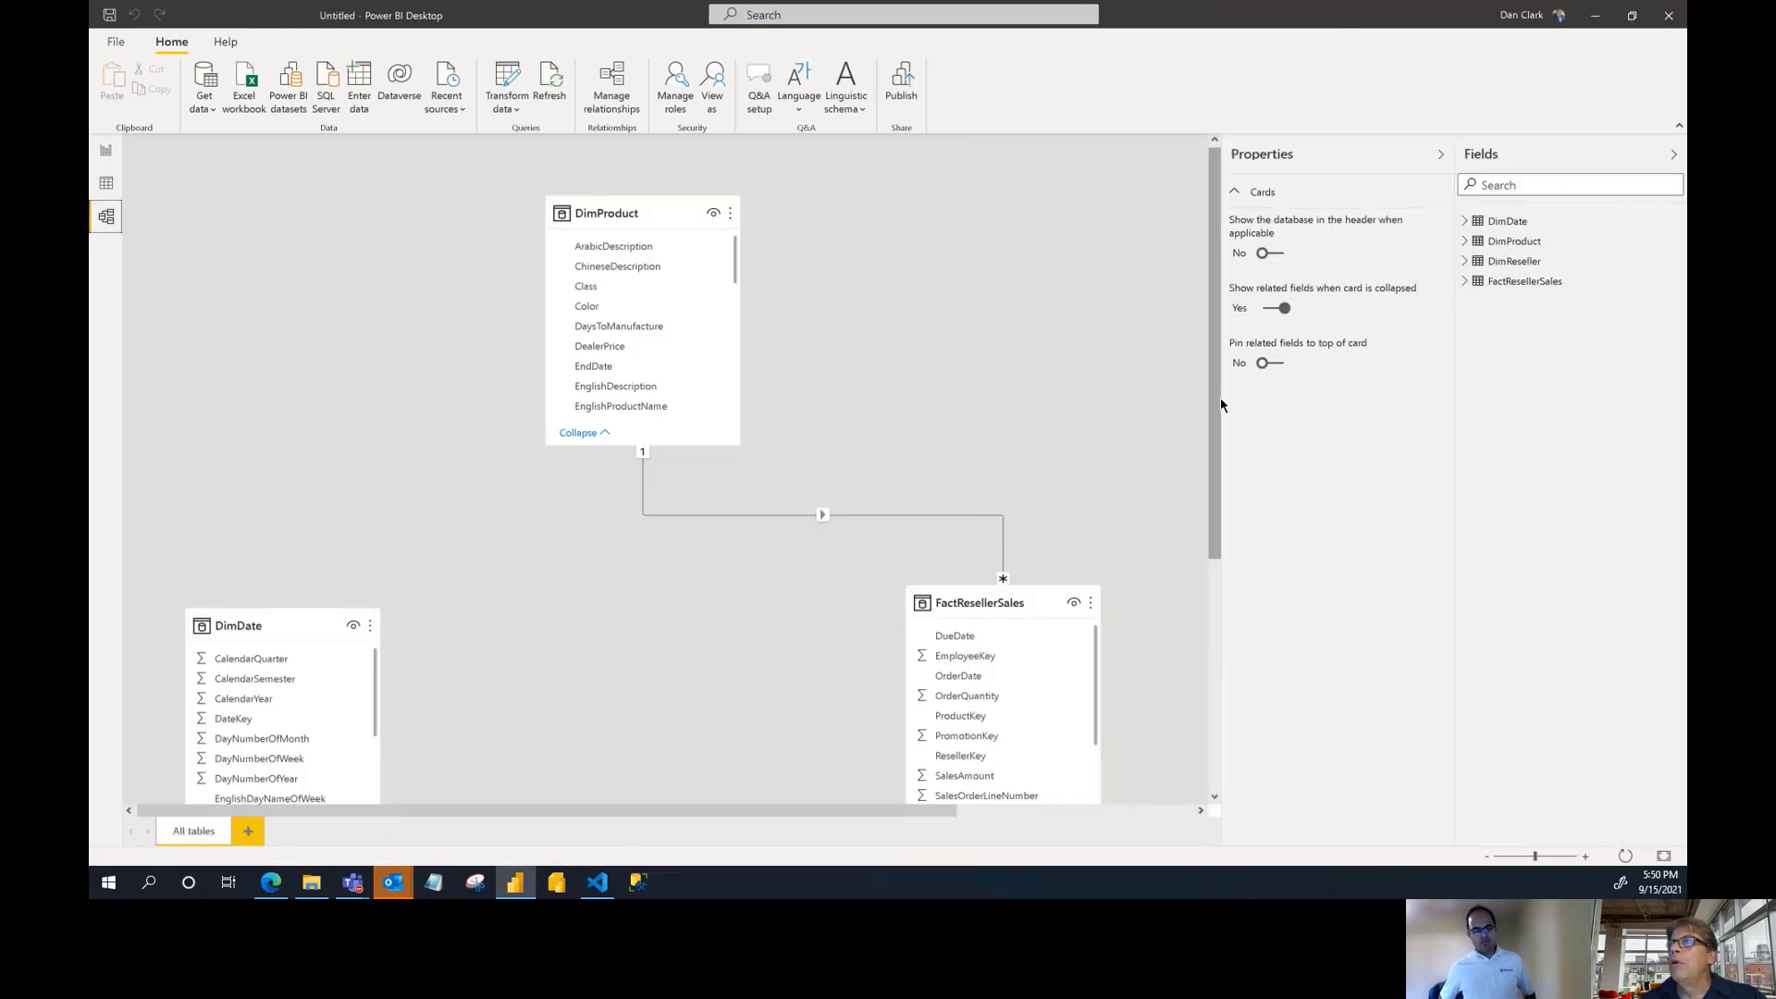
left_click_drag(1223, 407, 1272, 570)
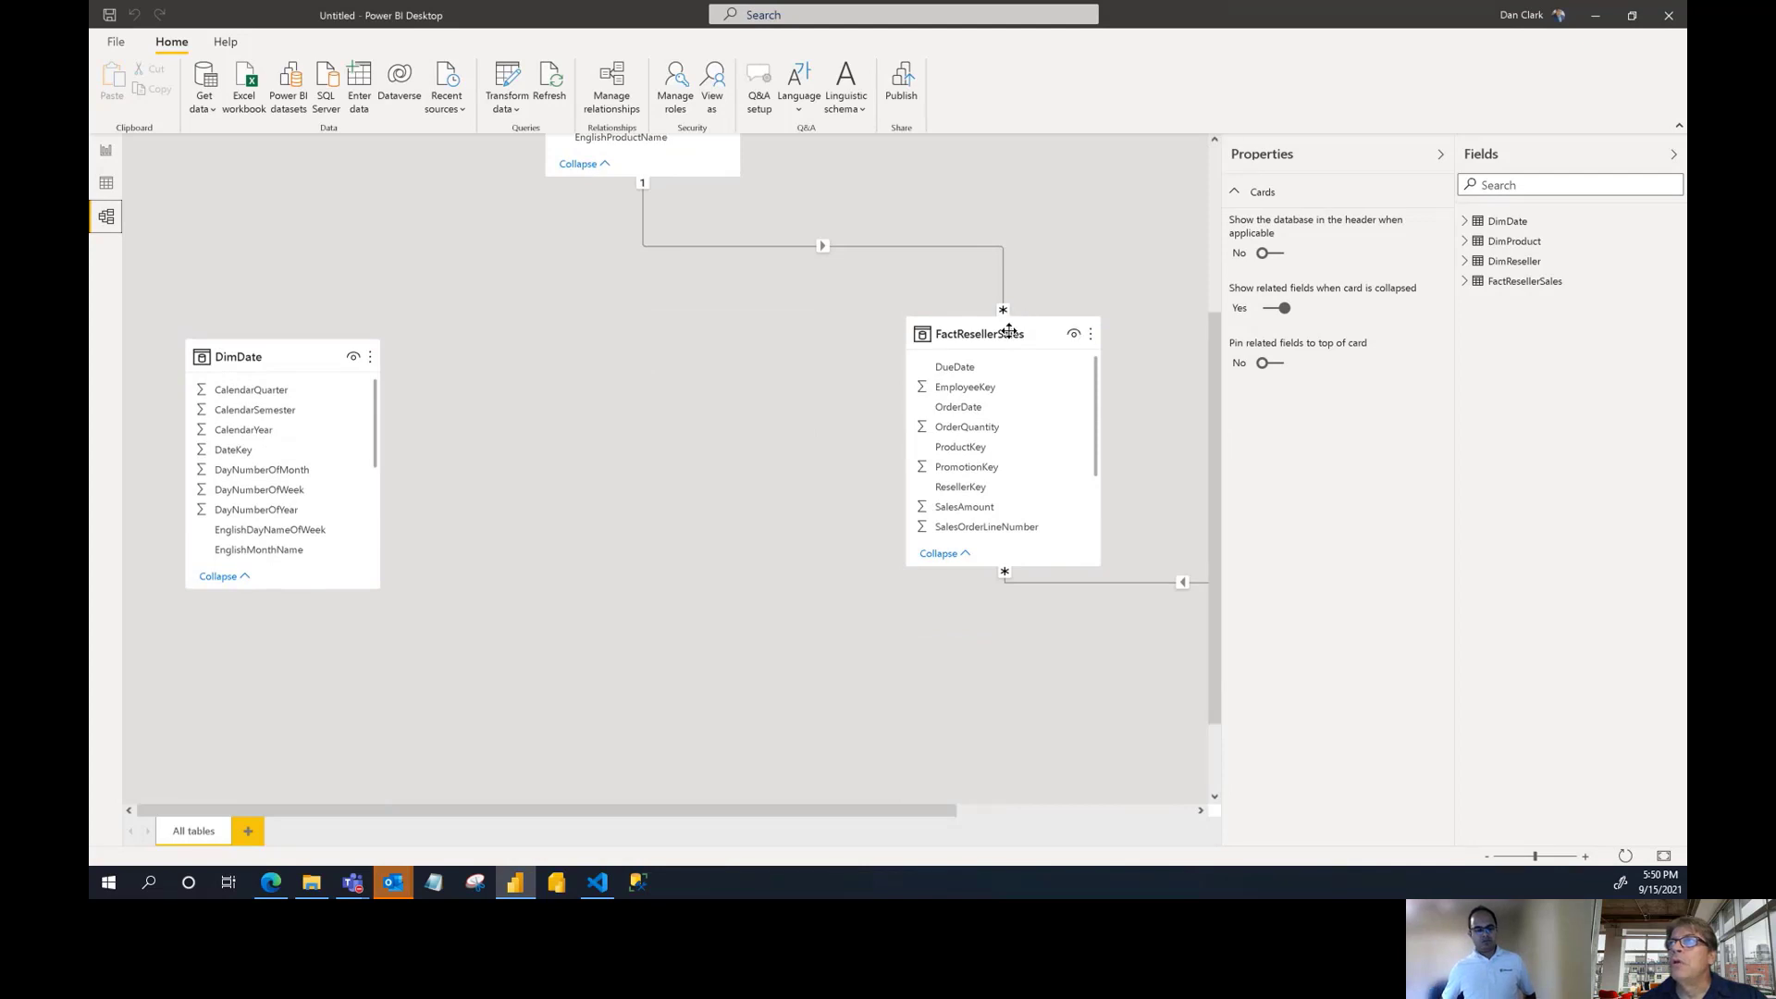
left_click_drag(1008, 330, 623, 317)
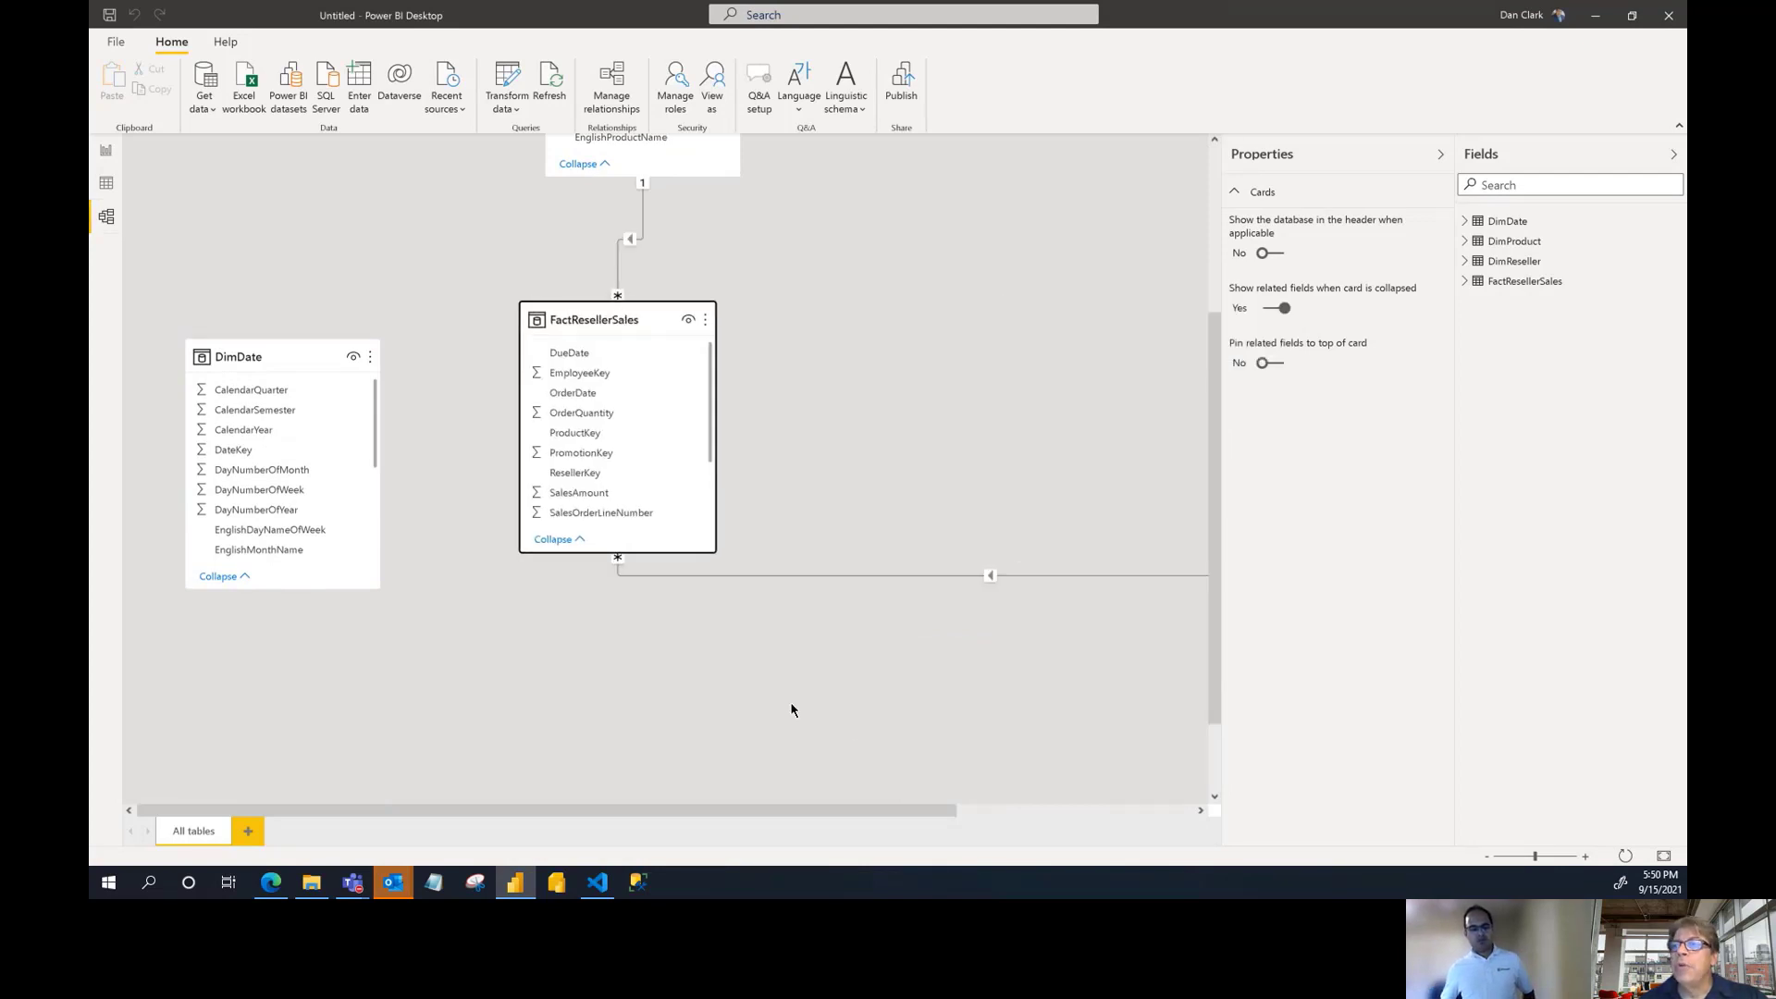
left_click_drag(920, 811, 1156, 814)
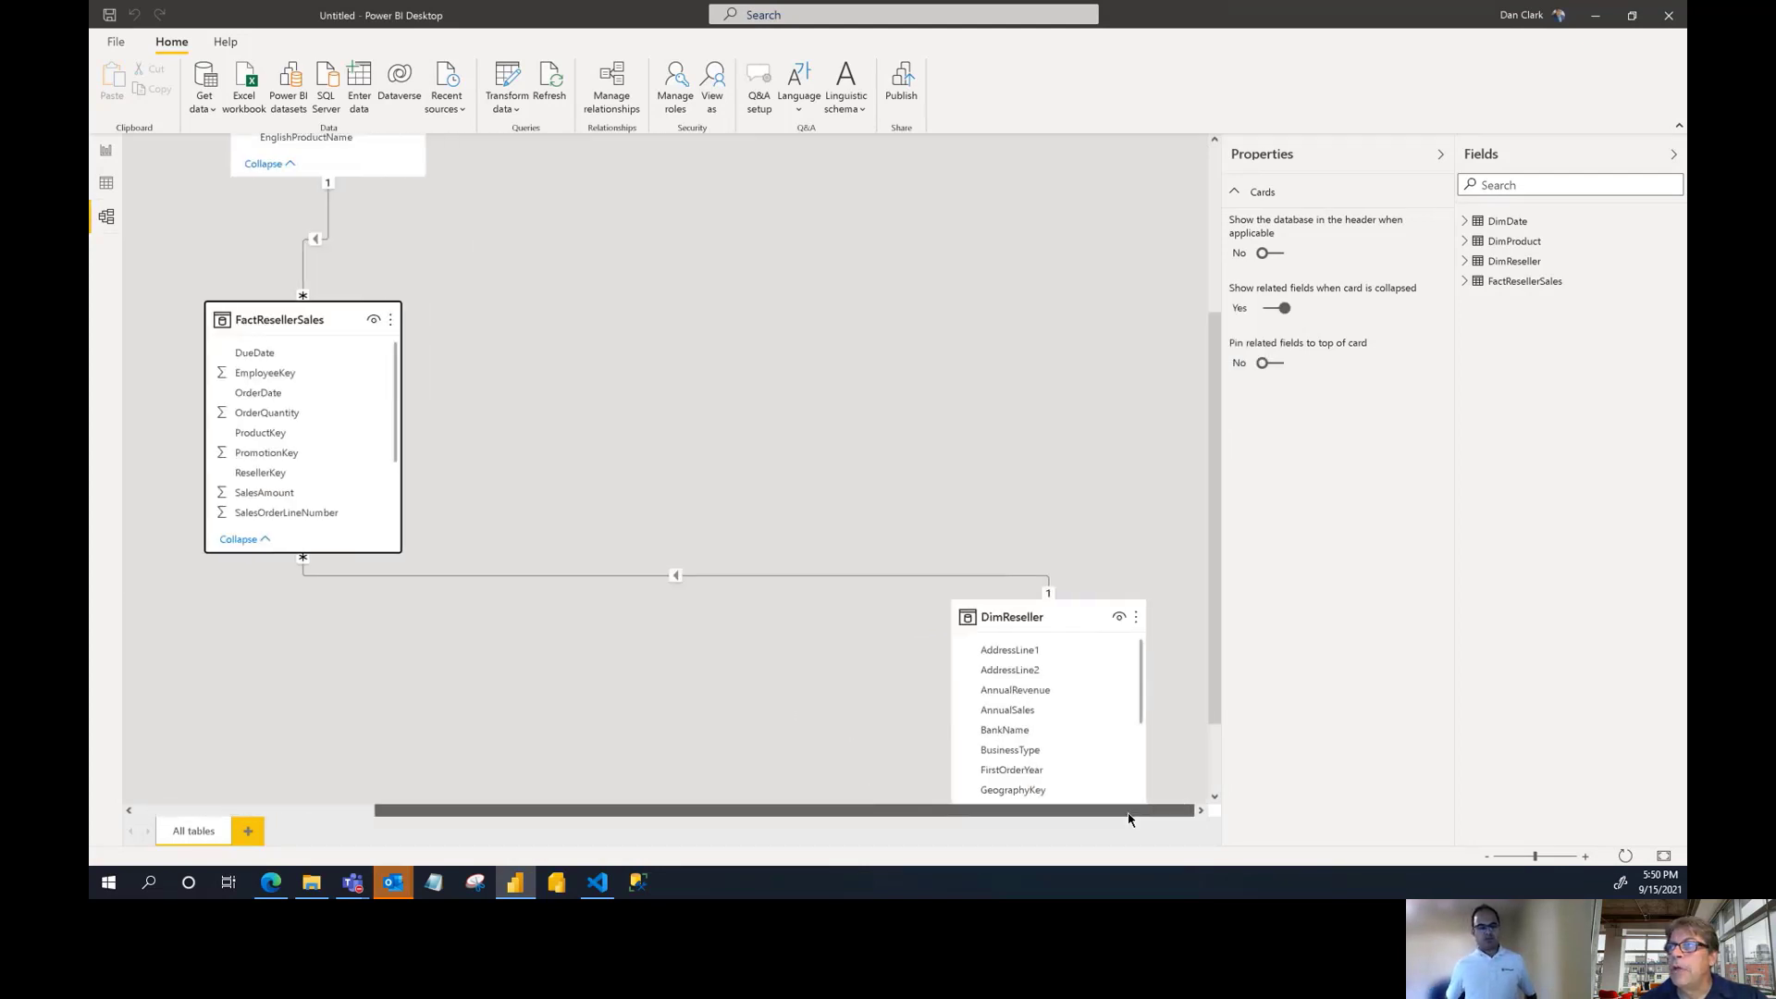
left_click_drag(1057, 610, 1007, 559)
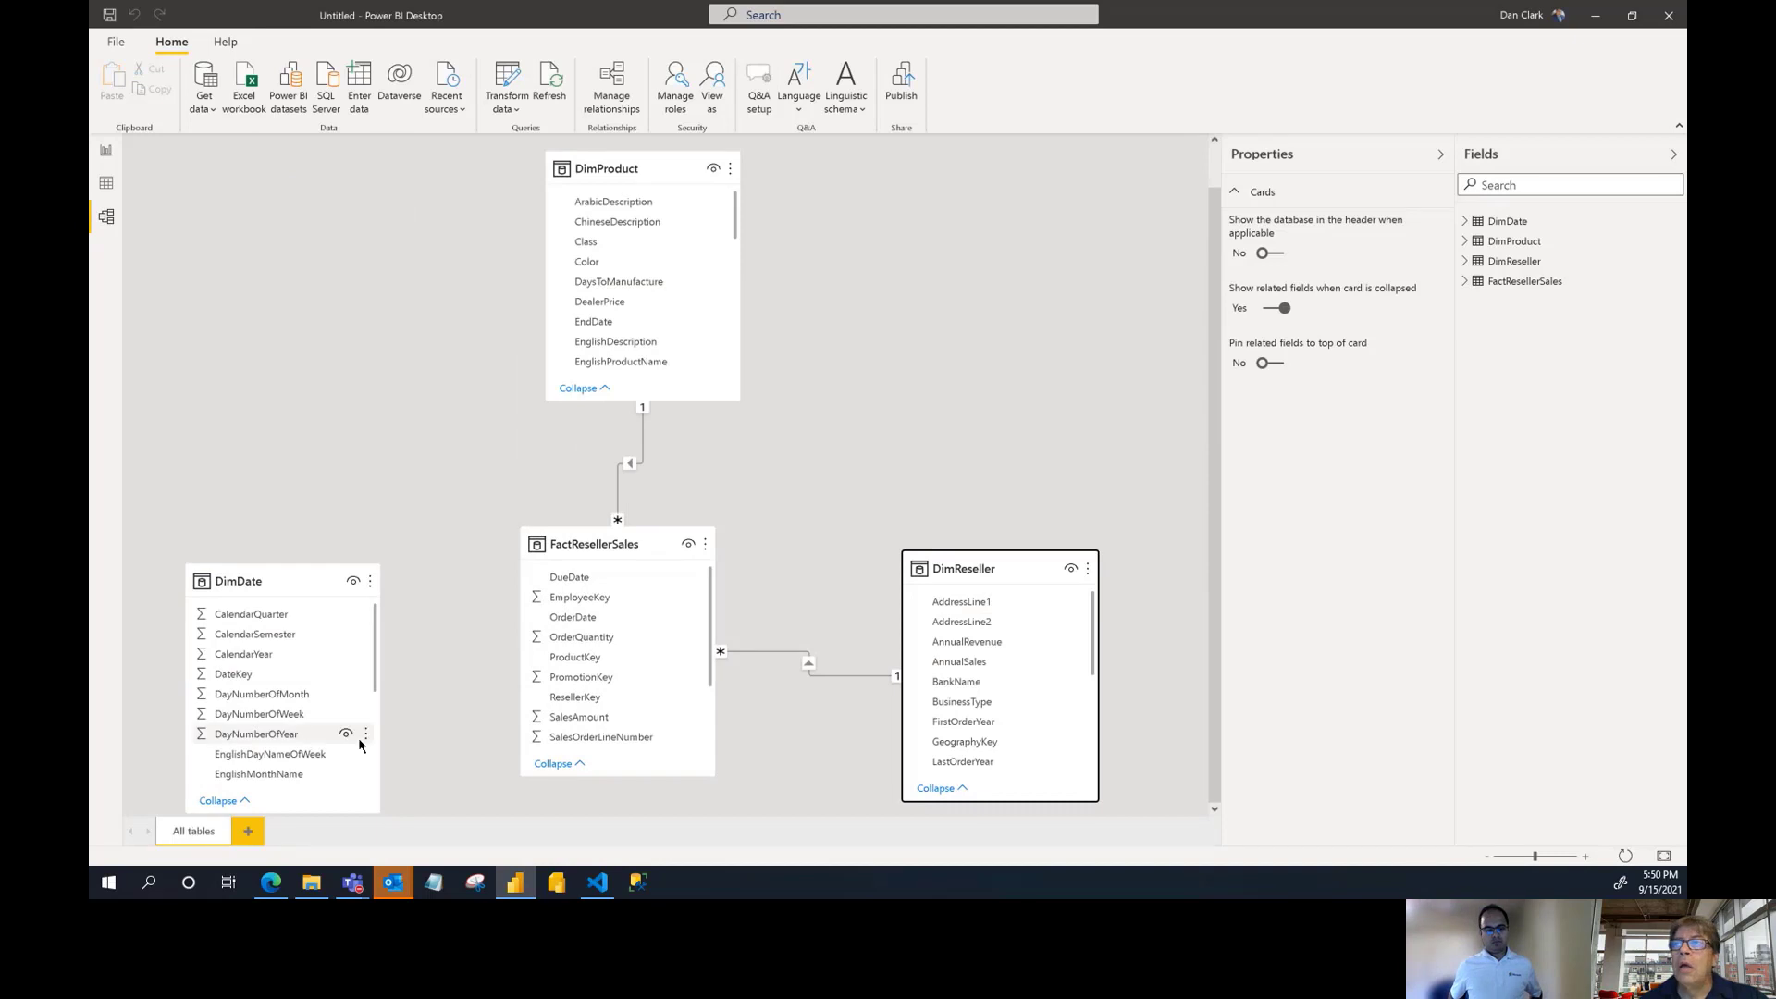
mouse_move(286, 570)
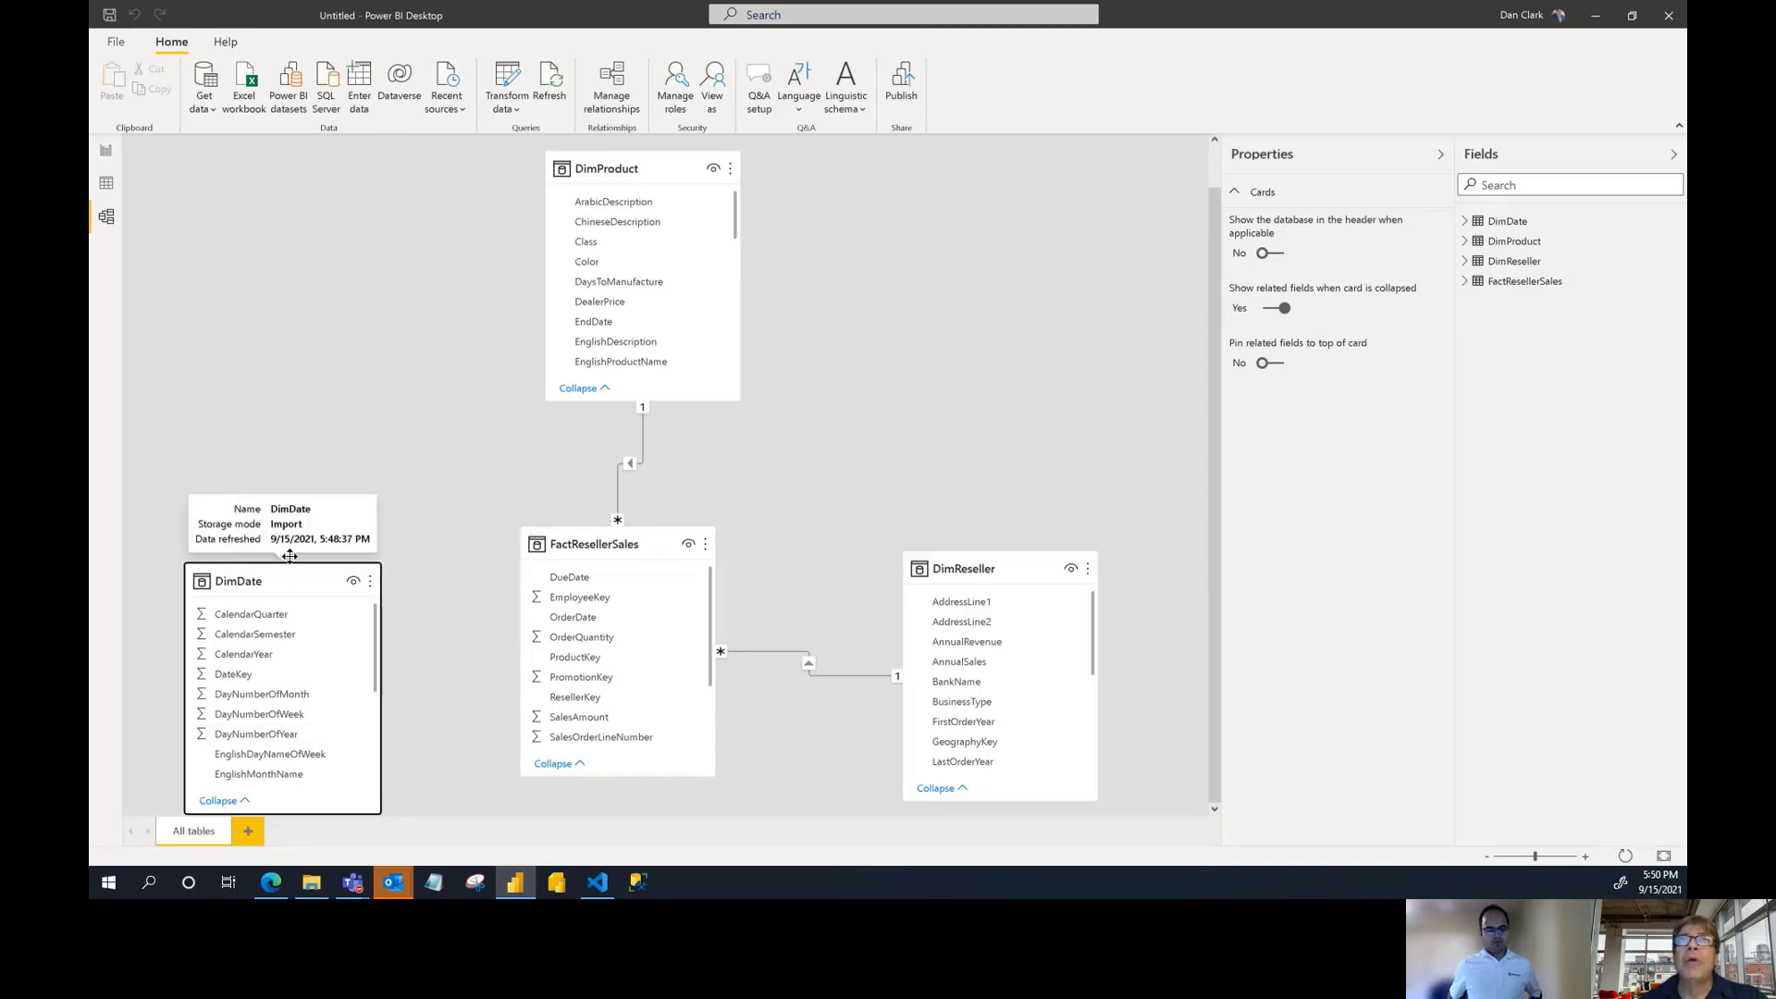
left_click_drag(286, 570, 295, 543)
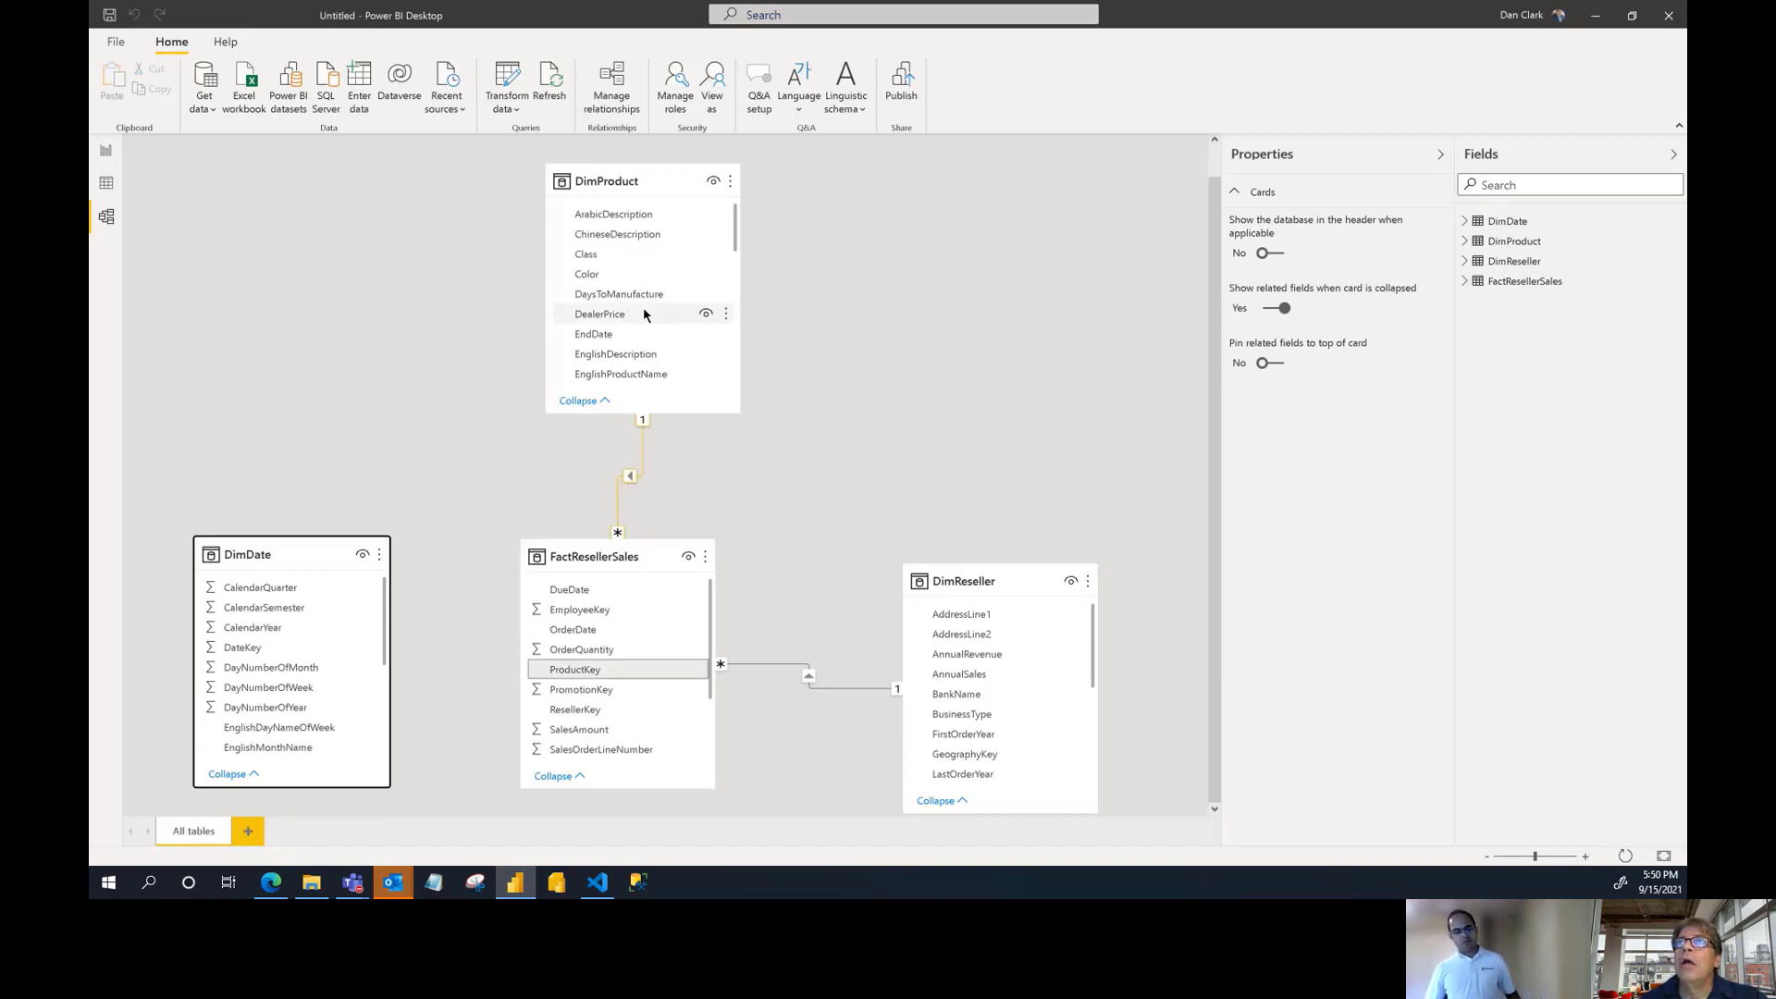
Examine the fields of DimProduct, DimReseller and FactResellerSales to find the key columns behind their relationships
scroll(642, 307, "down", 5)
scroll(645, 315, "up", 1)
scroll(645, 316, "down", 1)
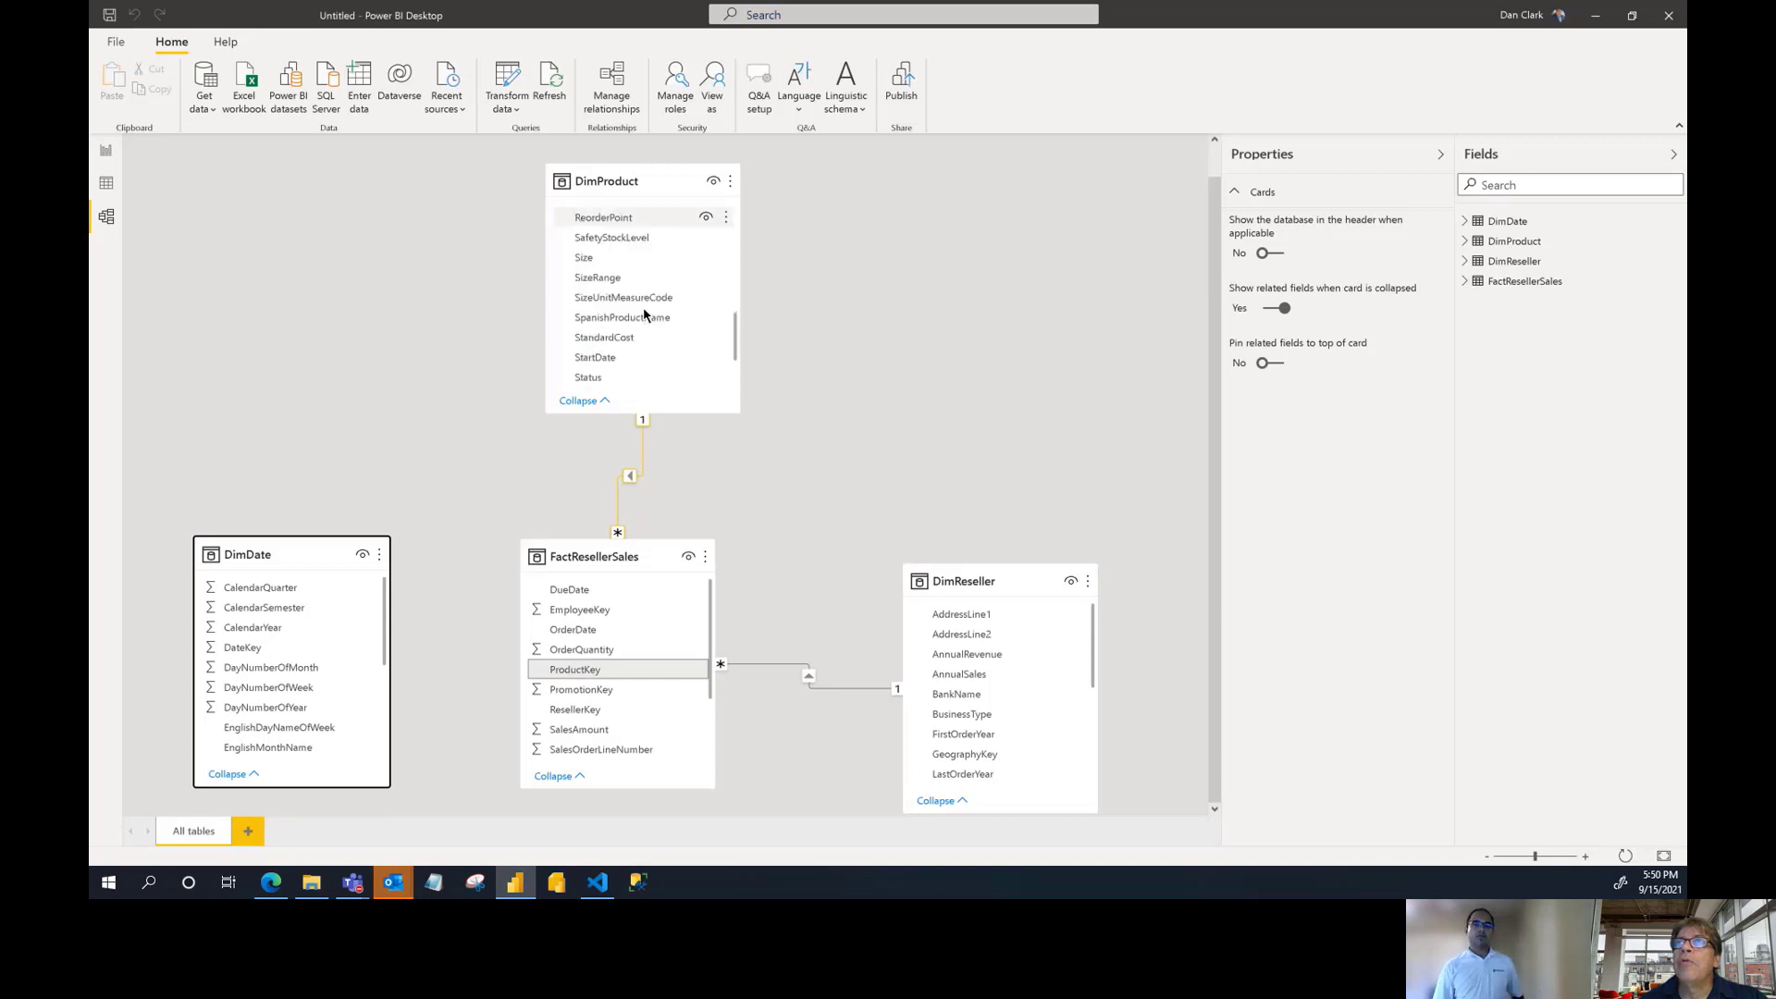
scroll(644, 315, "up", 1)
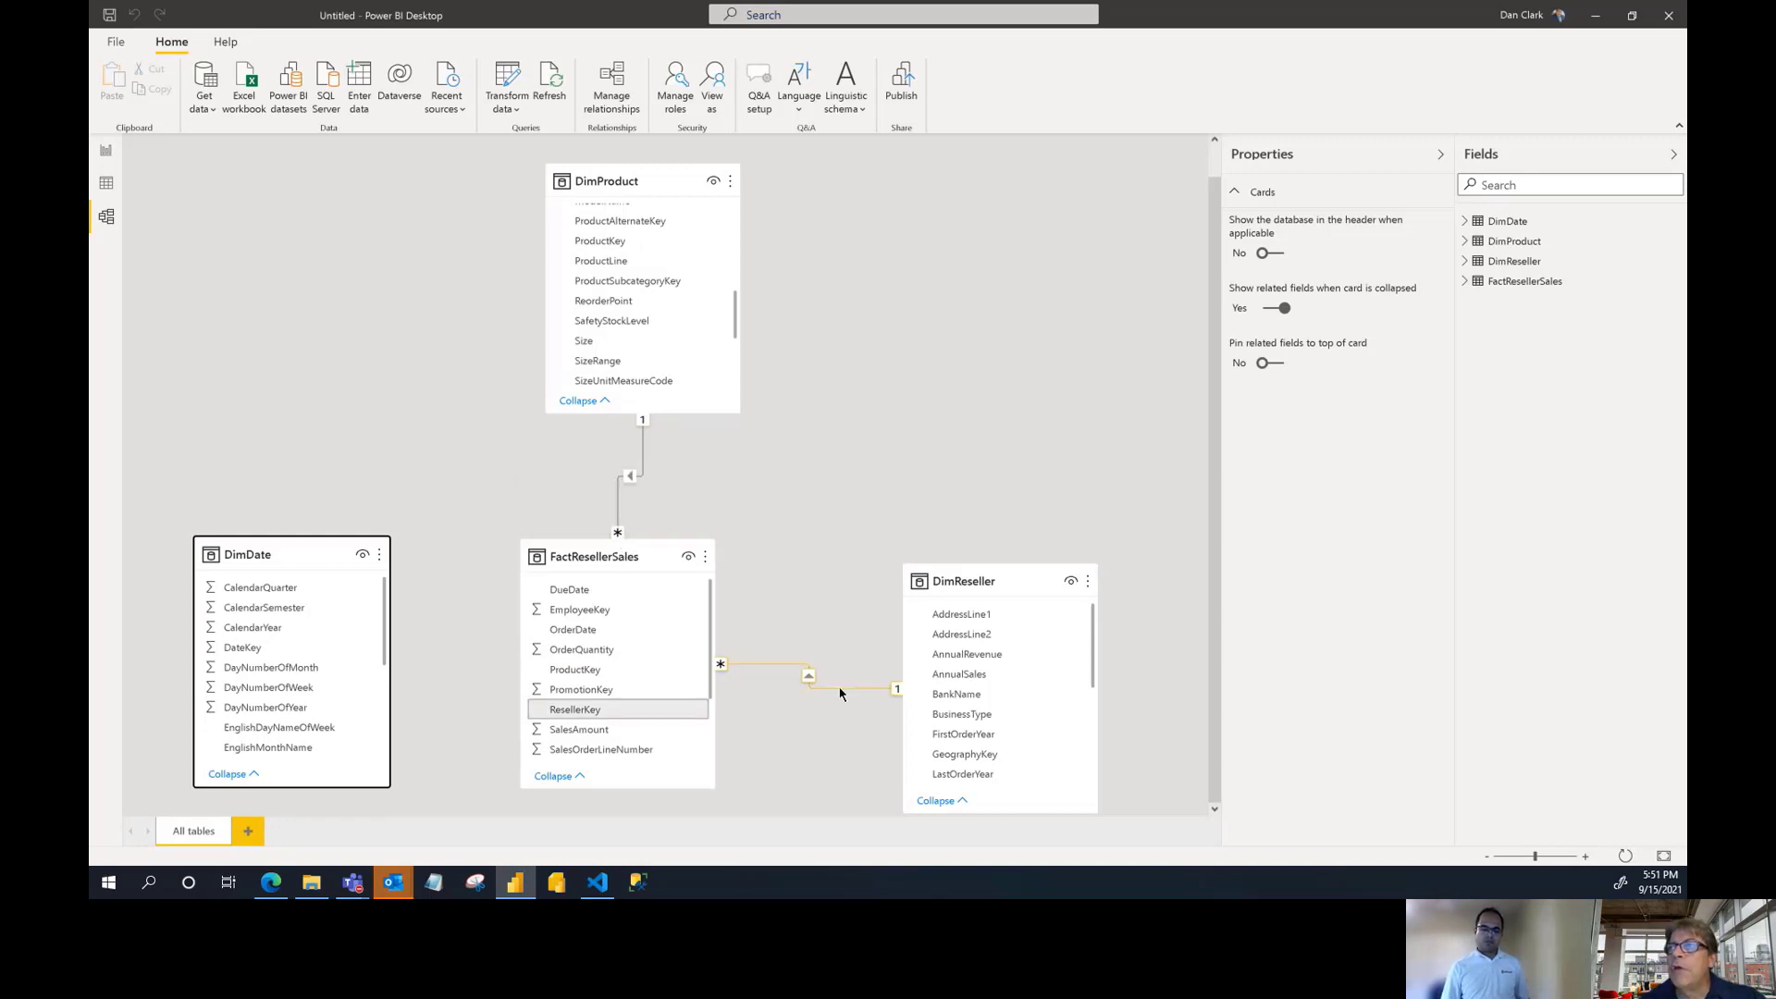
scroll(1091, 740, "down", 3)
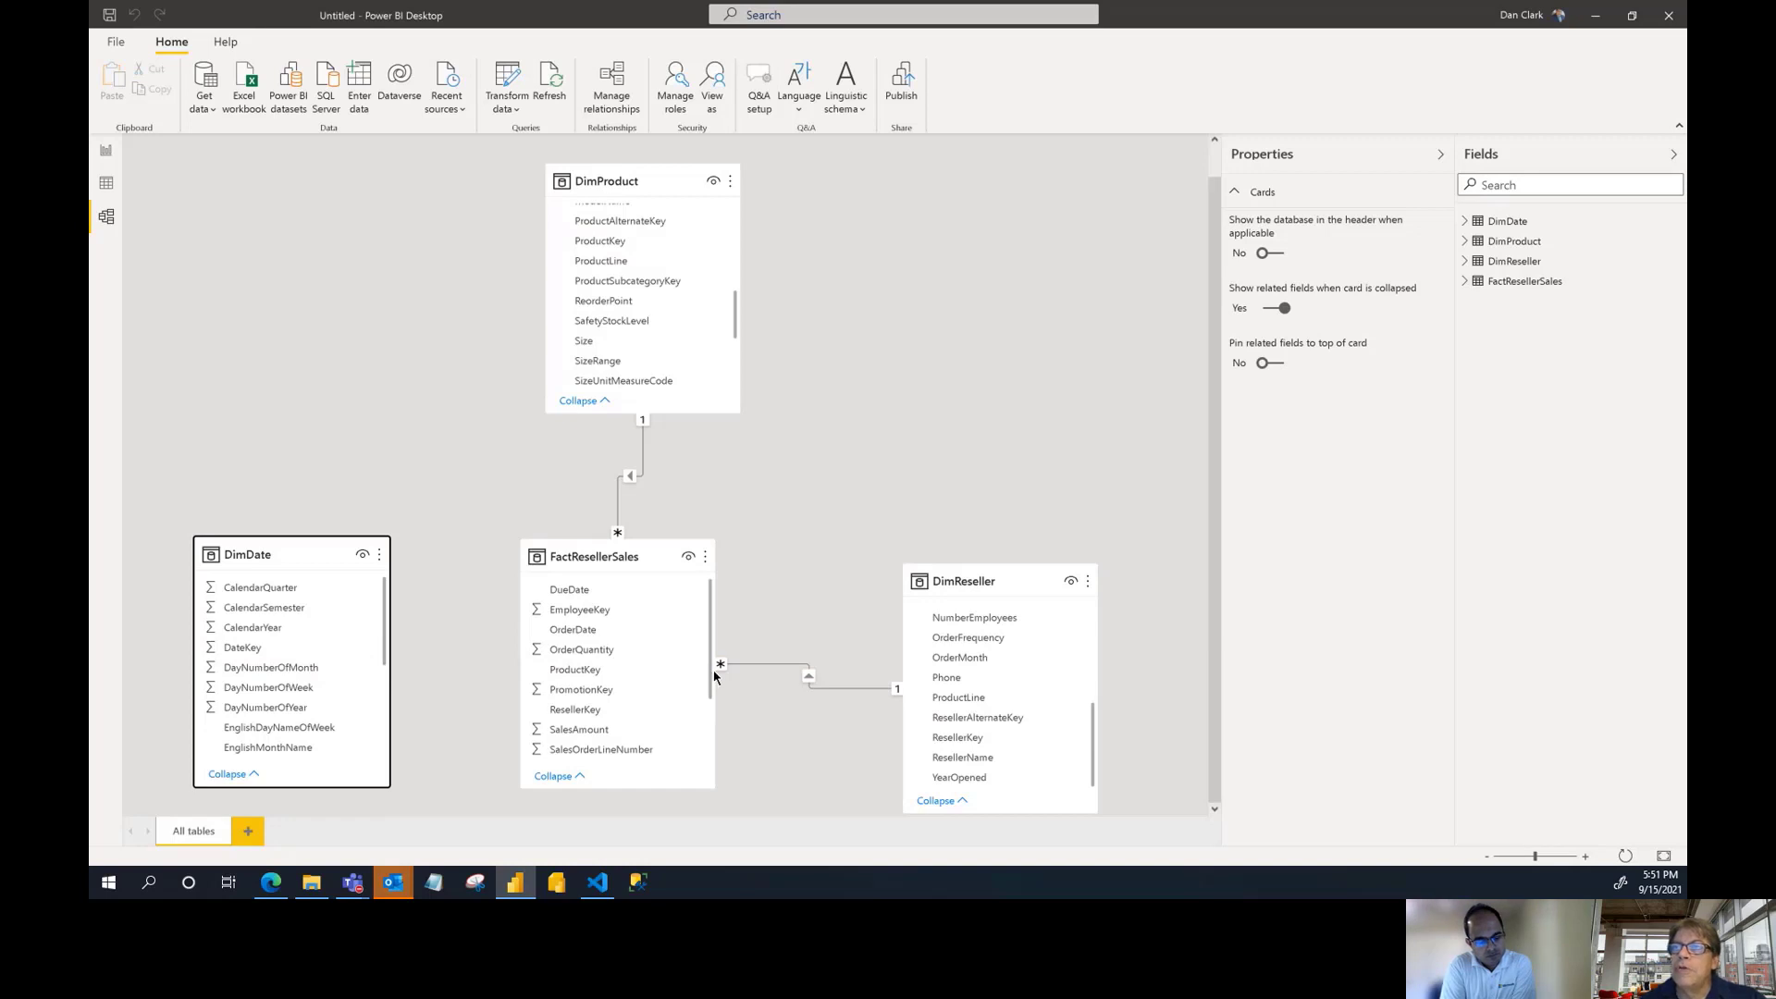
left_click_drag(712, 689, 751, 701)
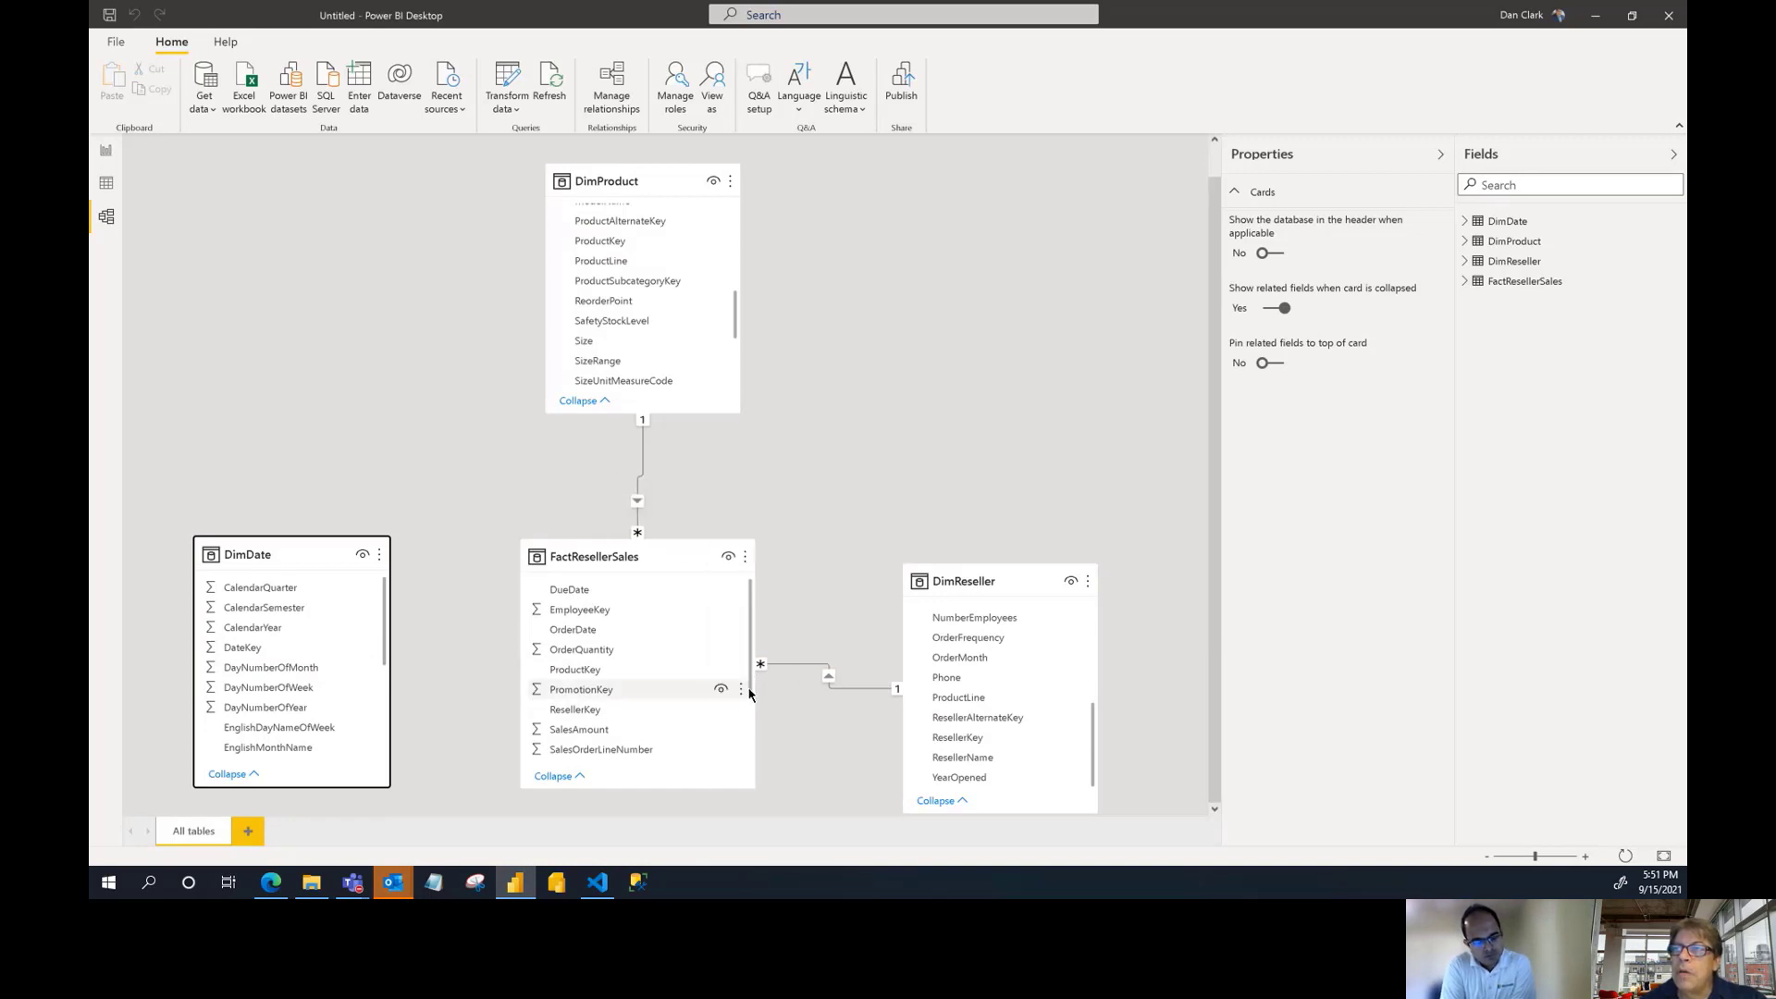
left_click_drag(751, 693, 745, 759)
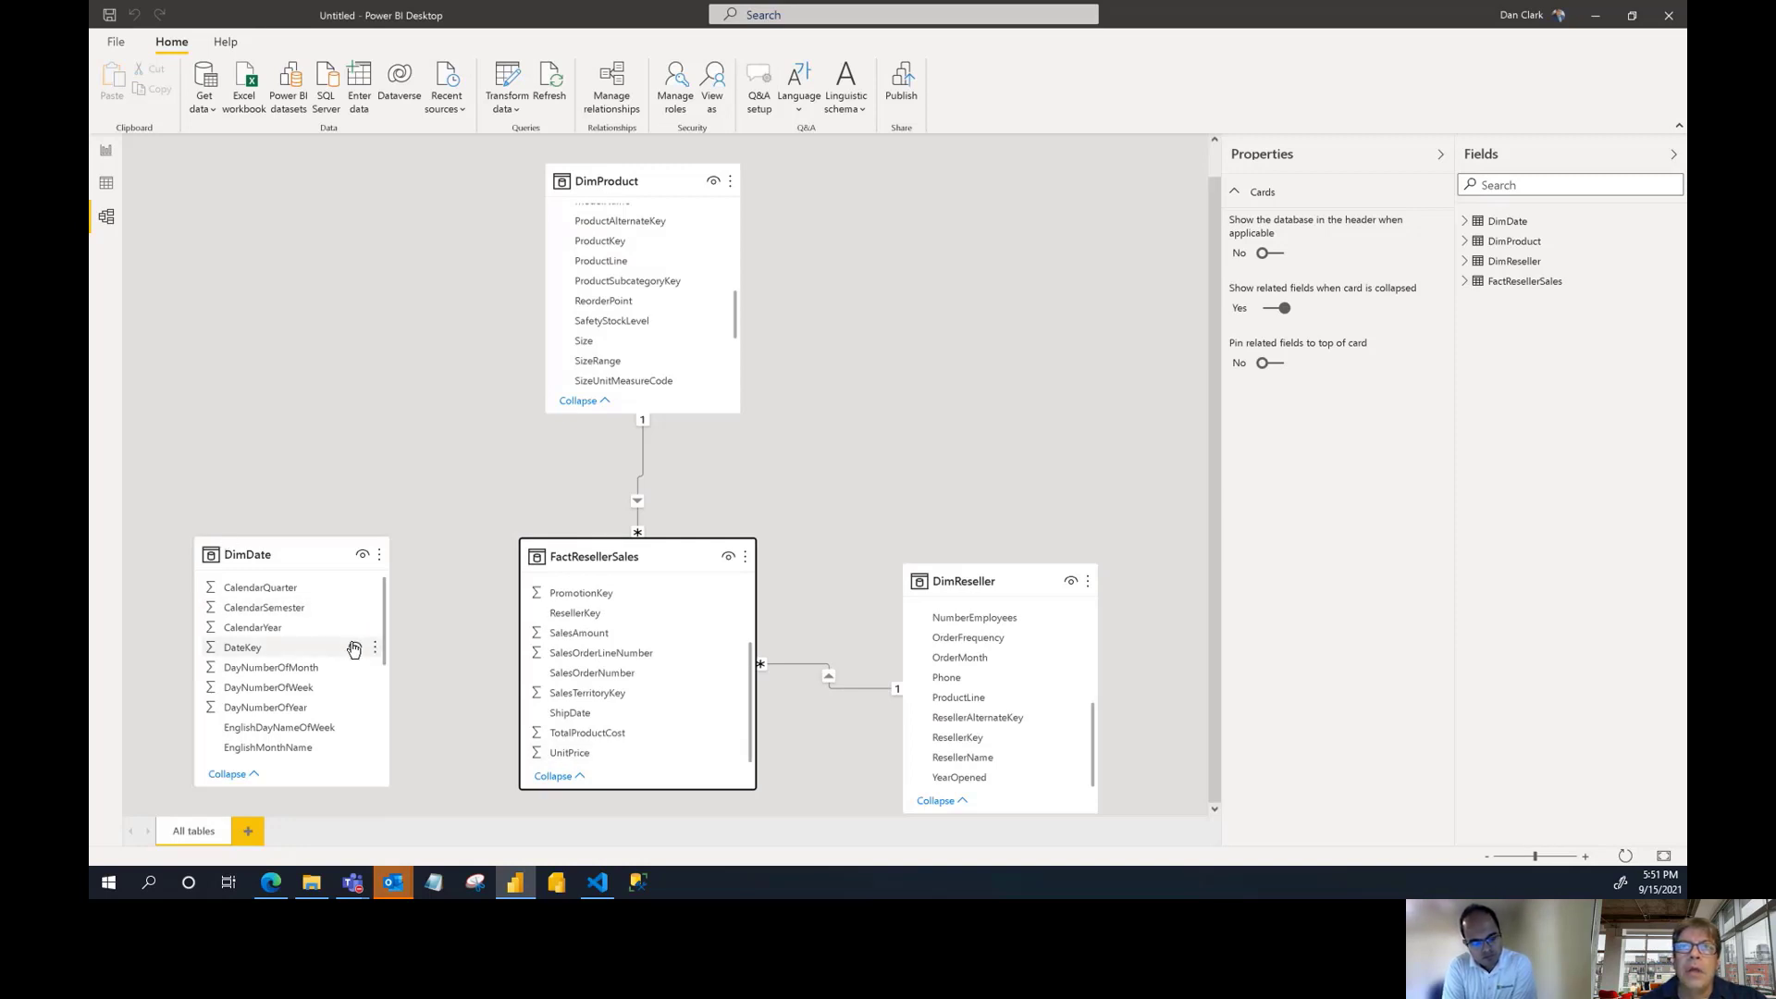
Look through the DimDate table's fields for a column that could relate it to FactResellerSales
left_click(383, 559)
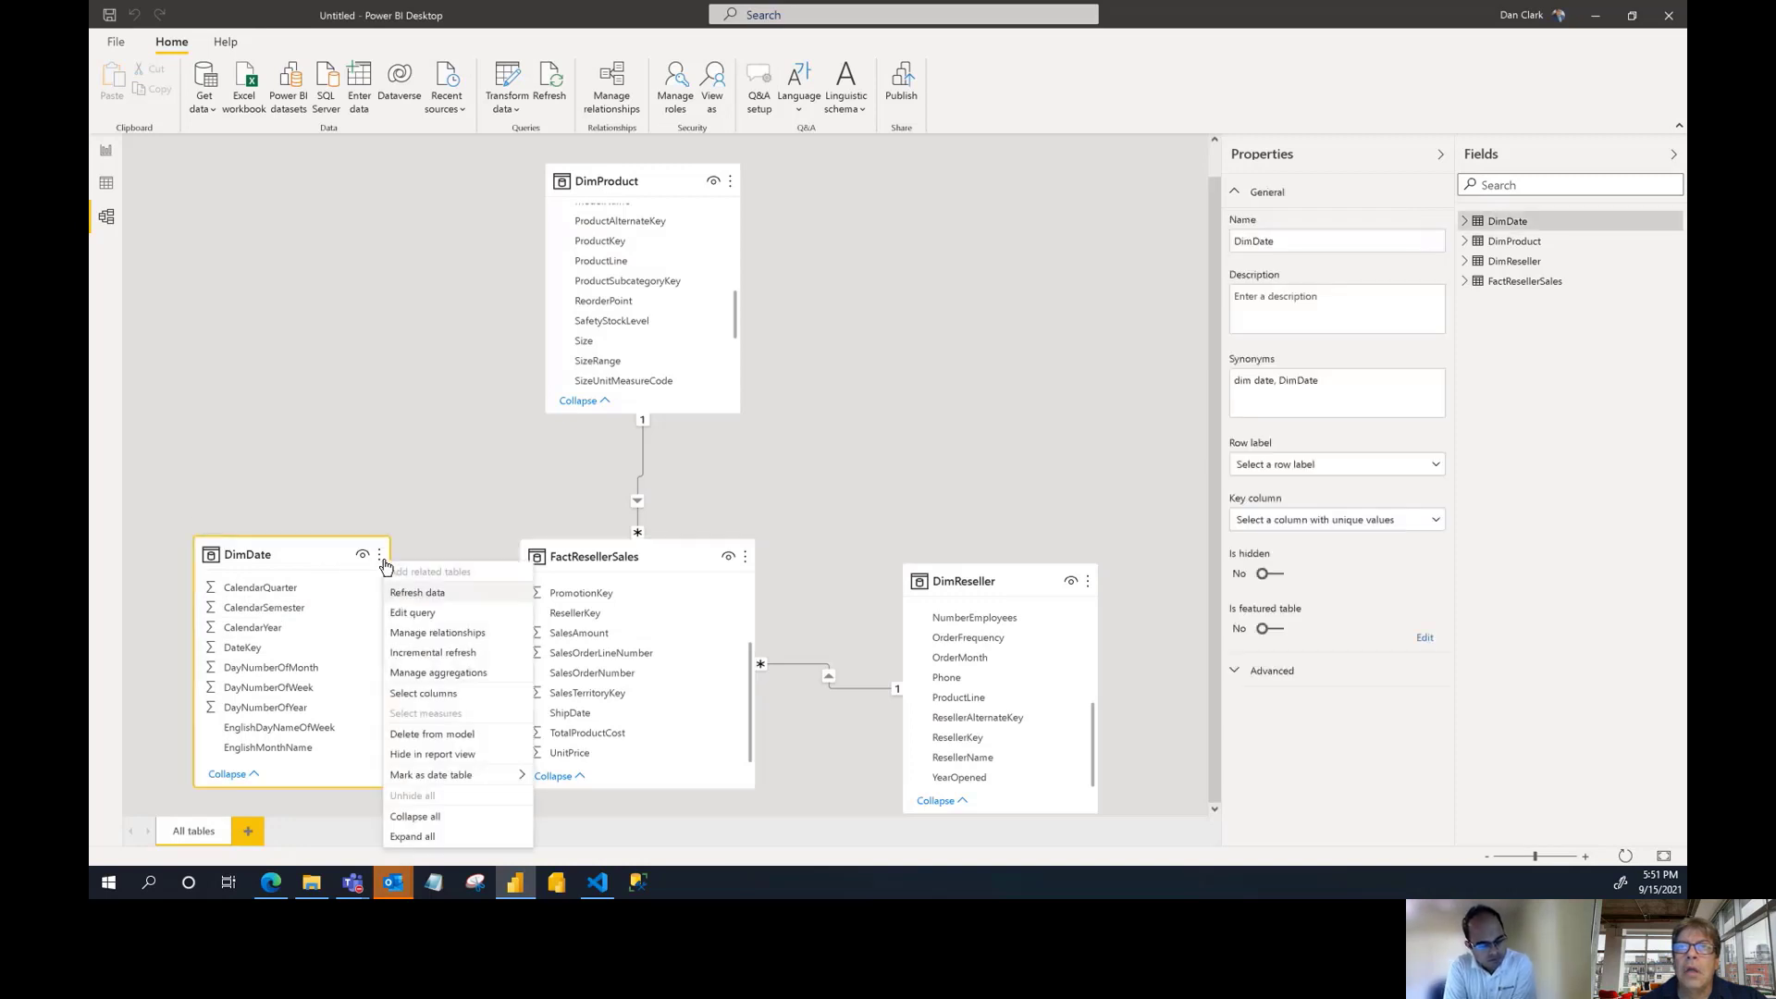
left_click(326, 560)
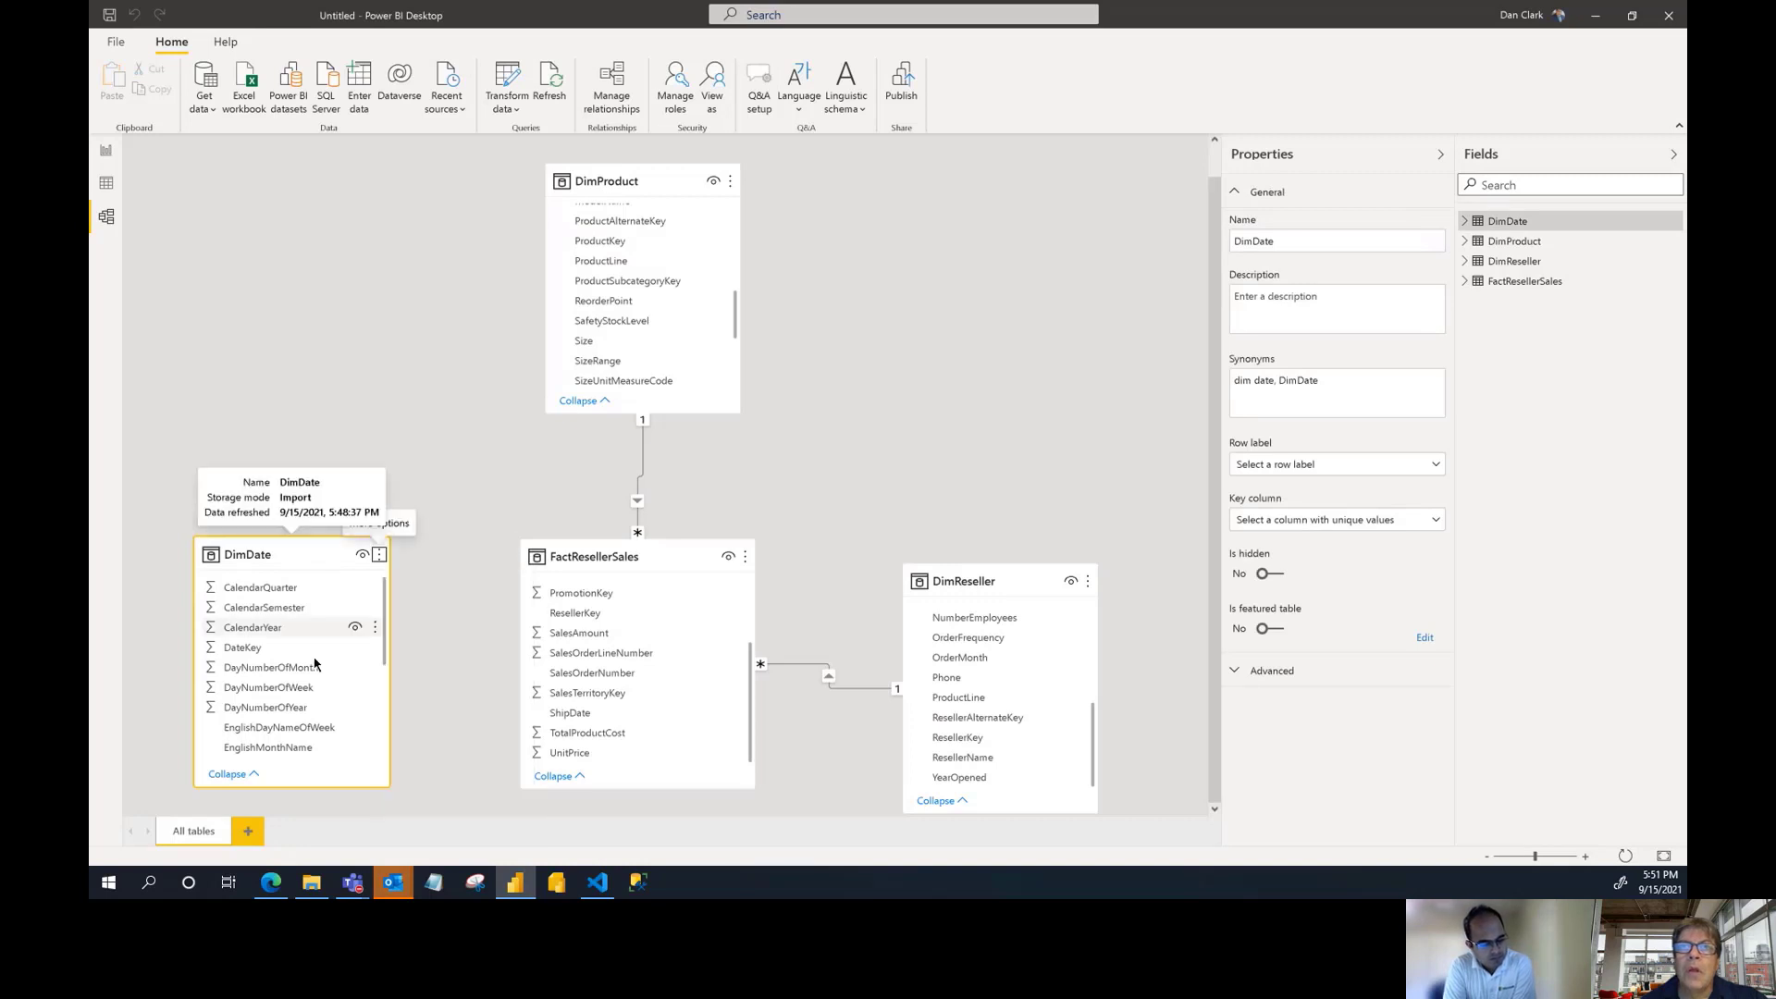
scroll(308, 680, "down", 2)
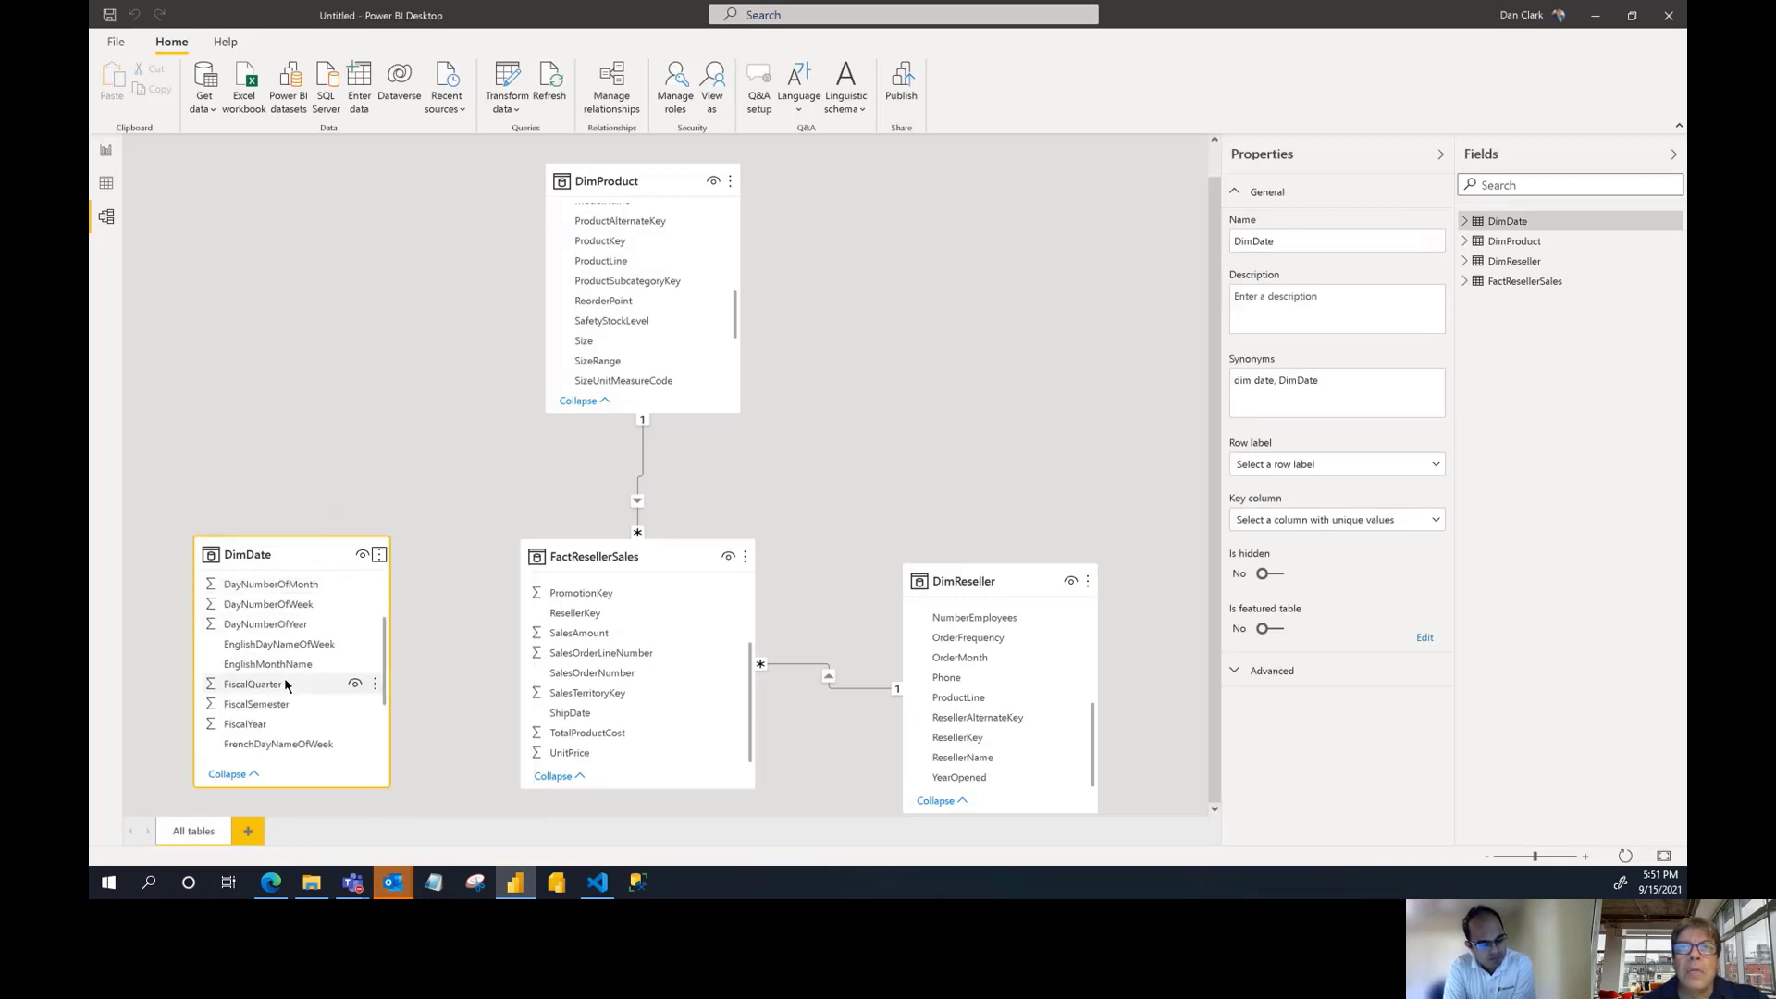
scroll(285, 683, "down", 3)
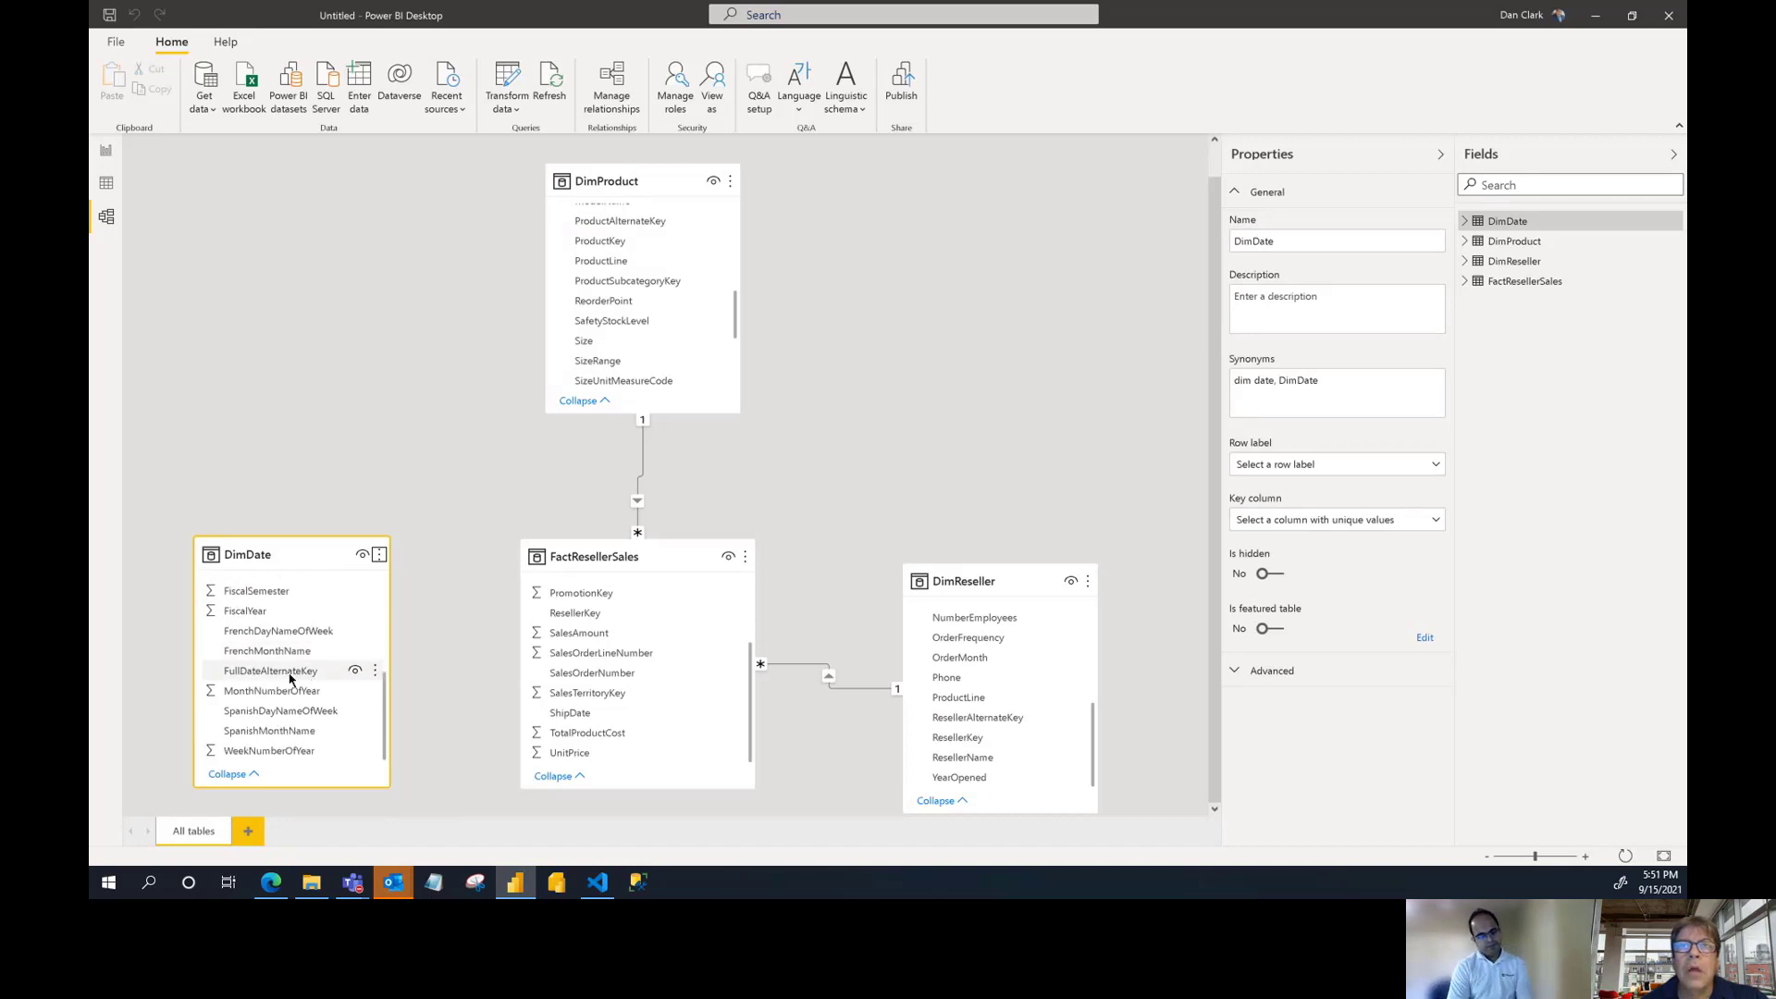
scroll(289, 680, "up", 2)
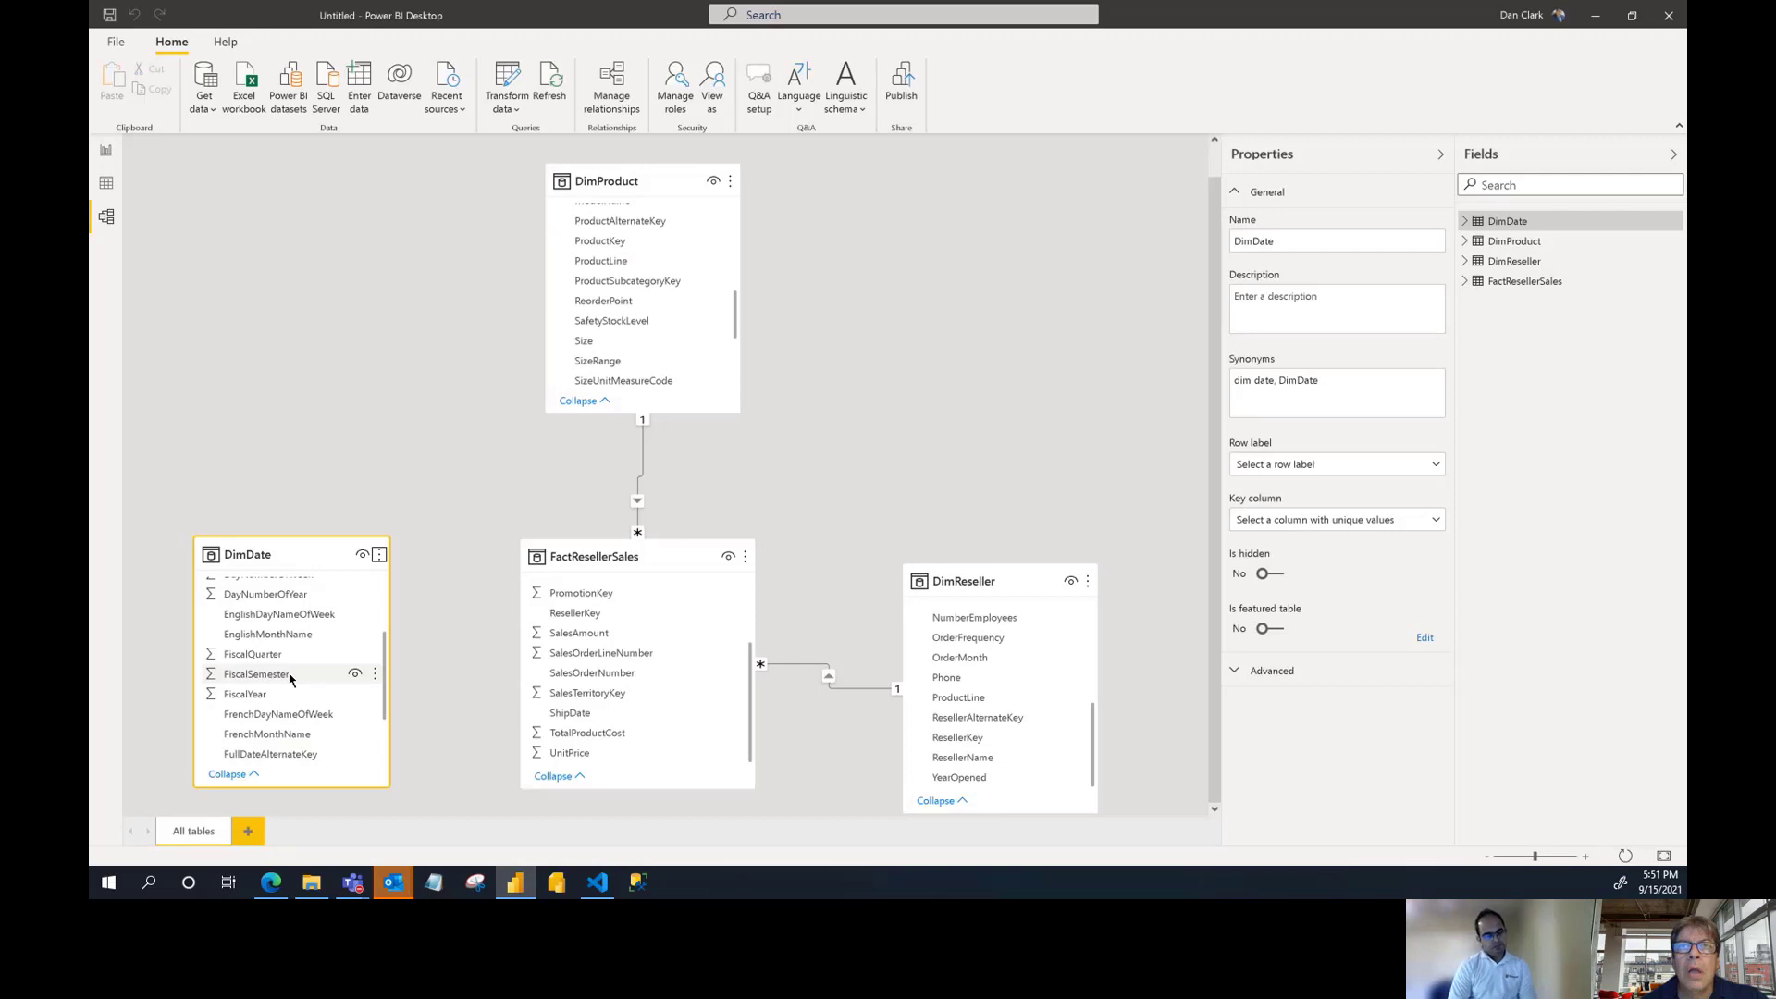
scroll(290, 680, "up", 2)
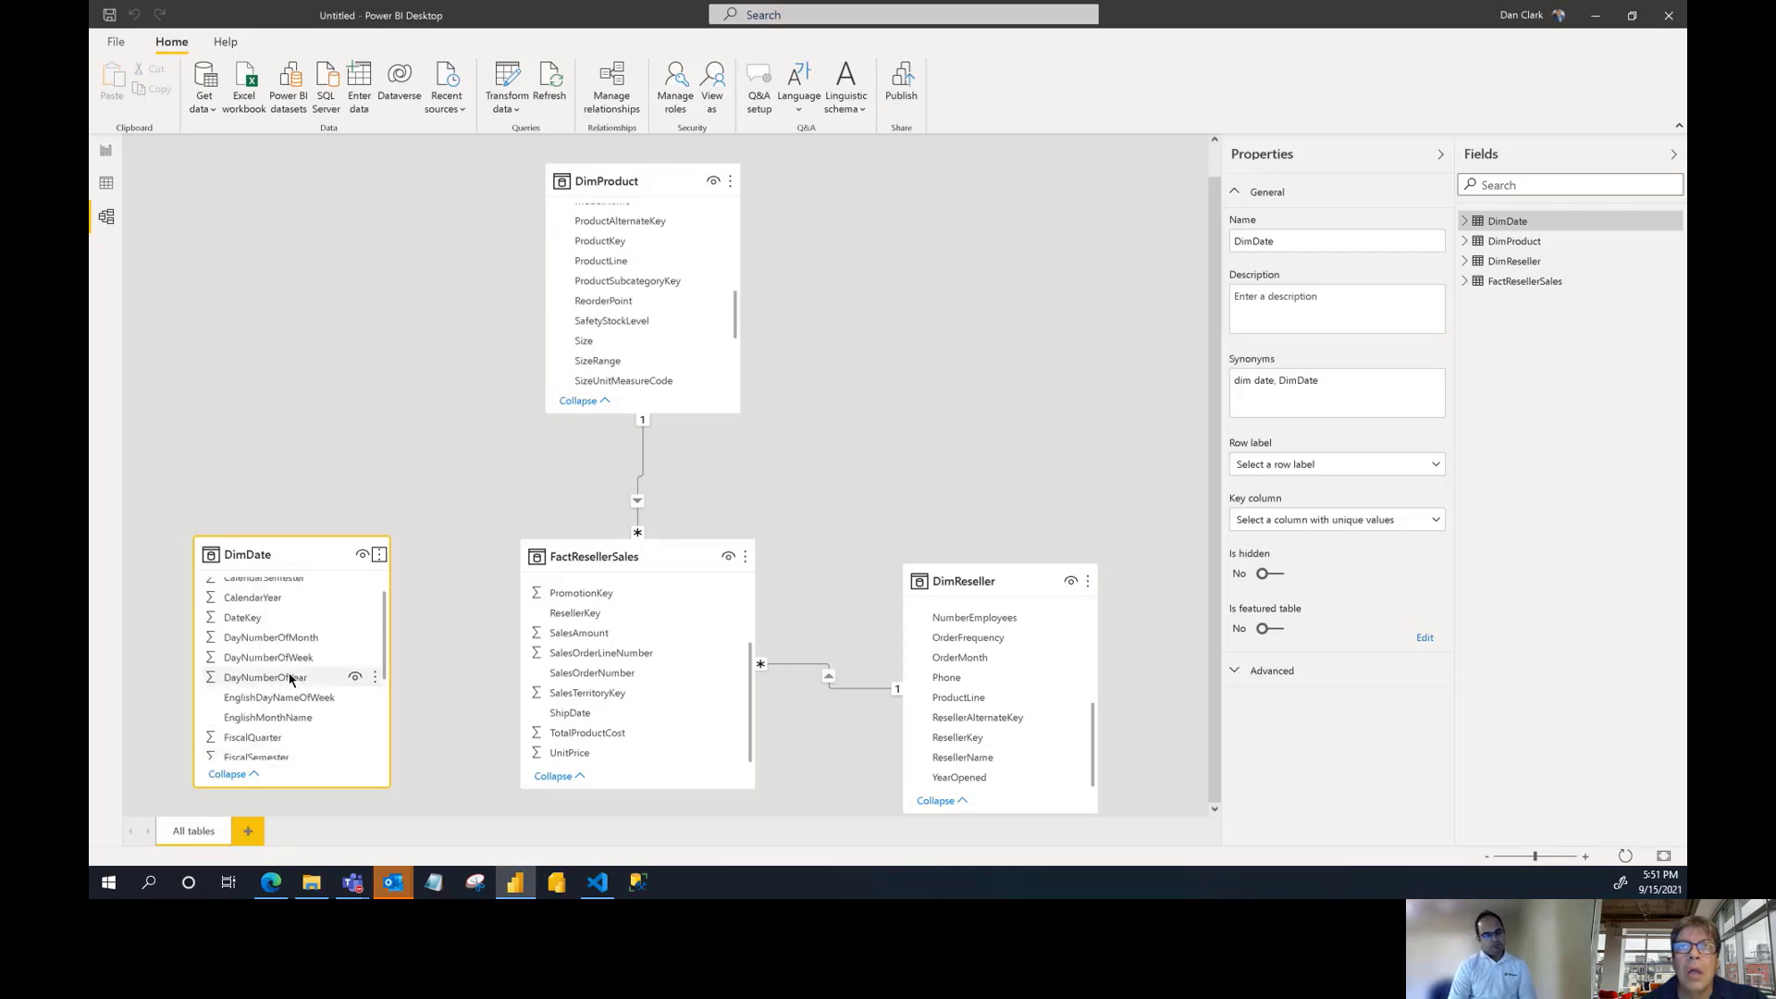
Inspect DimDate's DateKey field and look through the FactResellerSales fields for a matching date column
left_click(254, 618)
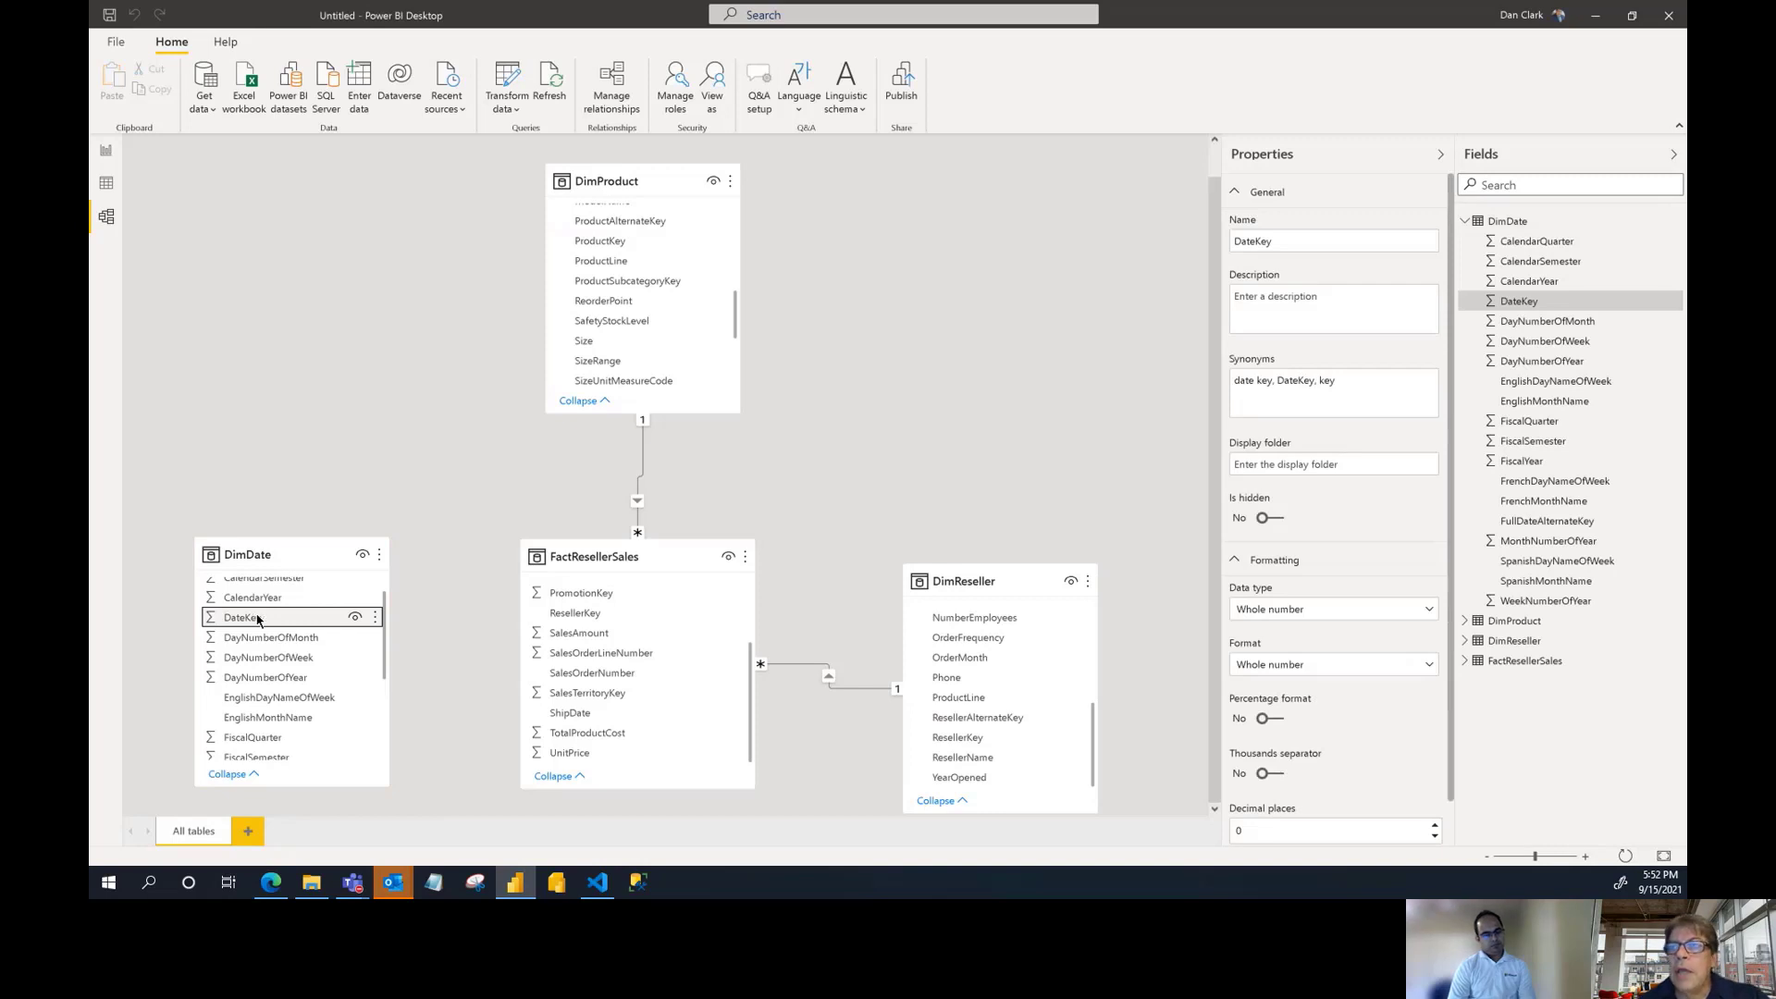
left_click(752, 705)
left_click_drag(752, 705, 766, 653)
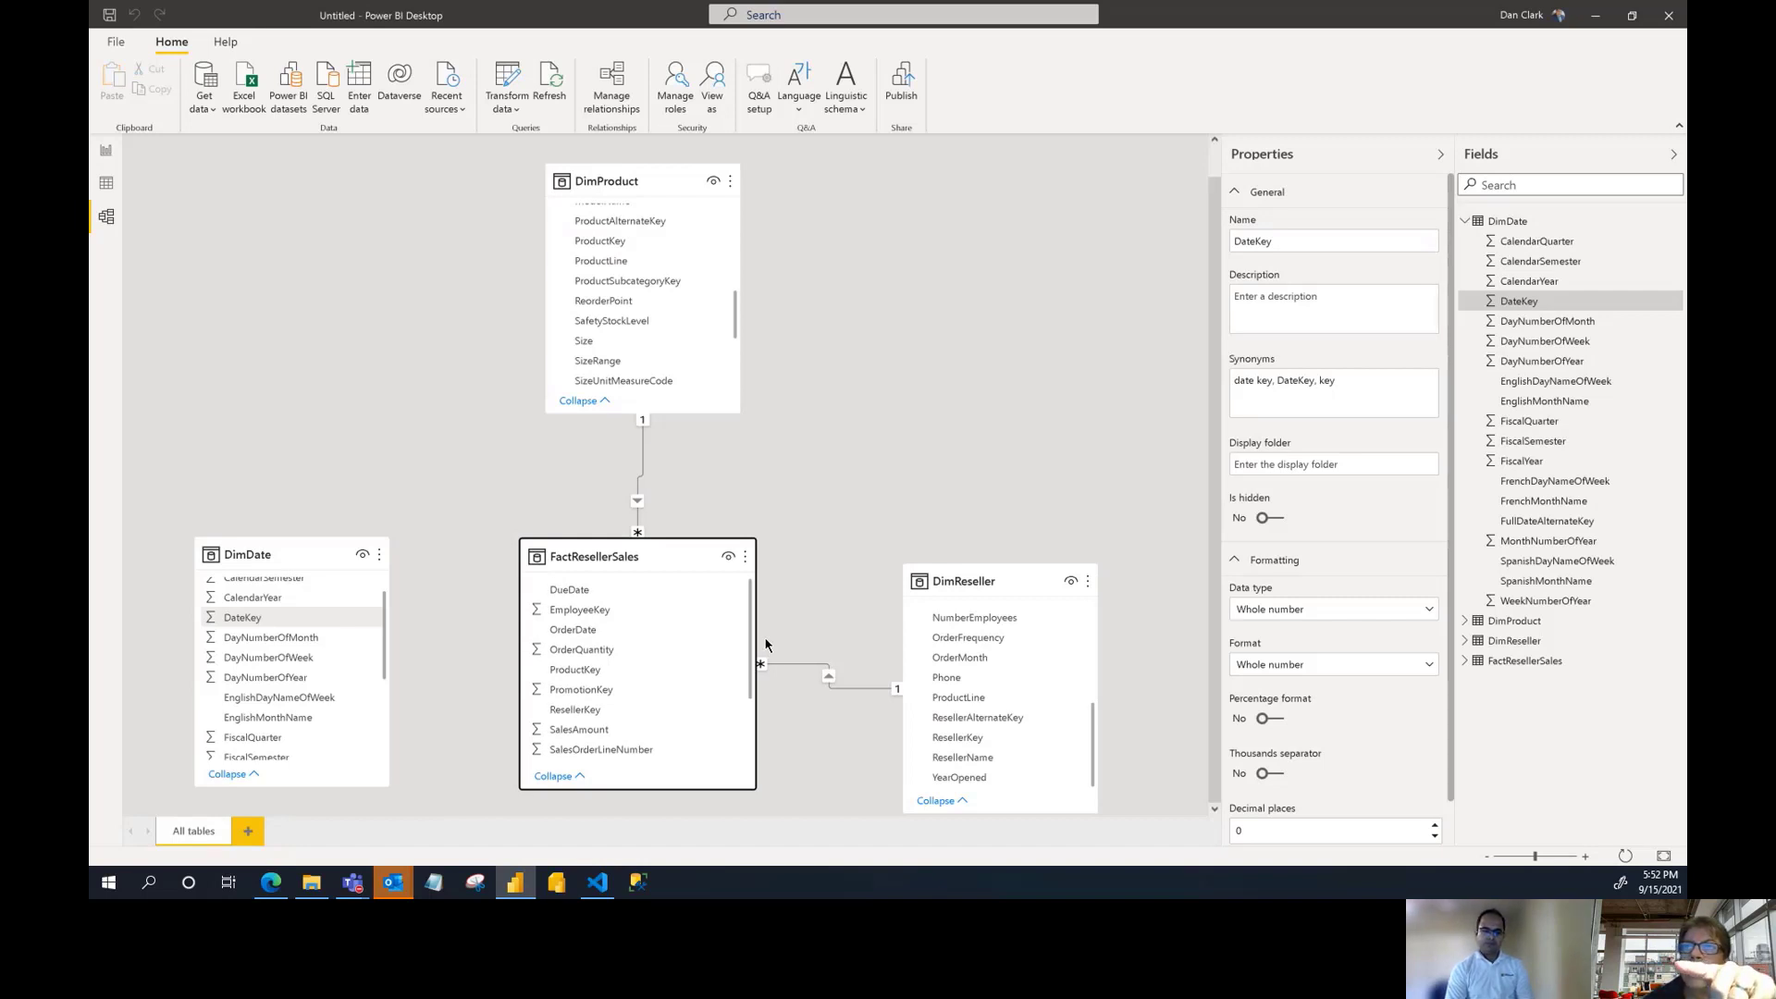
left_click_drag(751, 649, 745, 723)
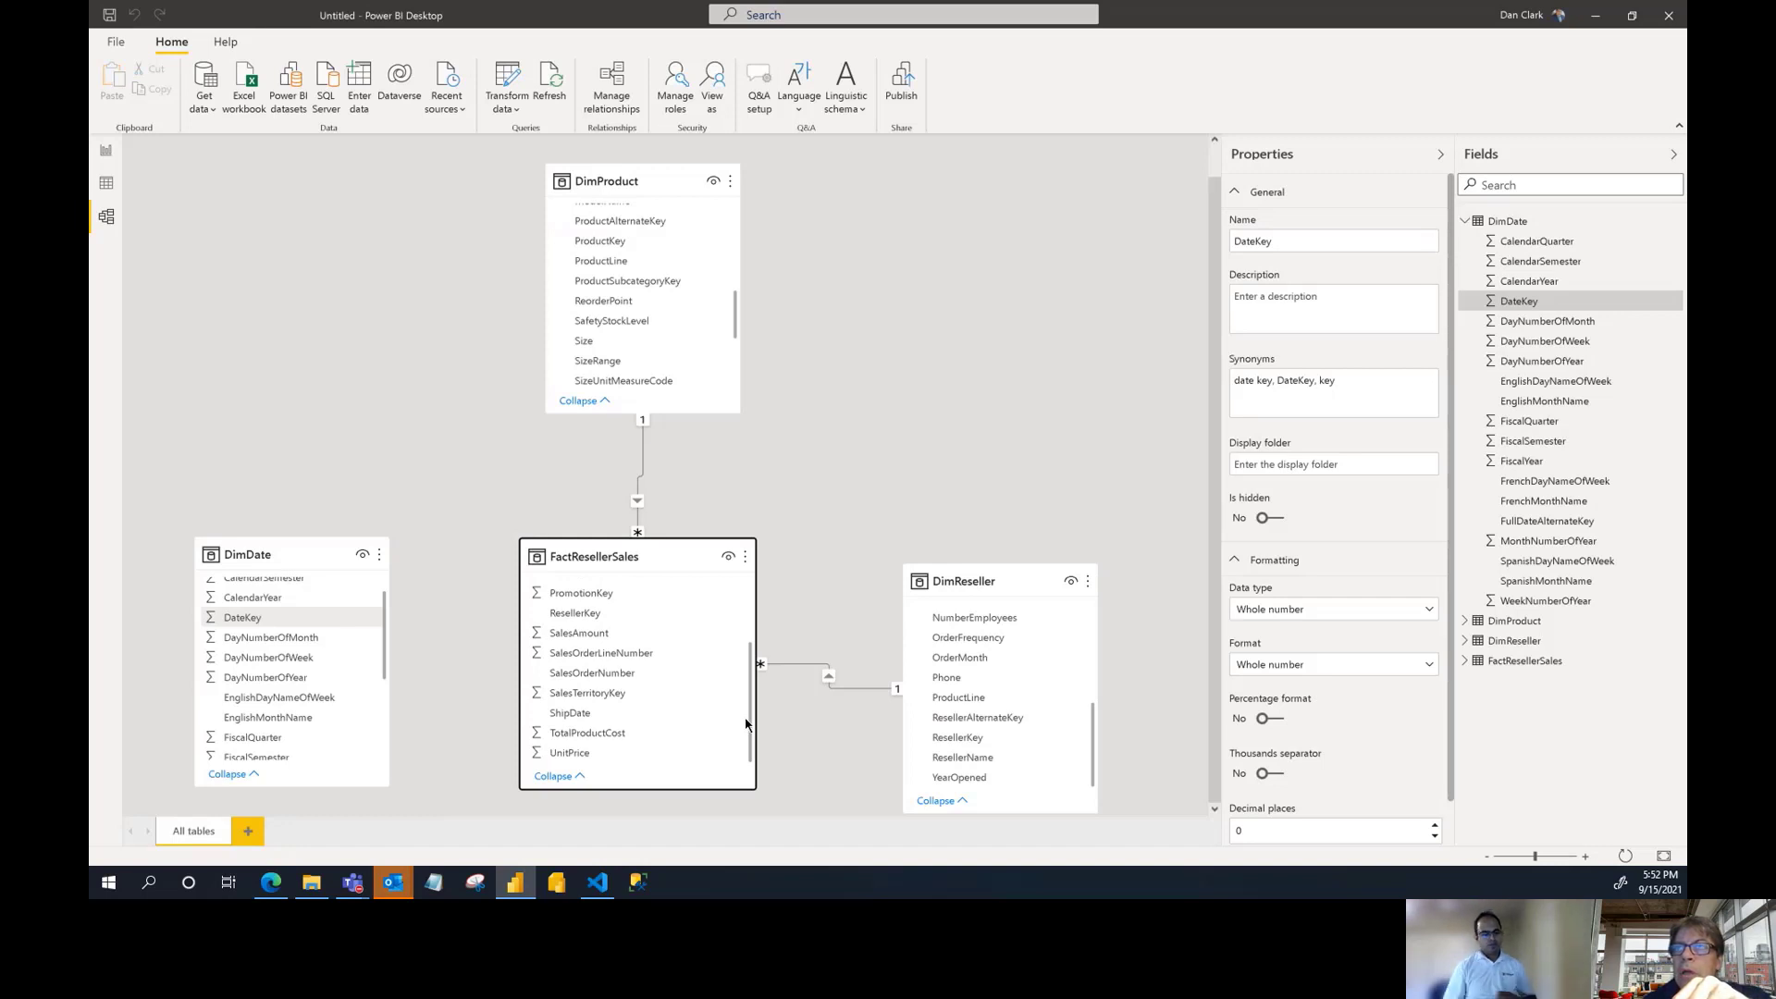
left_click_drag(747, 712, 750, 629)
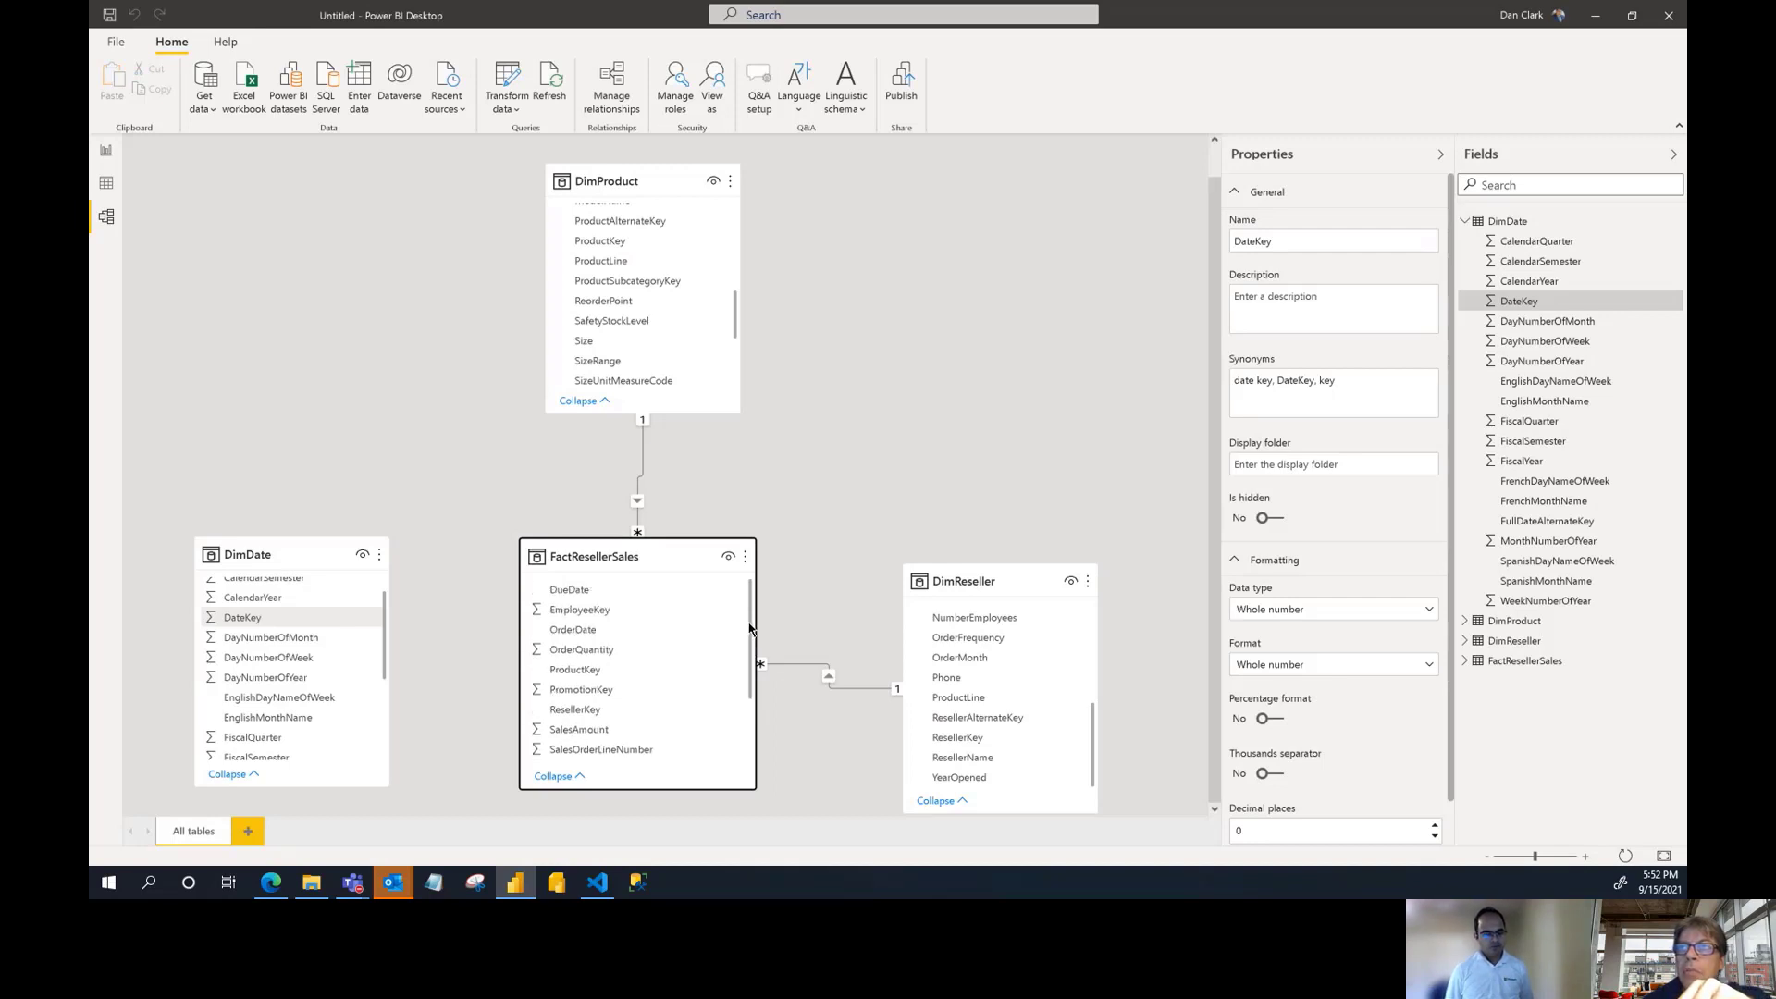
mouse_move(749, 648)
left_mouse_down()
mouse_move(751, 666)
mouse_move(755, 628)
left_mouse_up()
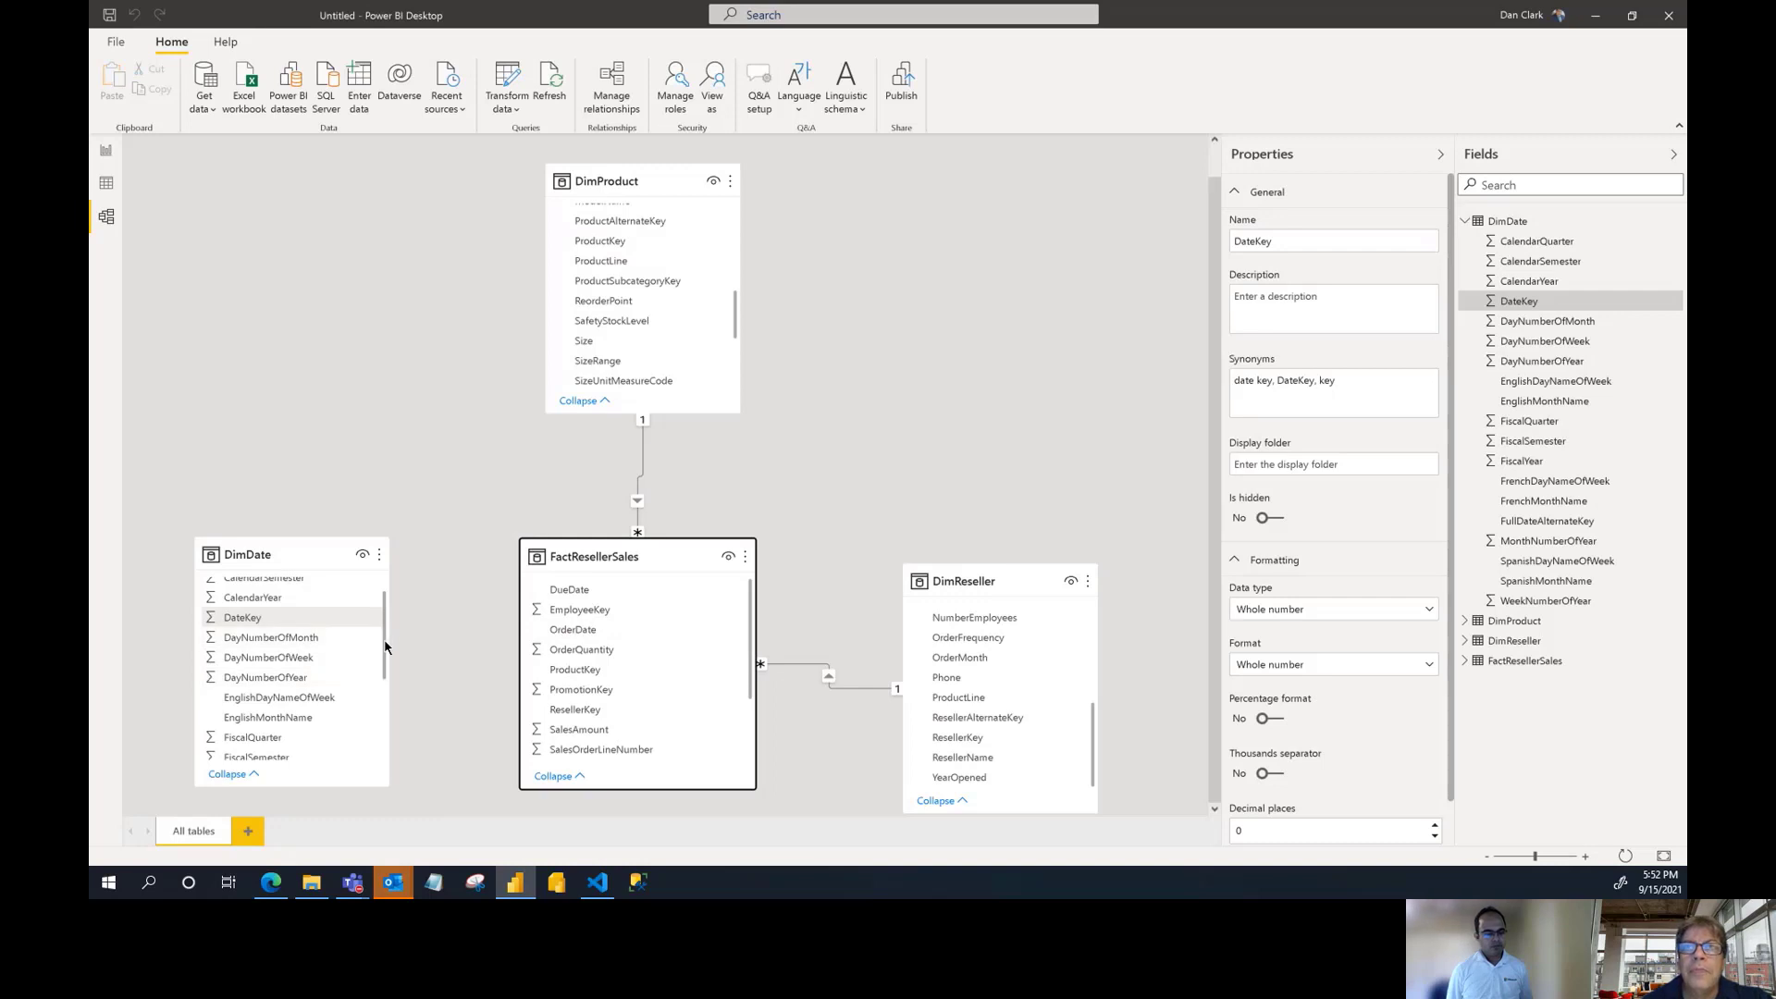
Compare the date columns in the FactResellerSales and DimDate table data to find the matching format
mouse_move(385, 647)
left_mouse_down()
mouse_move(396, 599)
mouse_move(380, 732)
mouse_move(385, 665)
left_mouse_up()
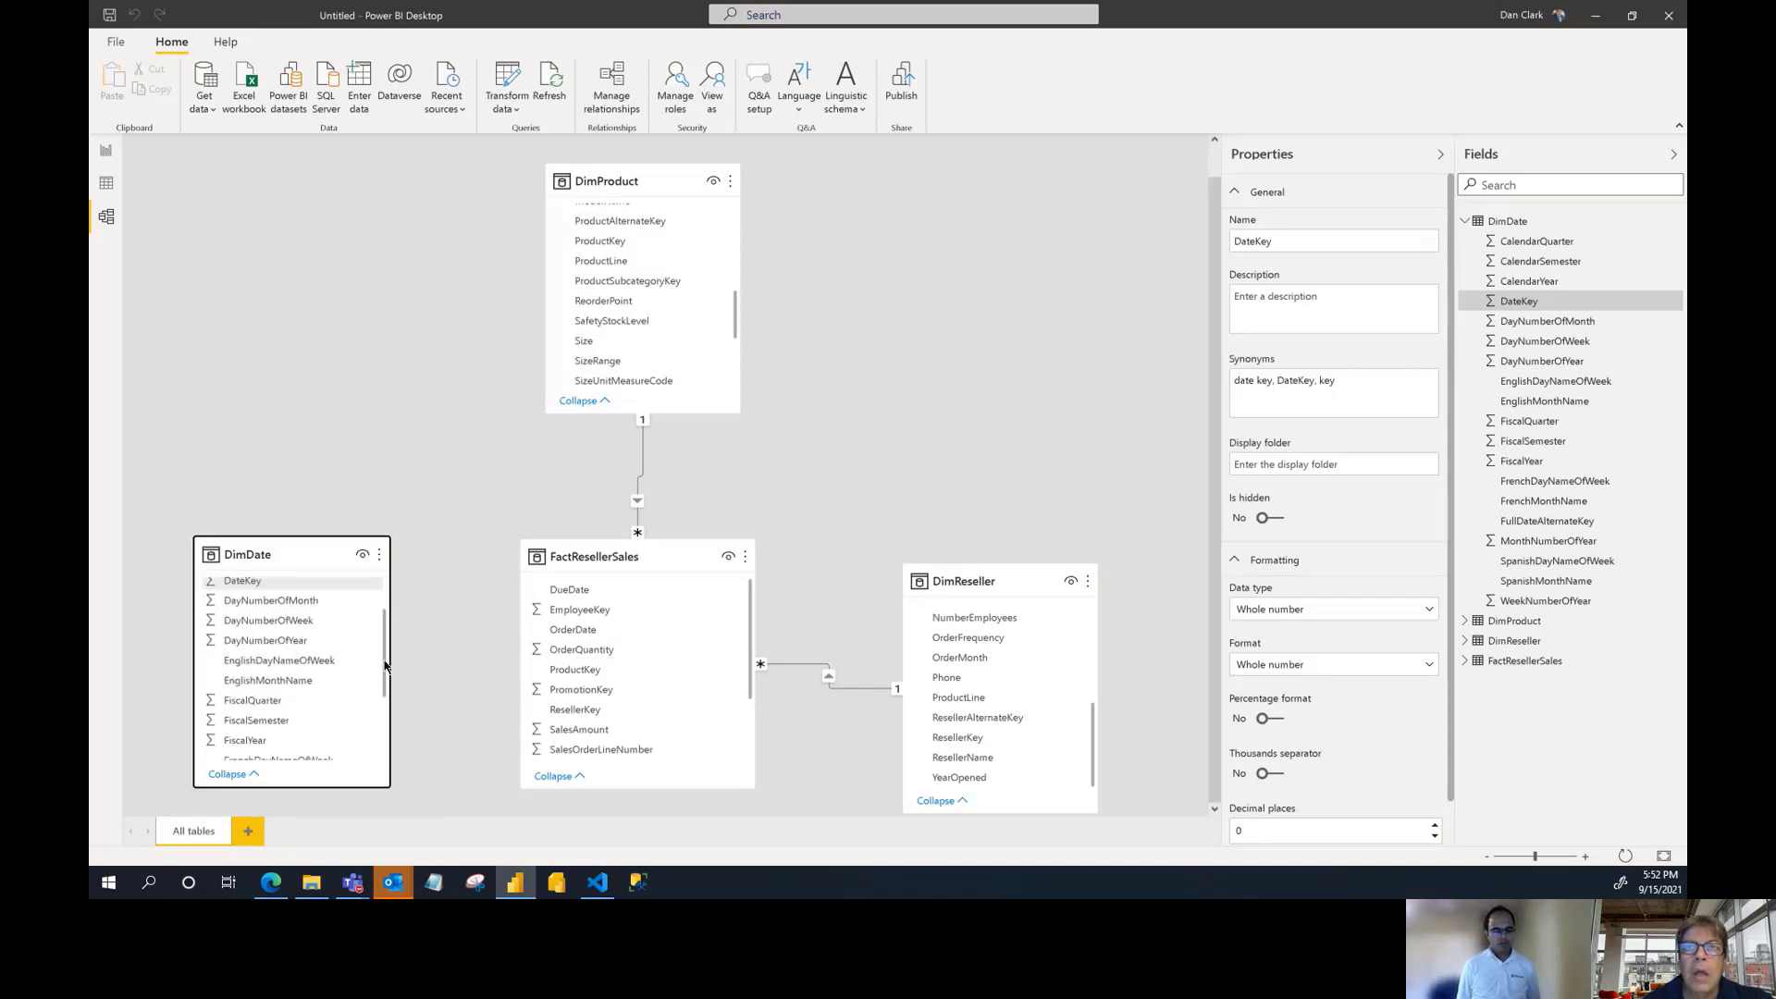
left_click(106, 184)
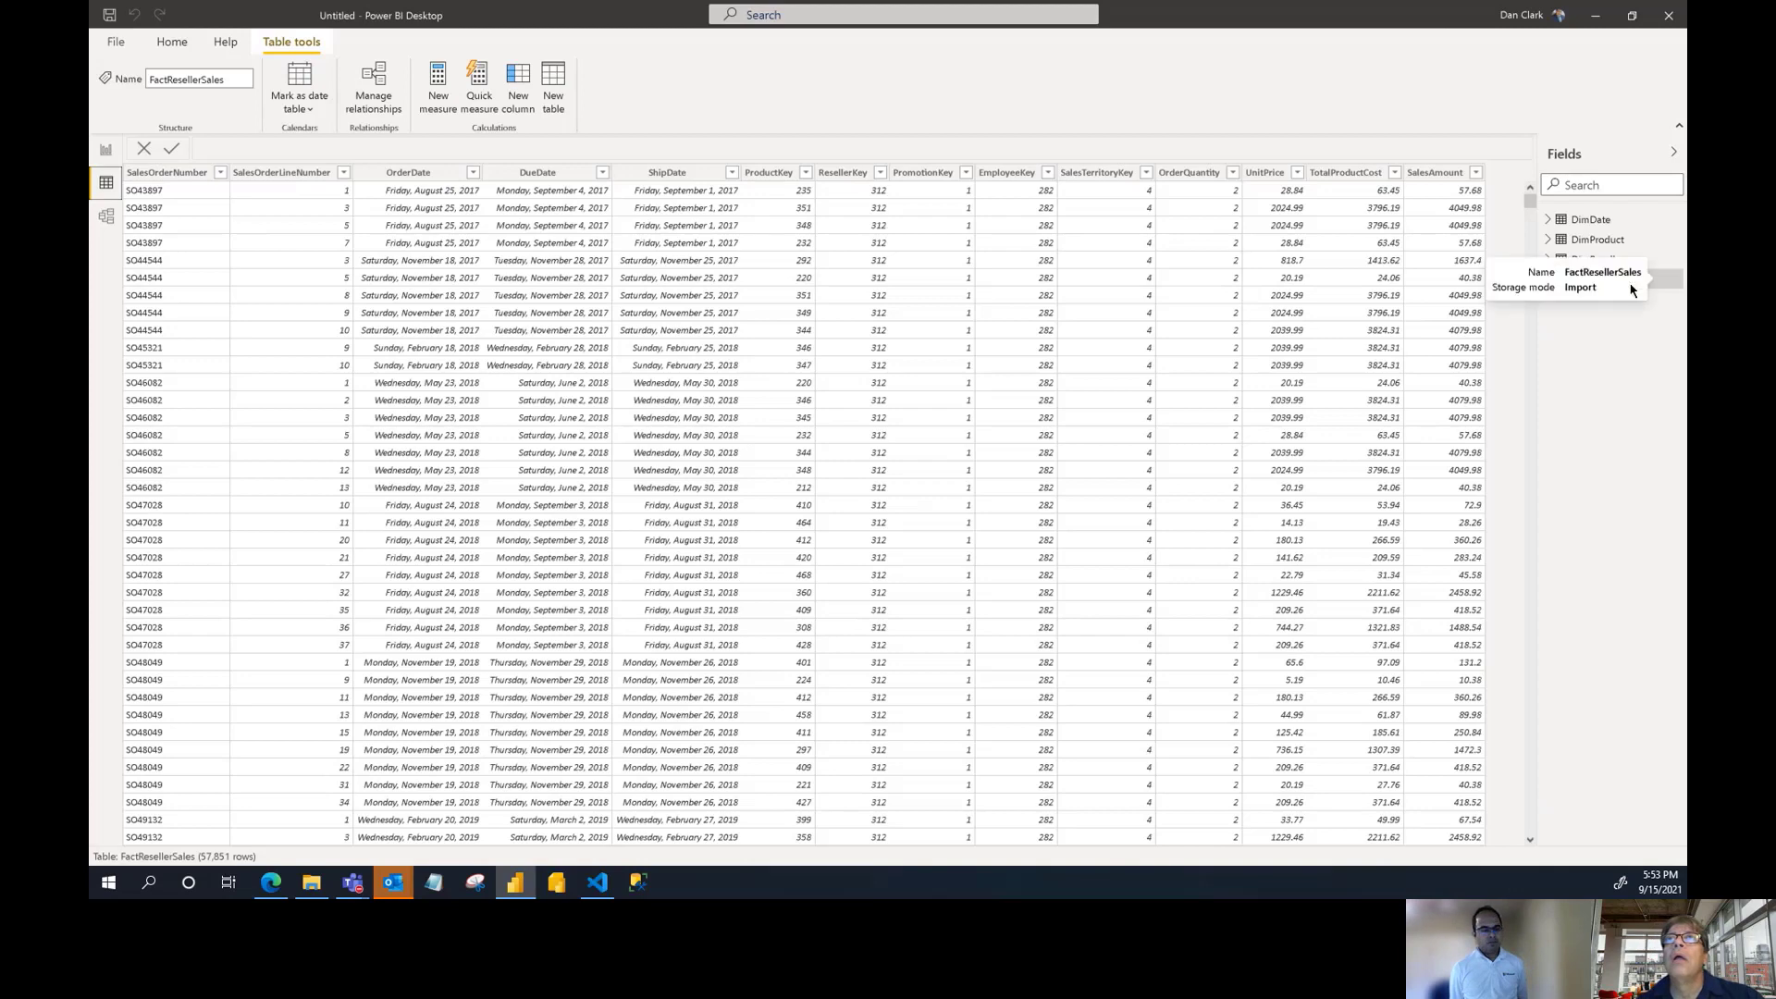
left_click(1603, 225)
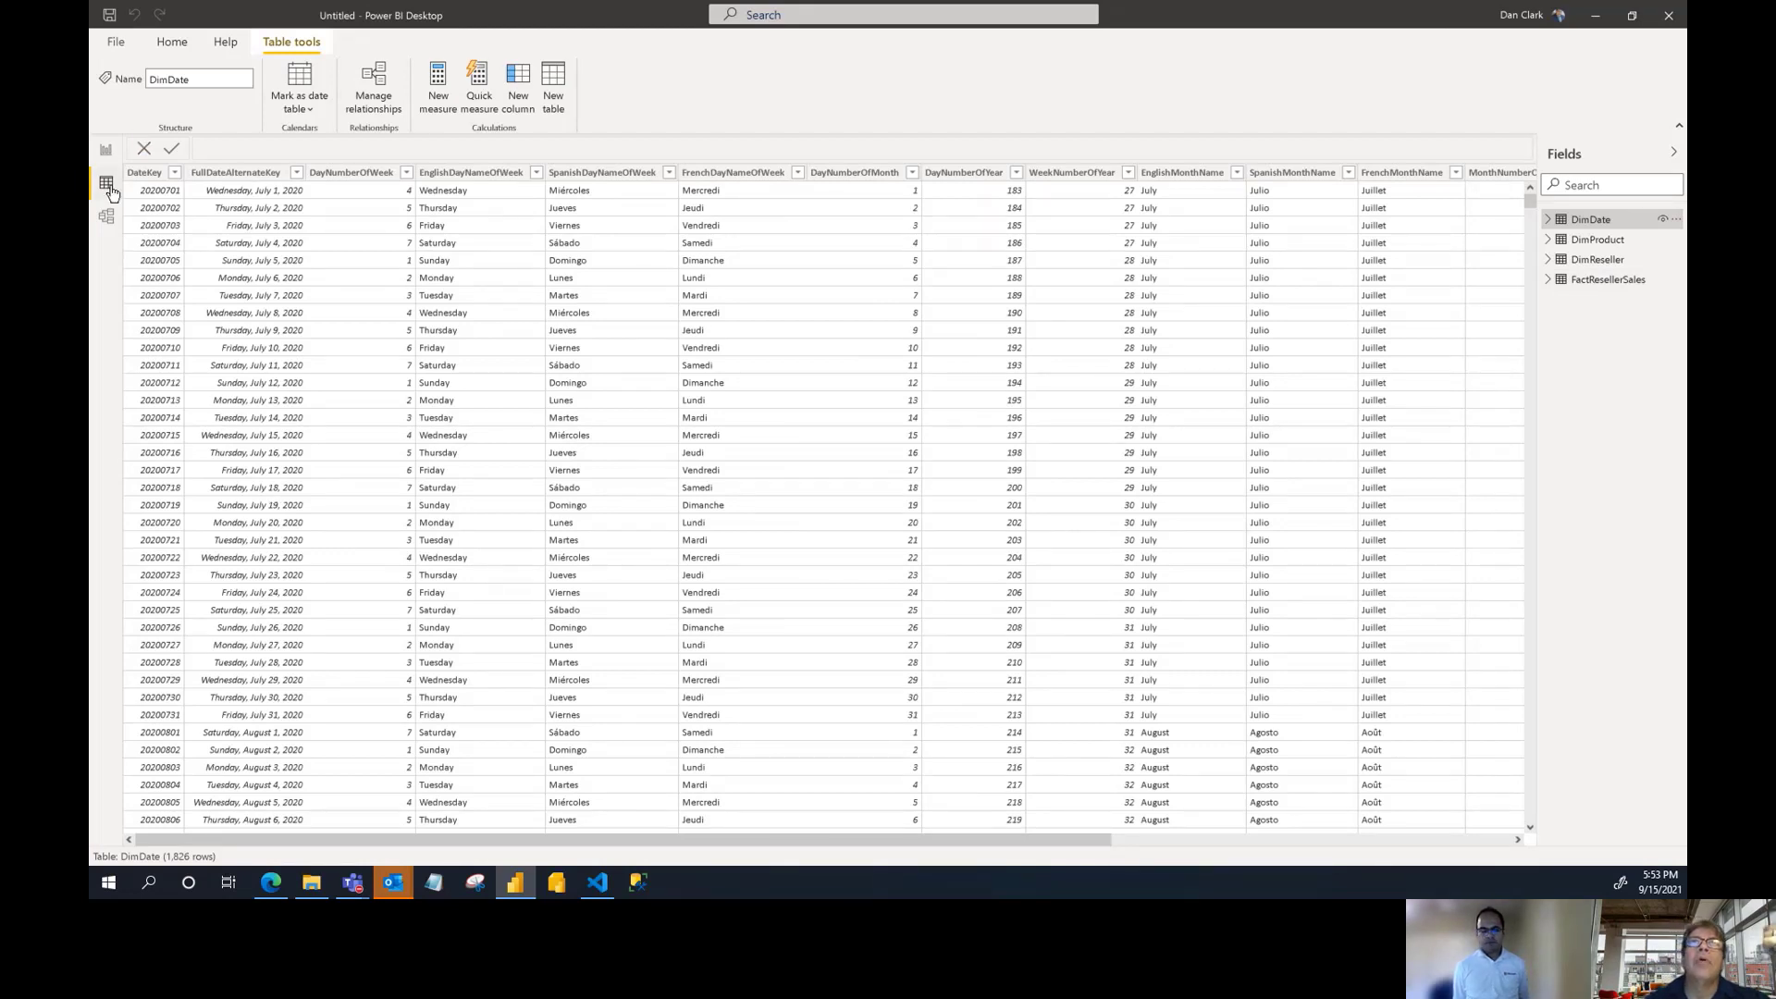
Relate FactResellerSales to DimDate in the model by matching DueDate with FullDateAlternateKey
left_click(105, 216)
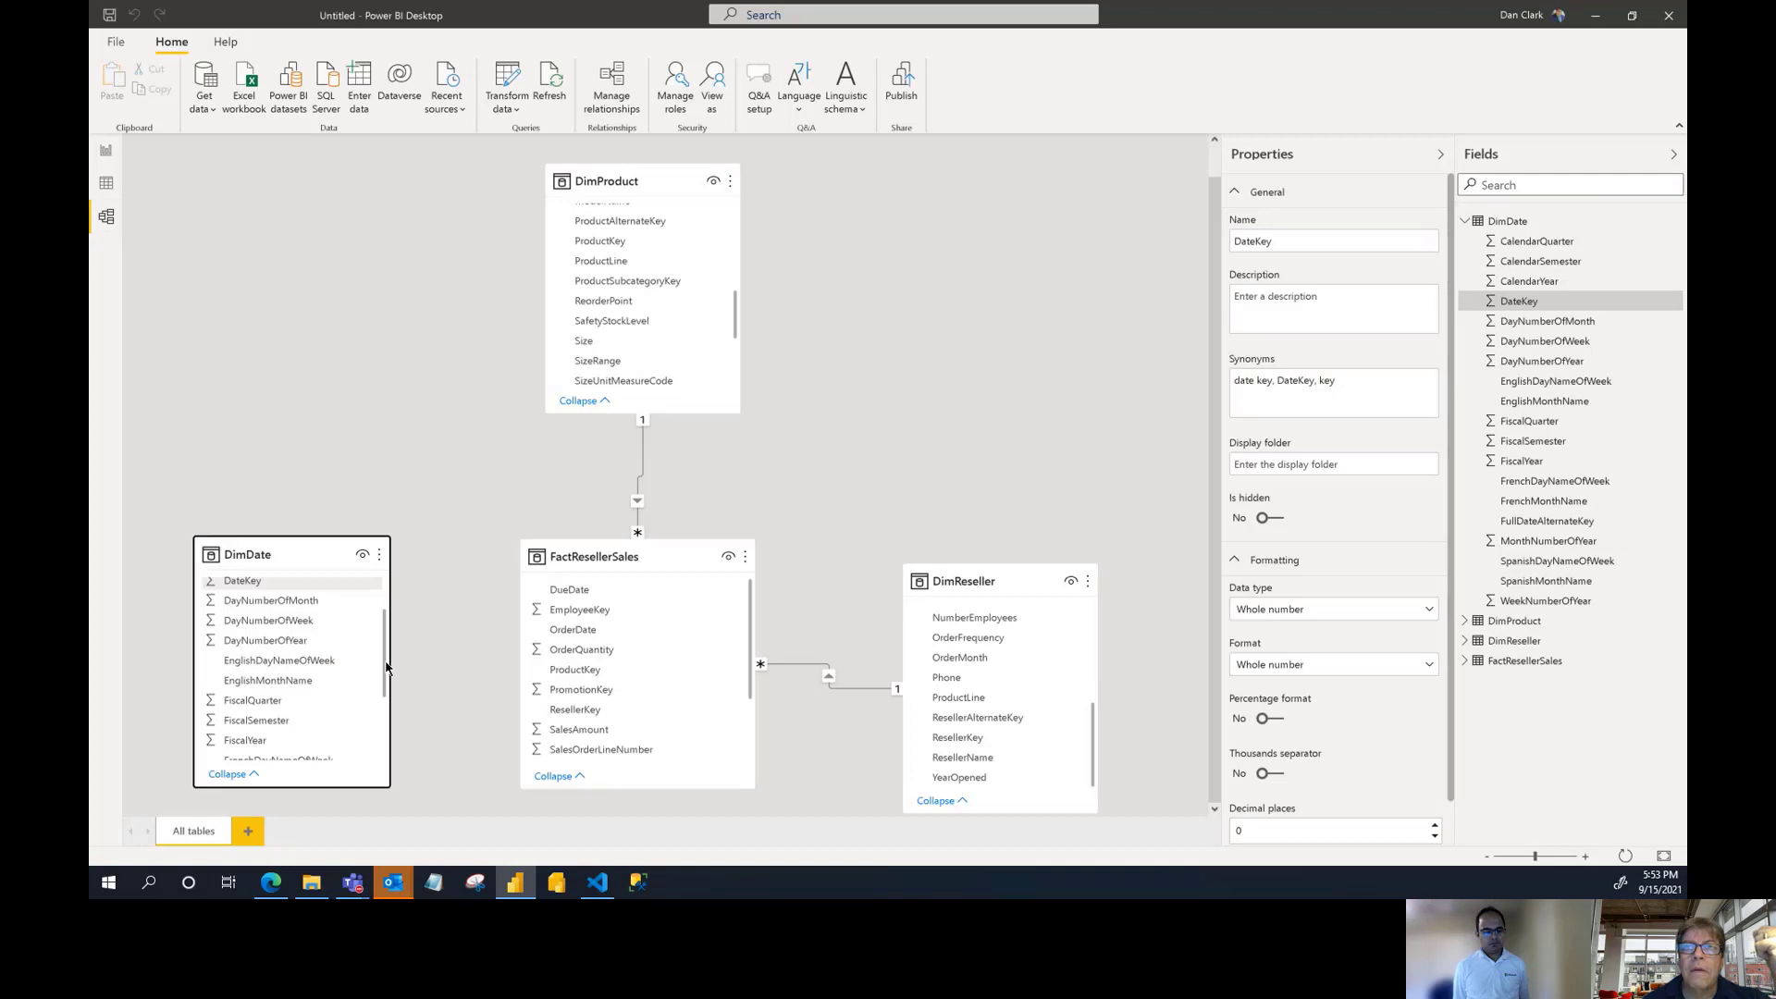
left_click_drag(386, 666, 385, 707)
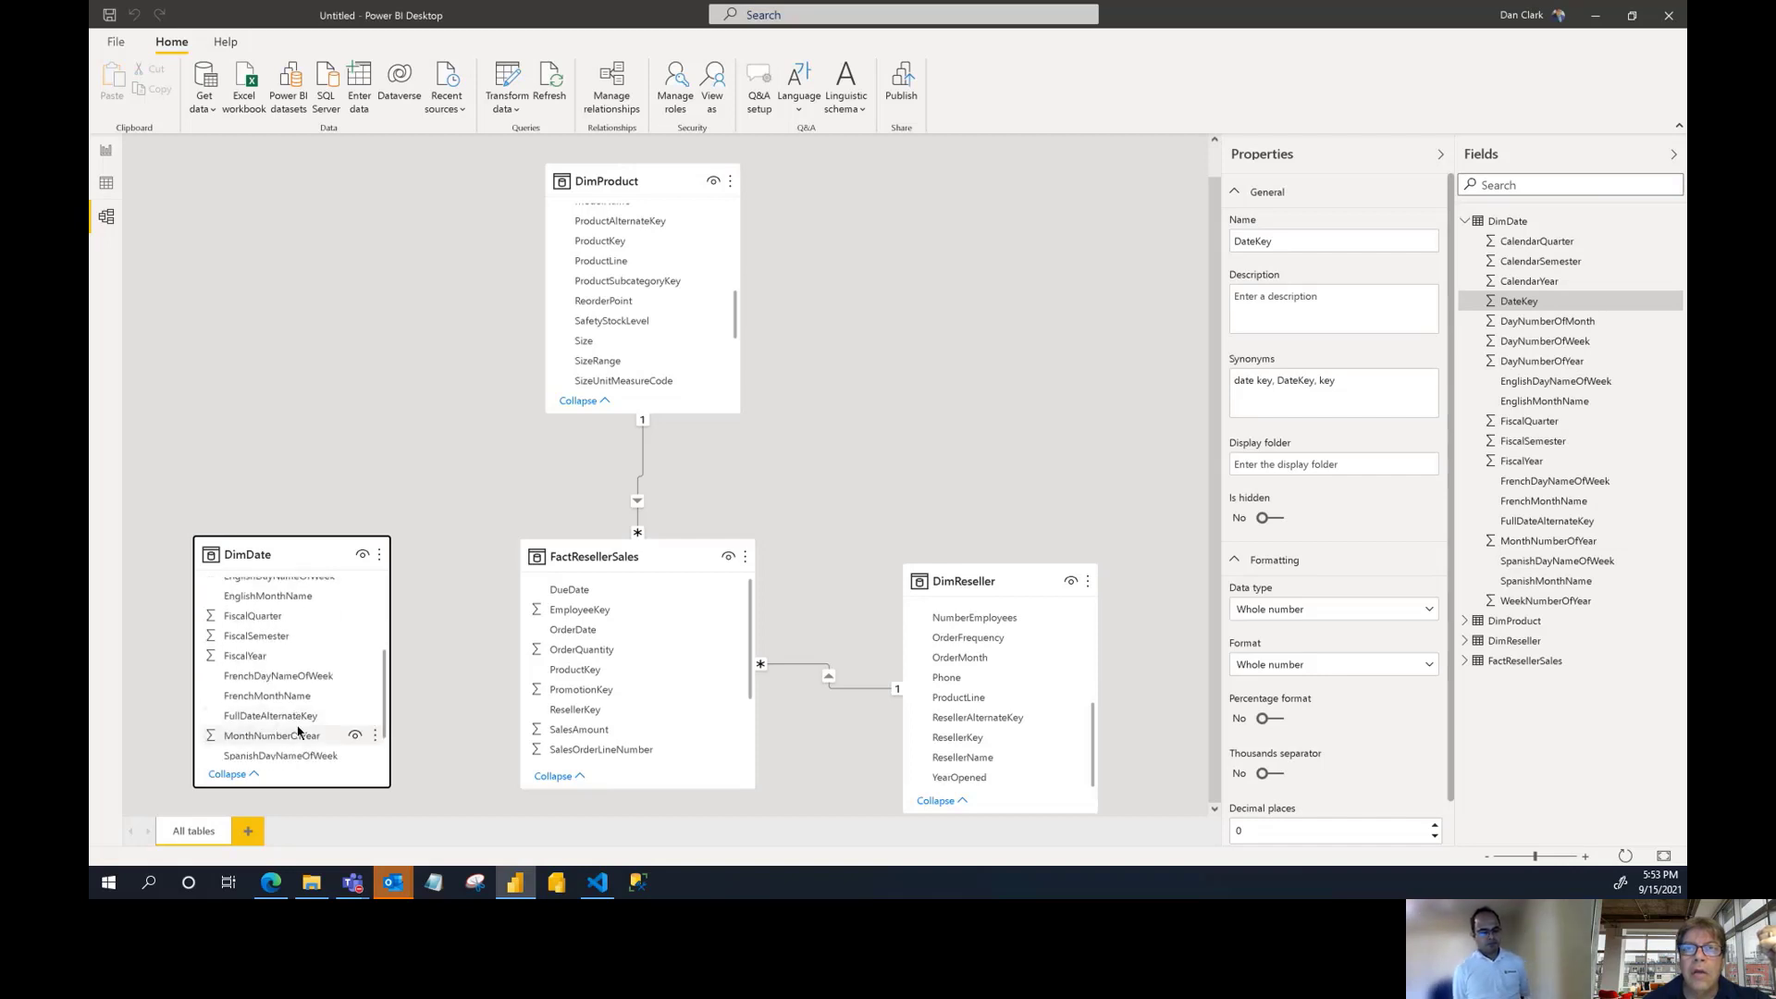
left_click_drag(590, 591, 311, 718)
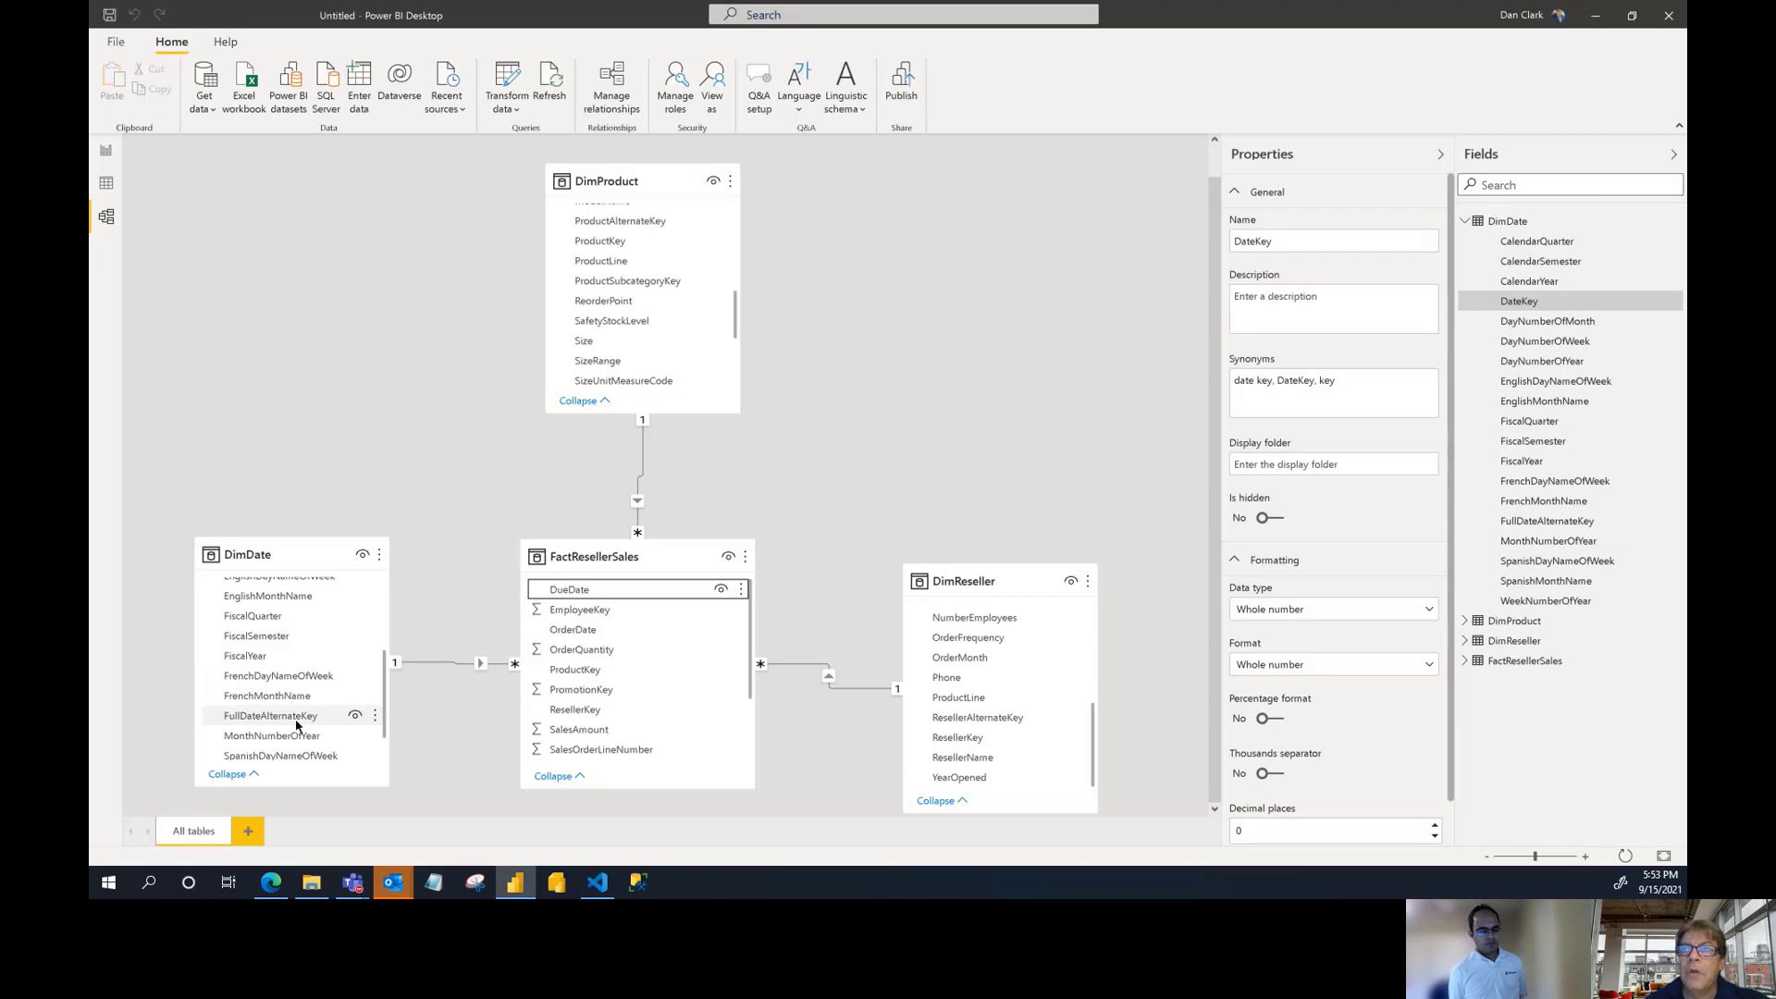
left_click(434, 664)
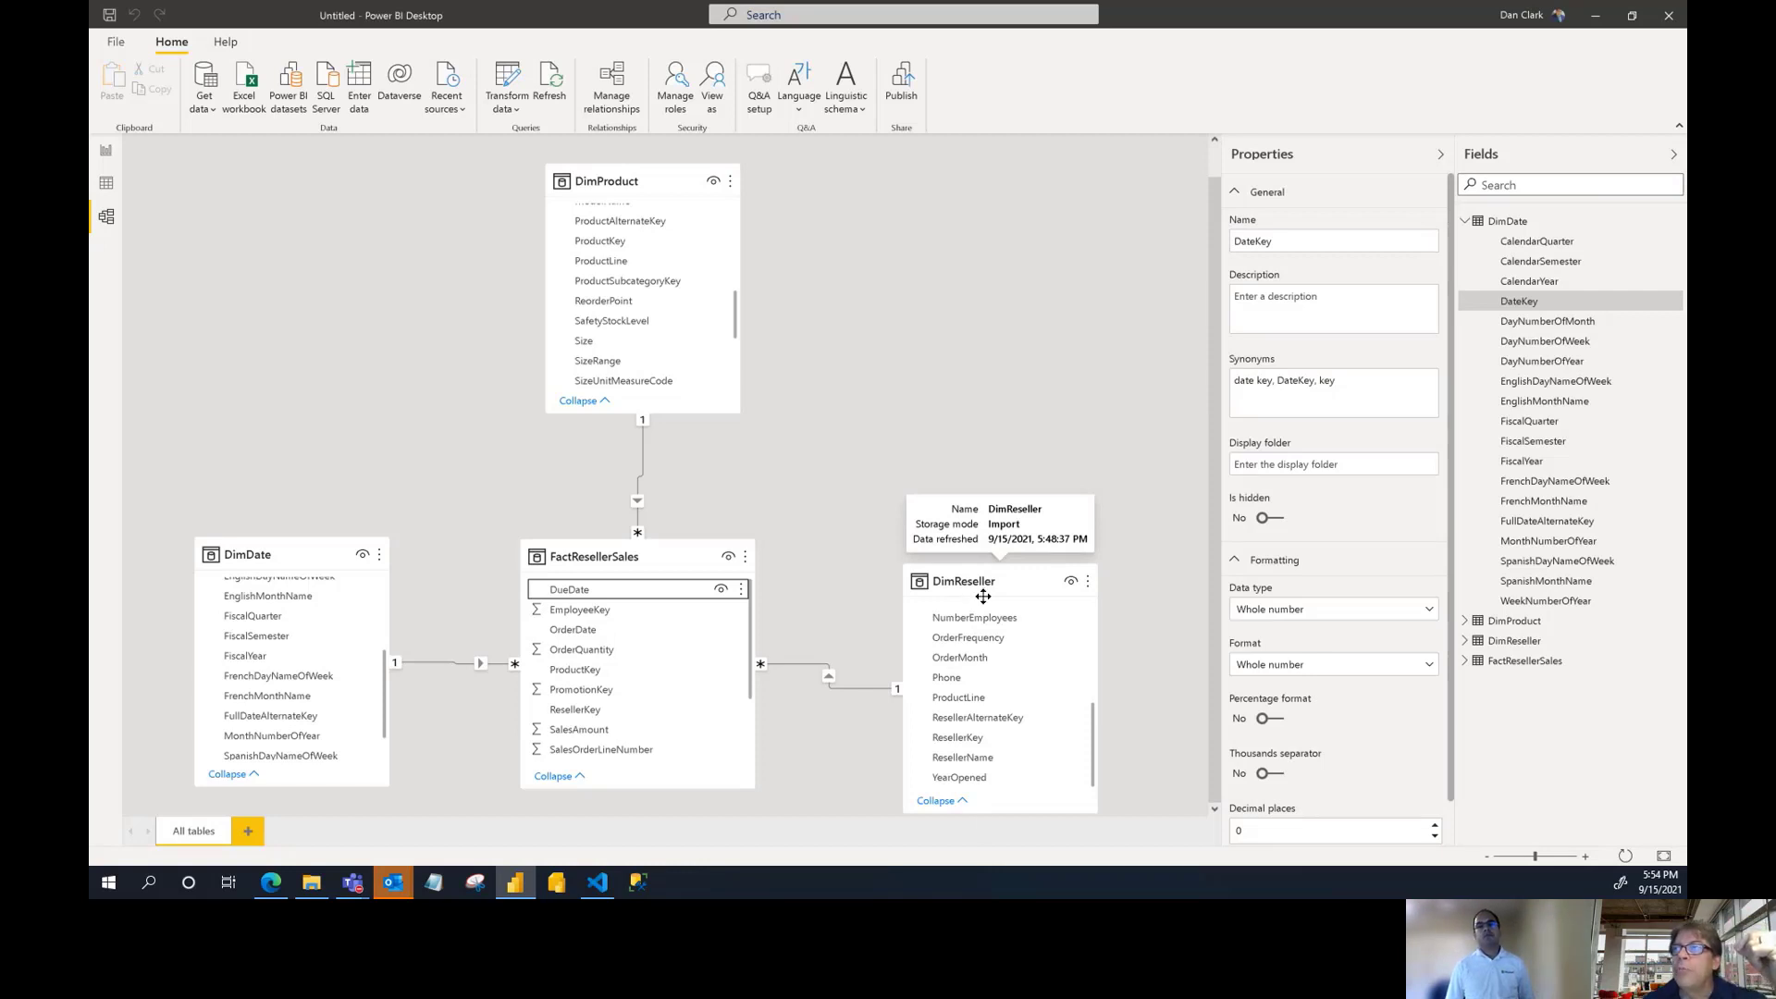
Look through the DimReseller table's fields for its descriptive attributes and key columns
scroll(1005, 704, "up", 5)
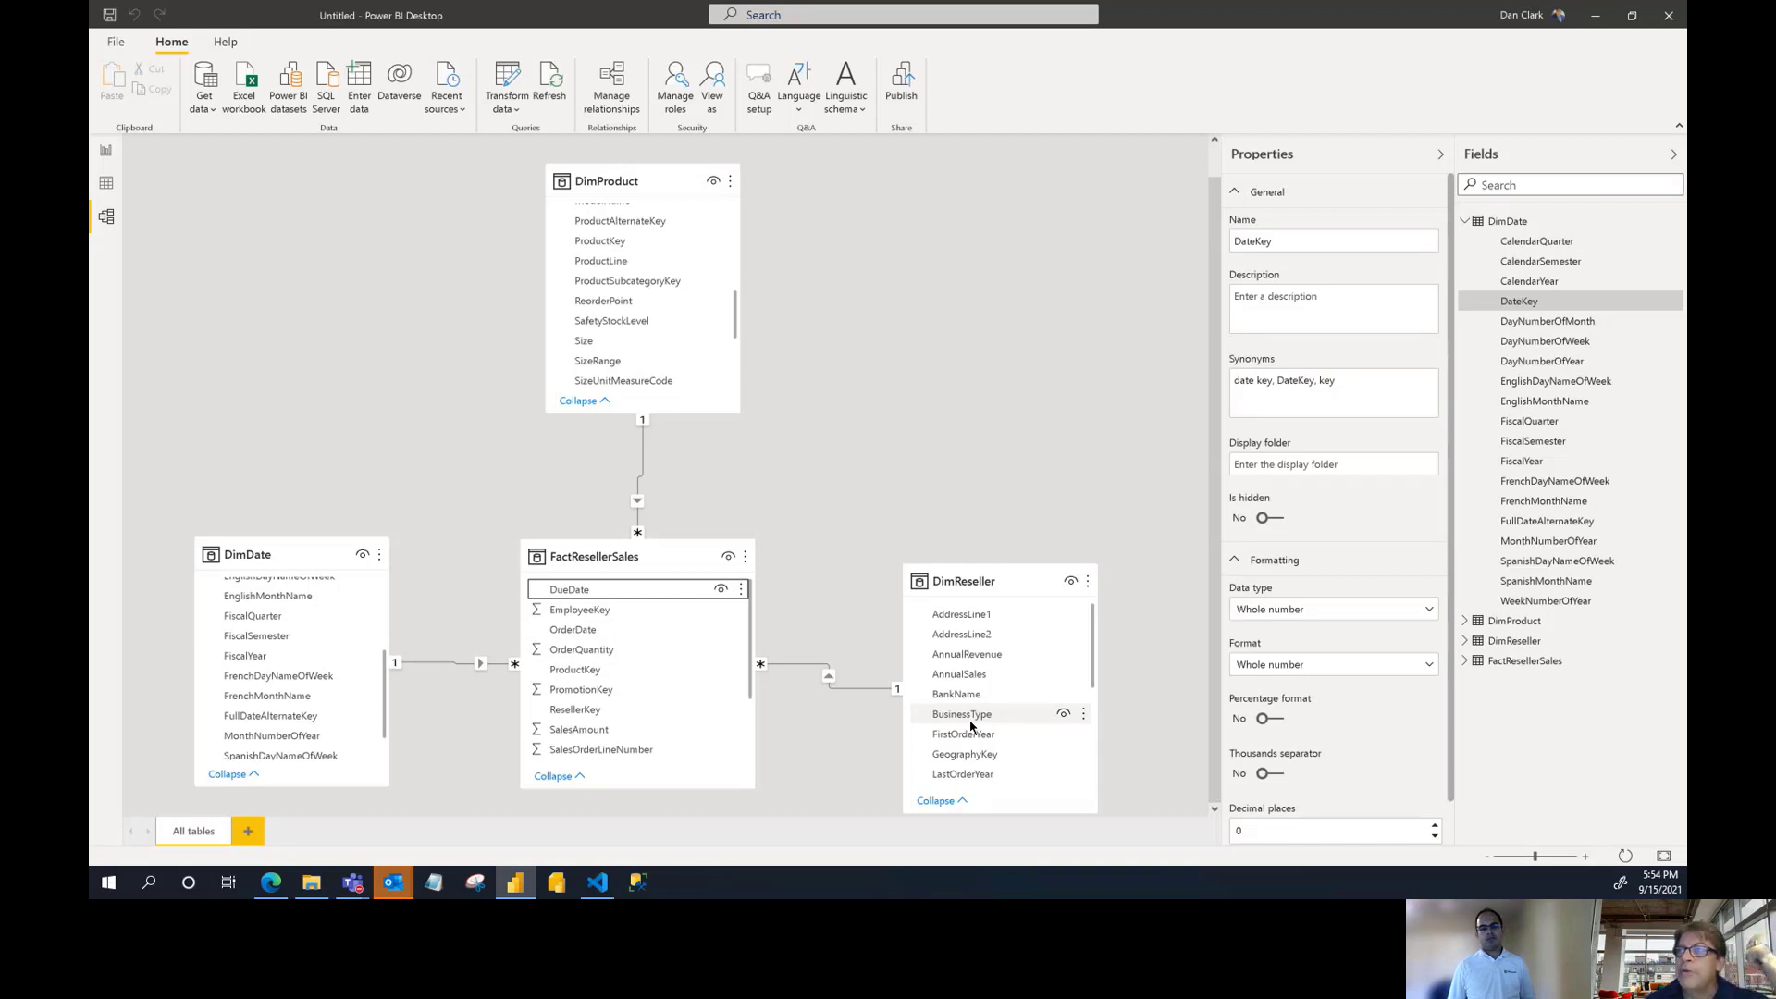
scroll(970, 726, "up", 1)
scroll(970, 727, "down", 3)
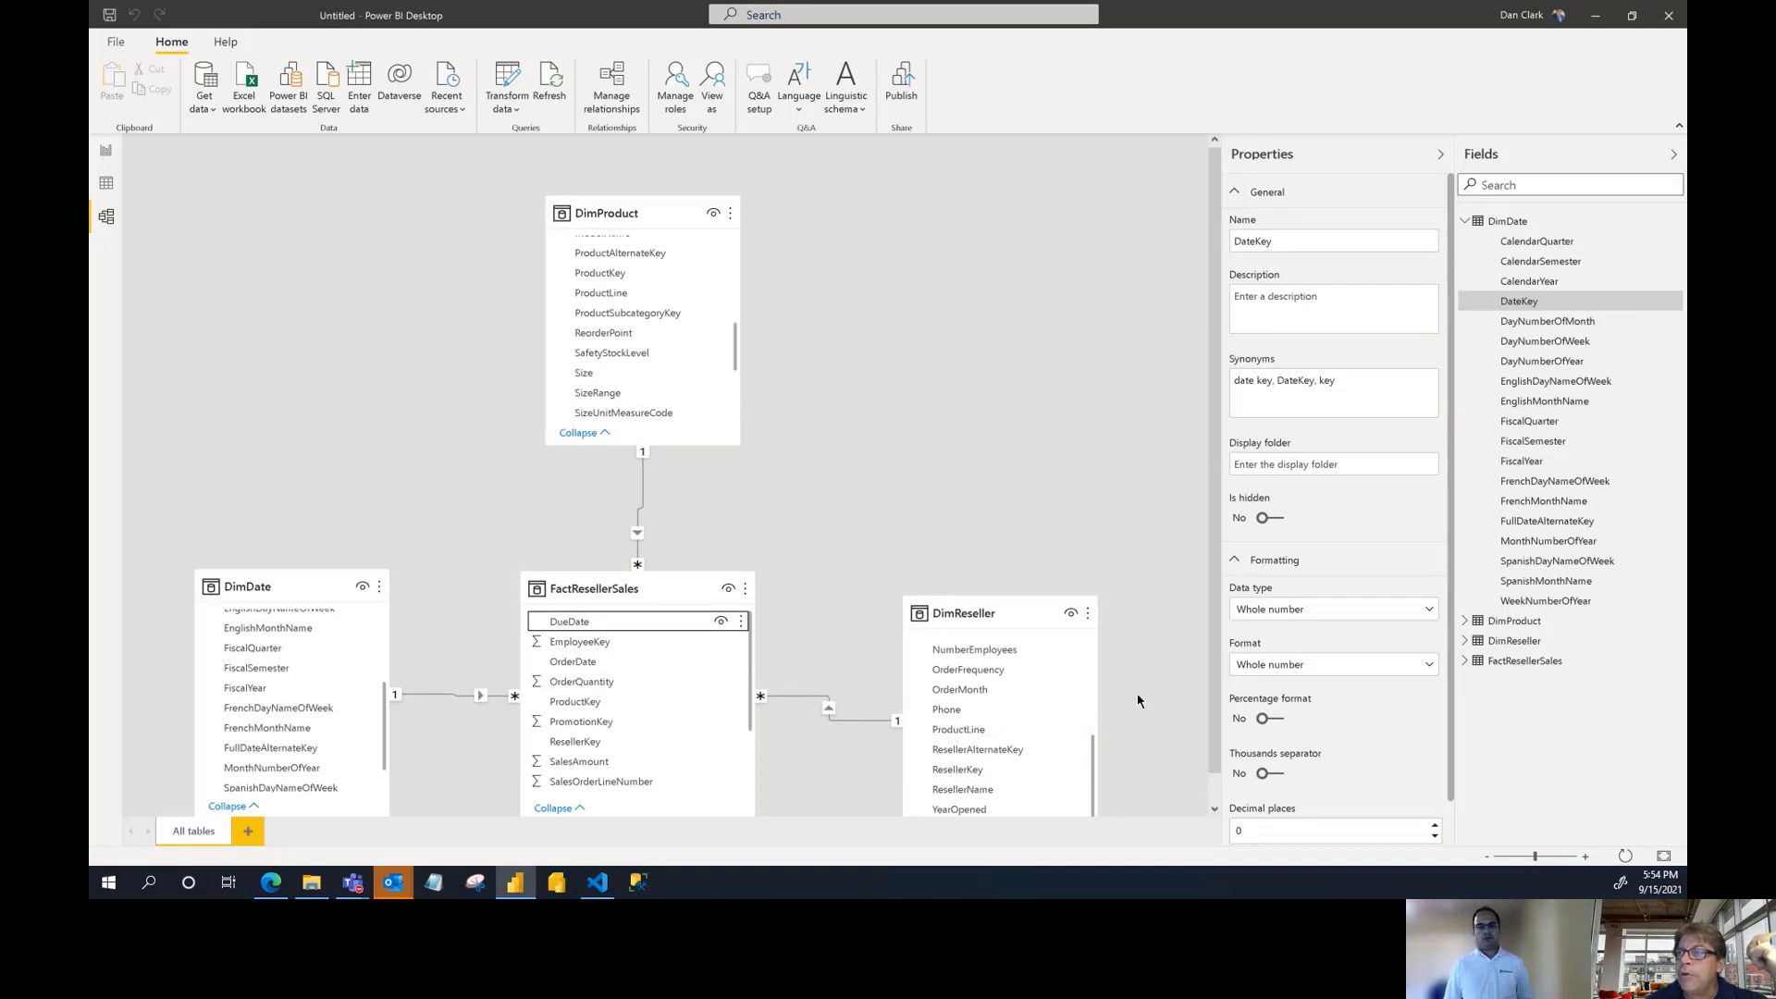
scroll(1137, 700, "down", 1)
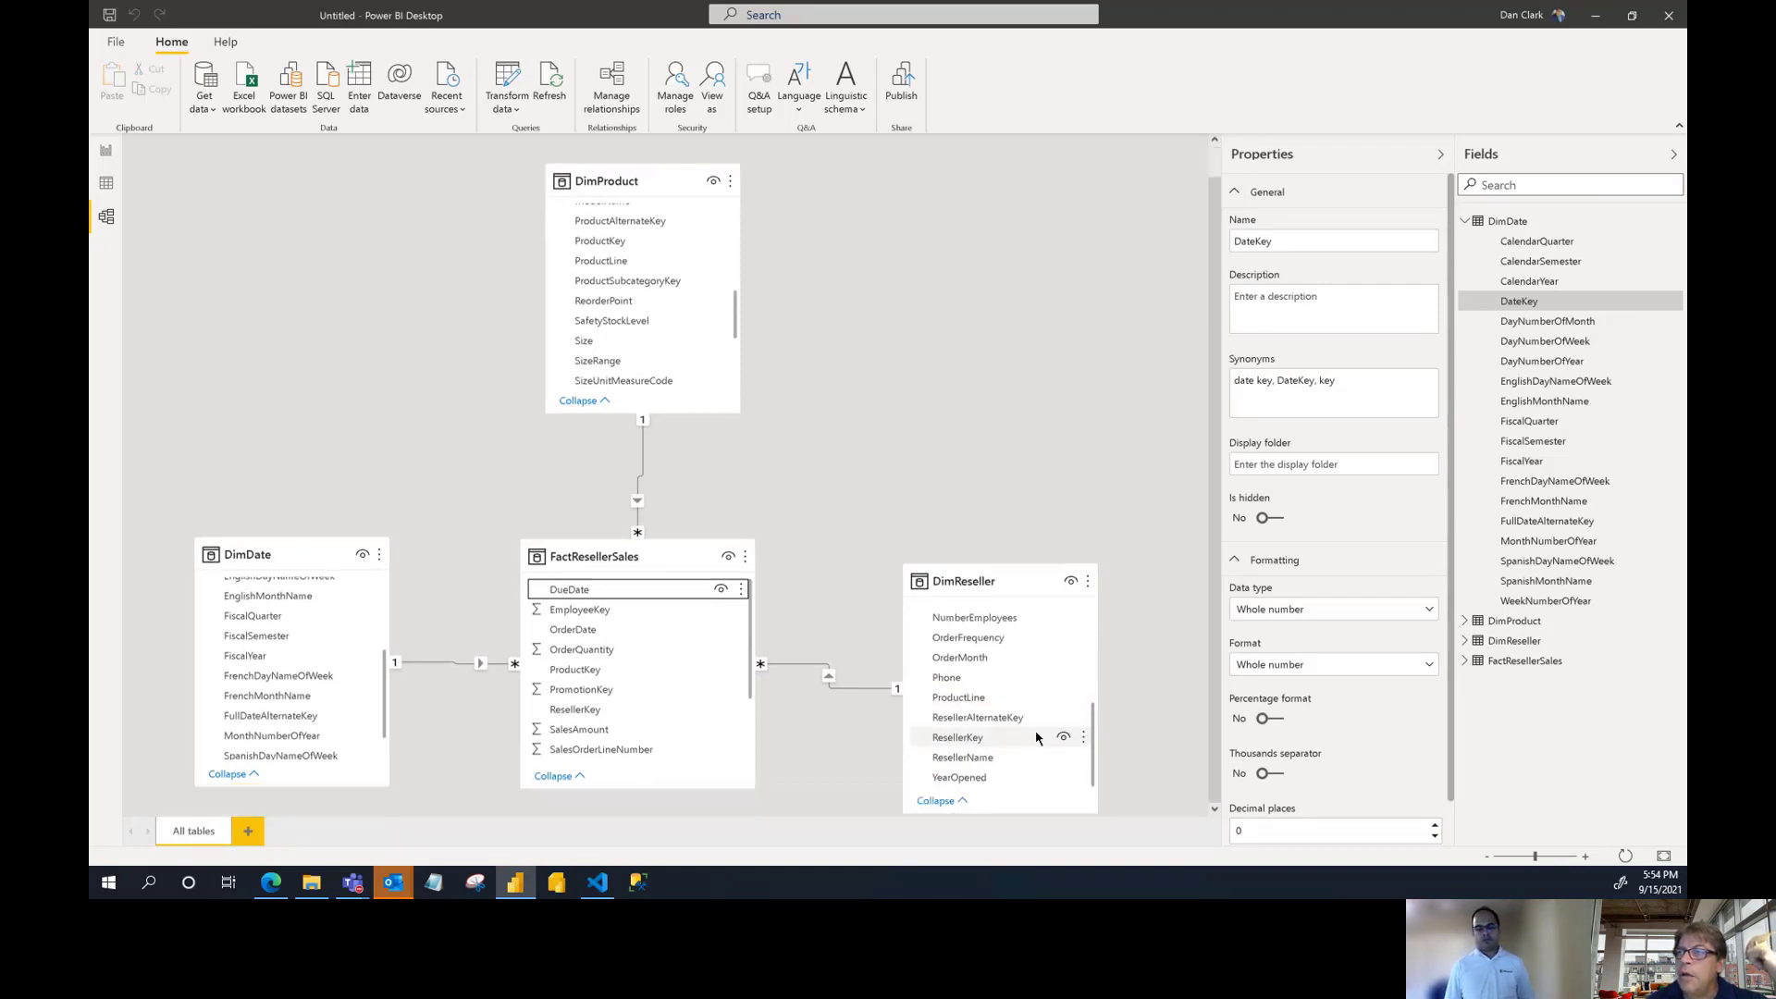
scroll(1032, 707, "up", 3)
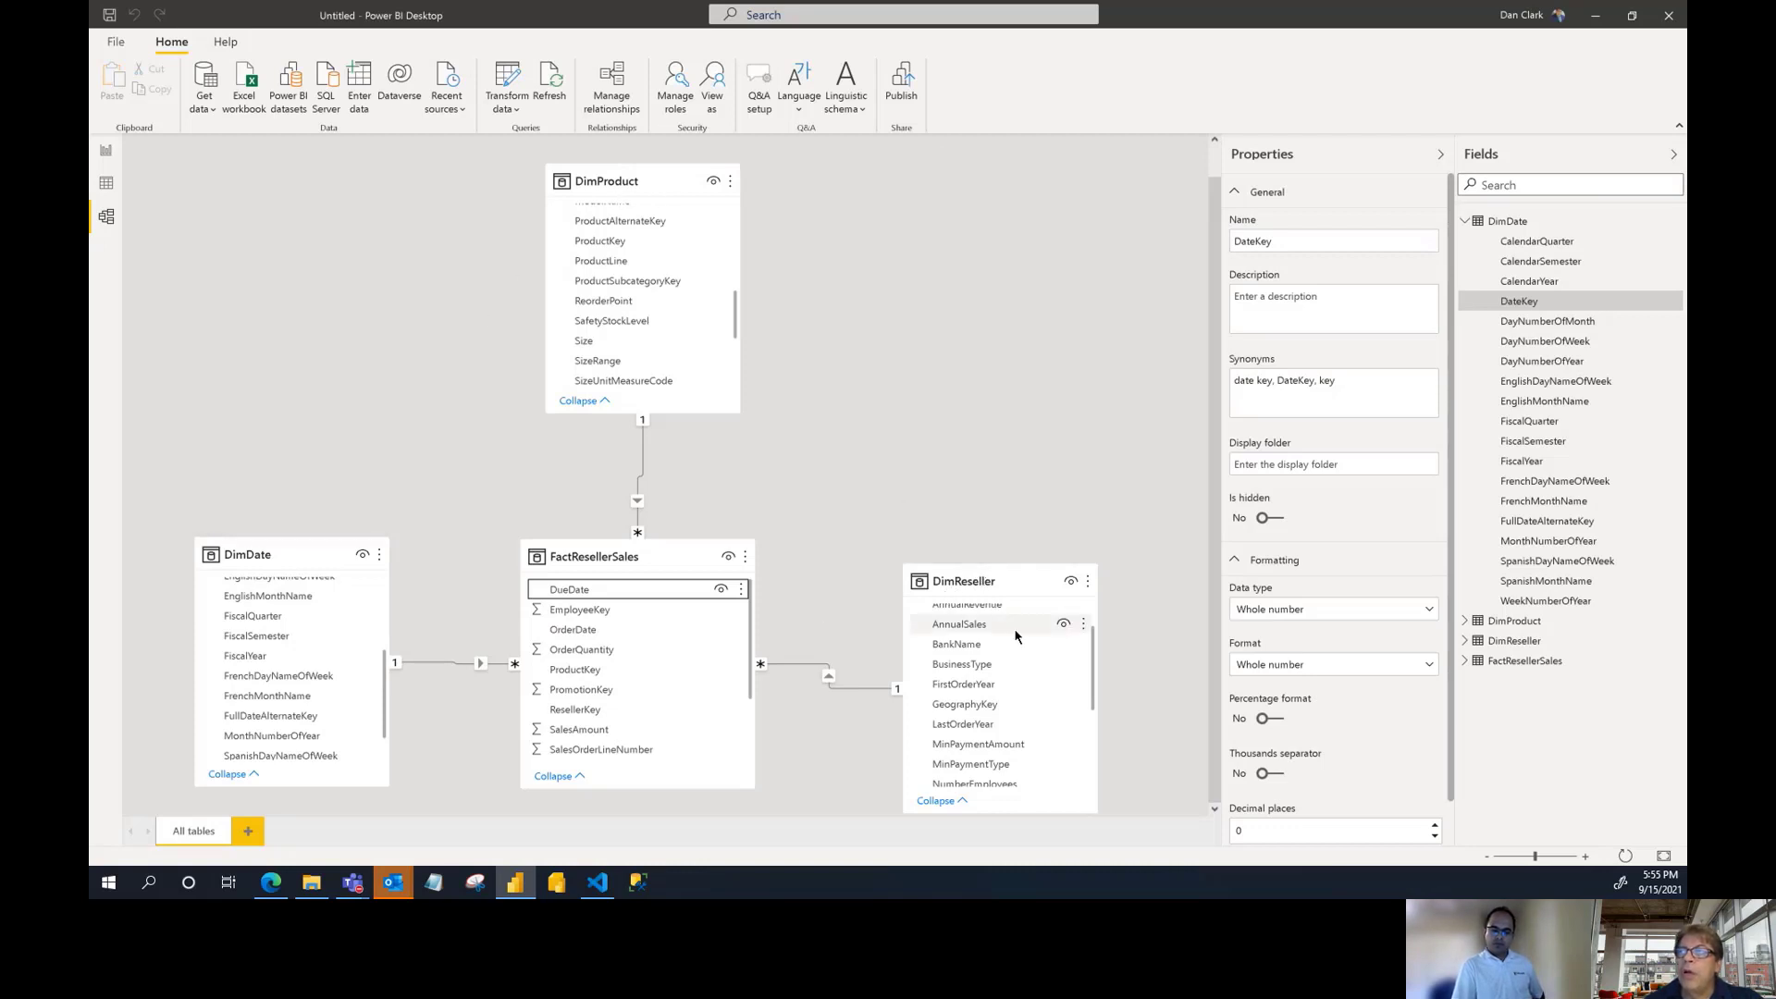
scroll(1019, 638, "up", 1)
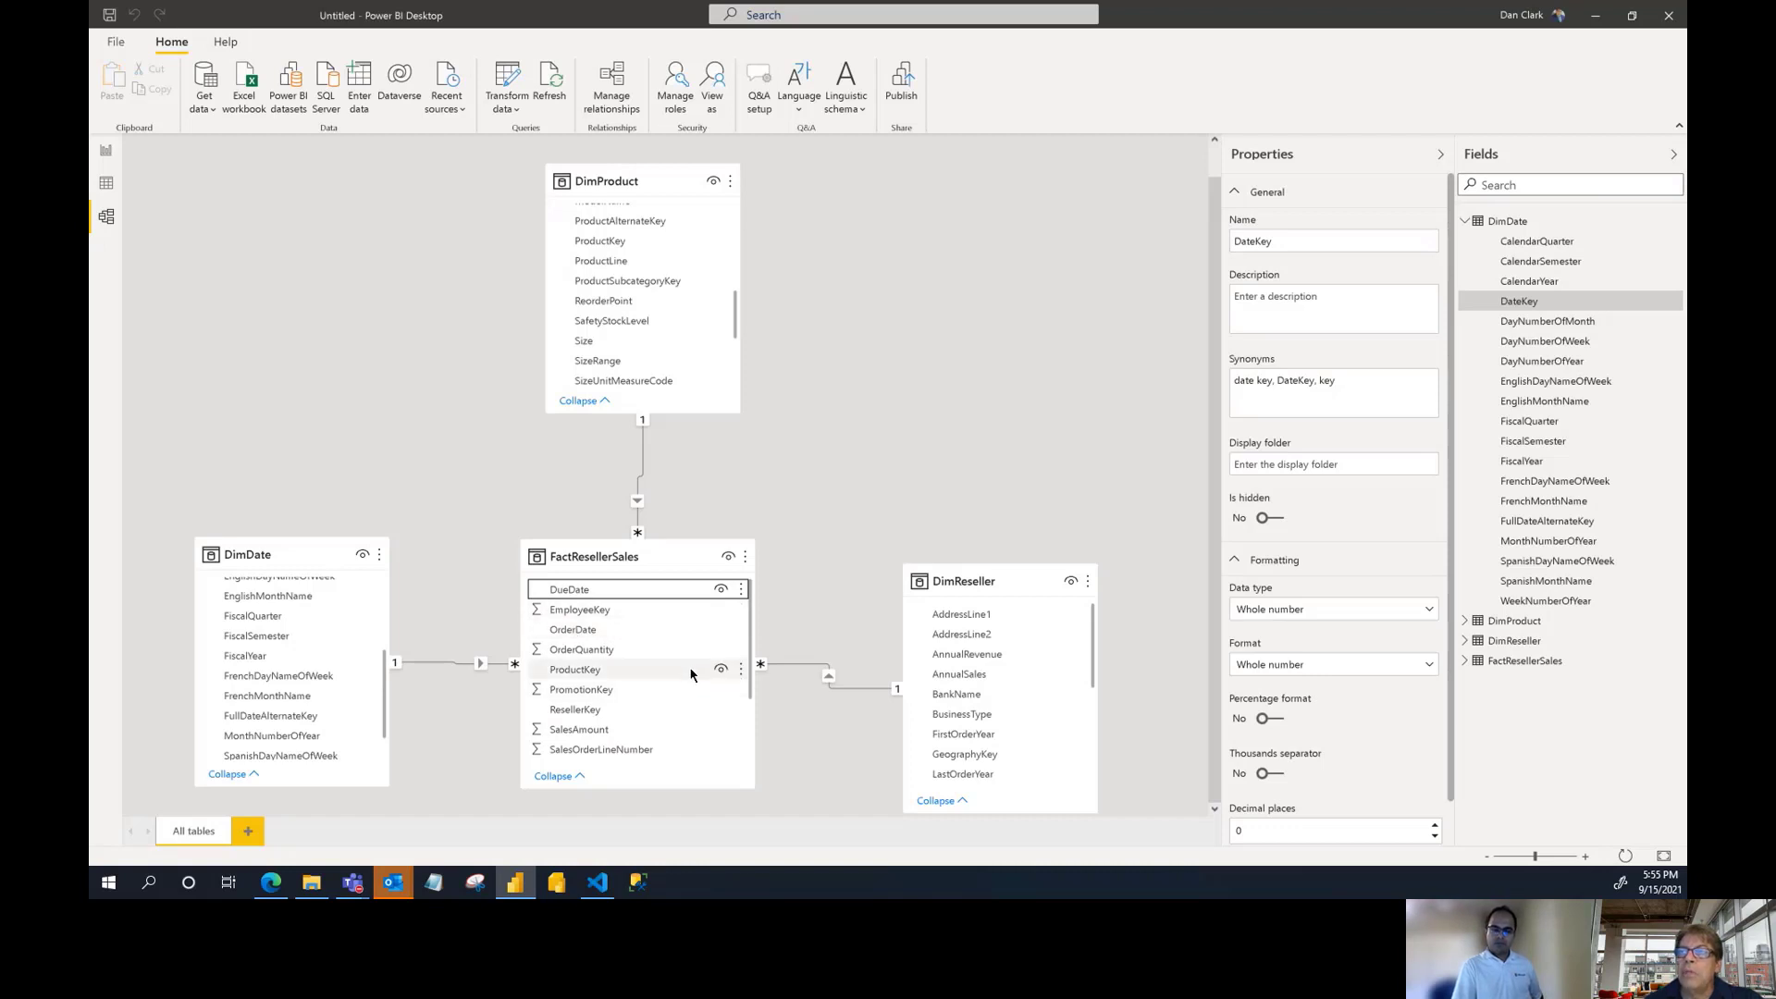
Review the cardinality options of the FactResellerSales–DimReseller relationship and set its cross filter direction to Both
left_click(855, 690)
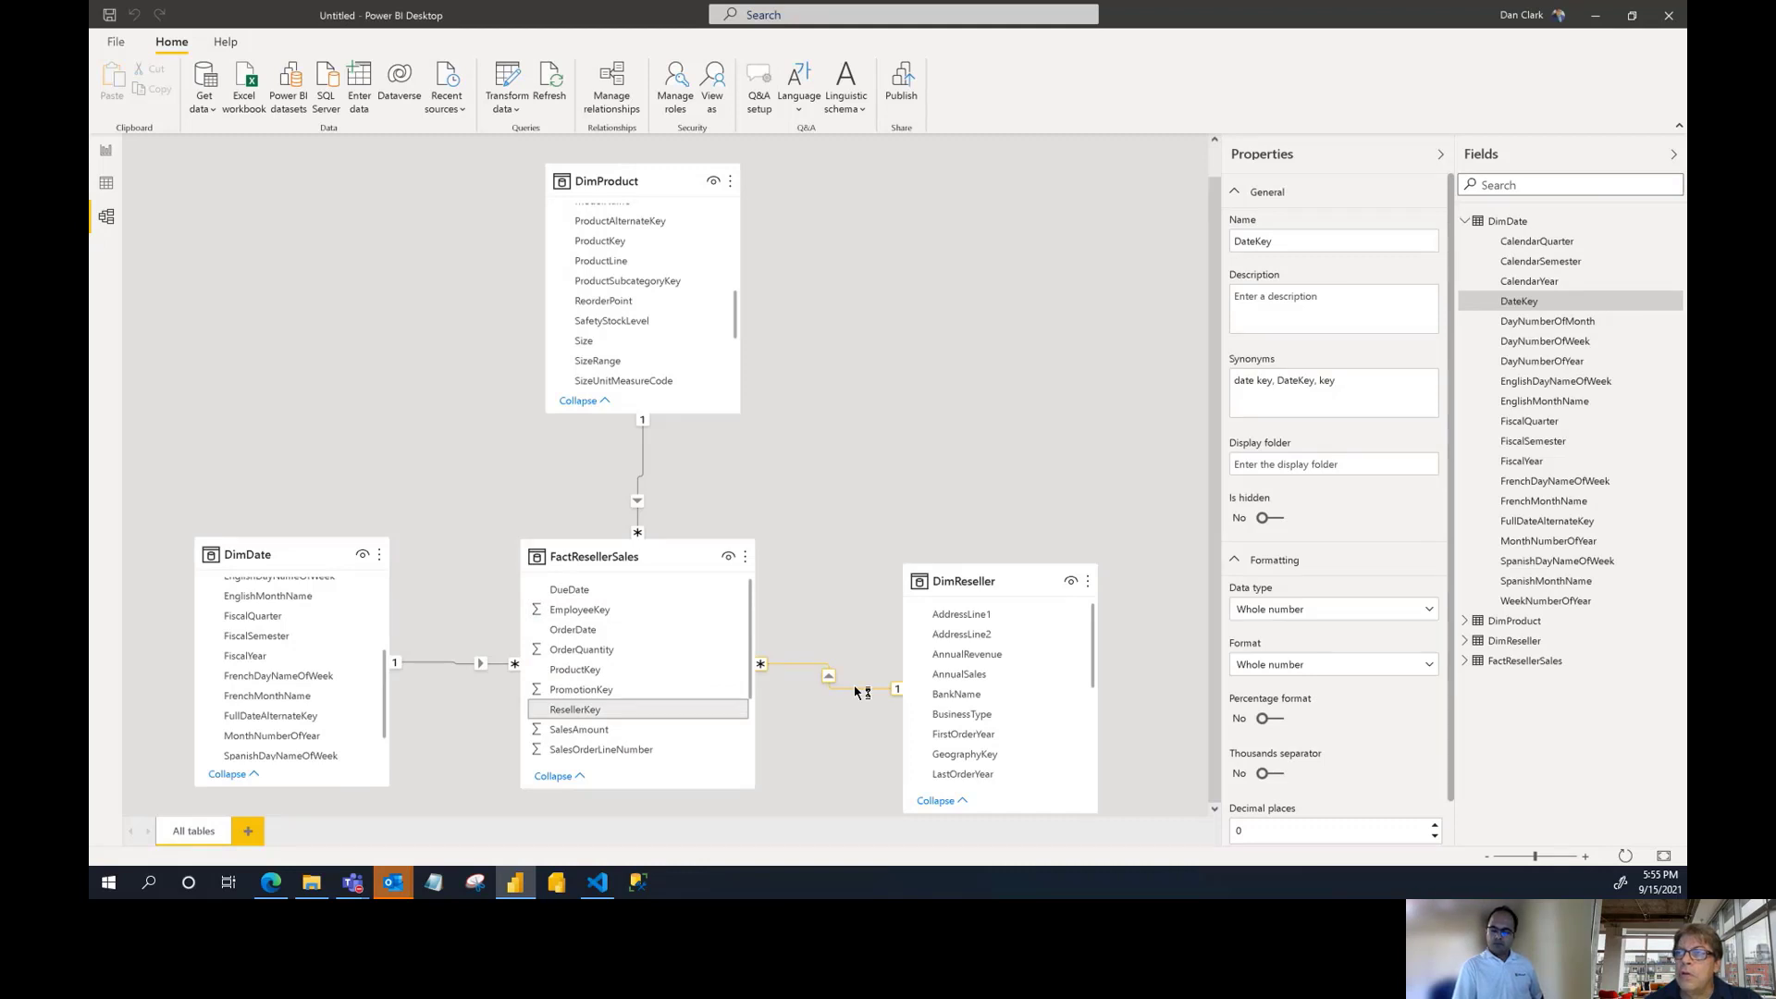
double_click(855, 690)
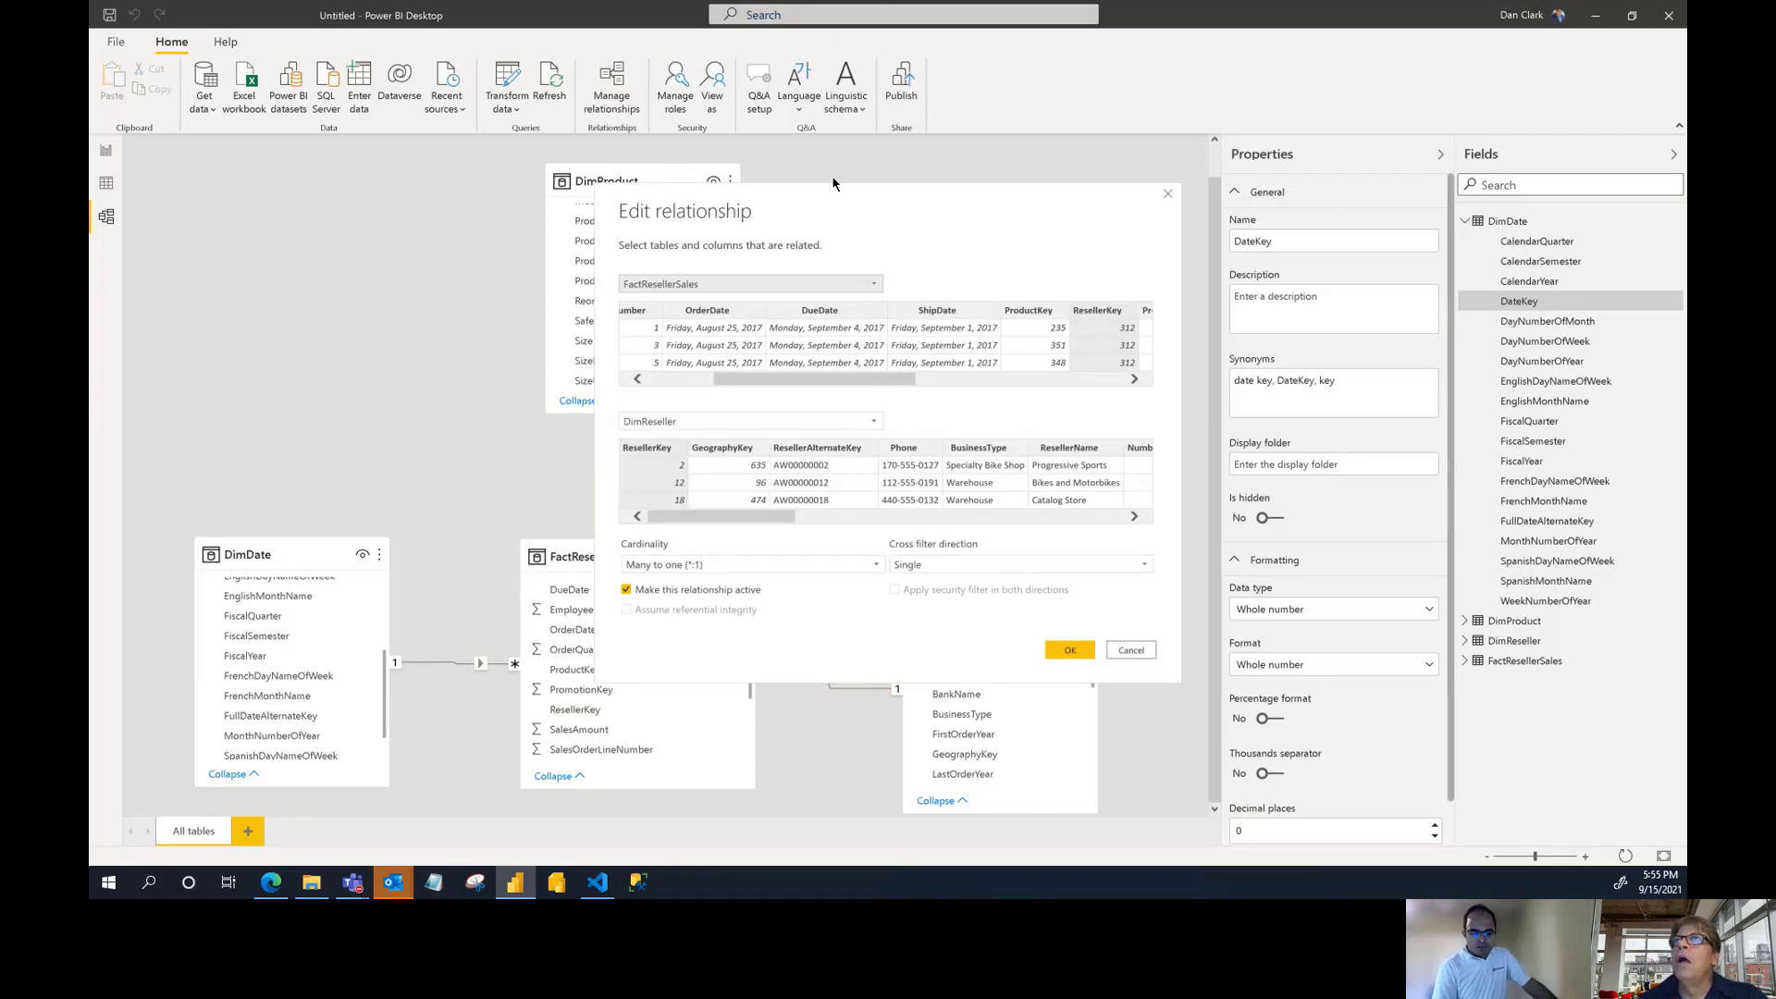
left_click_drag(838, 197, 798, 150)
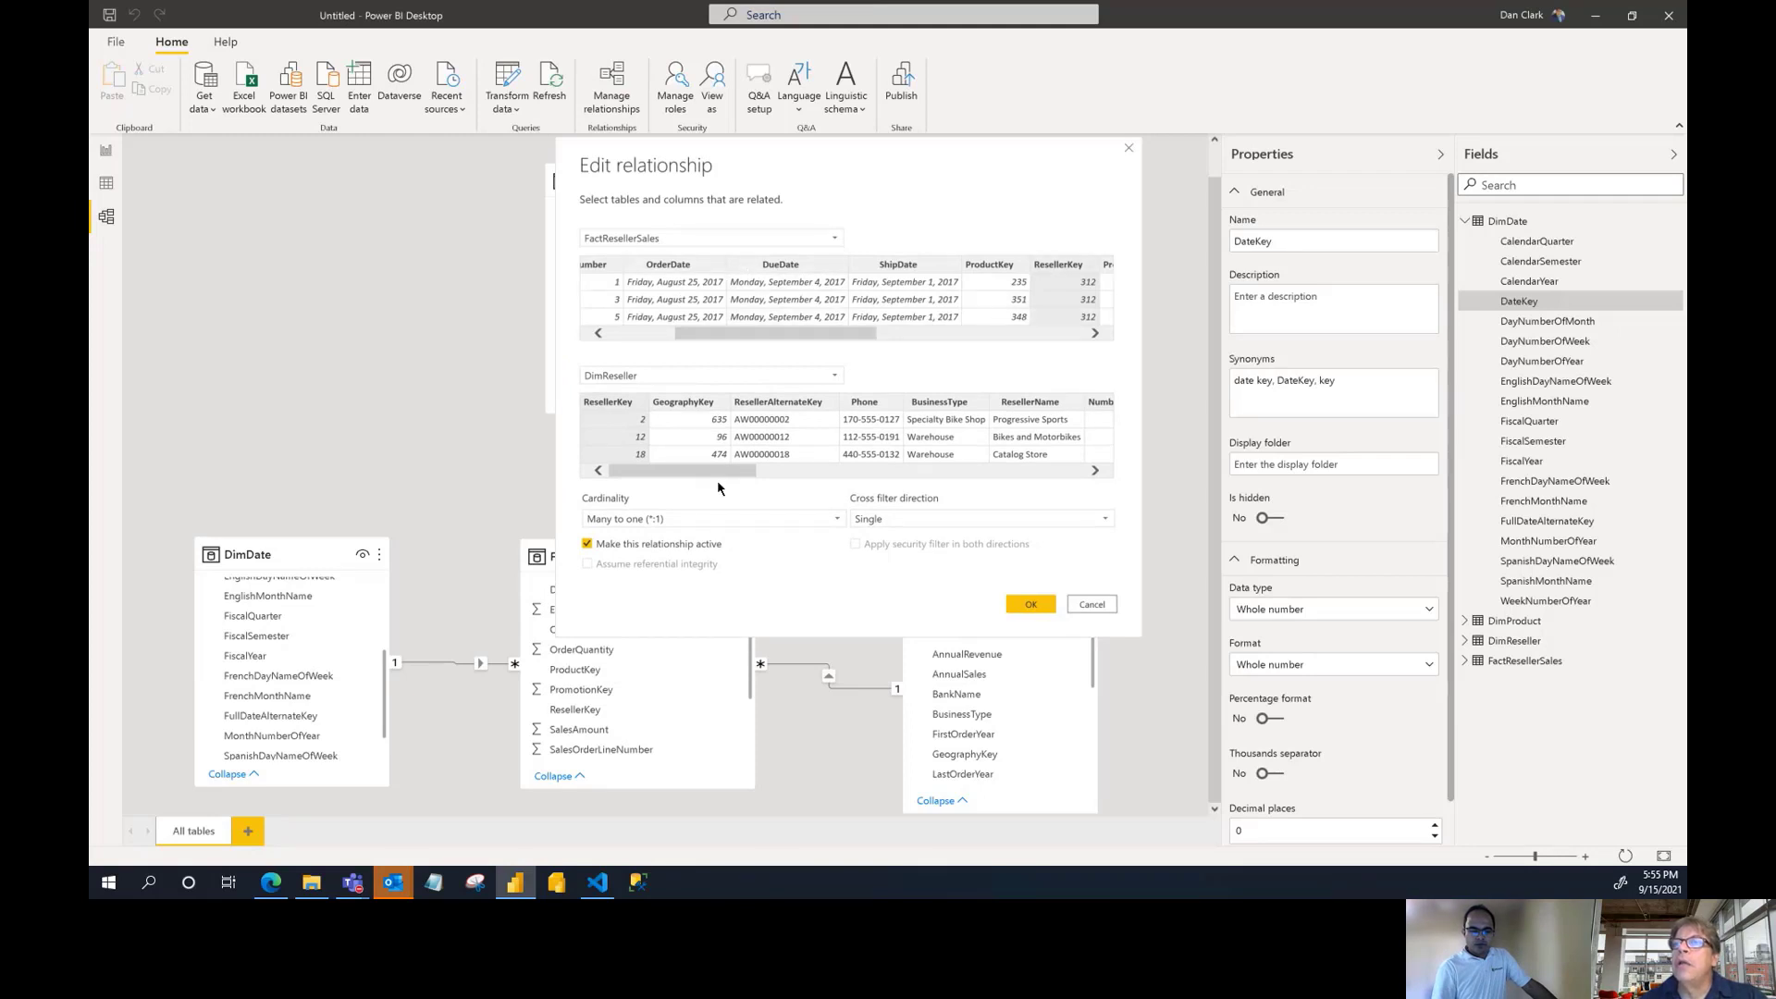
left_click(840, 521)
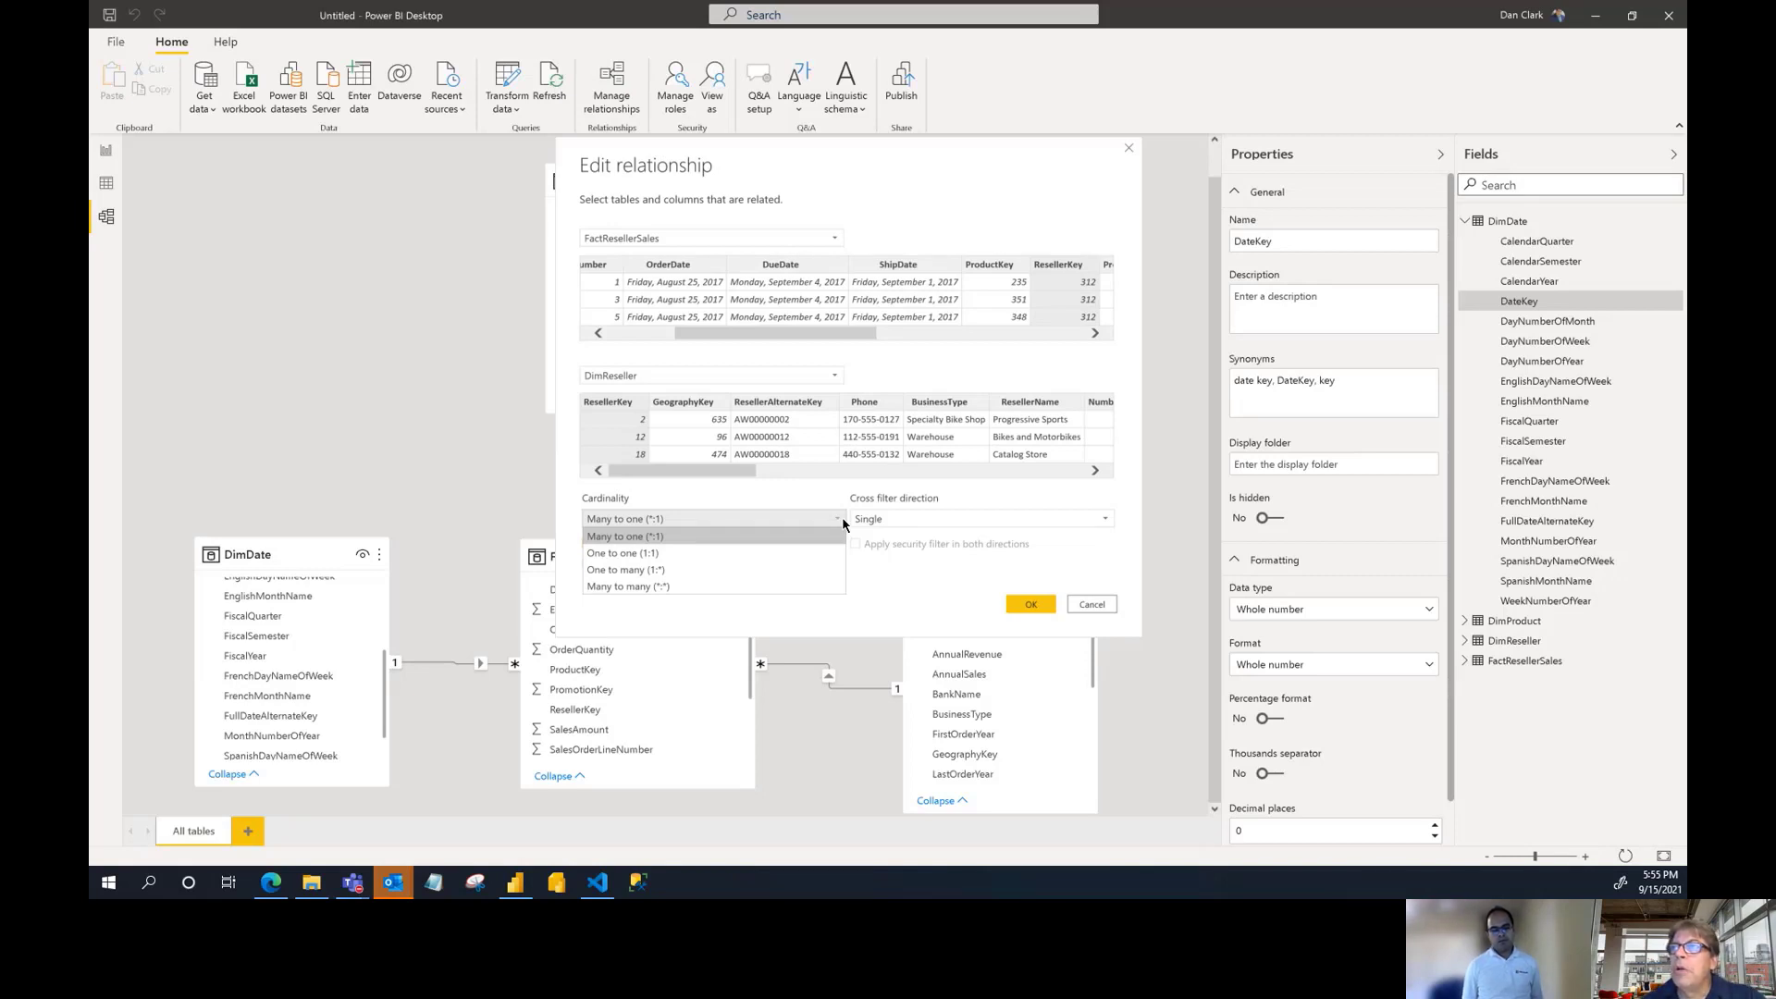
left_click(842, 516)
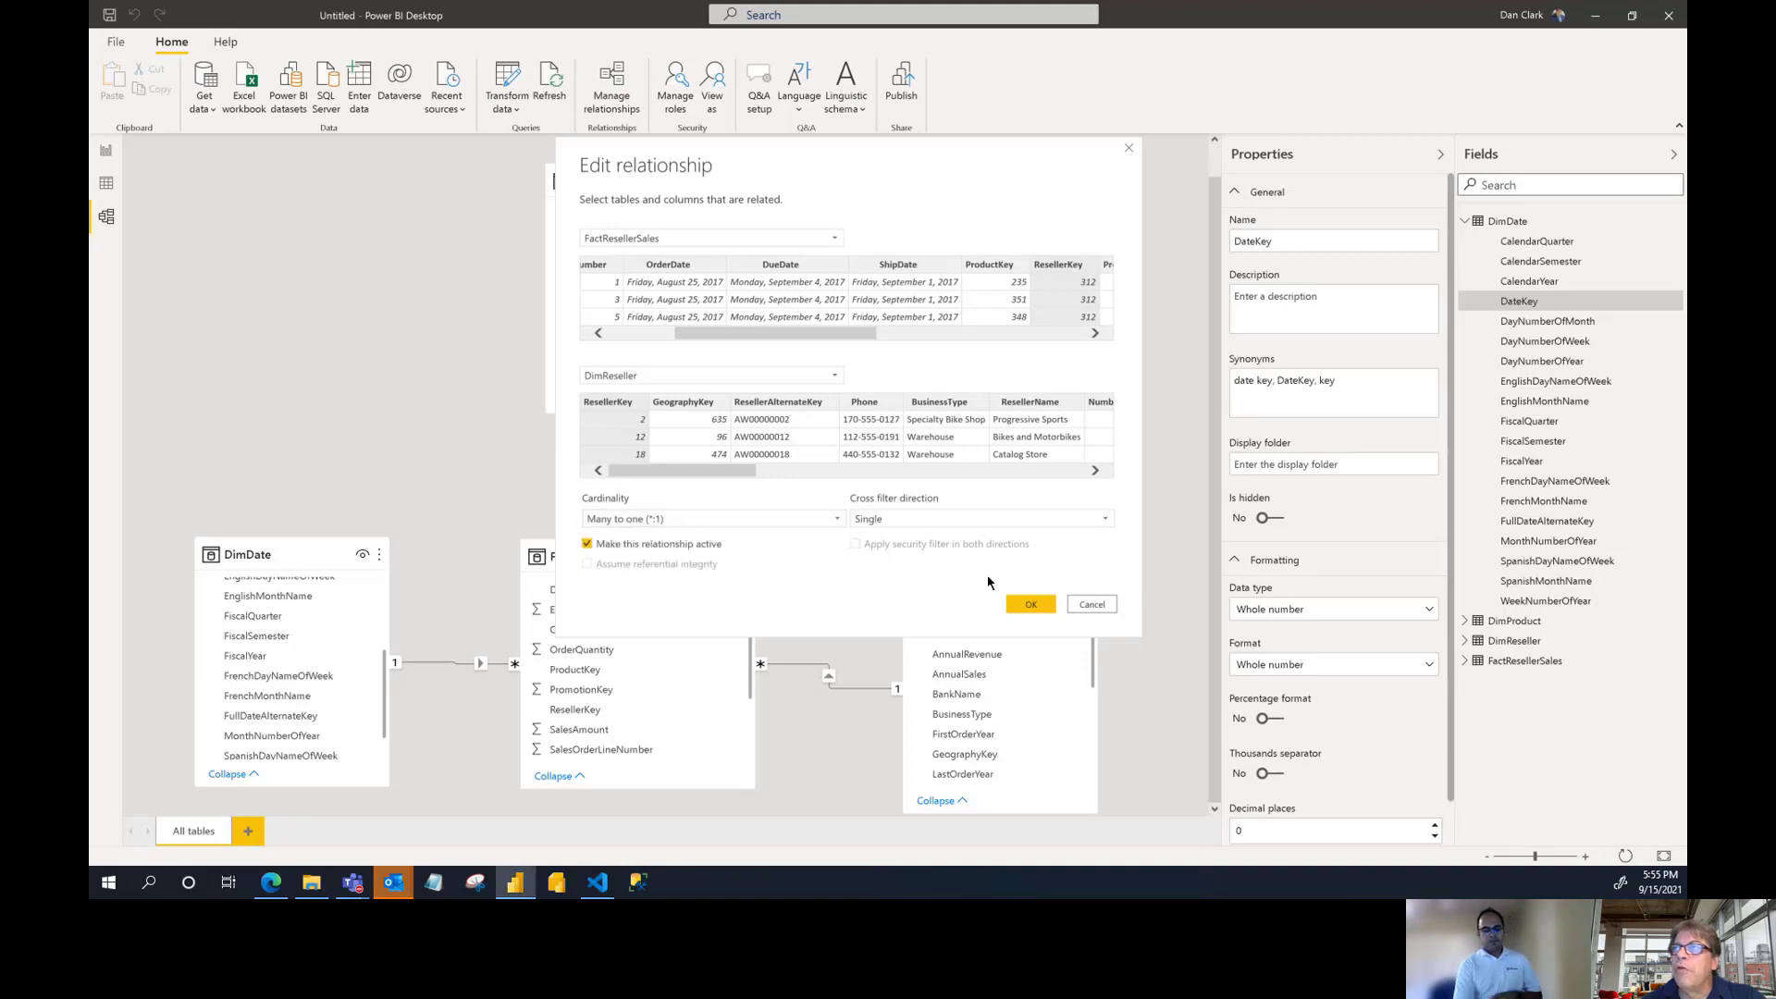
left_click(1107, 519)
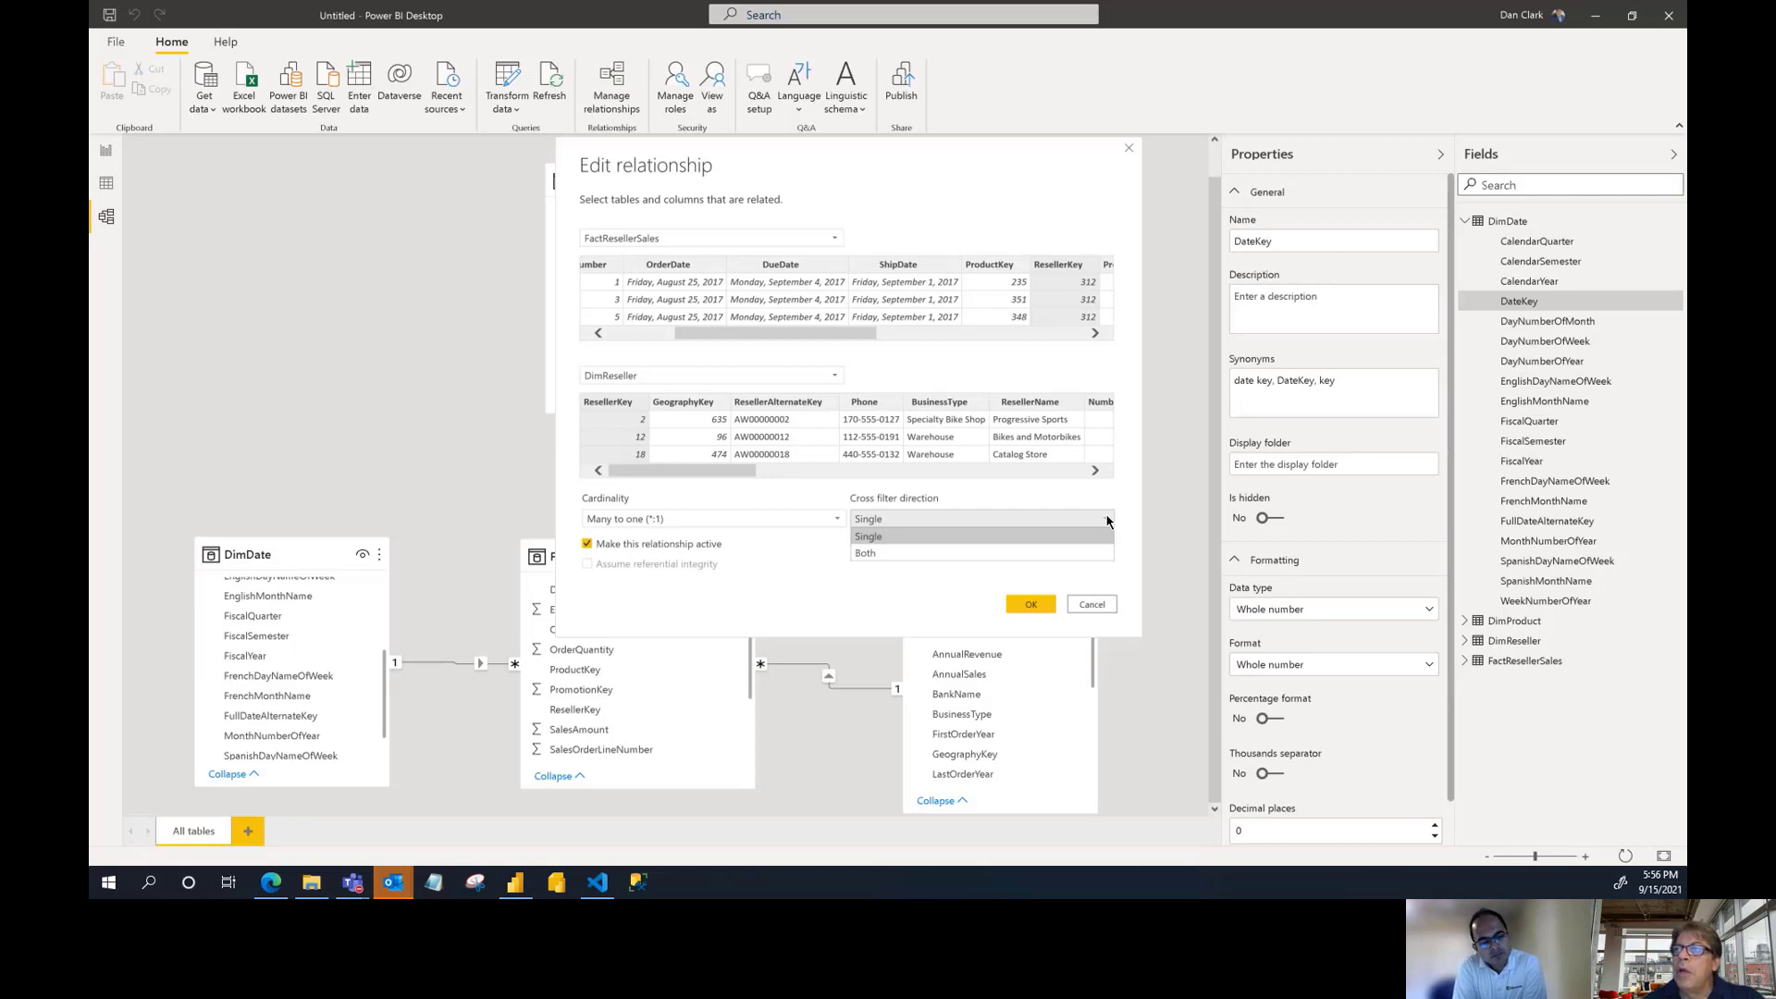
left_click(1068, 554)
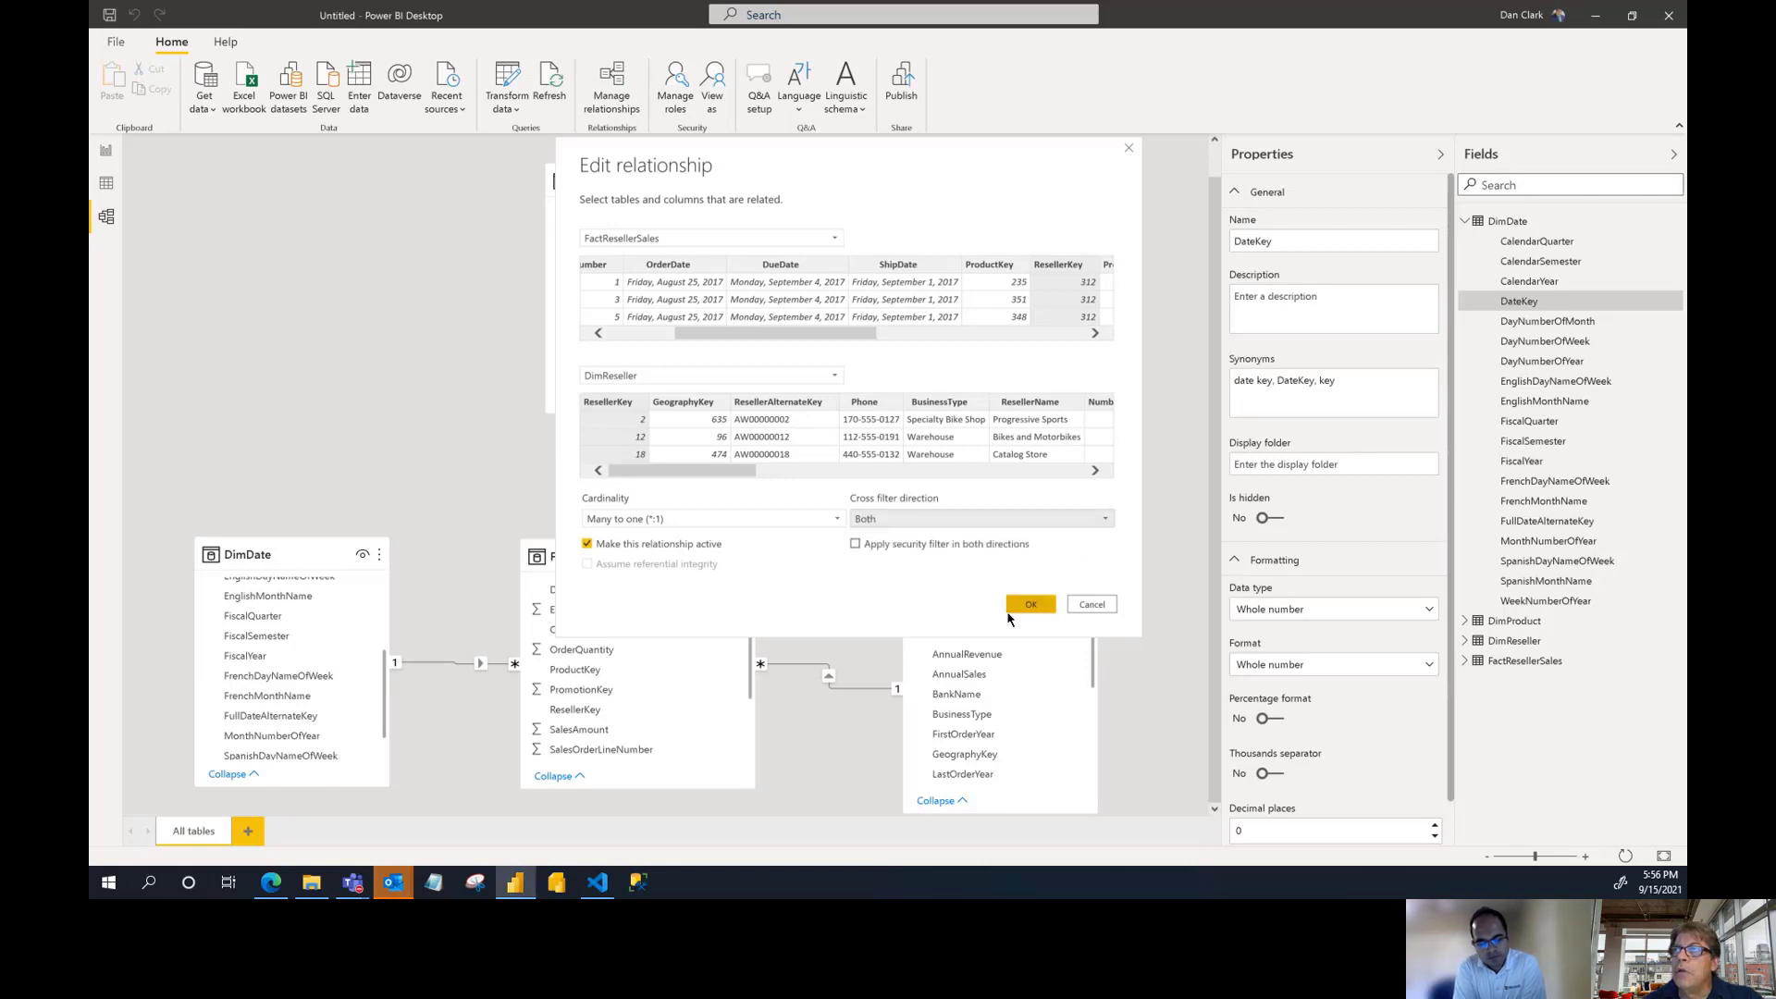
left_click(1047, 603)
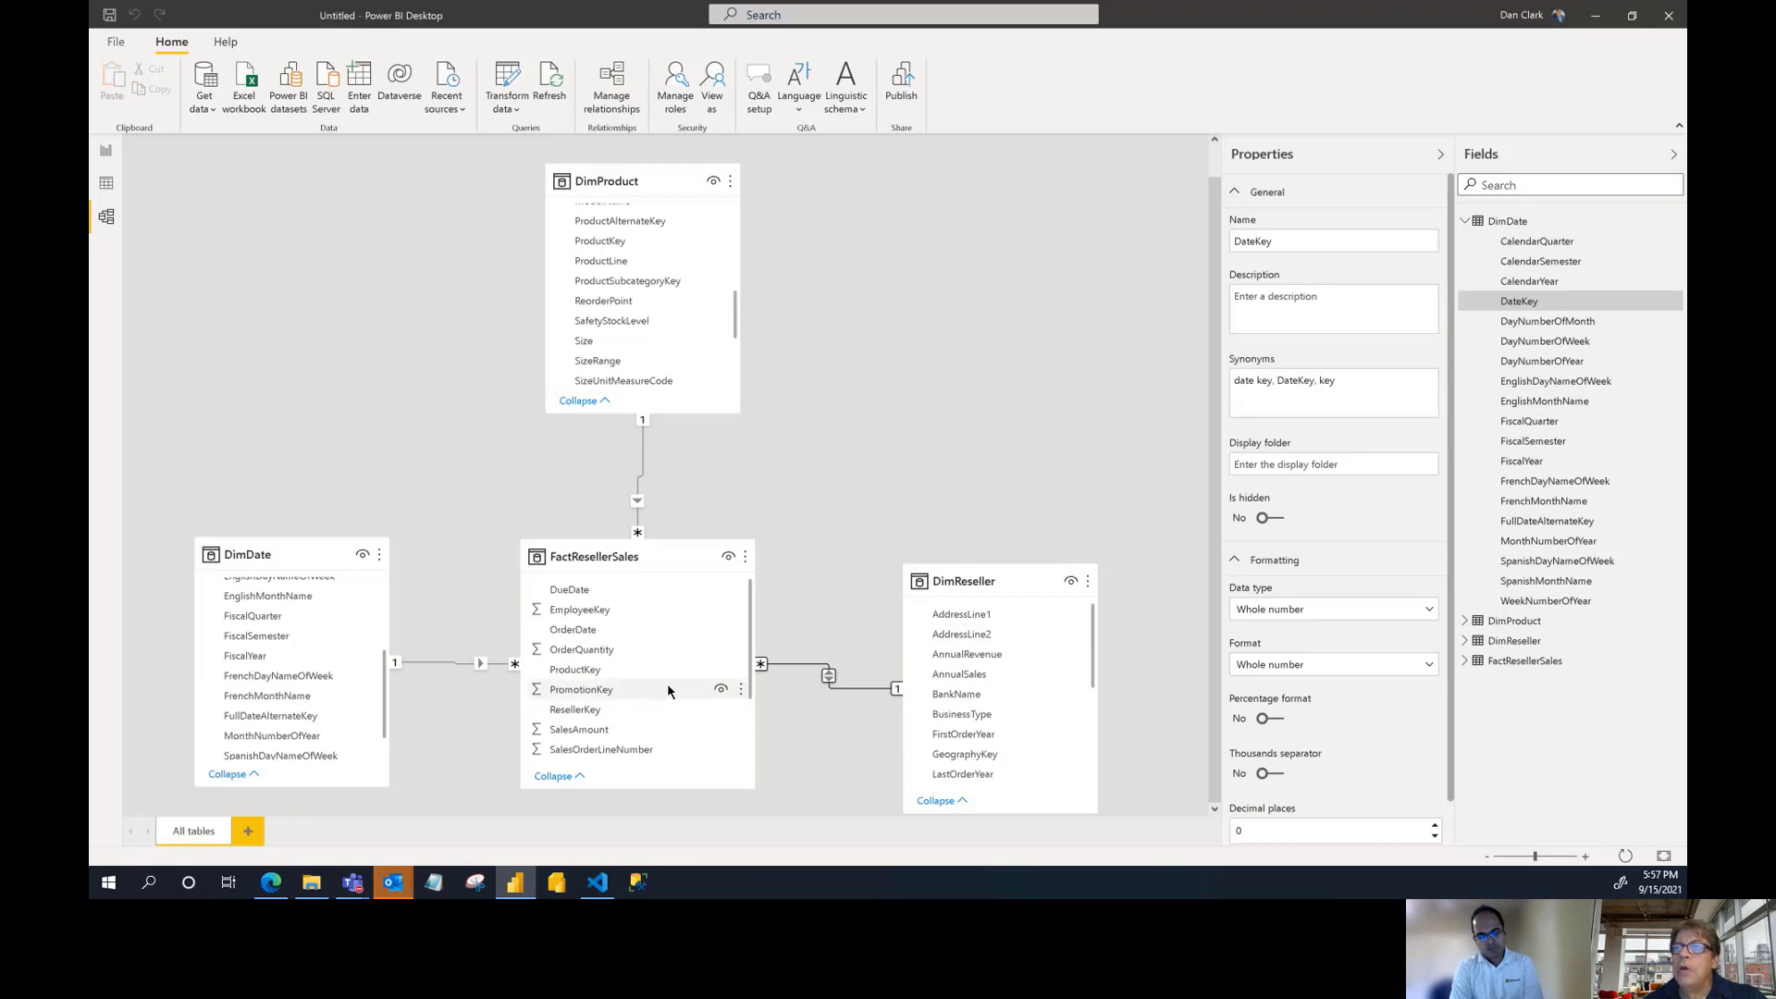
Set the cross filter direction of the relationship between FactResellerSales and DimReseller back to Single
scroll(666, 682, "down", 2)
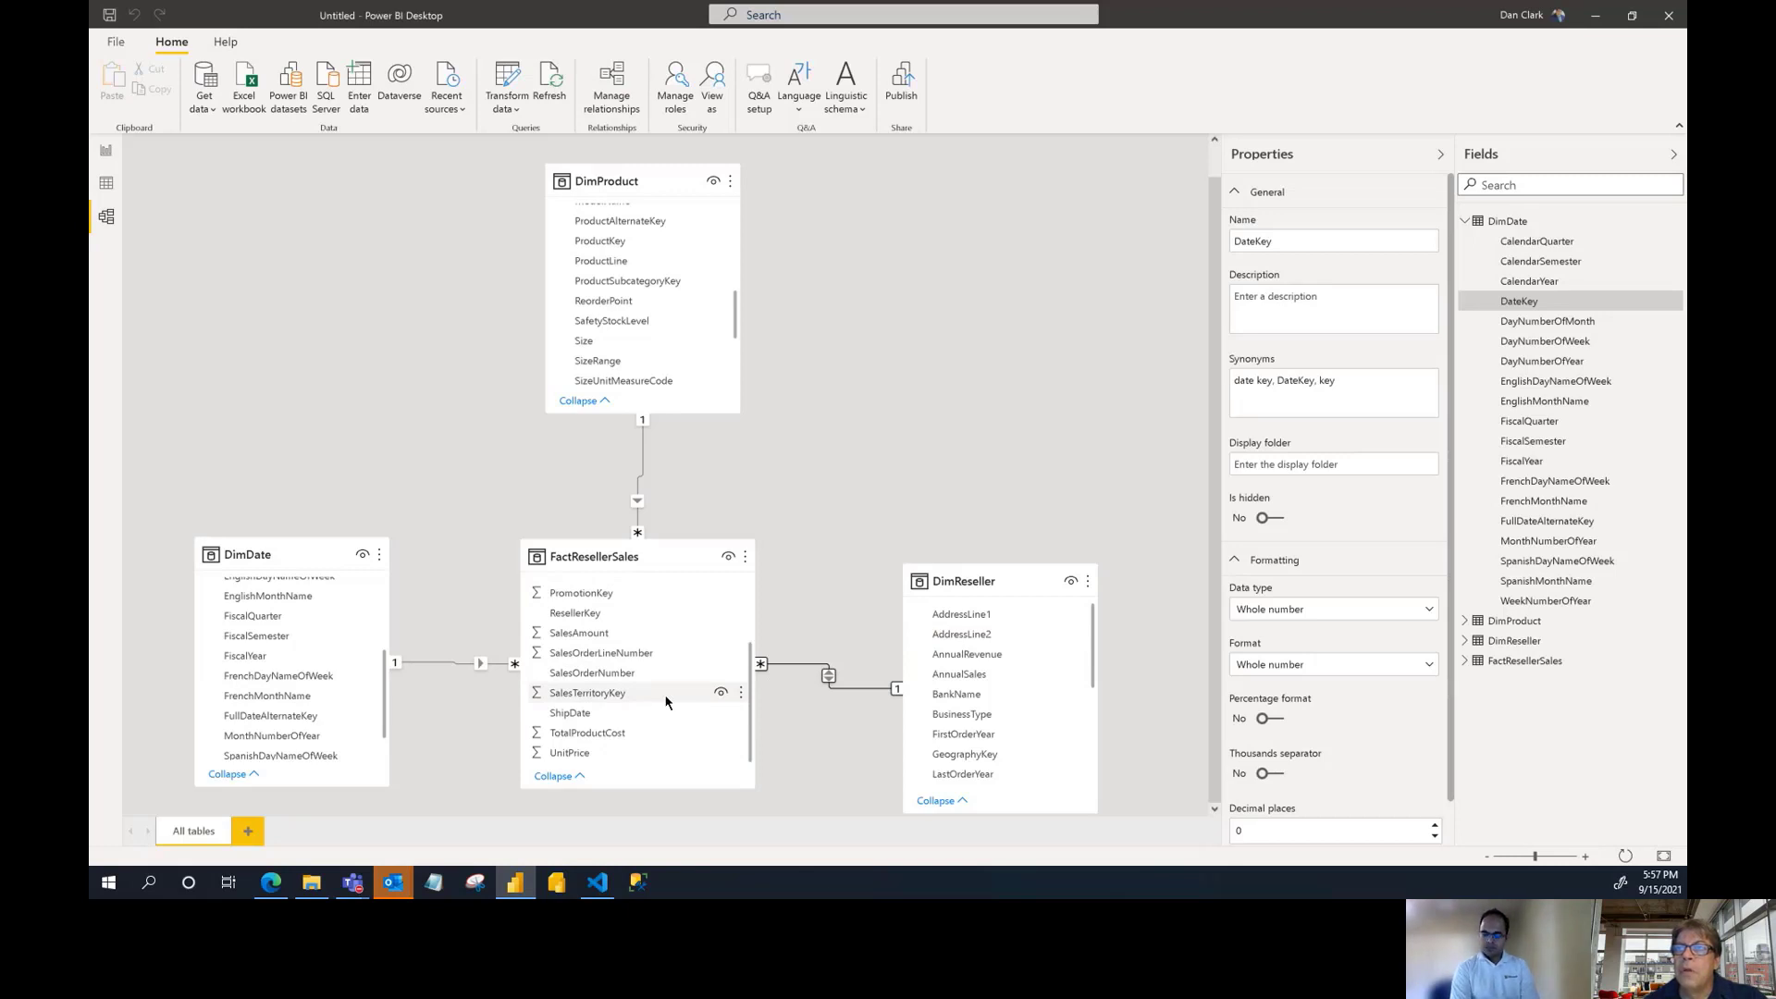
scroll(666, 702, "up", 3)
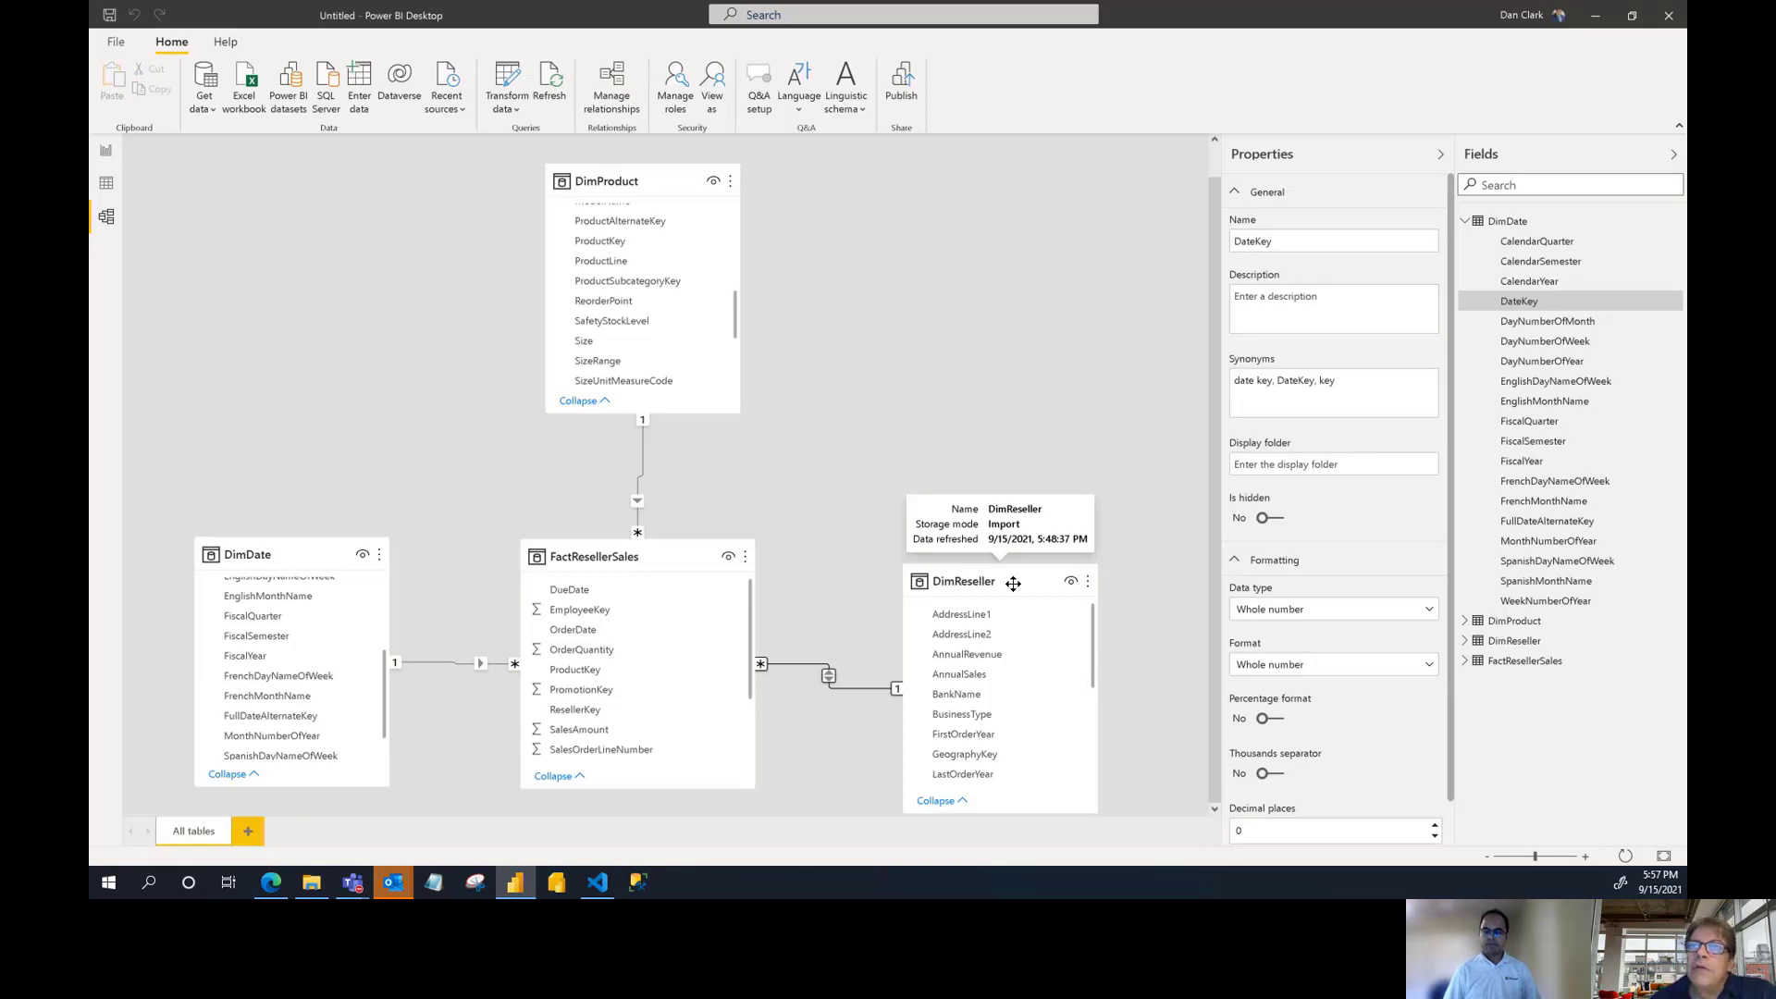
right_click(830, 681)
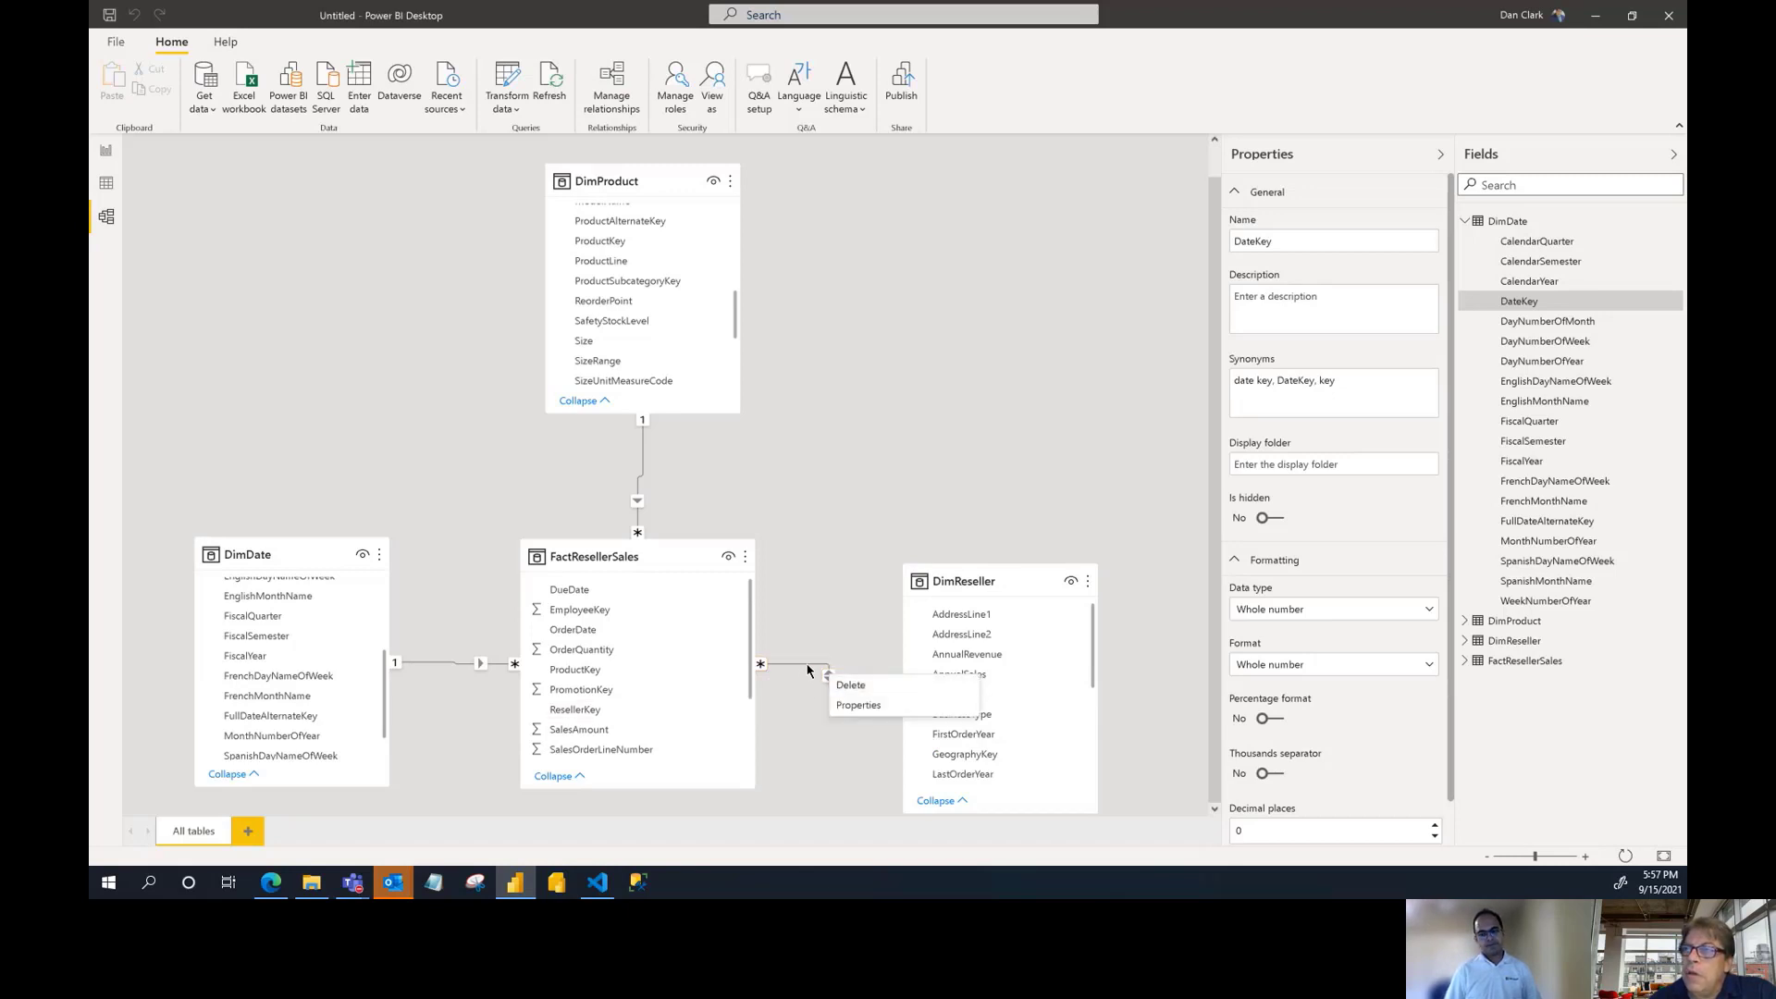
left_click(807, 671)
double_click(807, 671)
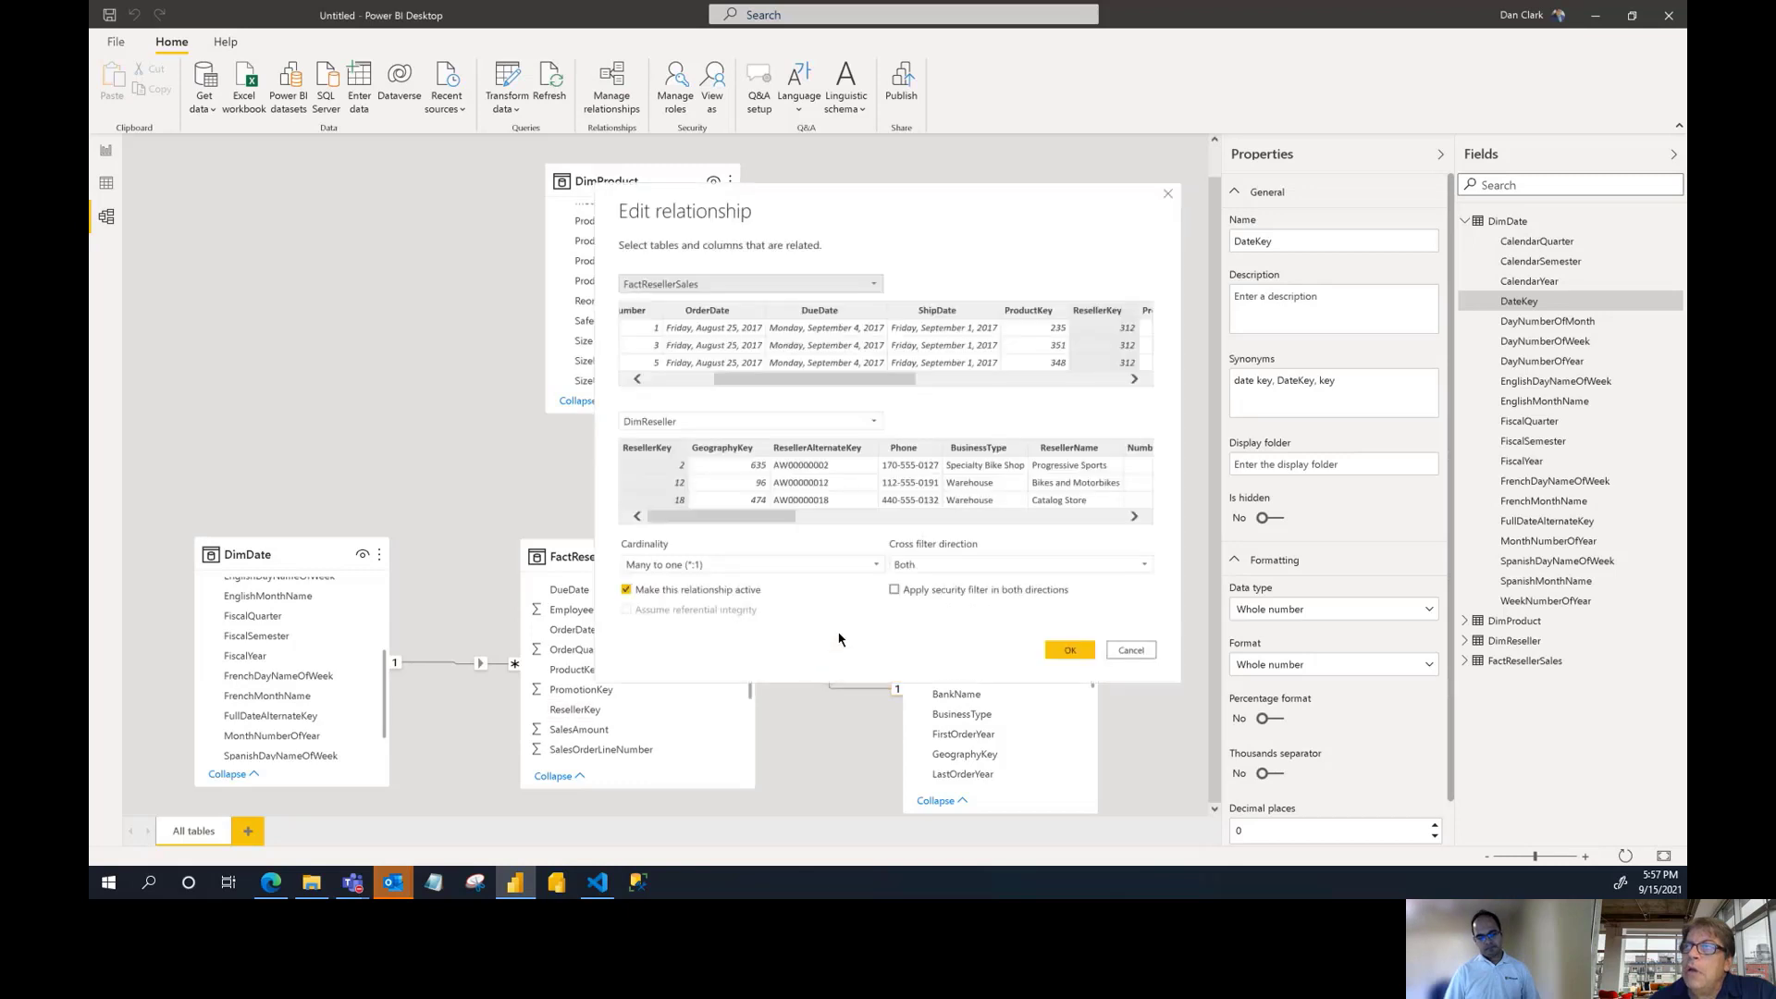
left_click(984, 563)
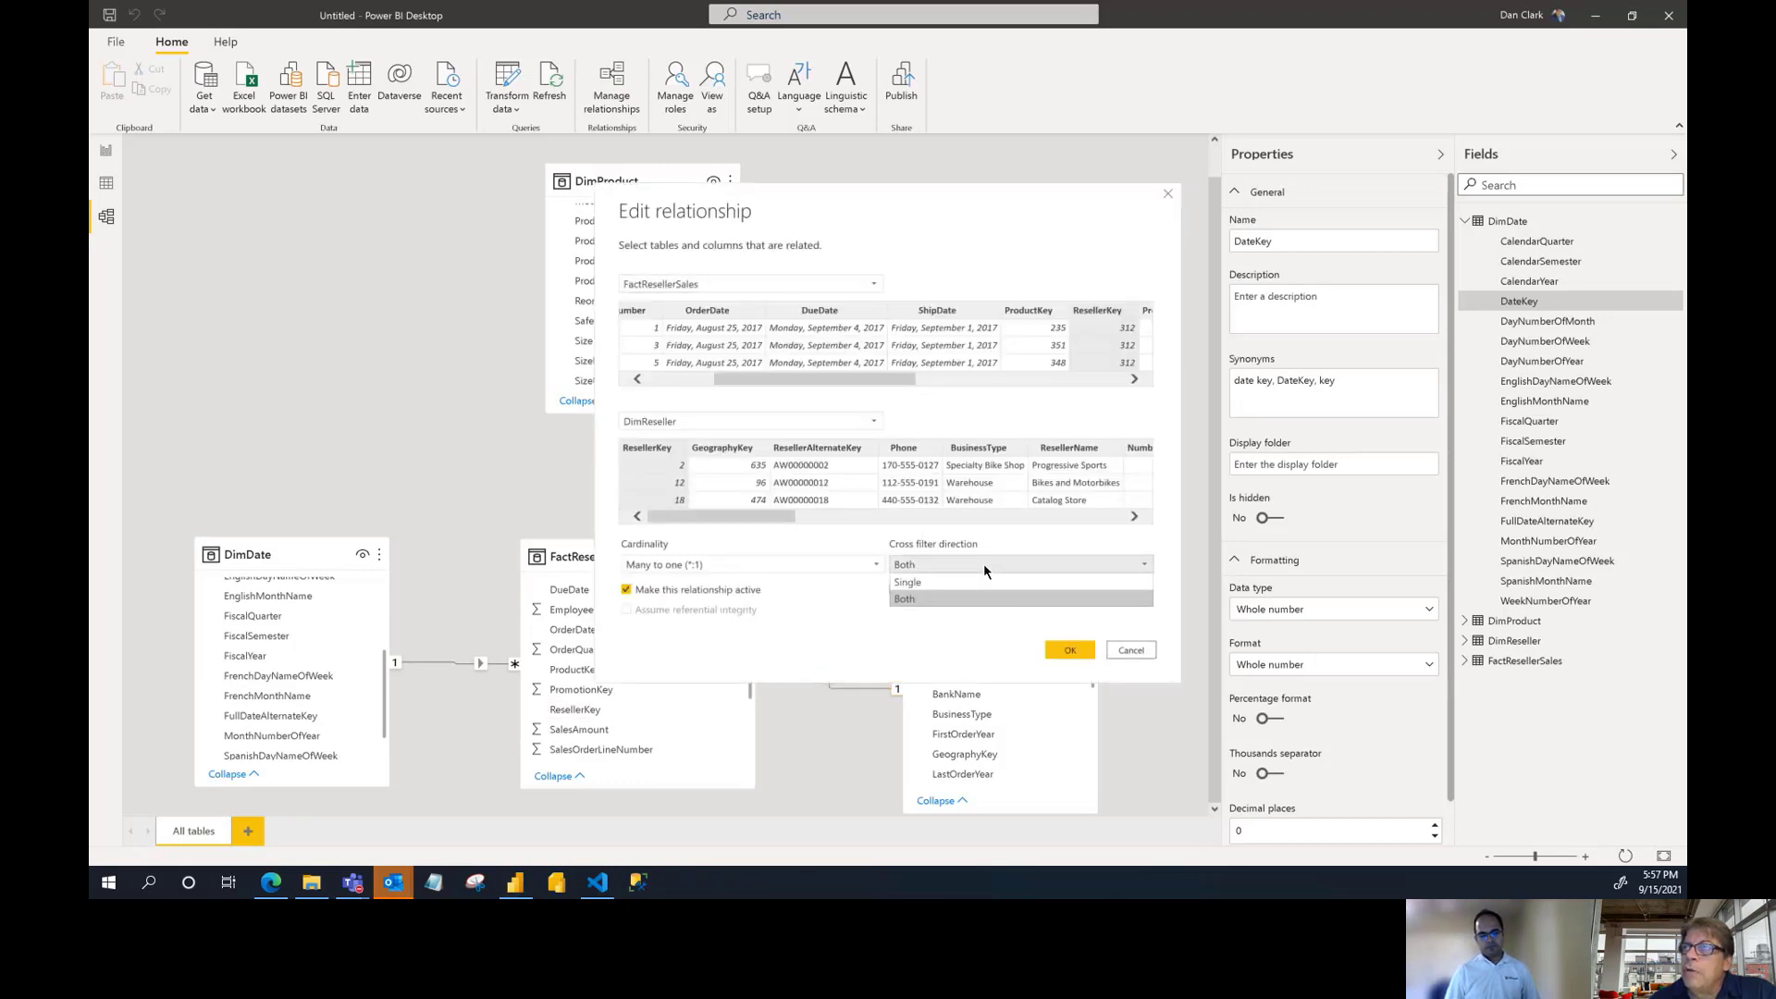
left_click(974, 575)
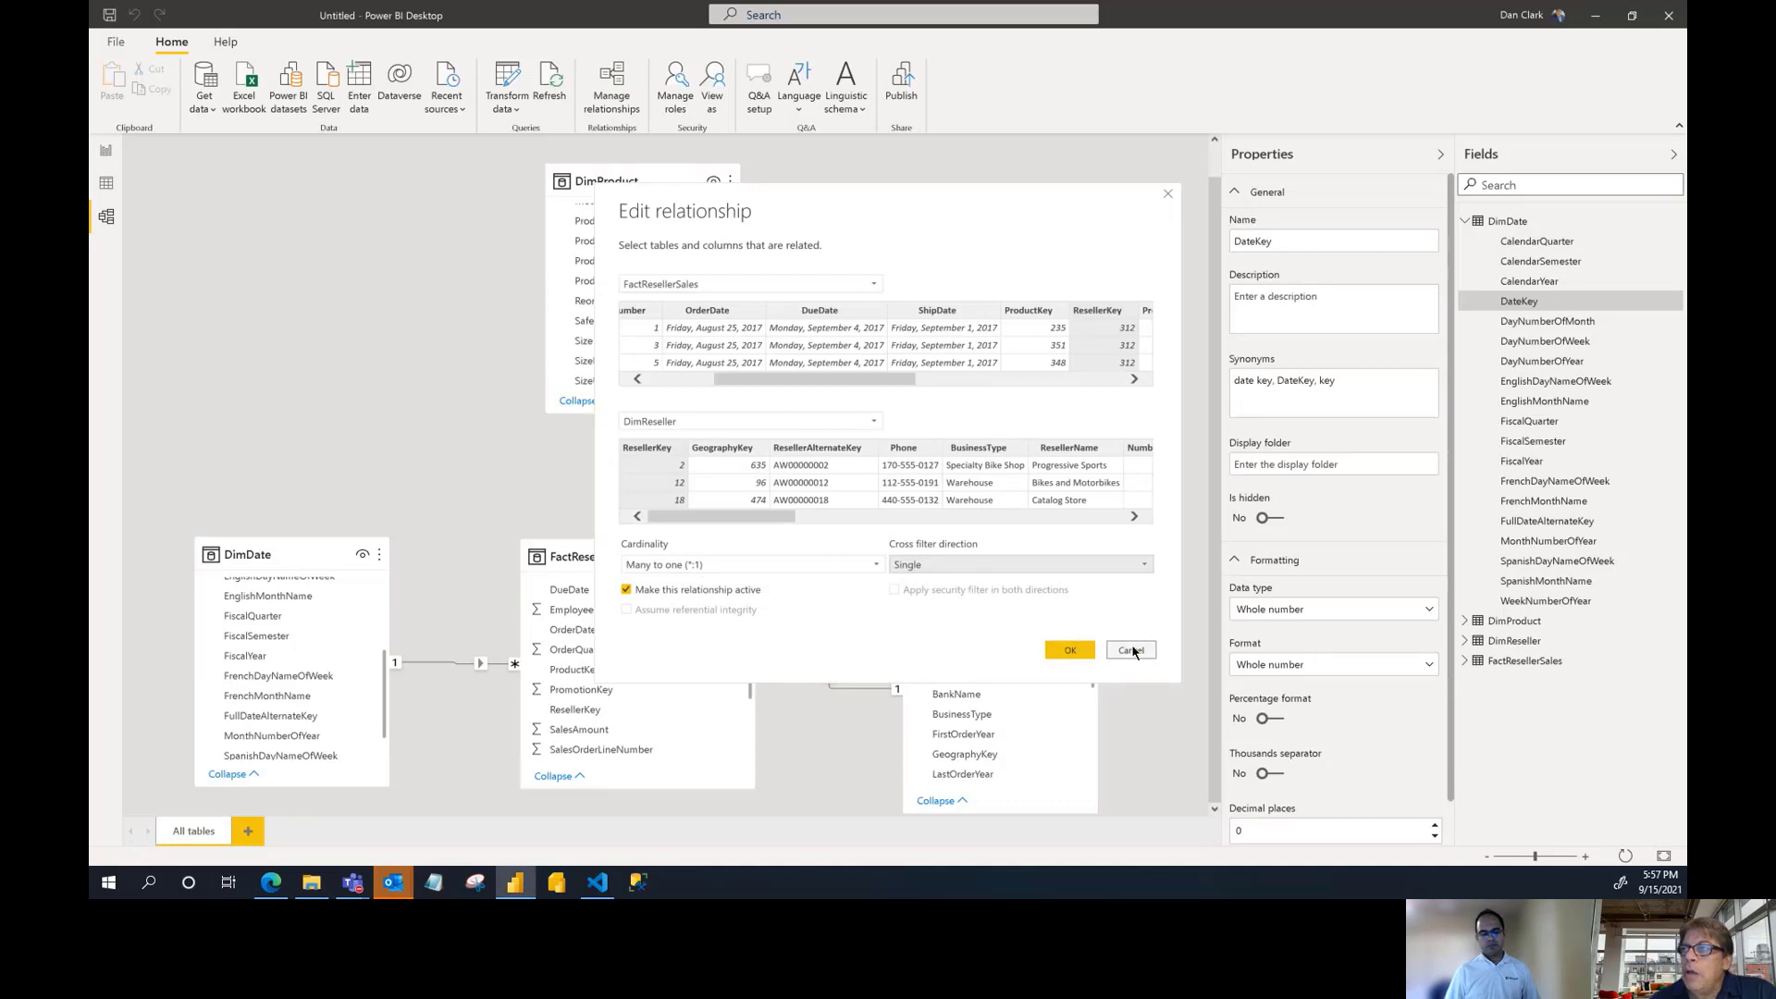
left_click(1064, 651)
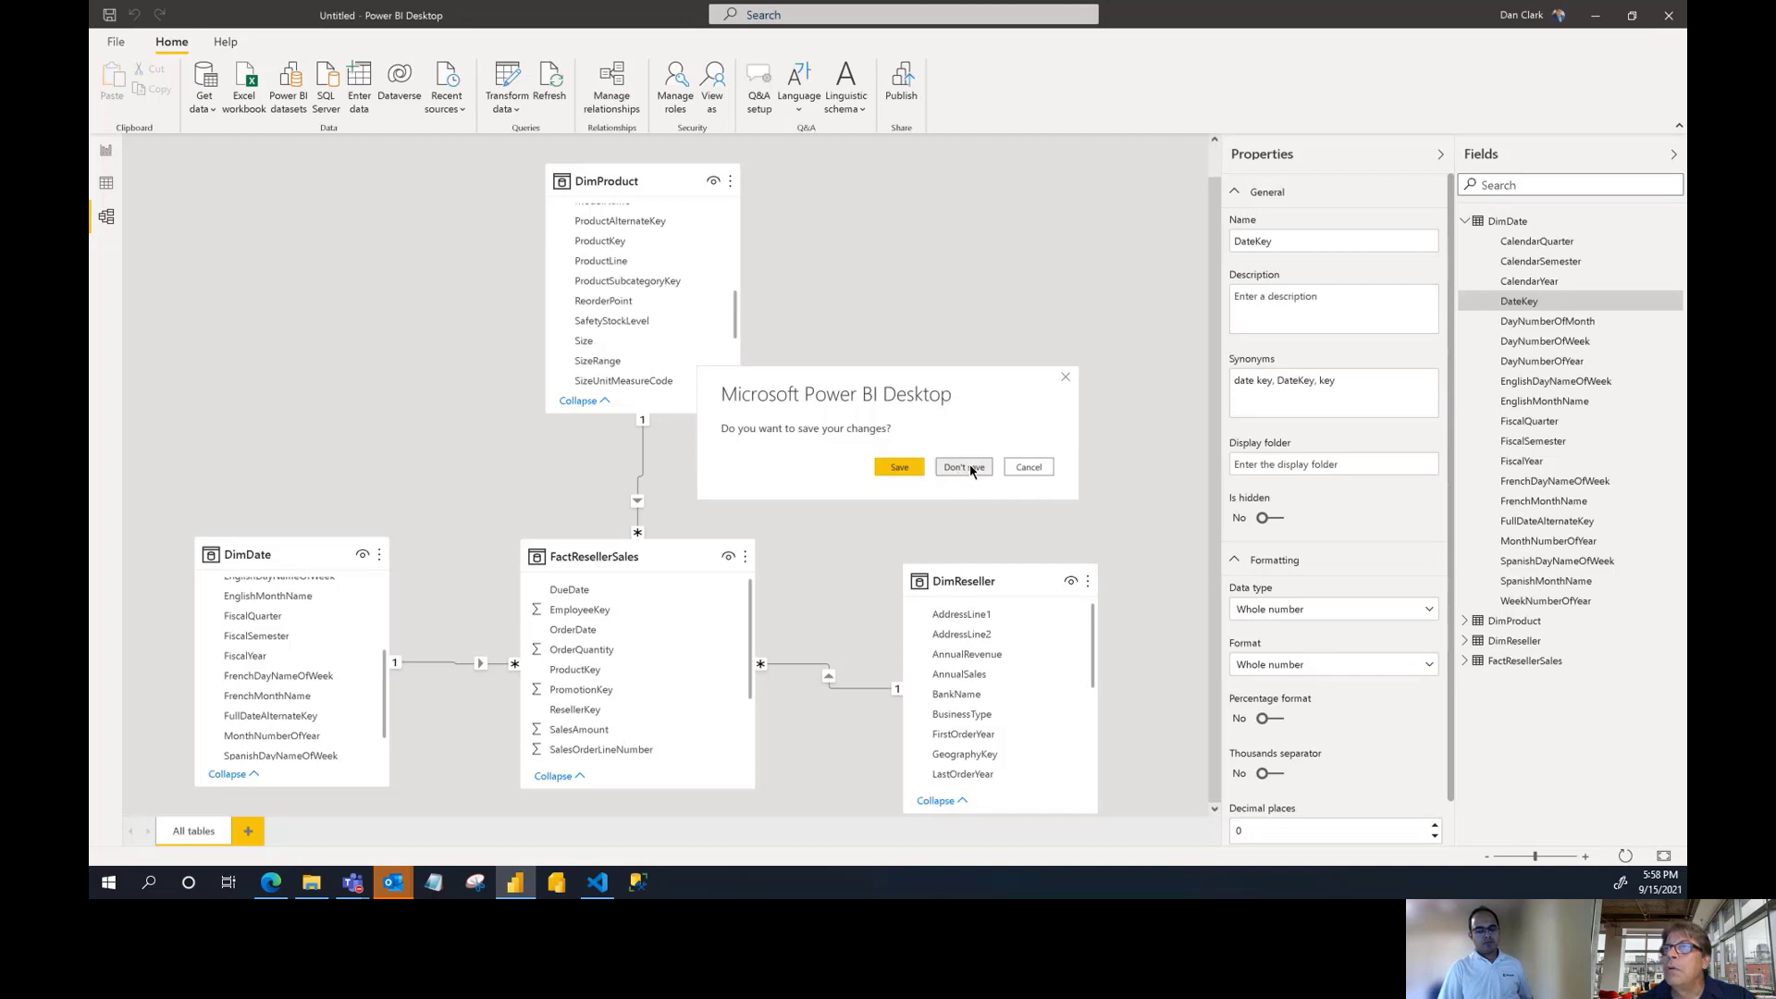
Close the current report without saving its changes, and close the singletable.xlsx workbook in Excel
left_click(964, 468)
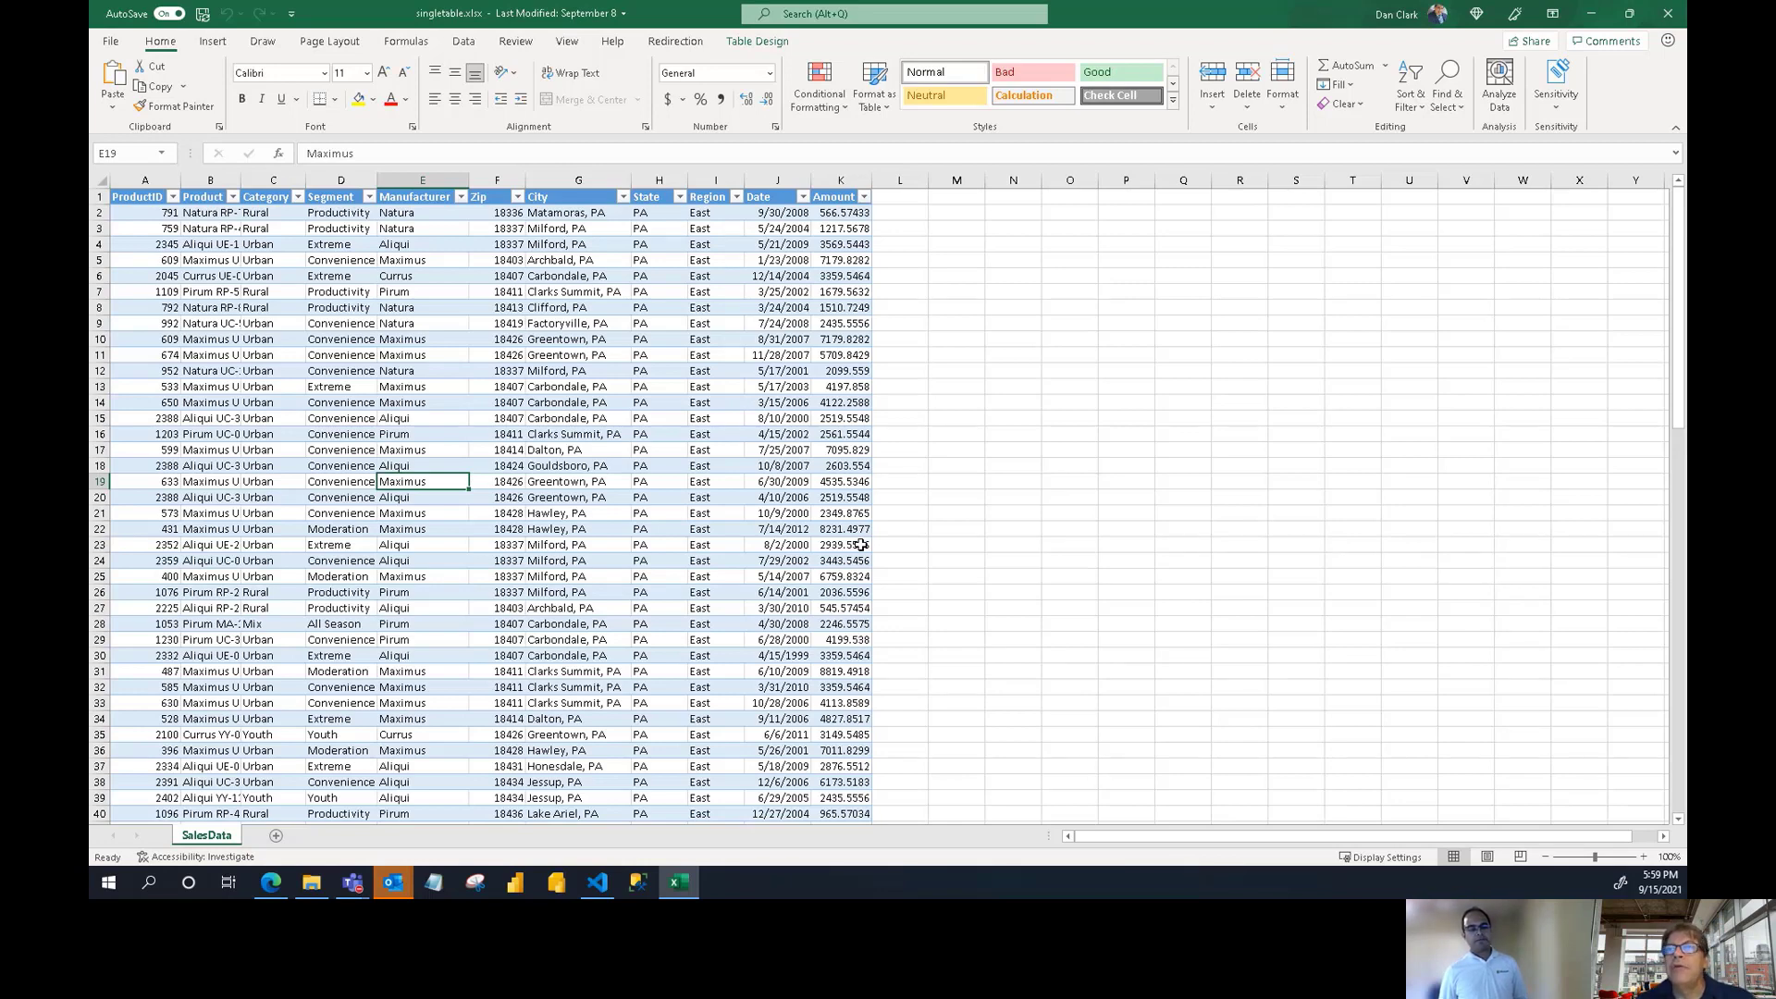
left_click(1667, 15)
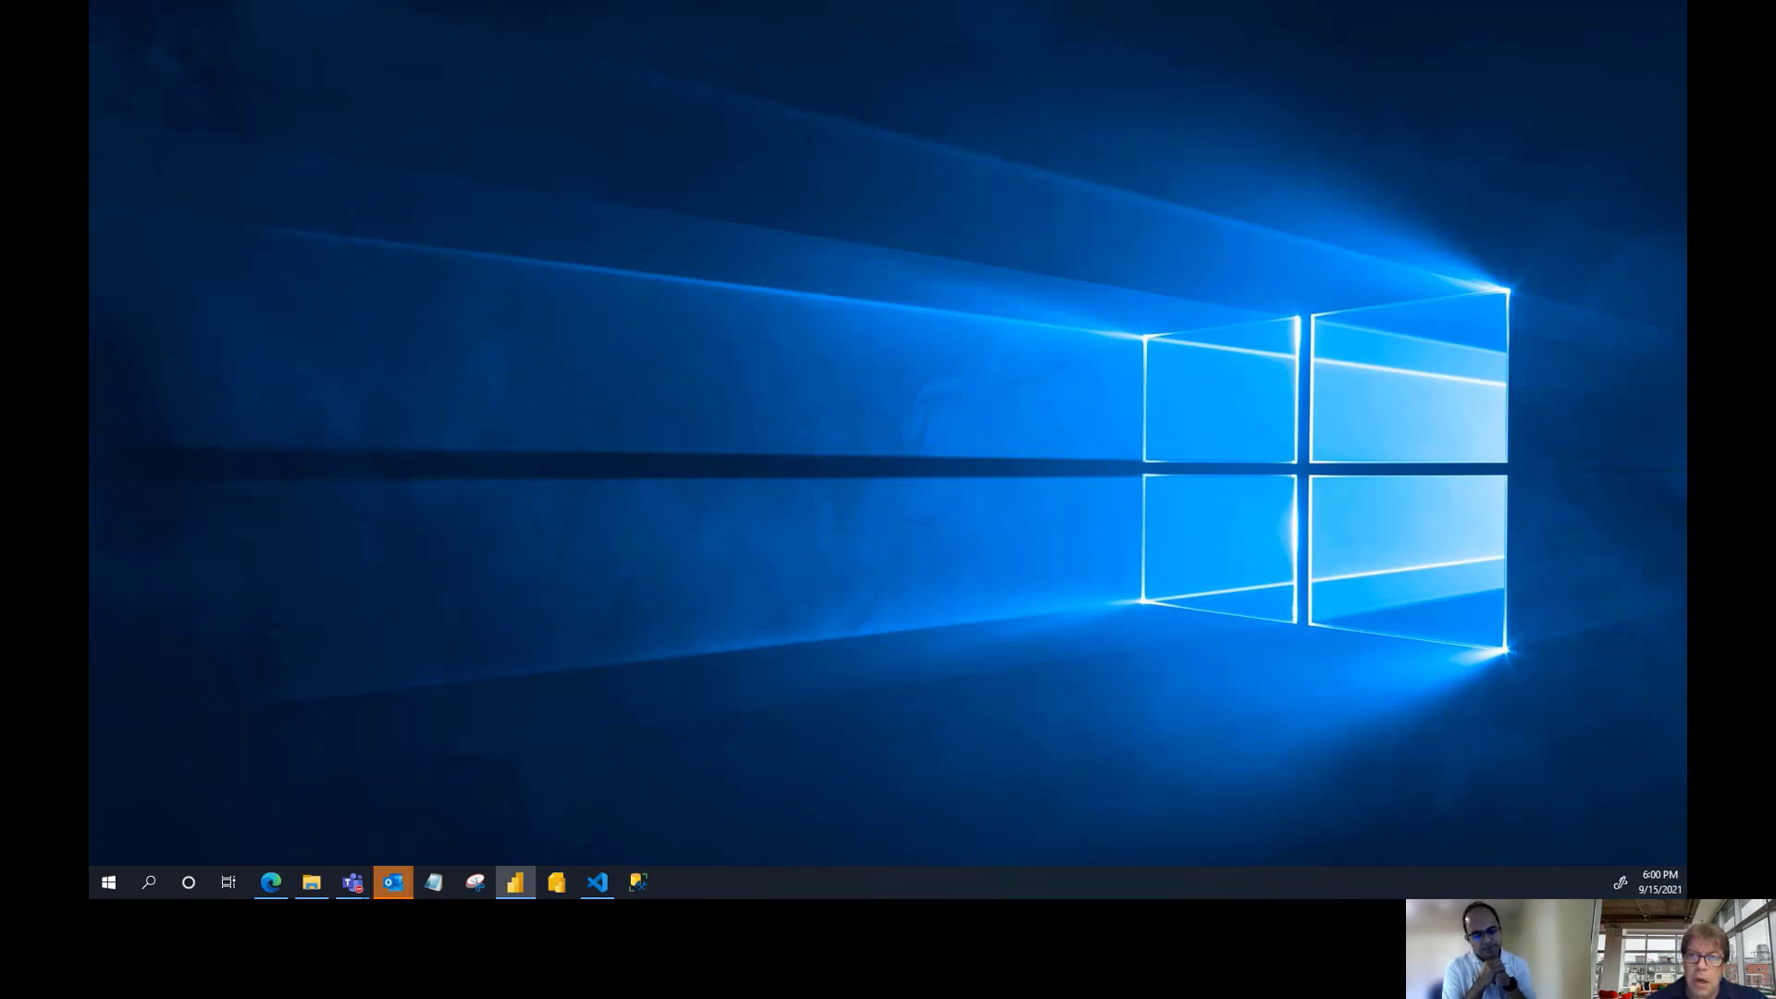
Bring the new blank Power BI Desktop report fully into view and maximize its window
left_click_drag(1378, 888, 1369, 112)
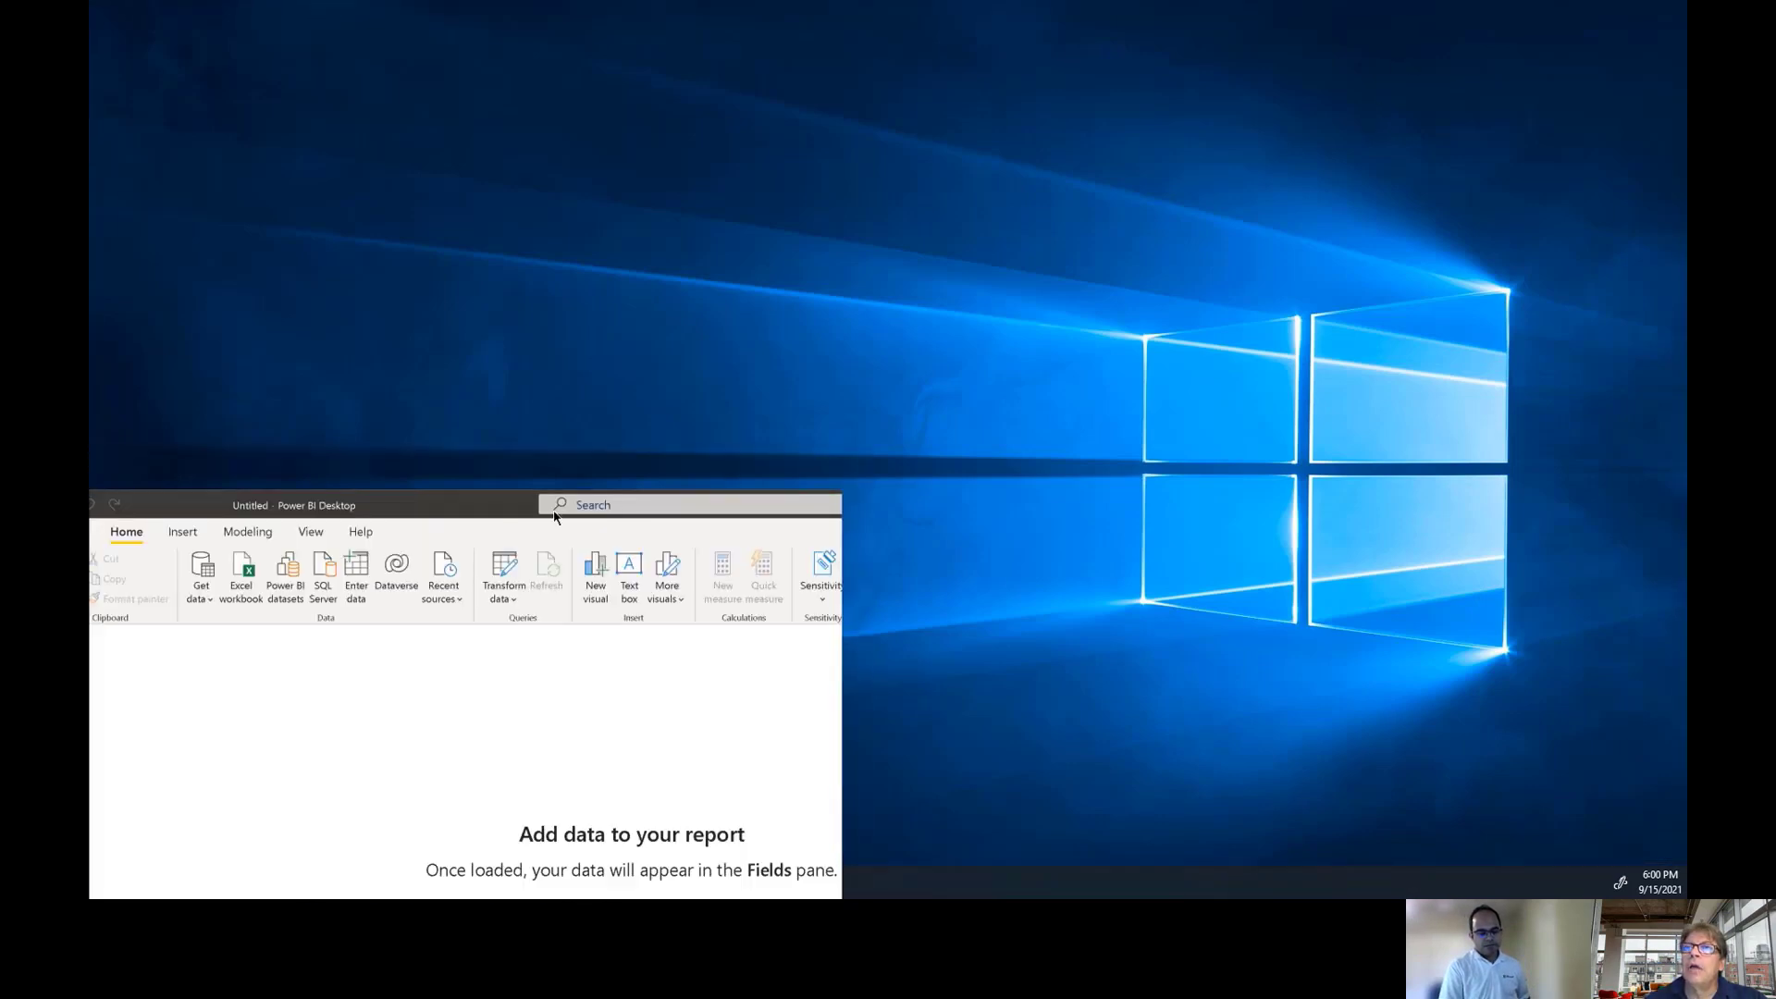
left_click_drag(504, 514, 806, 167)
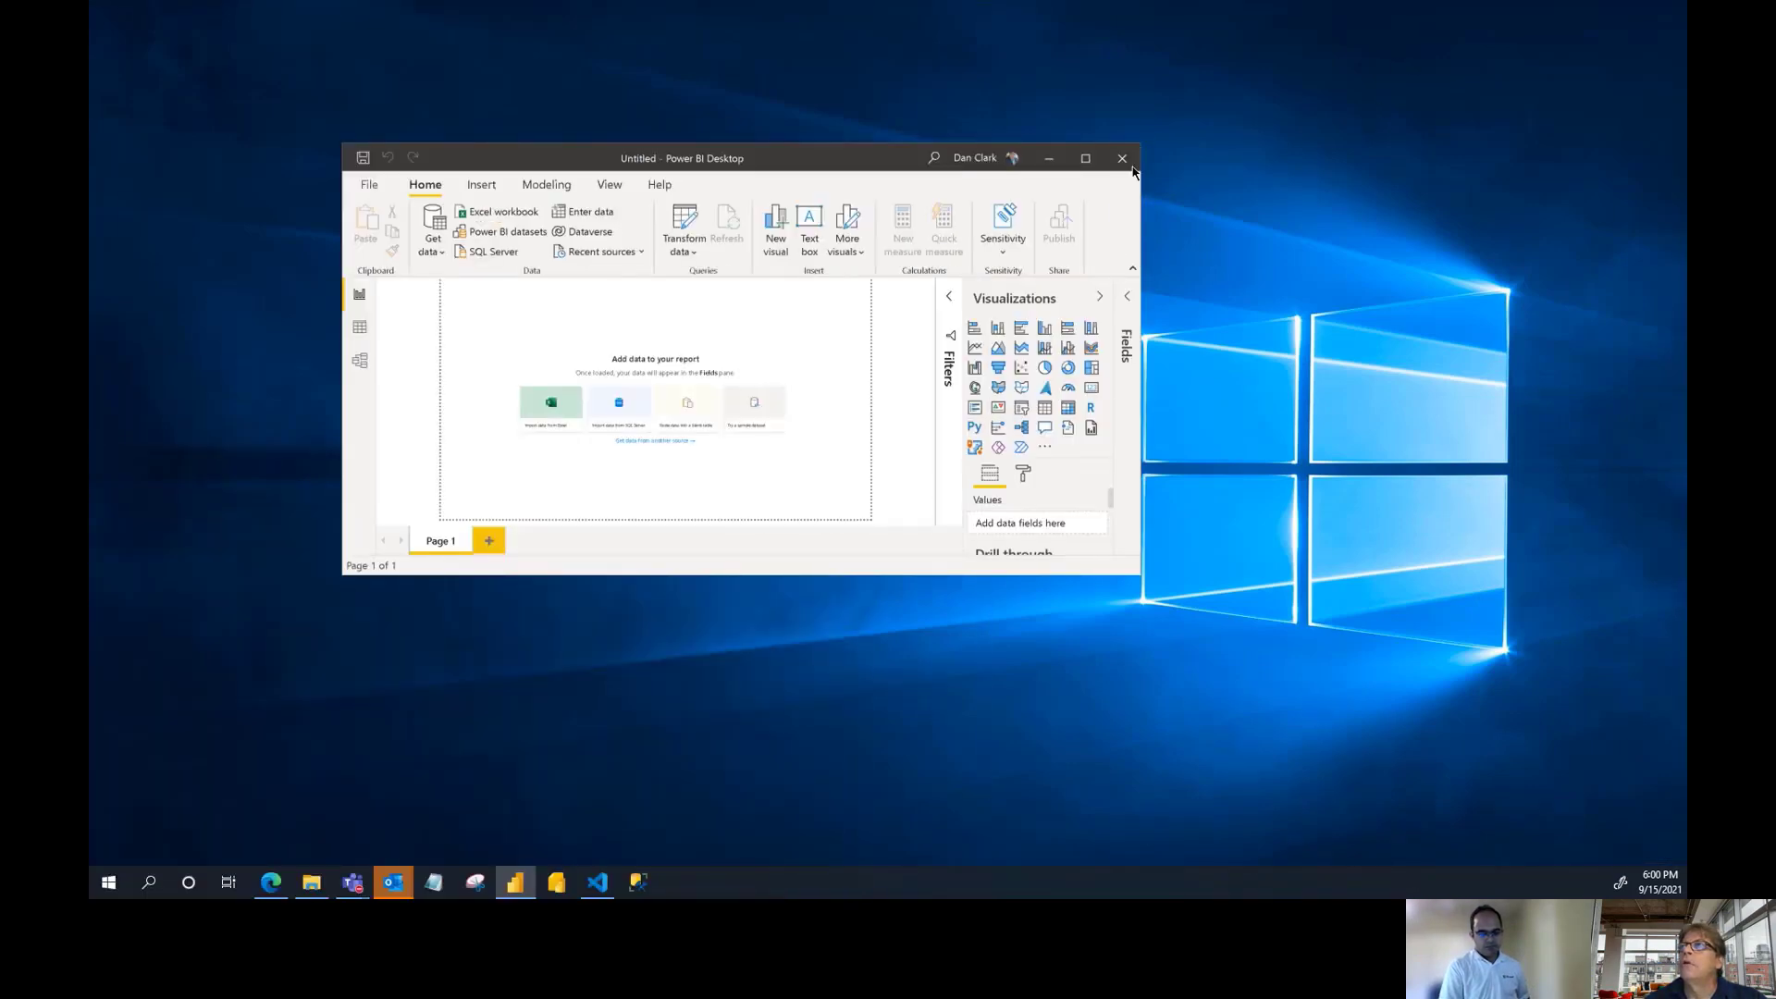
left_click(1080, 158)
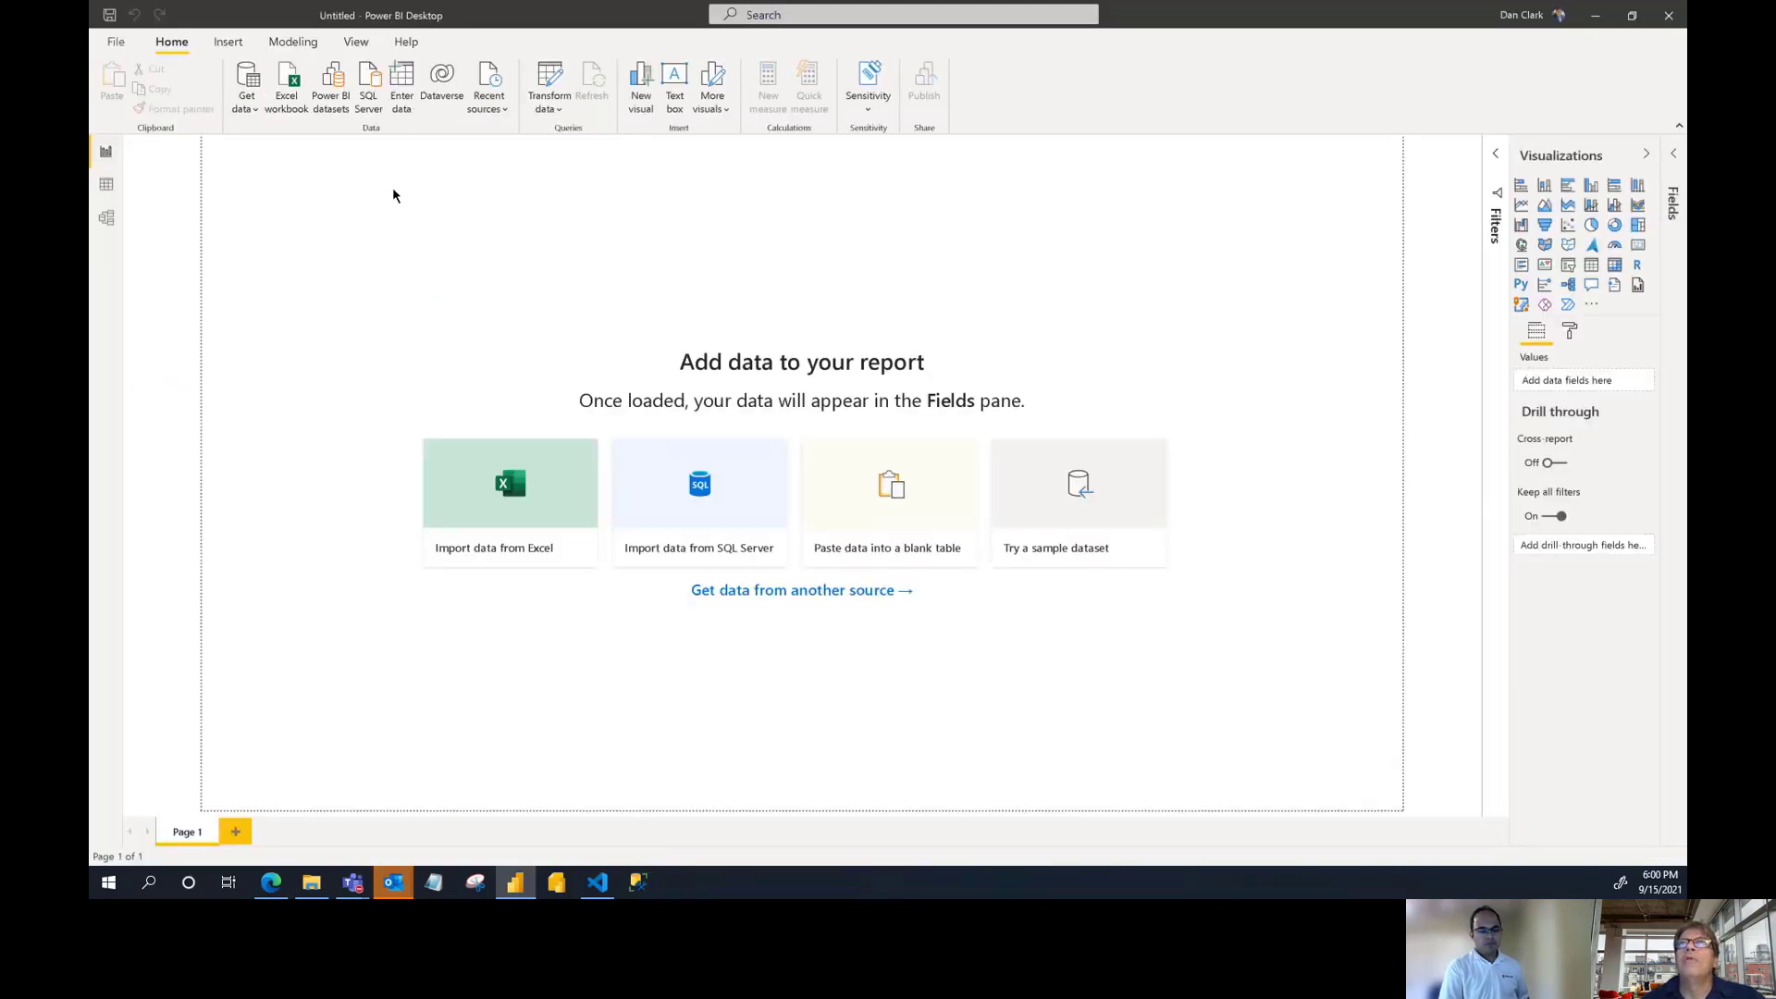
Import the SalesData sheet from the Excel workbook singletable.xlsx and open it for transformation in Power Query Editor
left_click(247, 99)
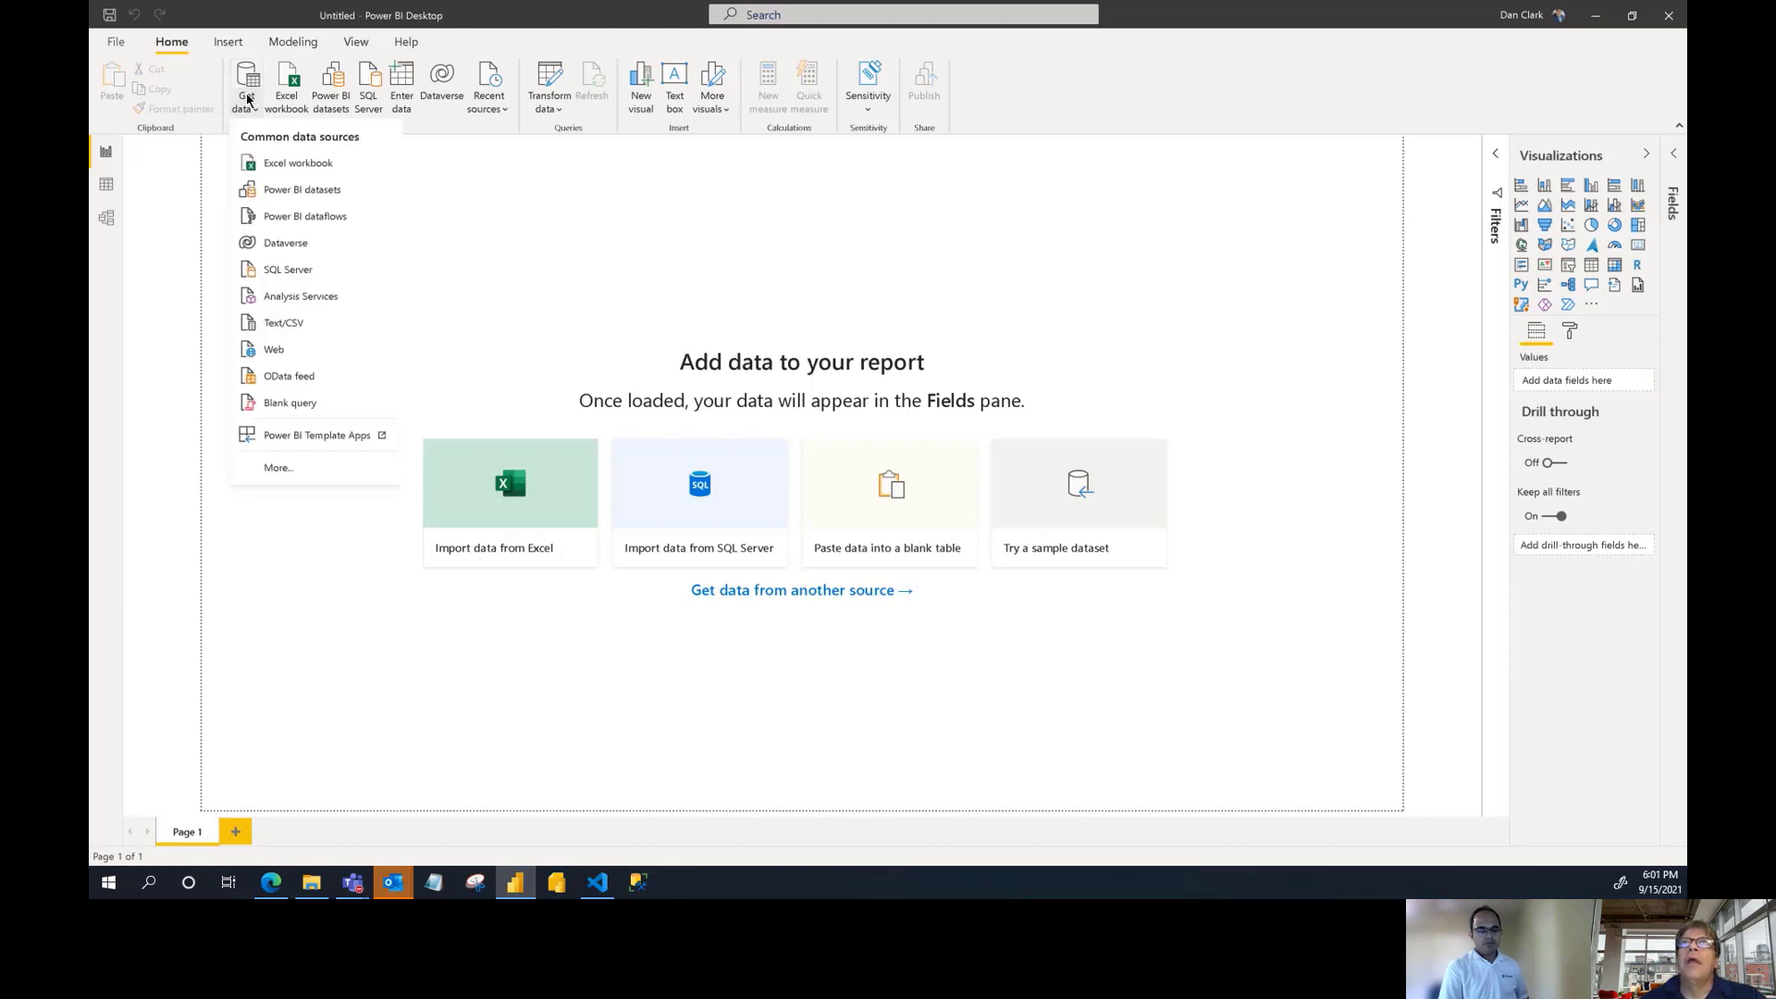
left_click(282, 162)
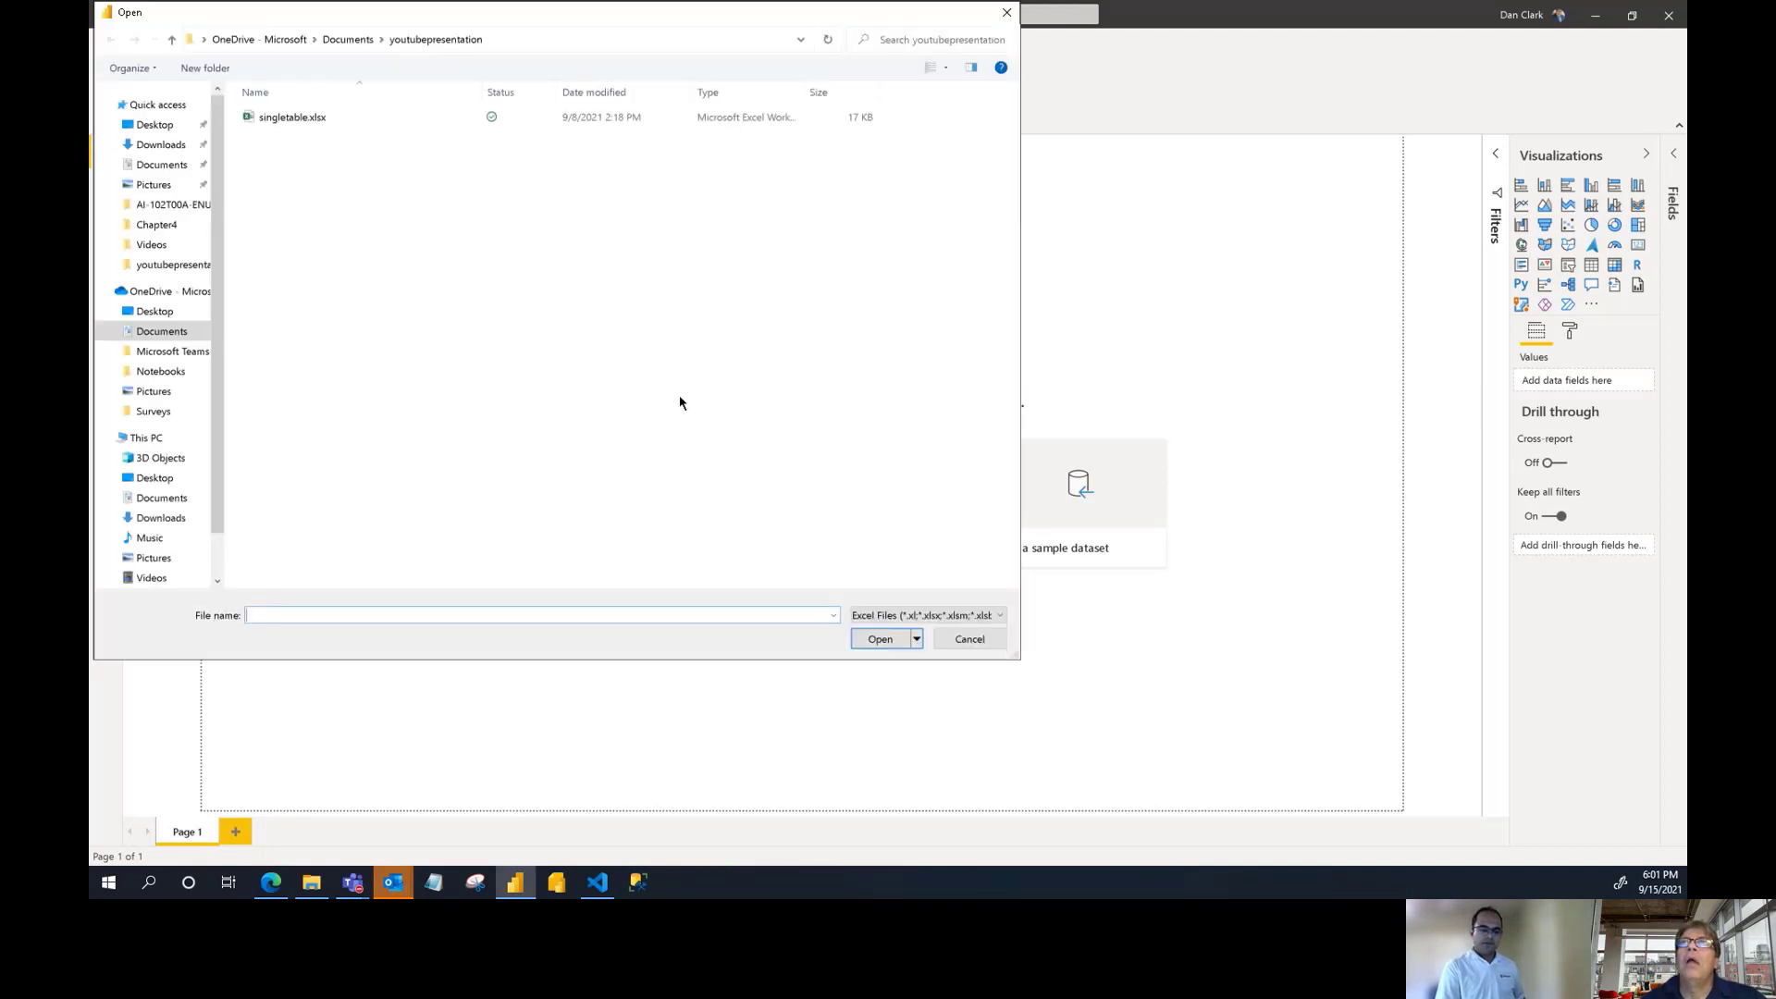
left_click(298, 118)
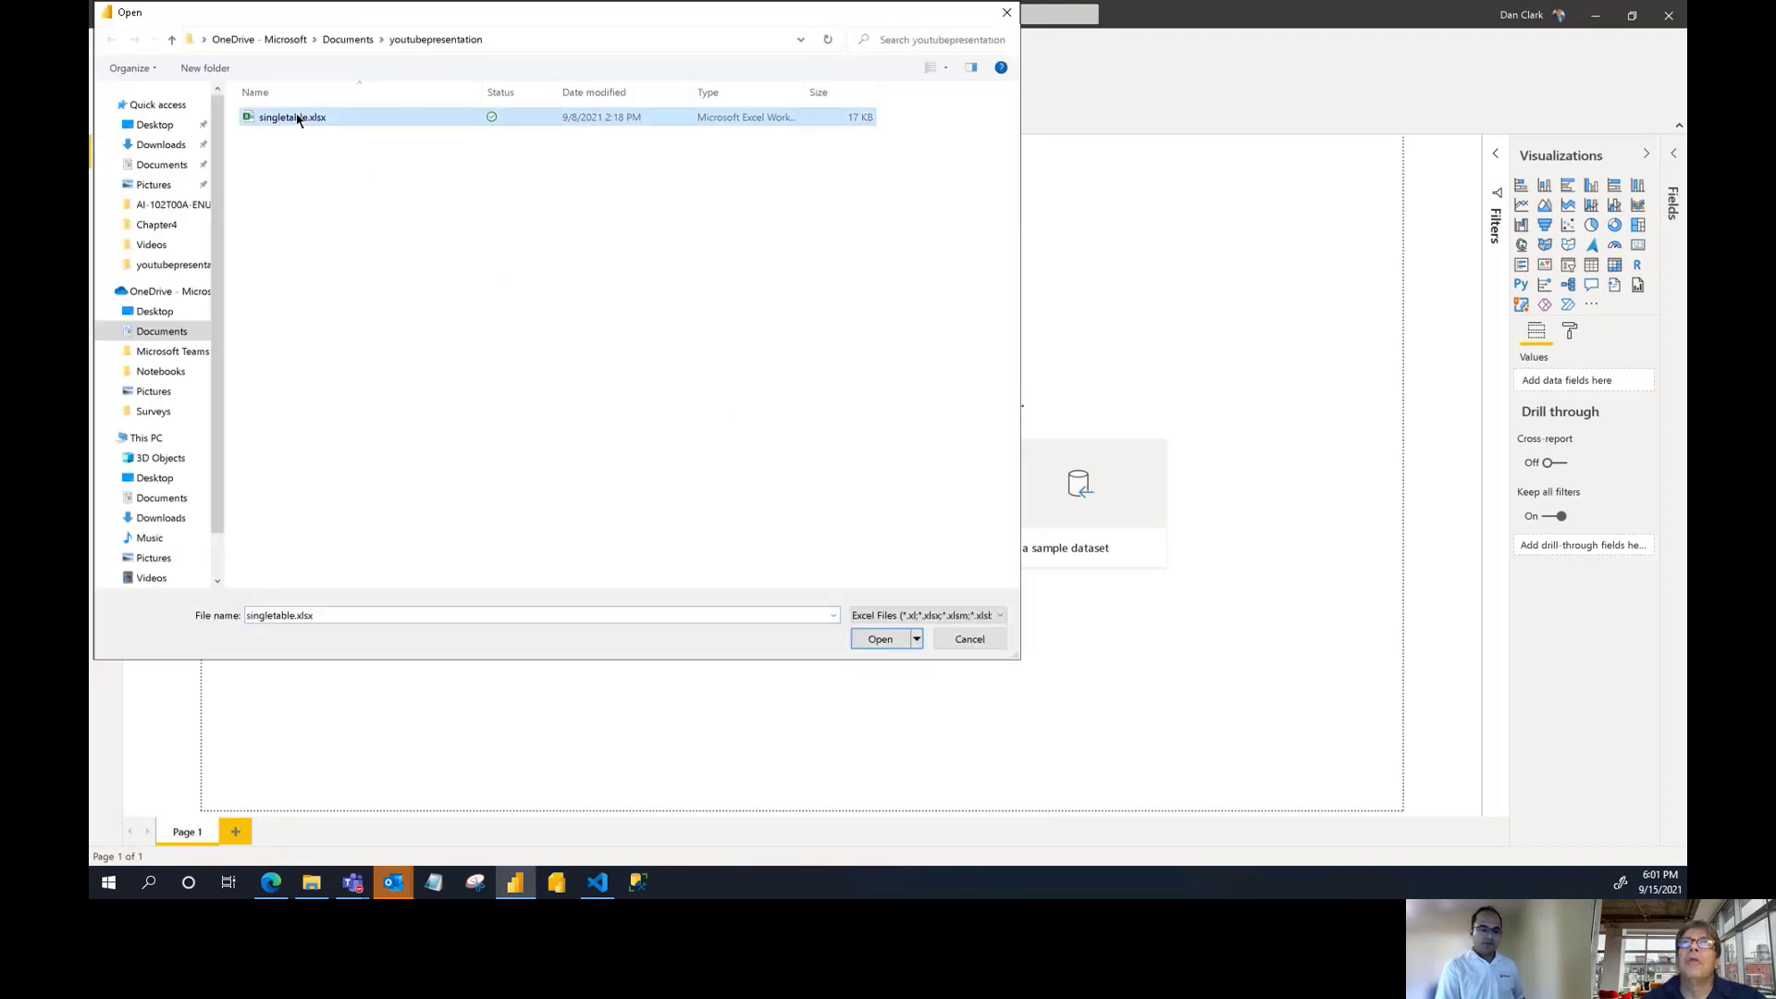
left_click(907, 643)
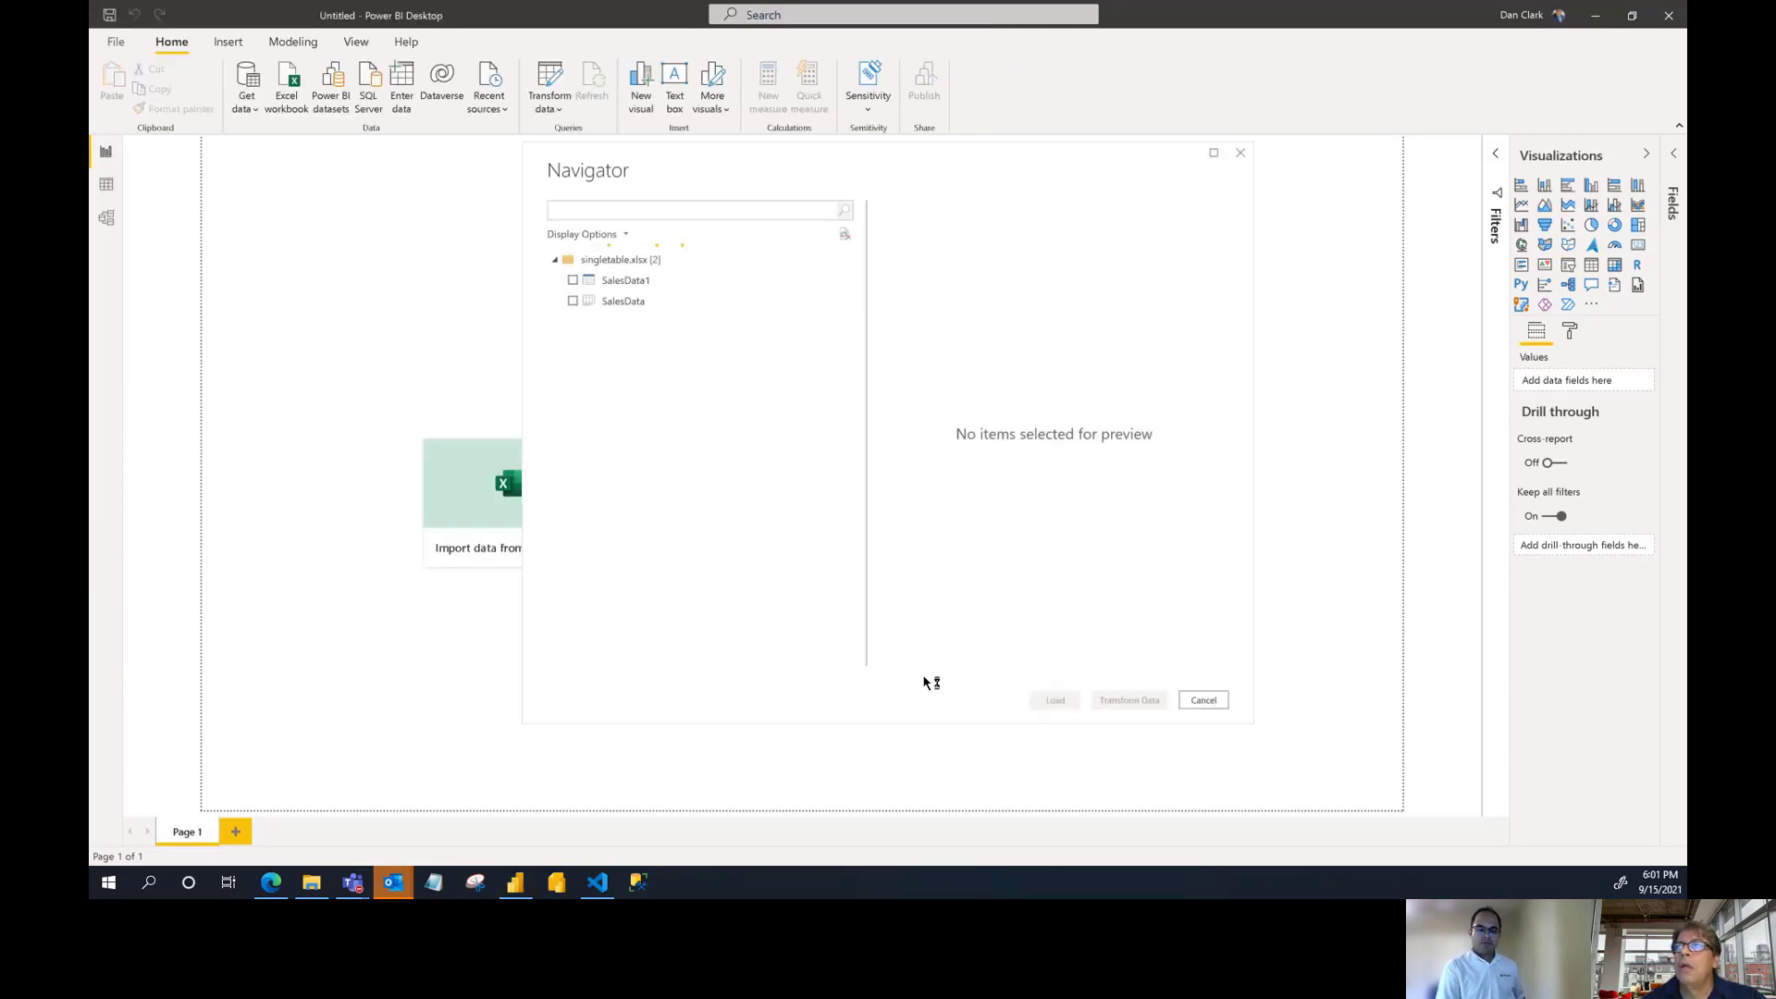
left_click(573, 302)
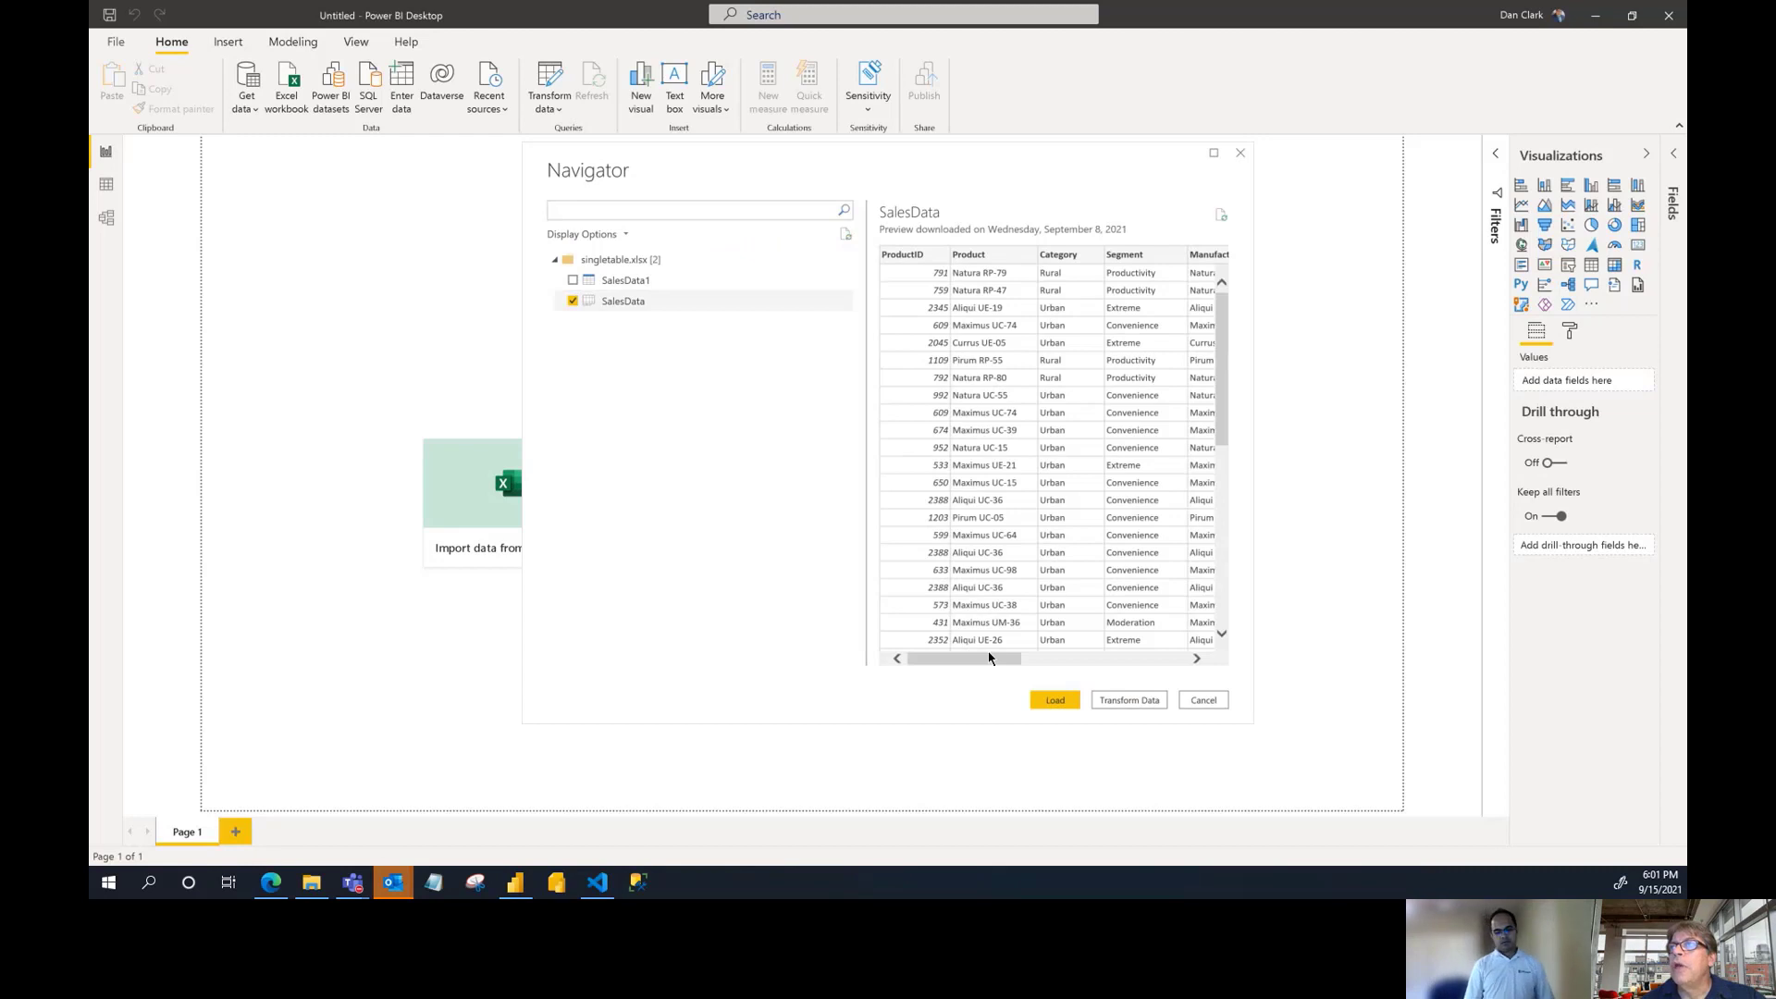
left_click(1147, 701)
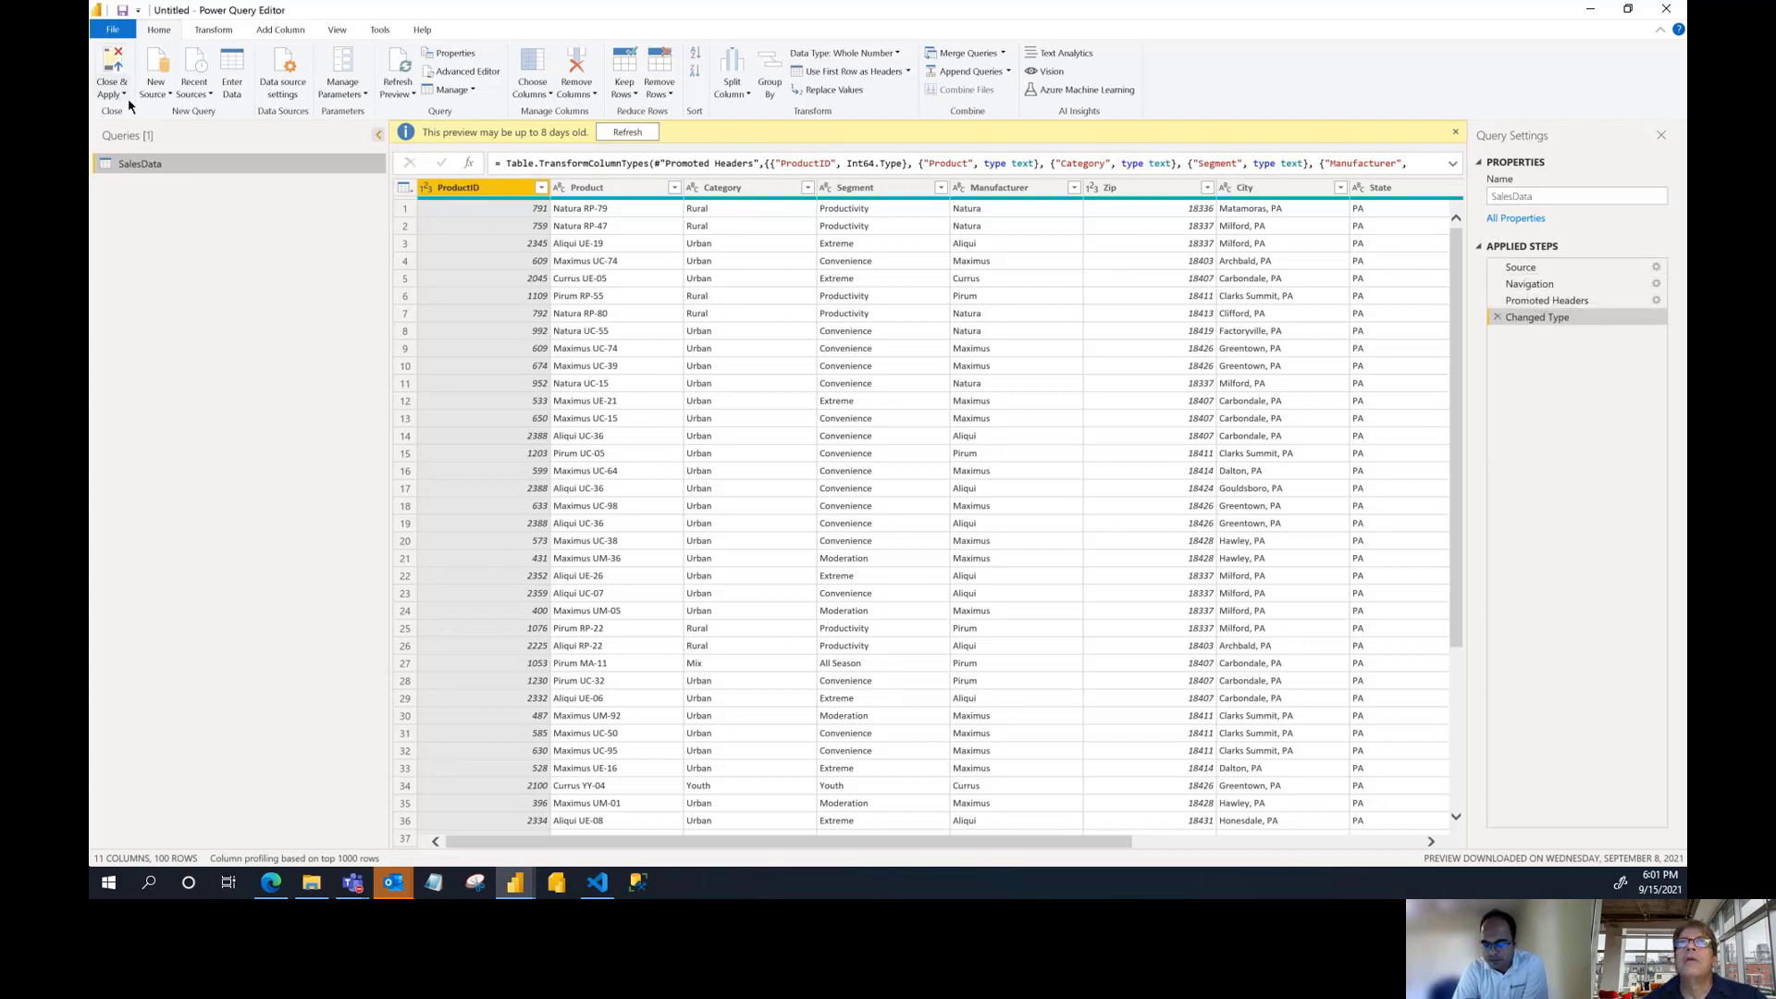
Review the SalesData query's applied steps one by one: Source, Navigation, Promoted Headers and Changed Type
left_click(1563, 268)
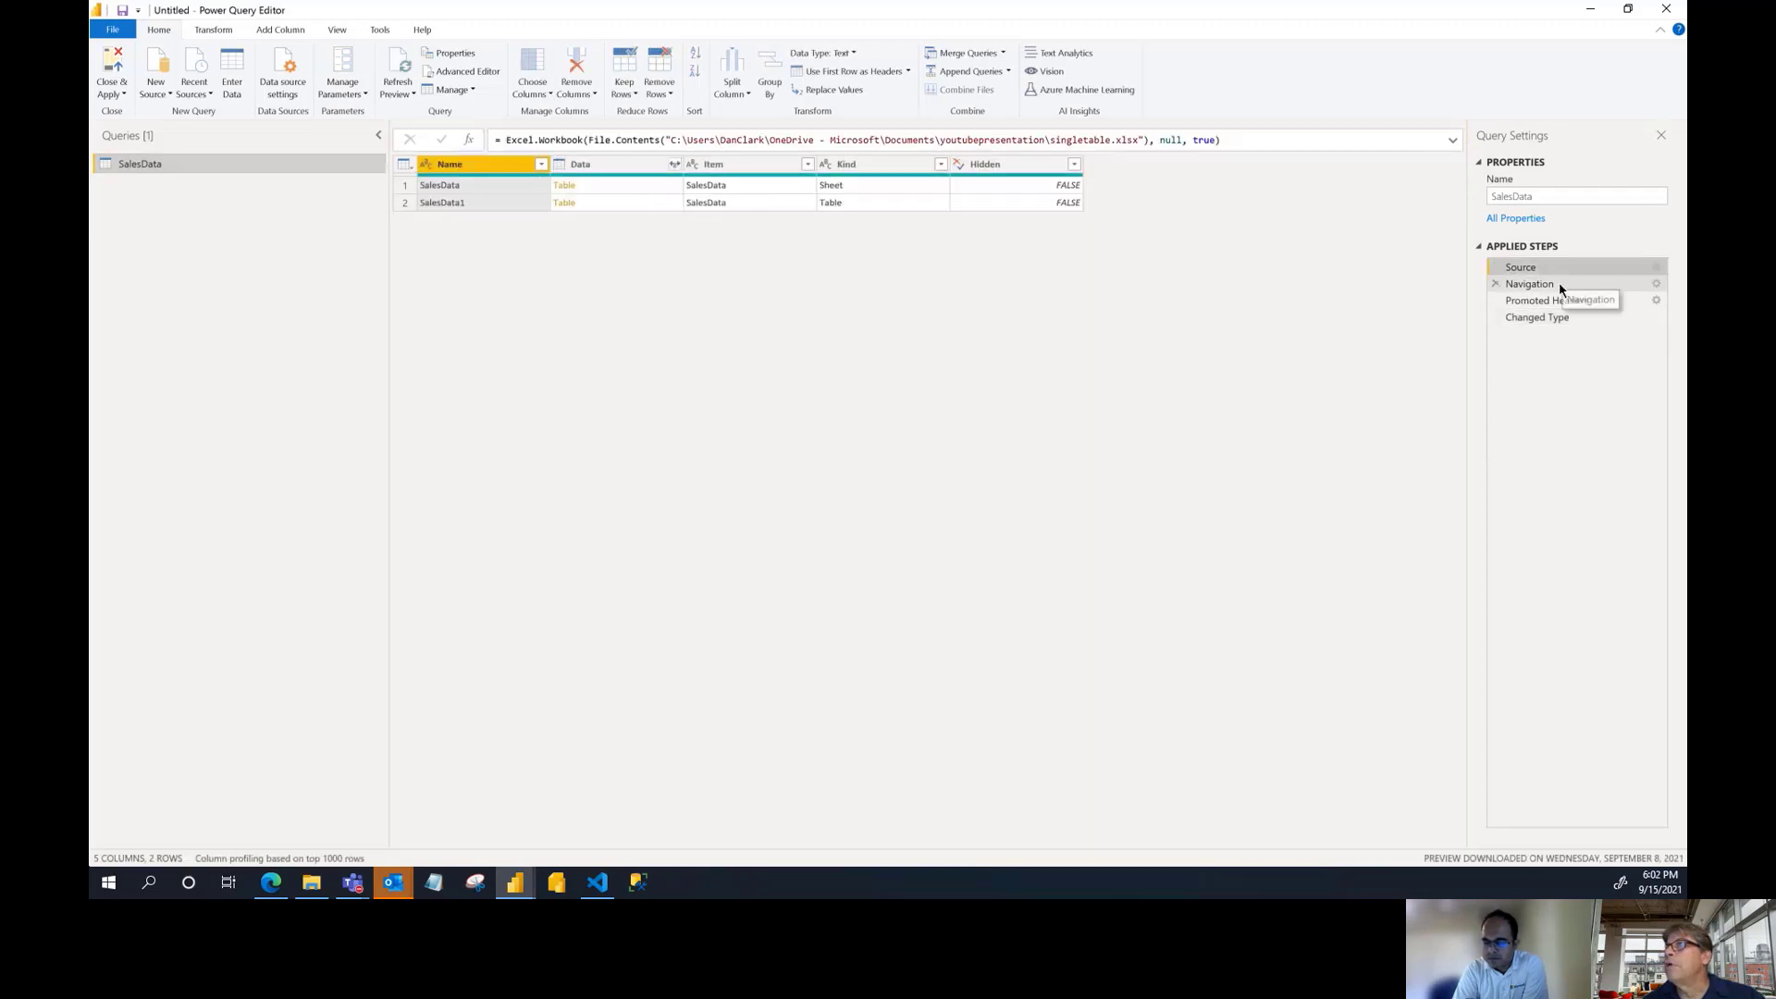
left_click(1558, 283)
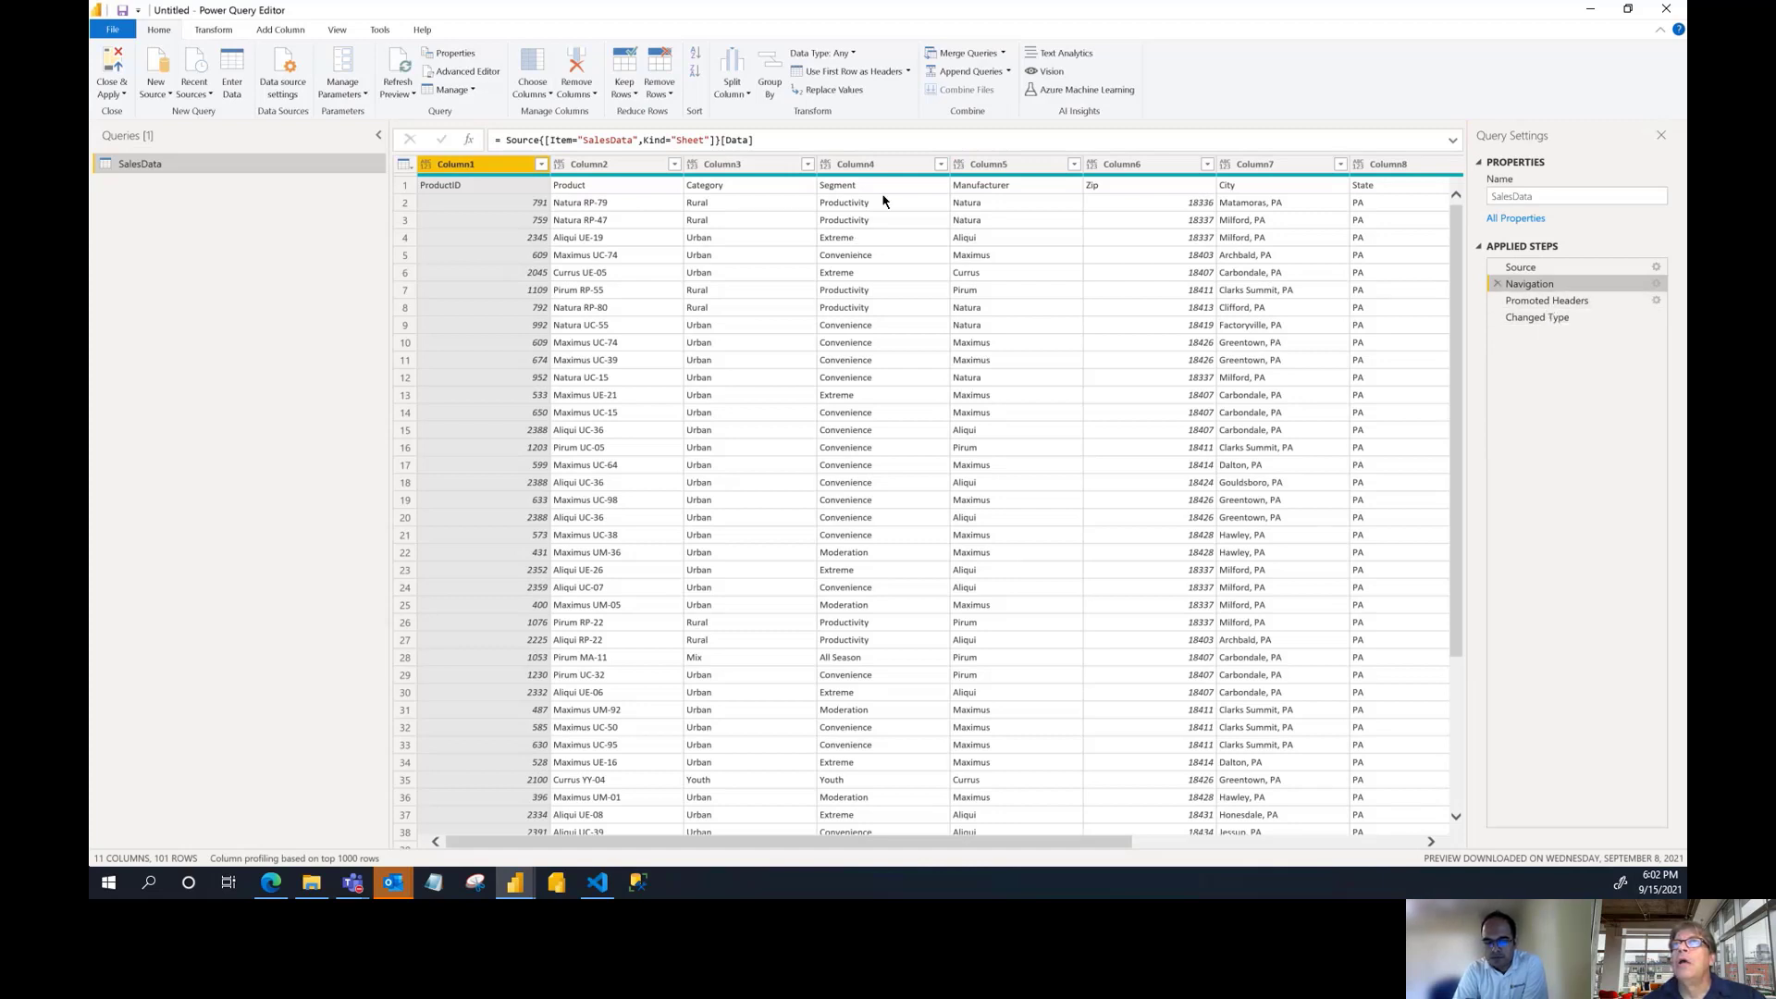
left_click(1535, 301)
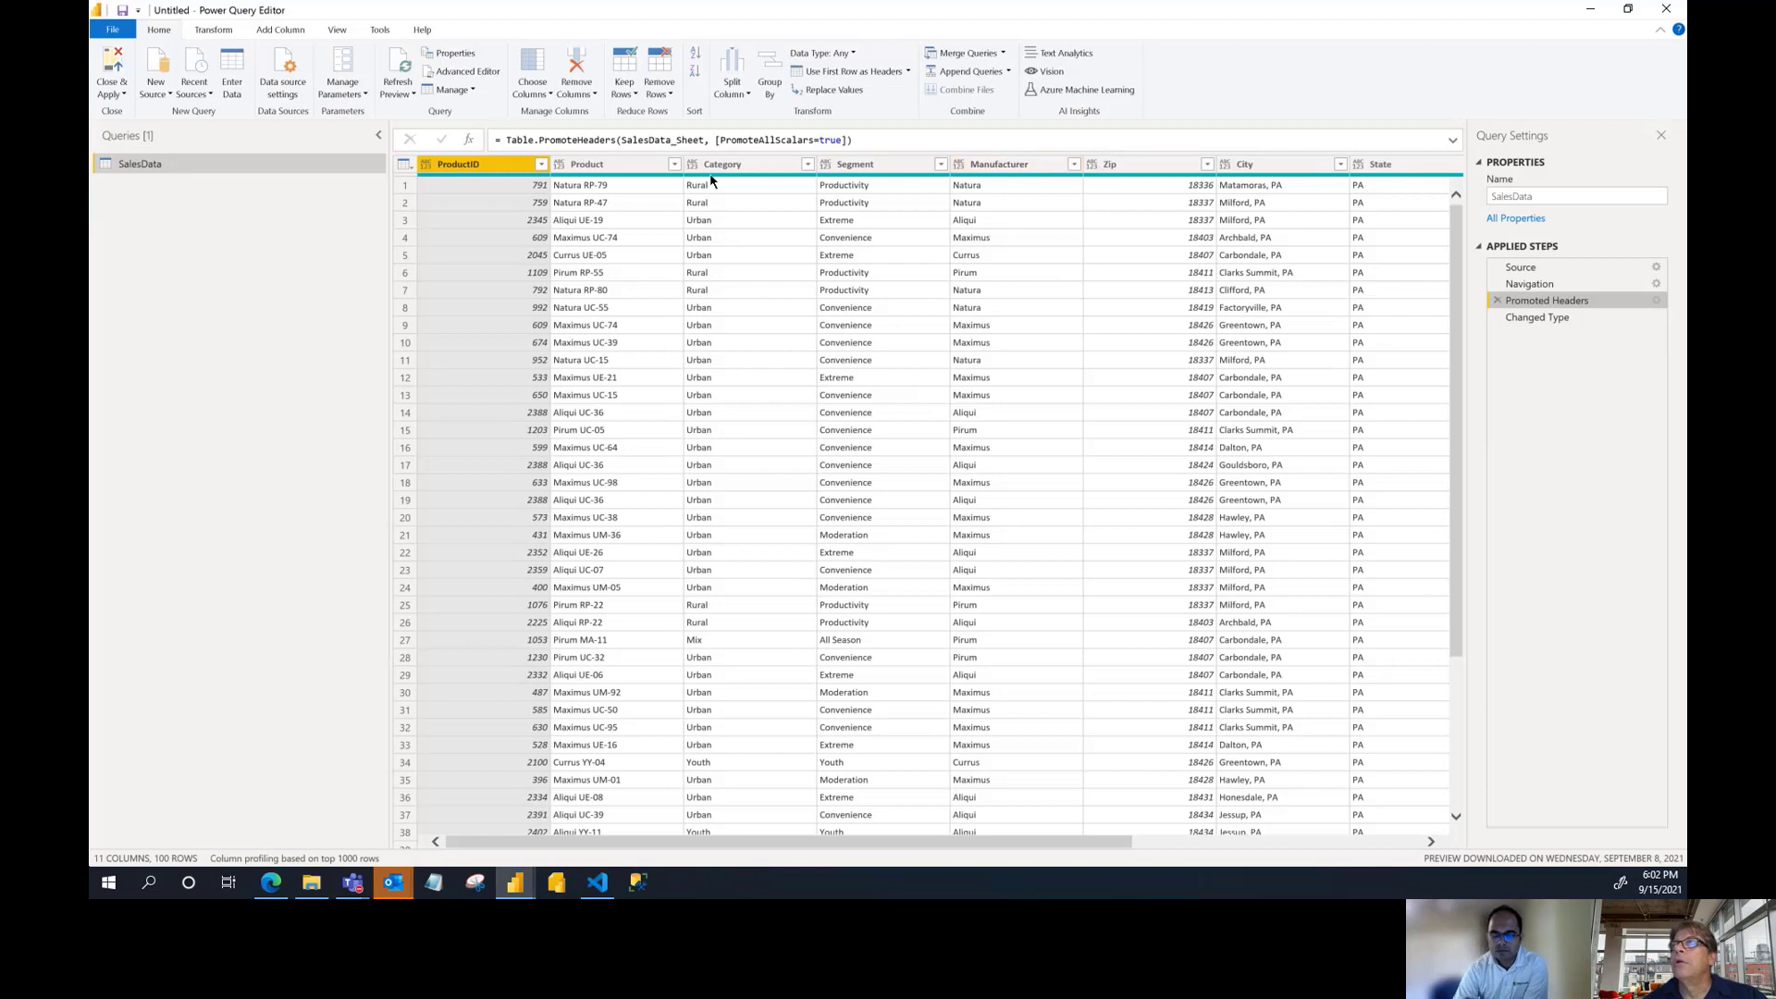
mouse_move(698, 176)
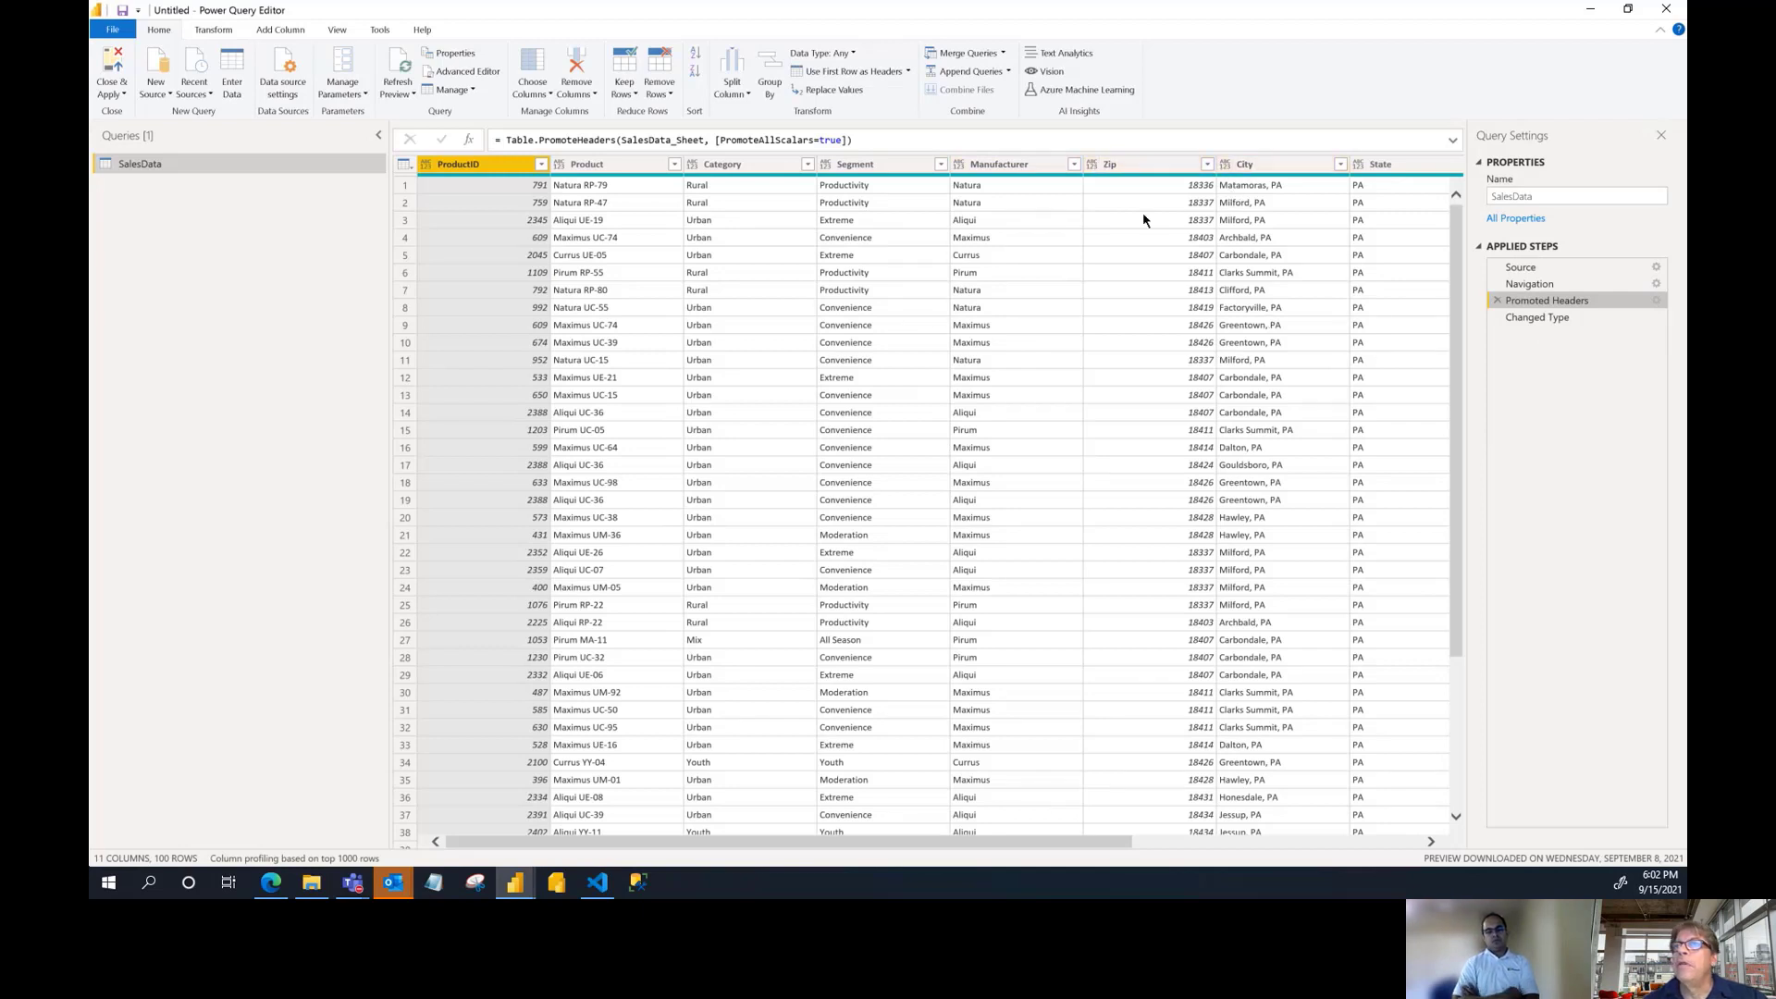
left_click(1538, 318)
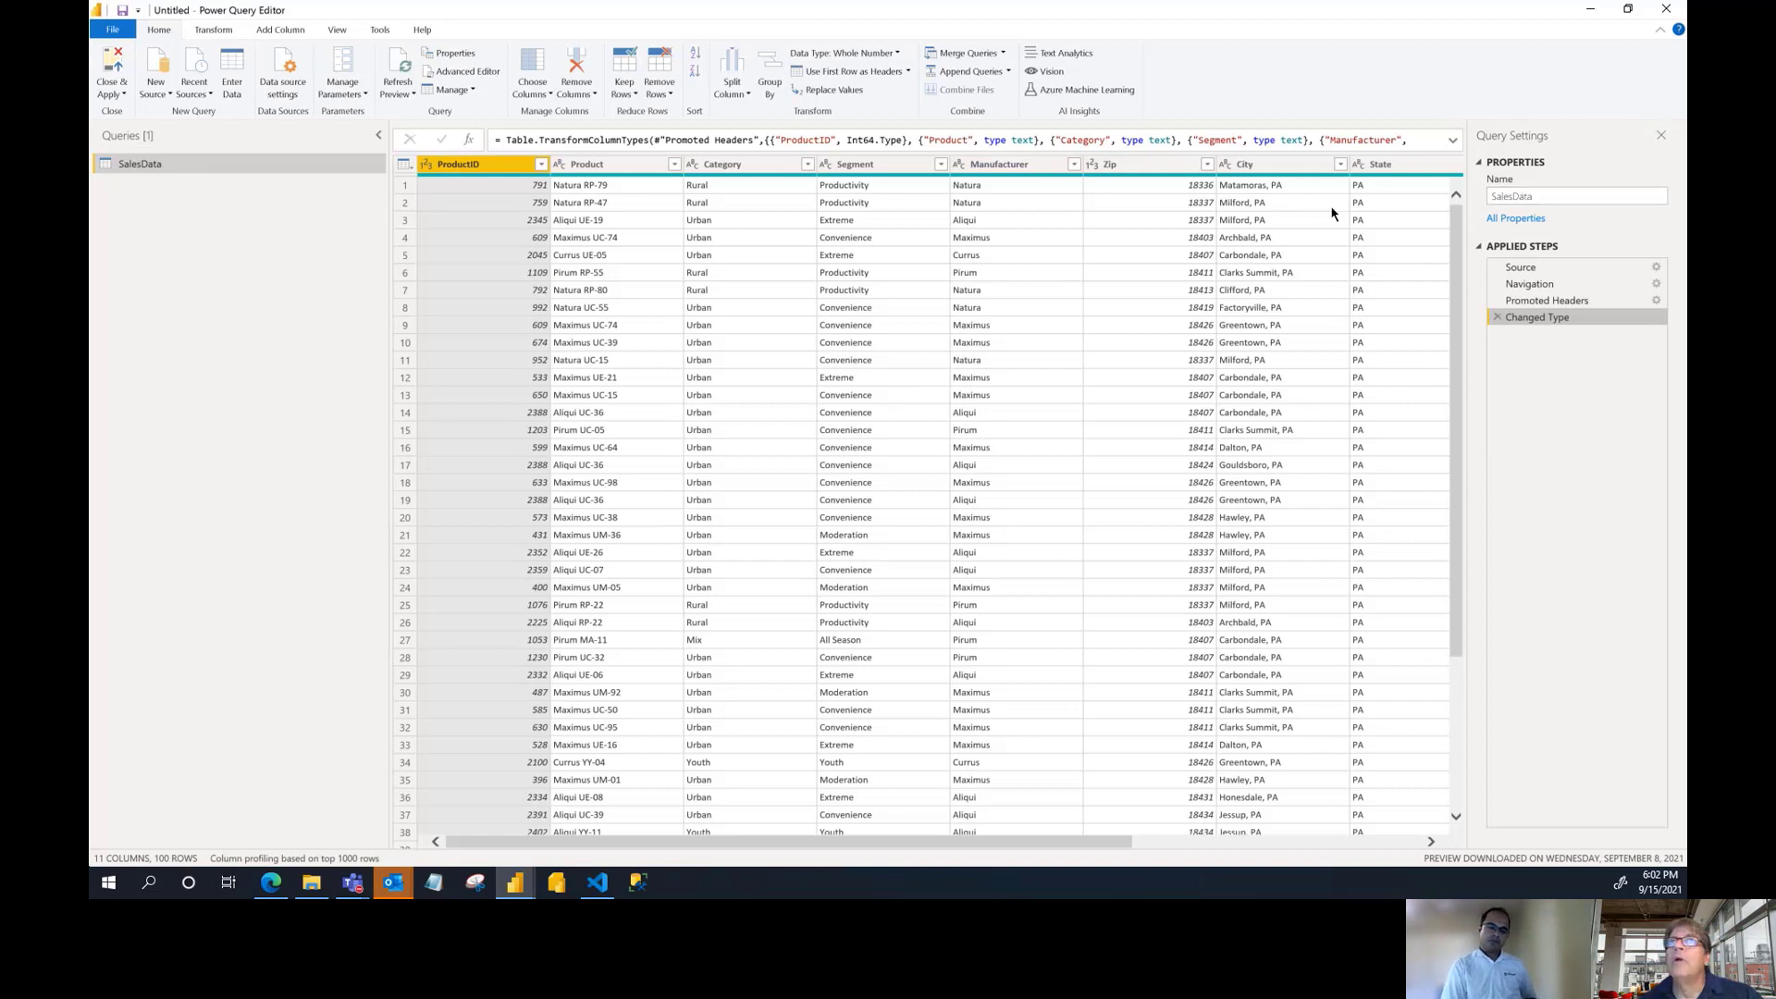
Duplicate the SalesData query twice
right_click(151, 167)
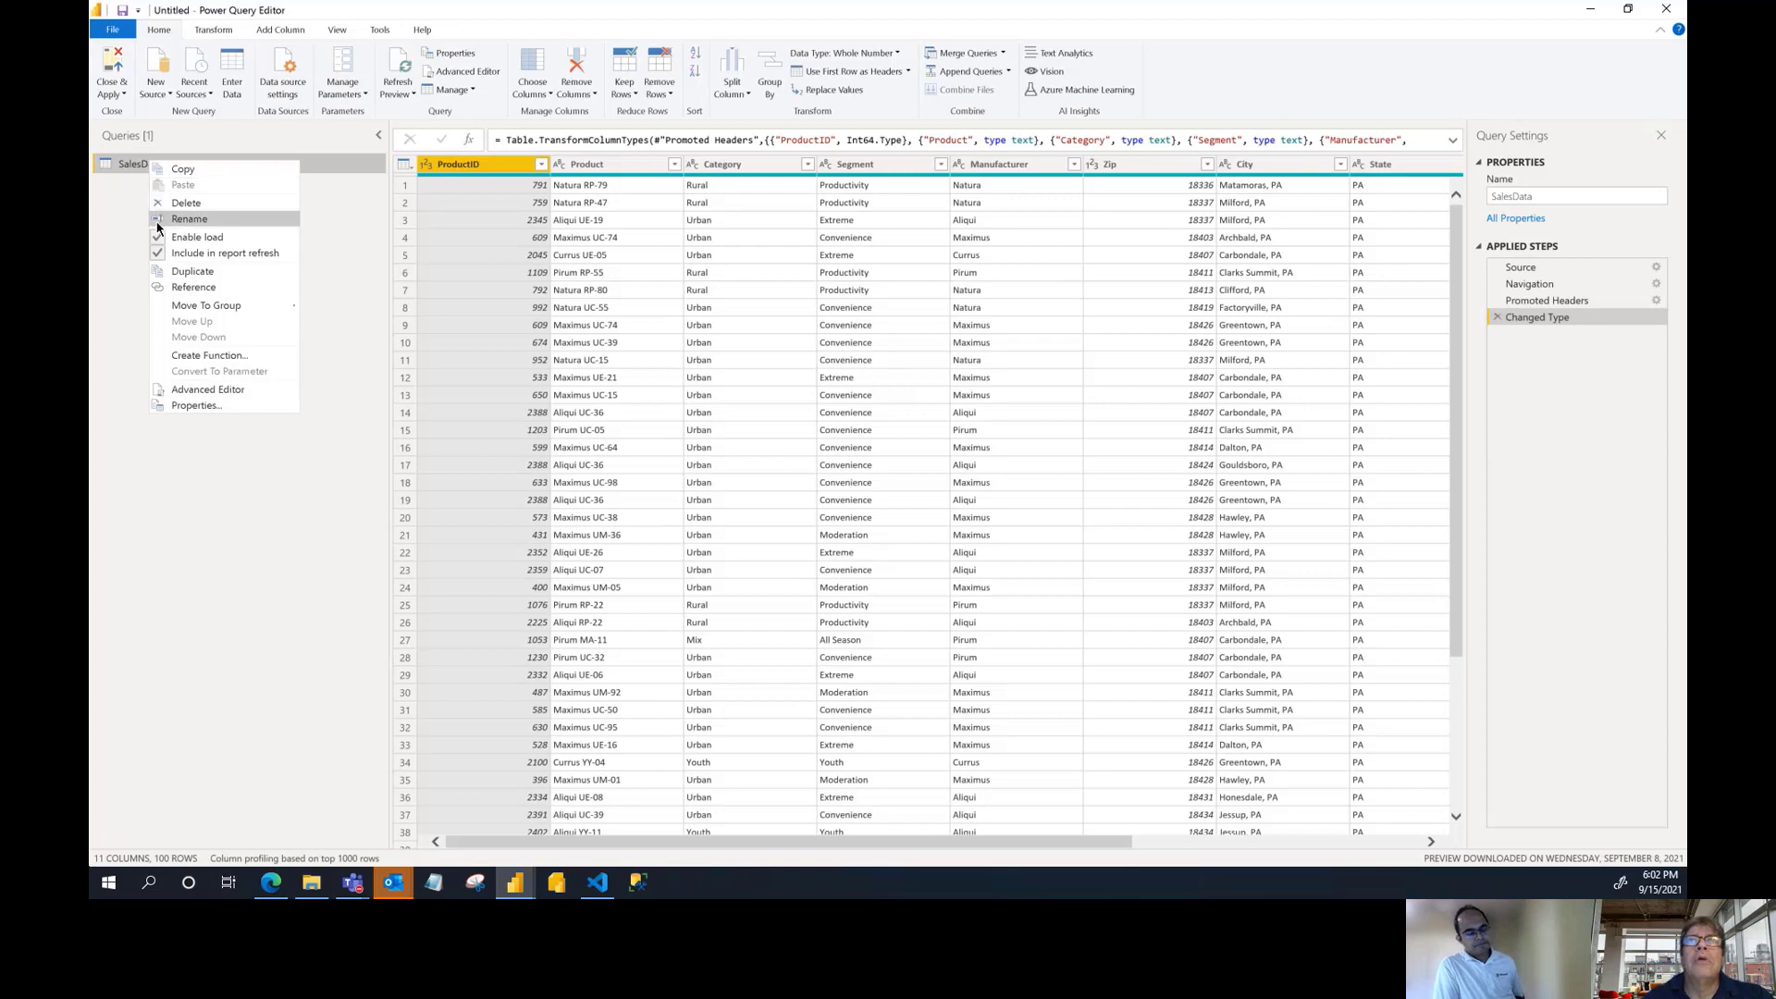
left_click(214, 277)
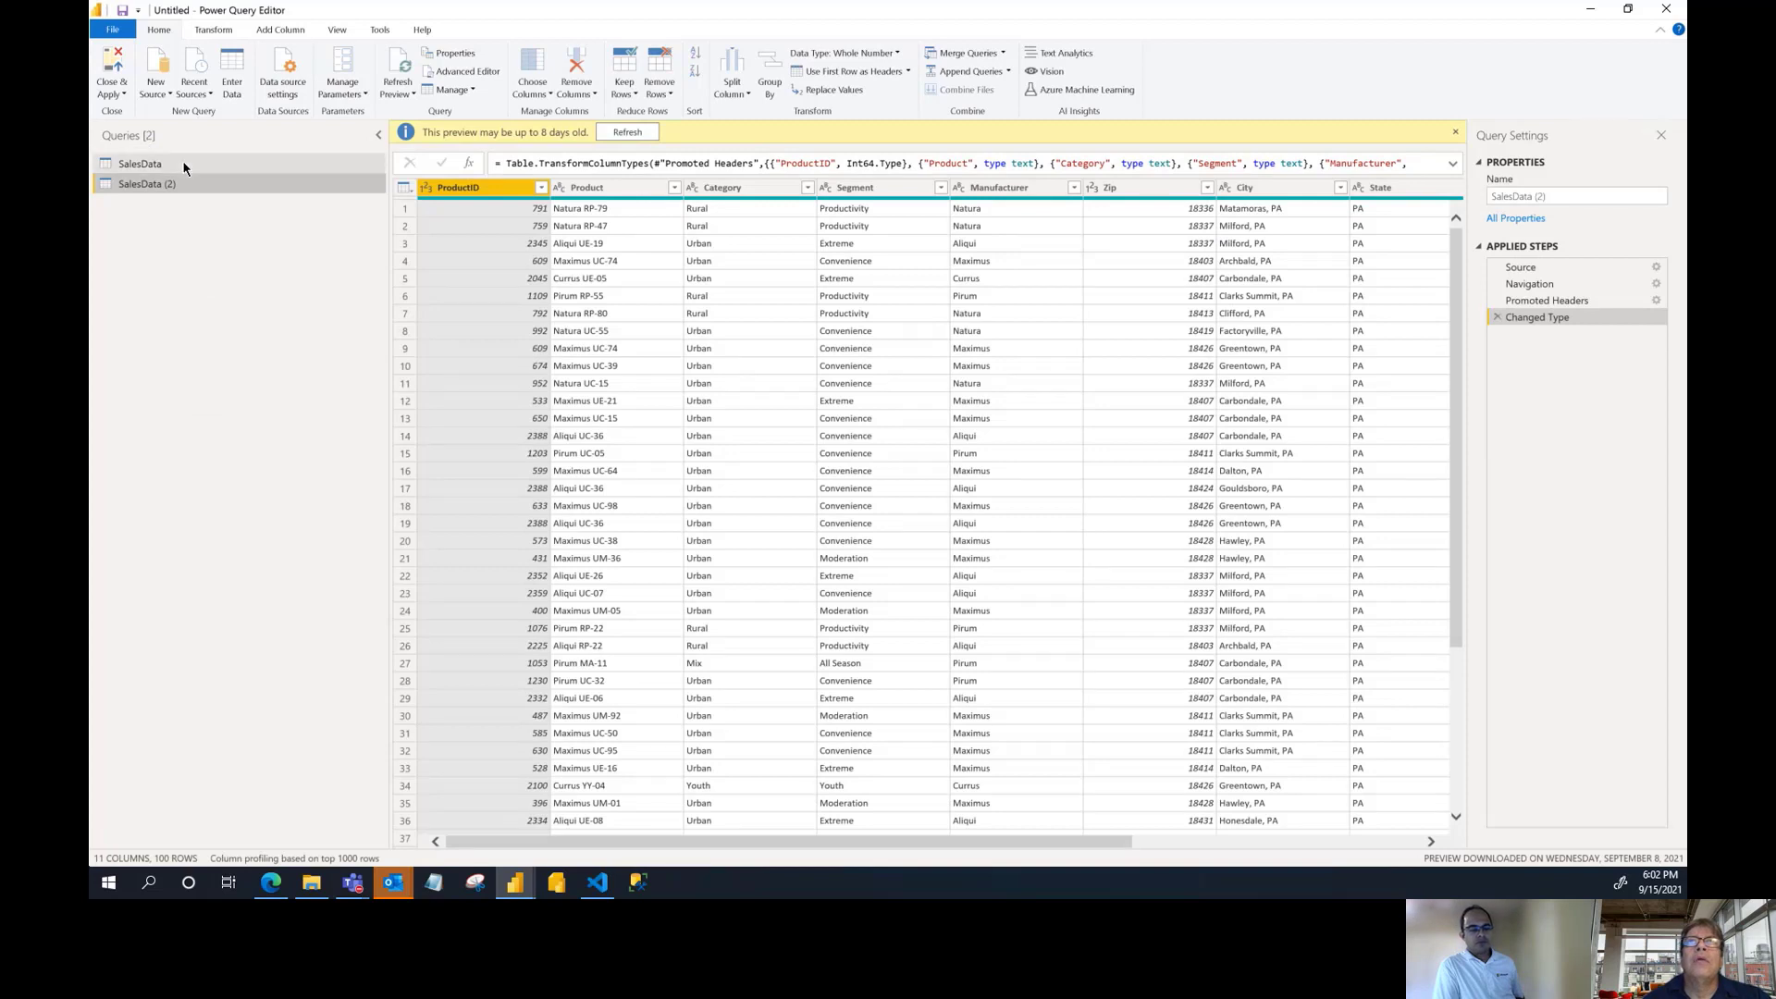
right_click(182, 161)
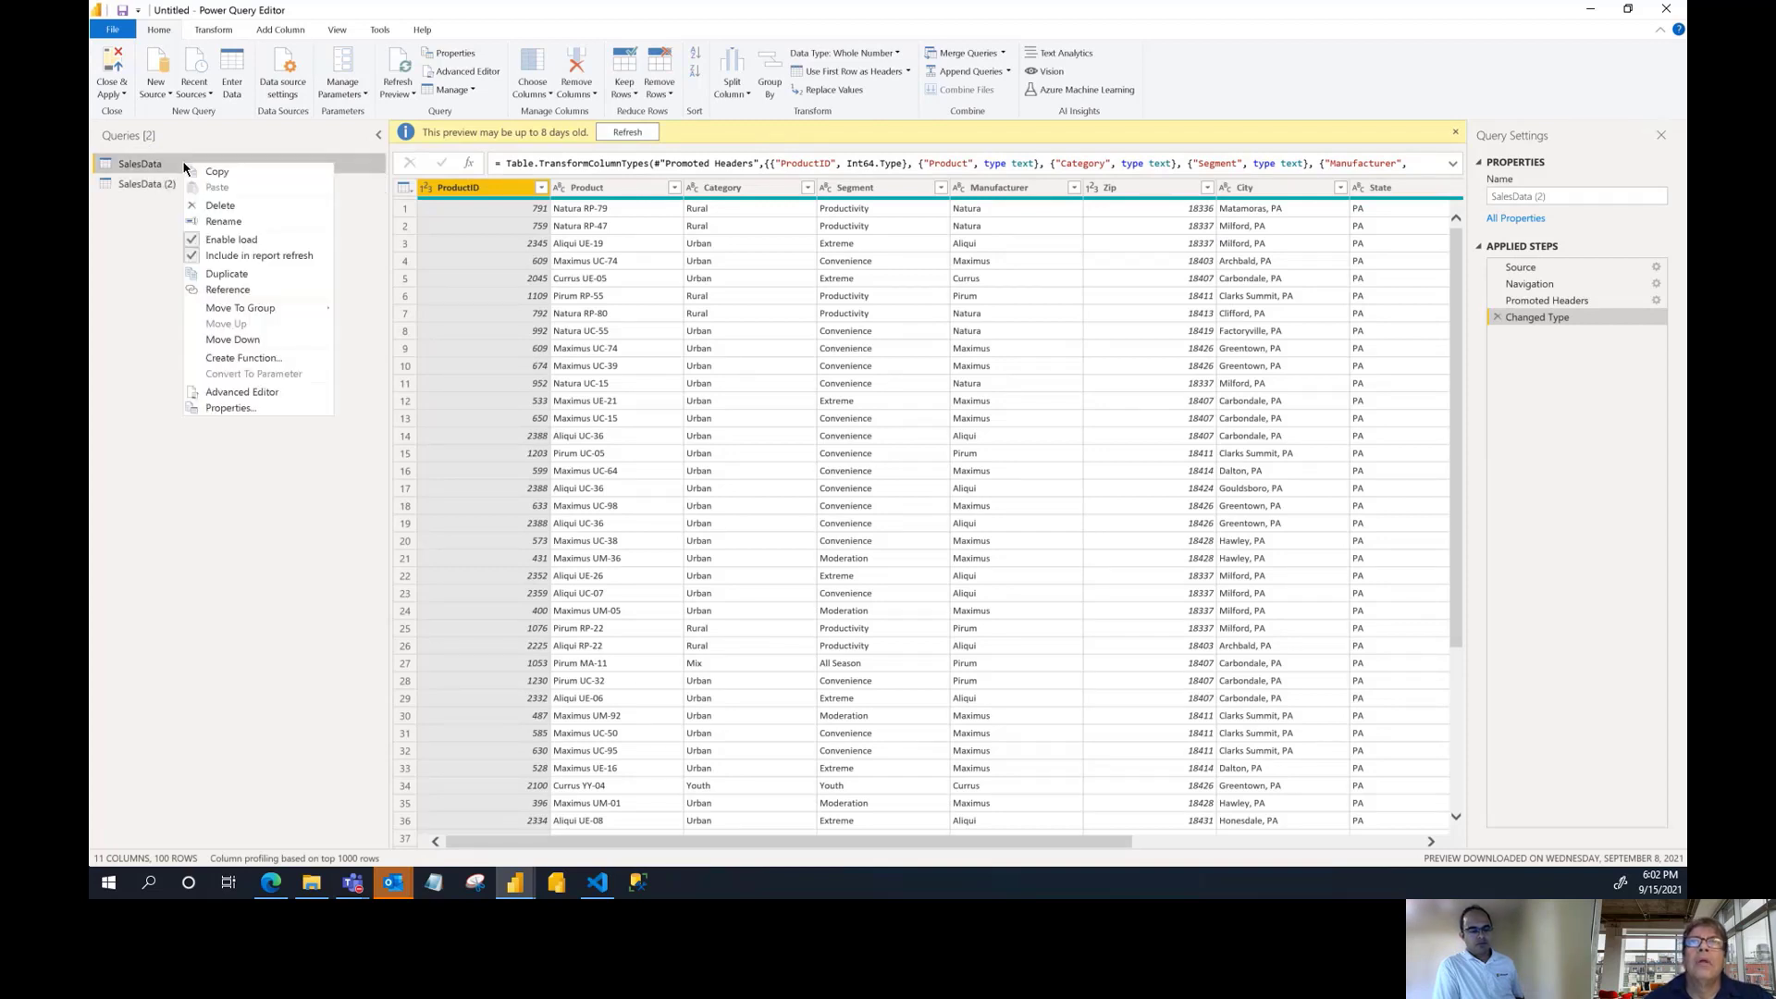
left_click(218, 275)
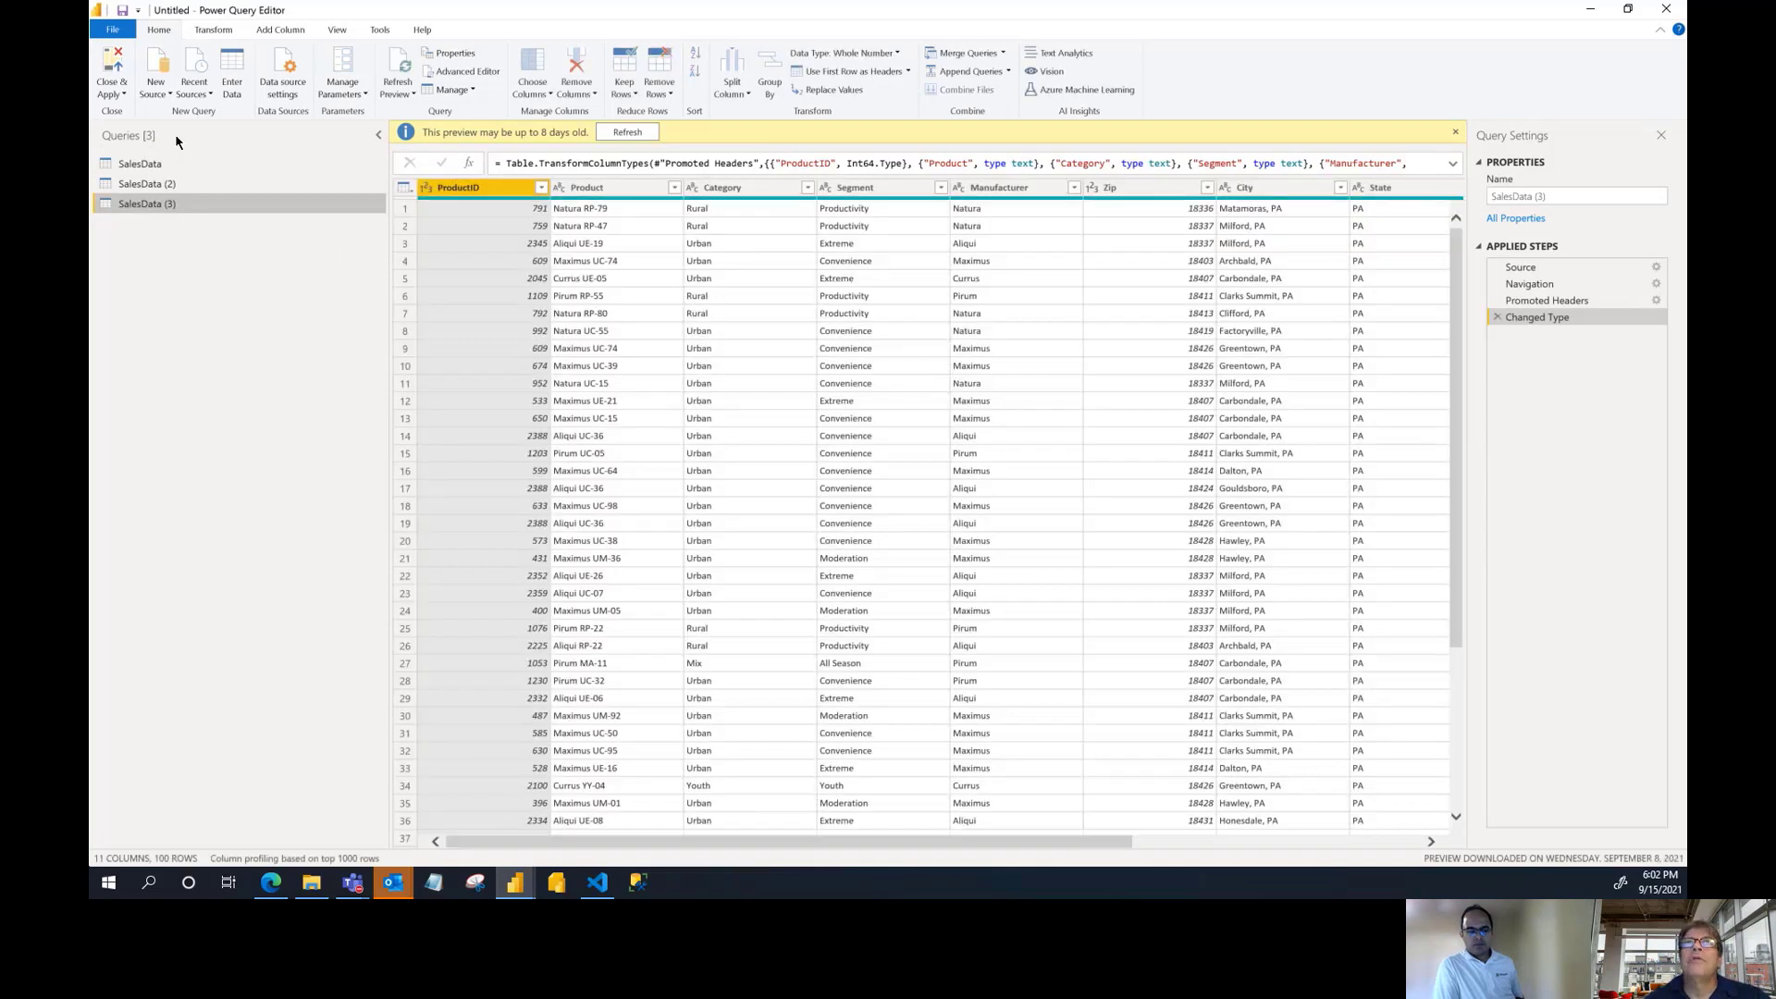
Rename the original SalesData query as Sales
left_click(148, 164)
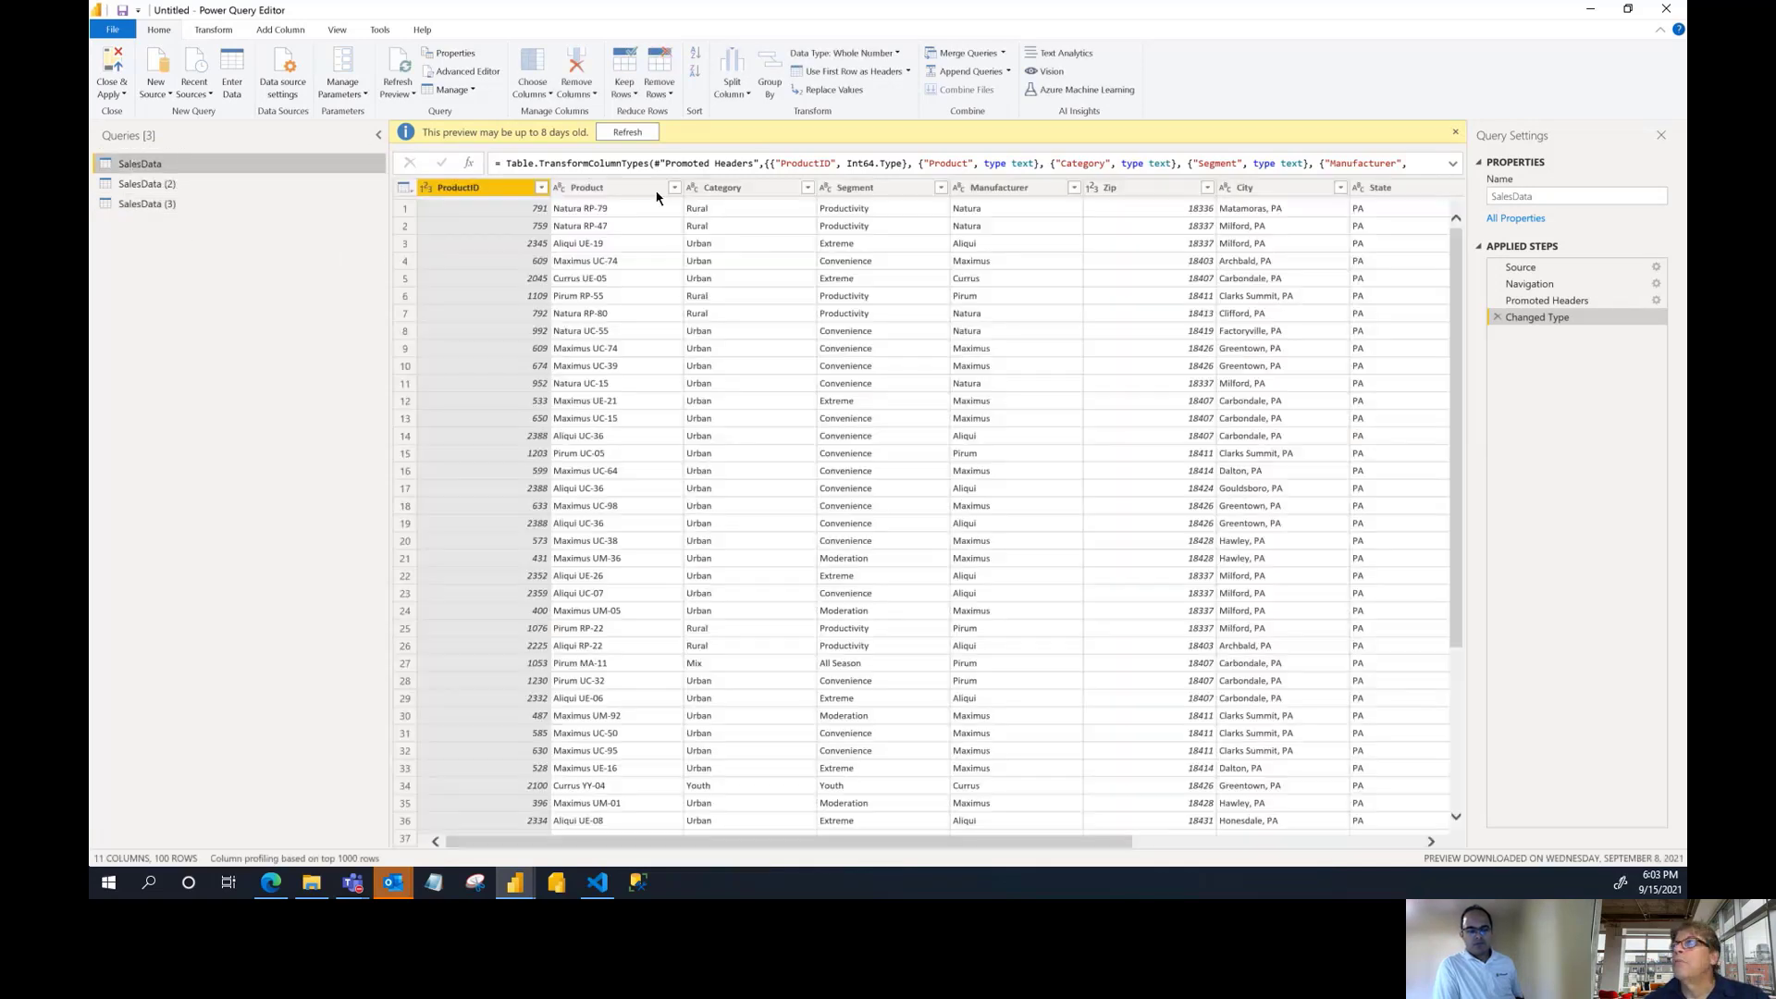
left_click(1539, 195)
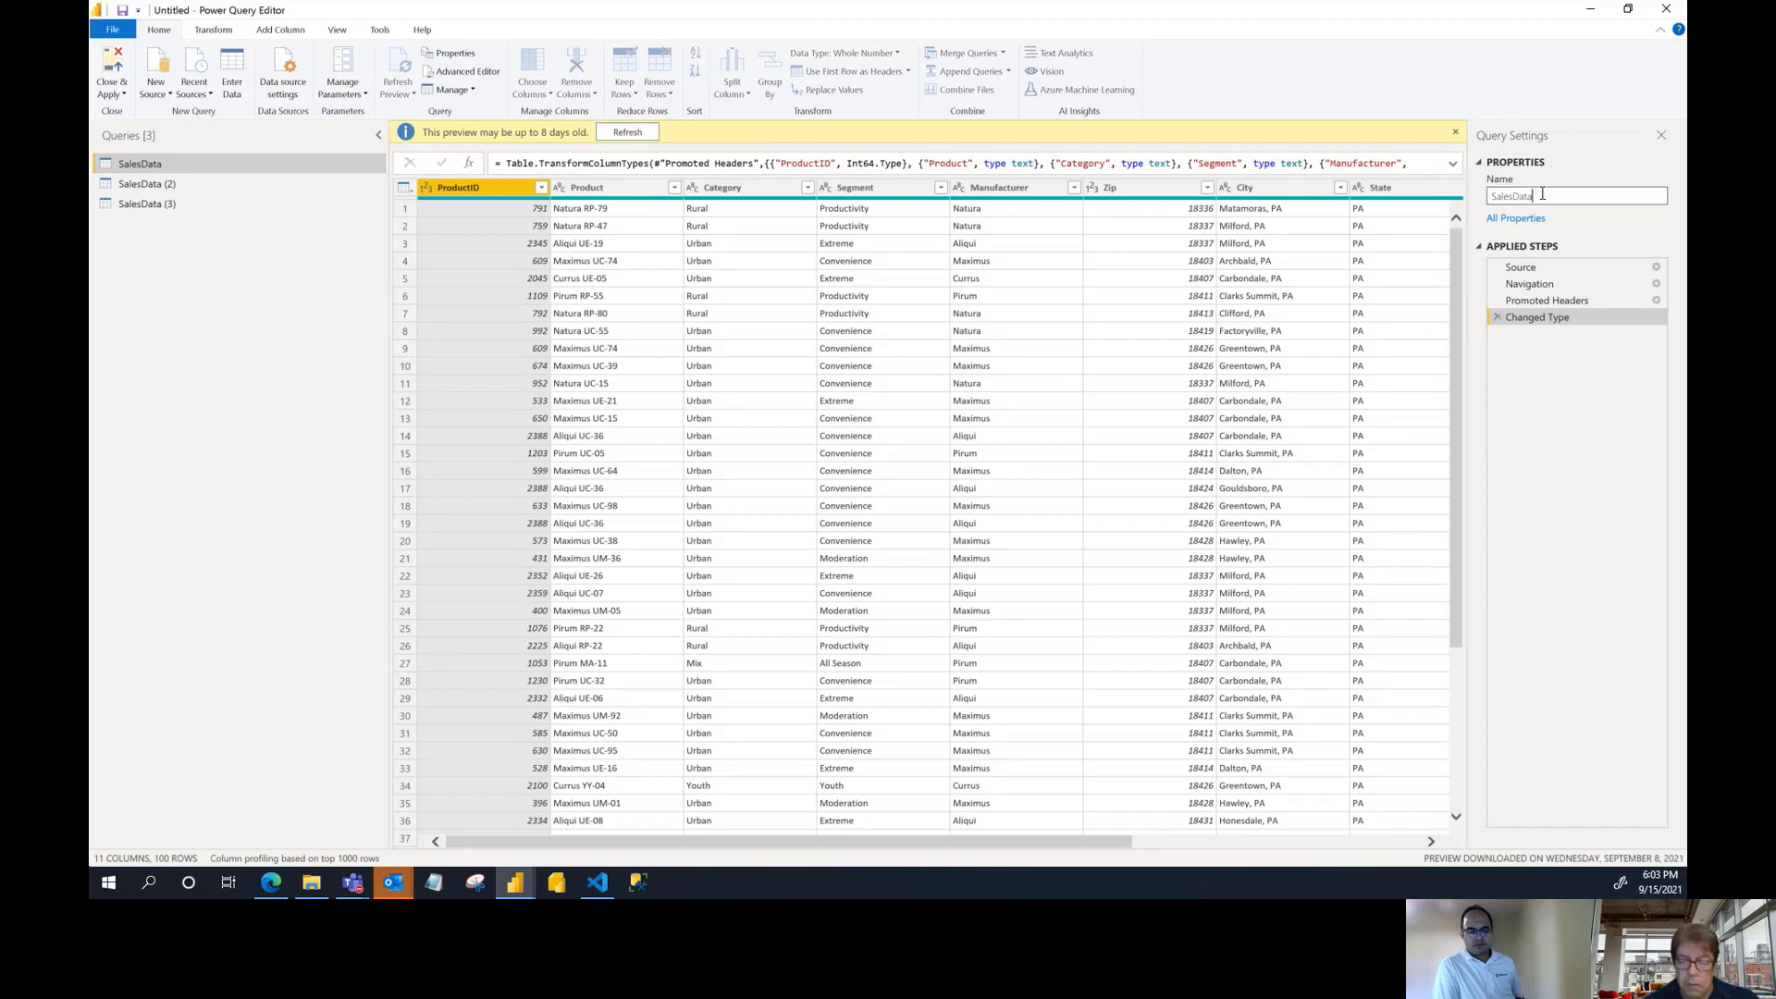
key("BackSpace")
key("BackSpace")
key("BackSpace")
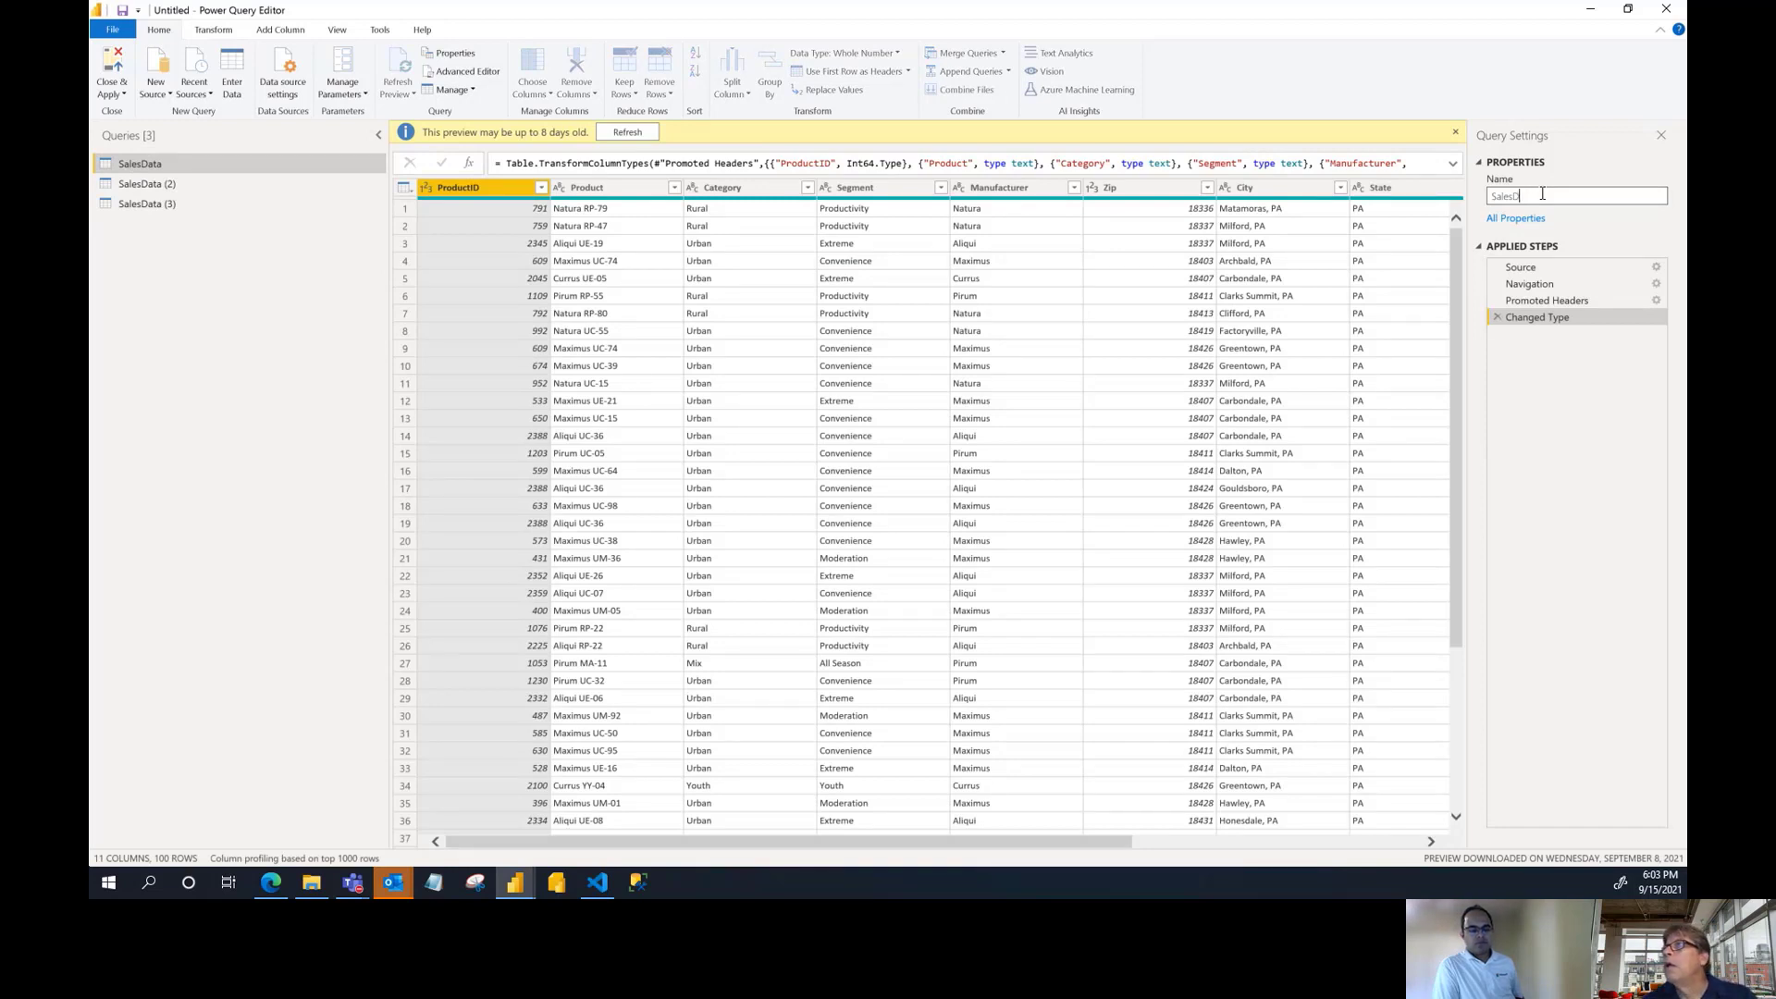
type("s")
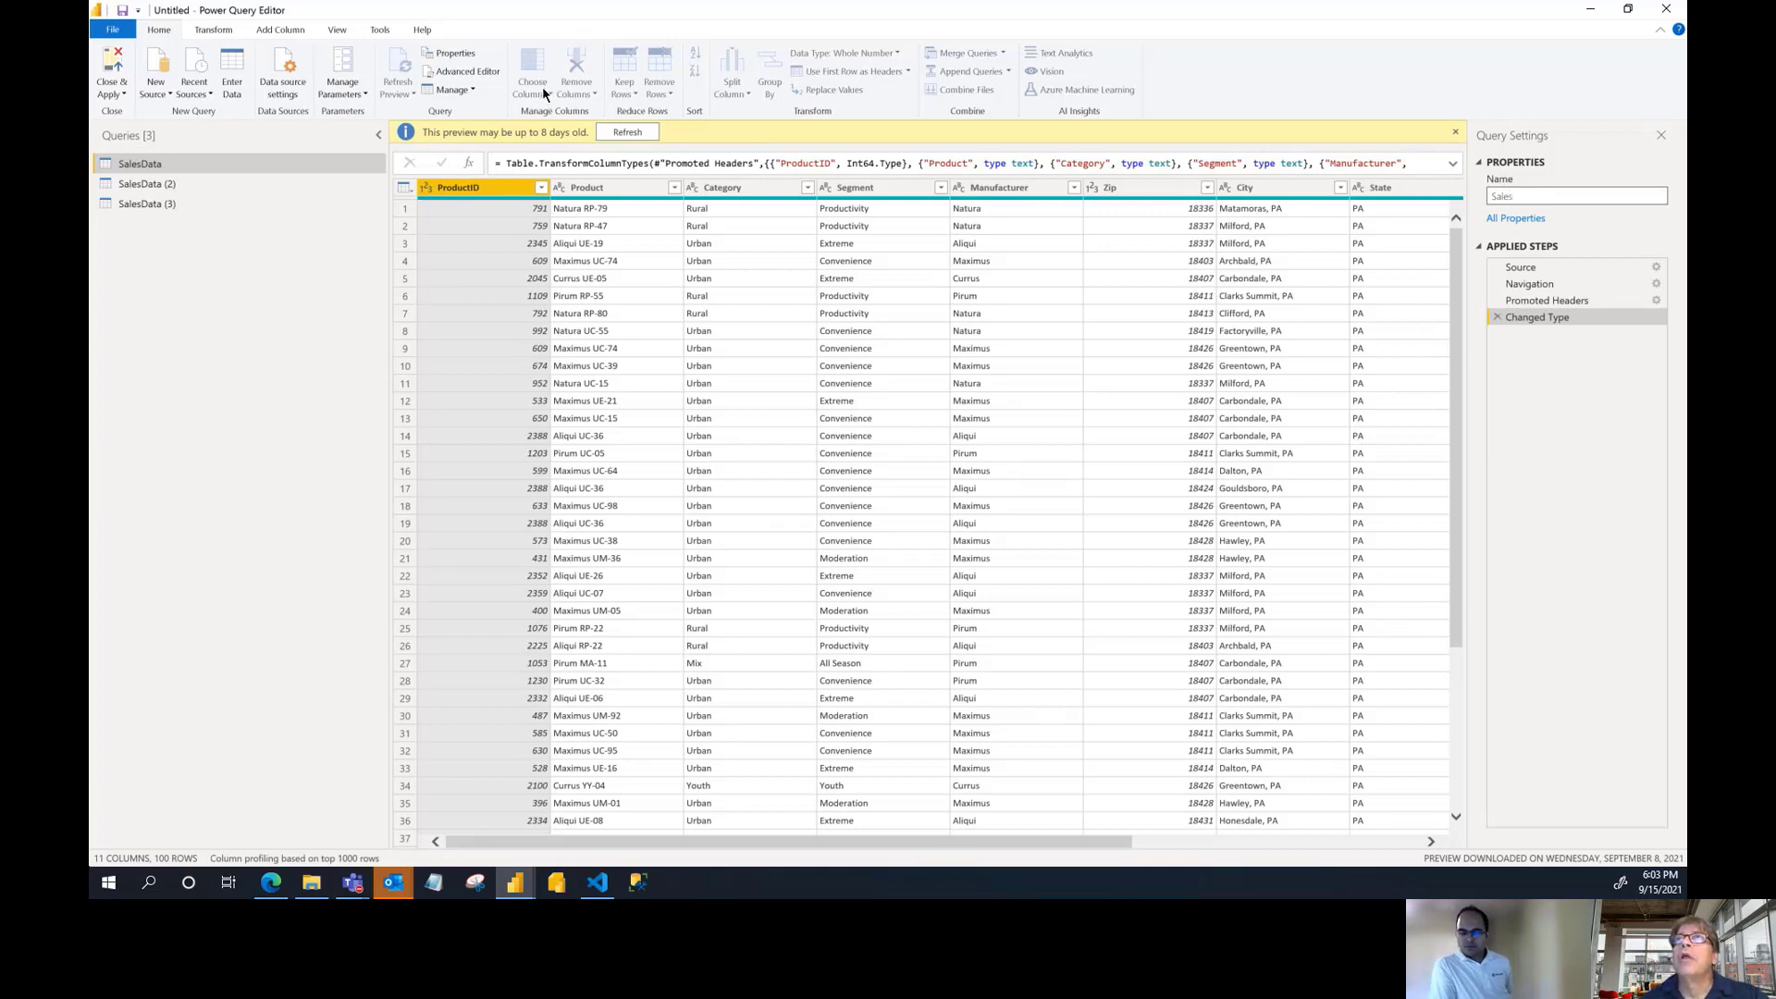
left_click(1563, 392)
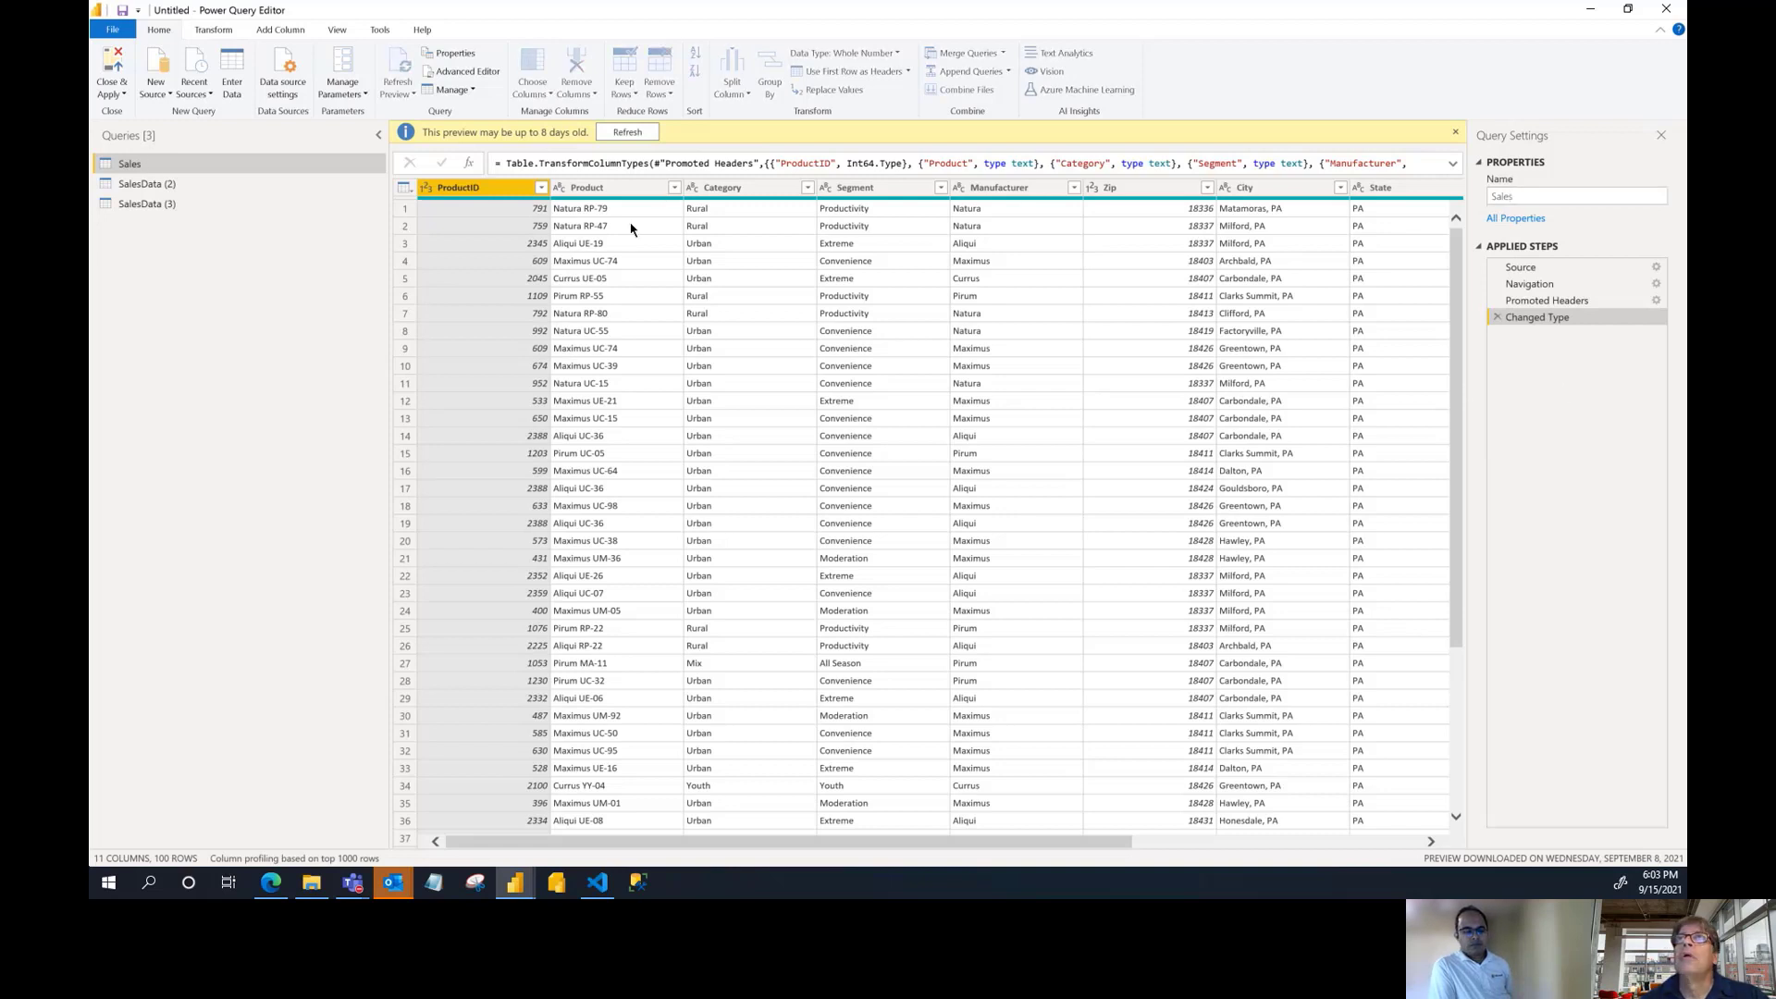
Keep only the ProductID, Date and Amount columns in the Sales query
left_click(548, 94)
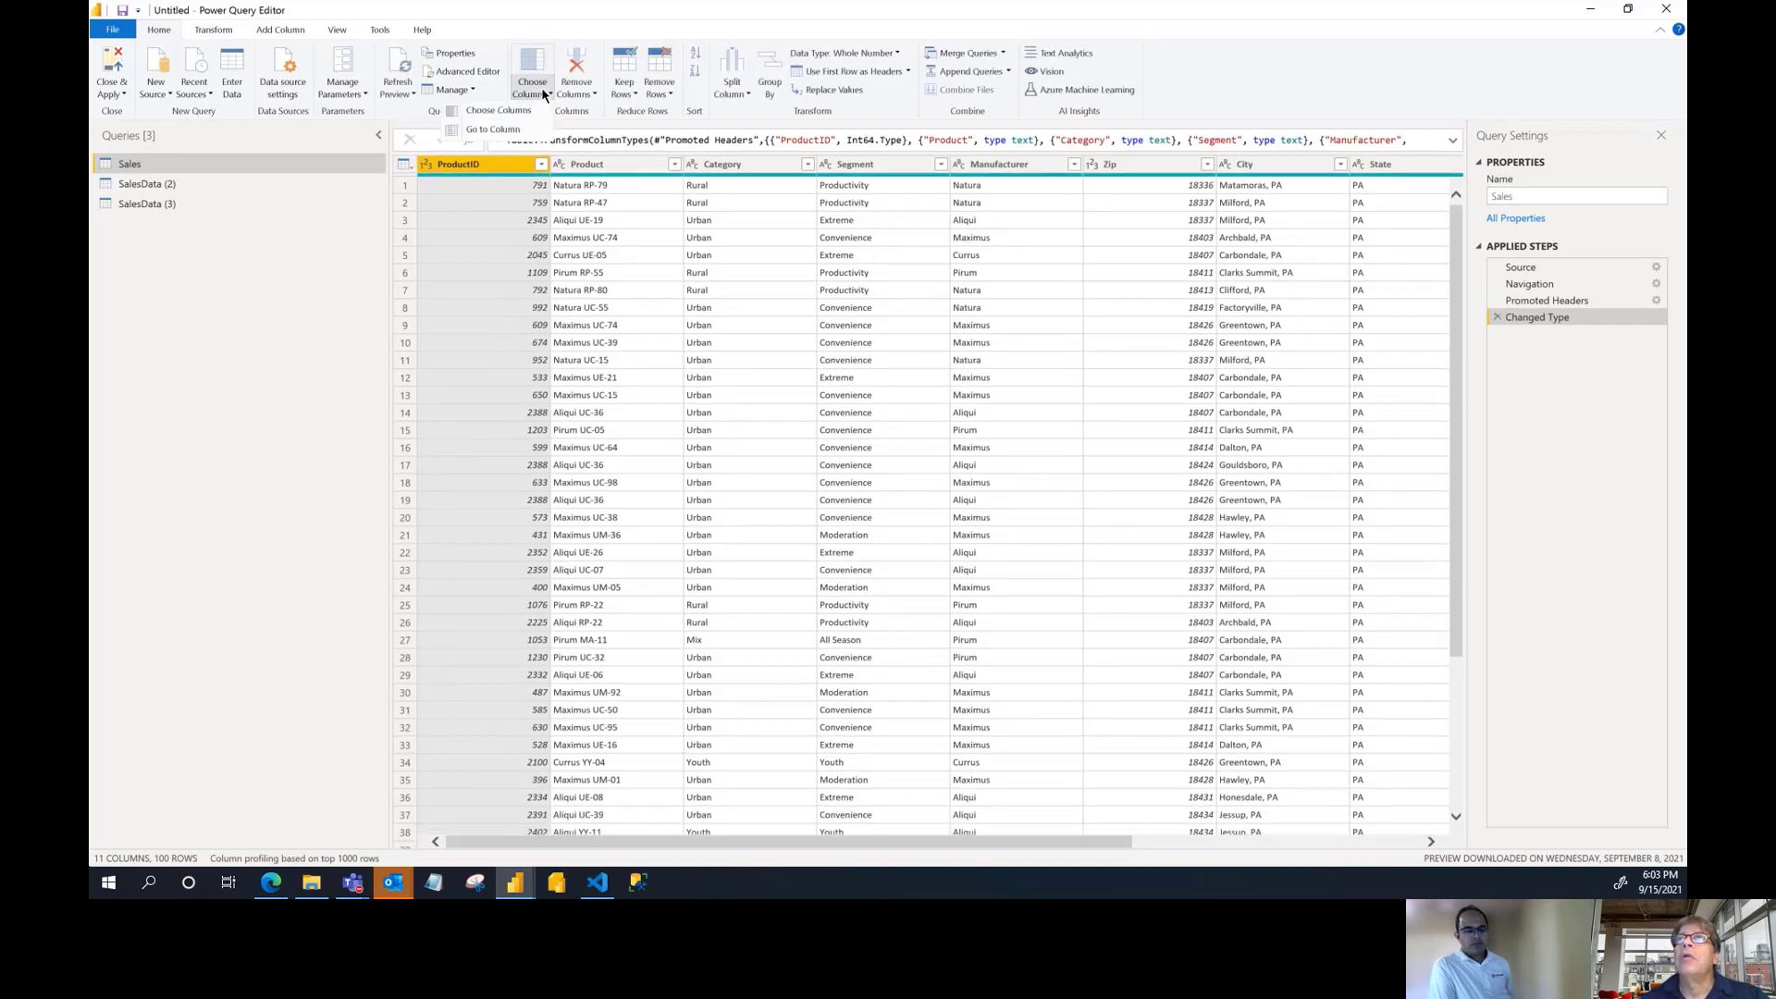
left_click(516, 112)
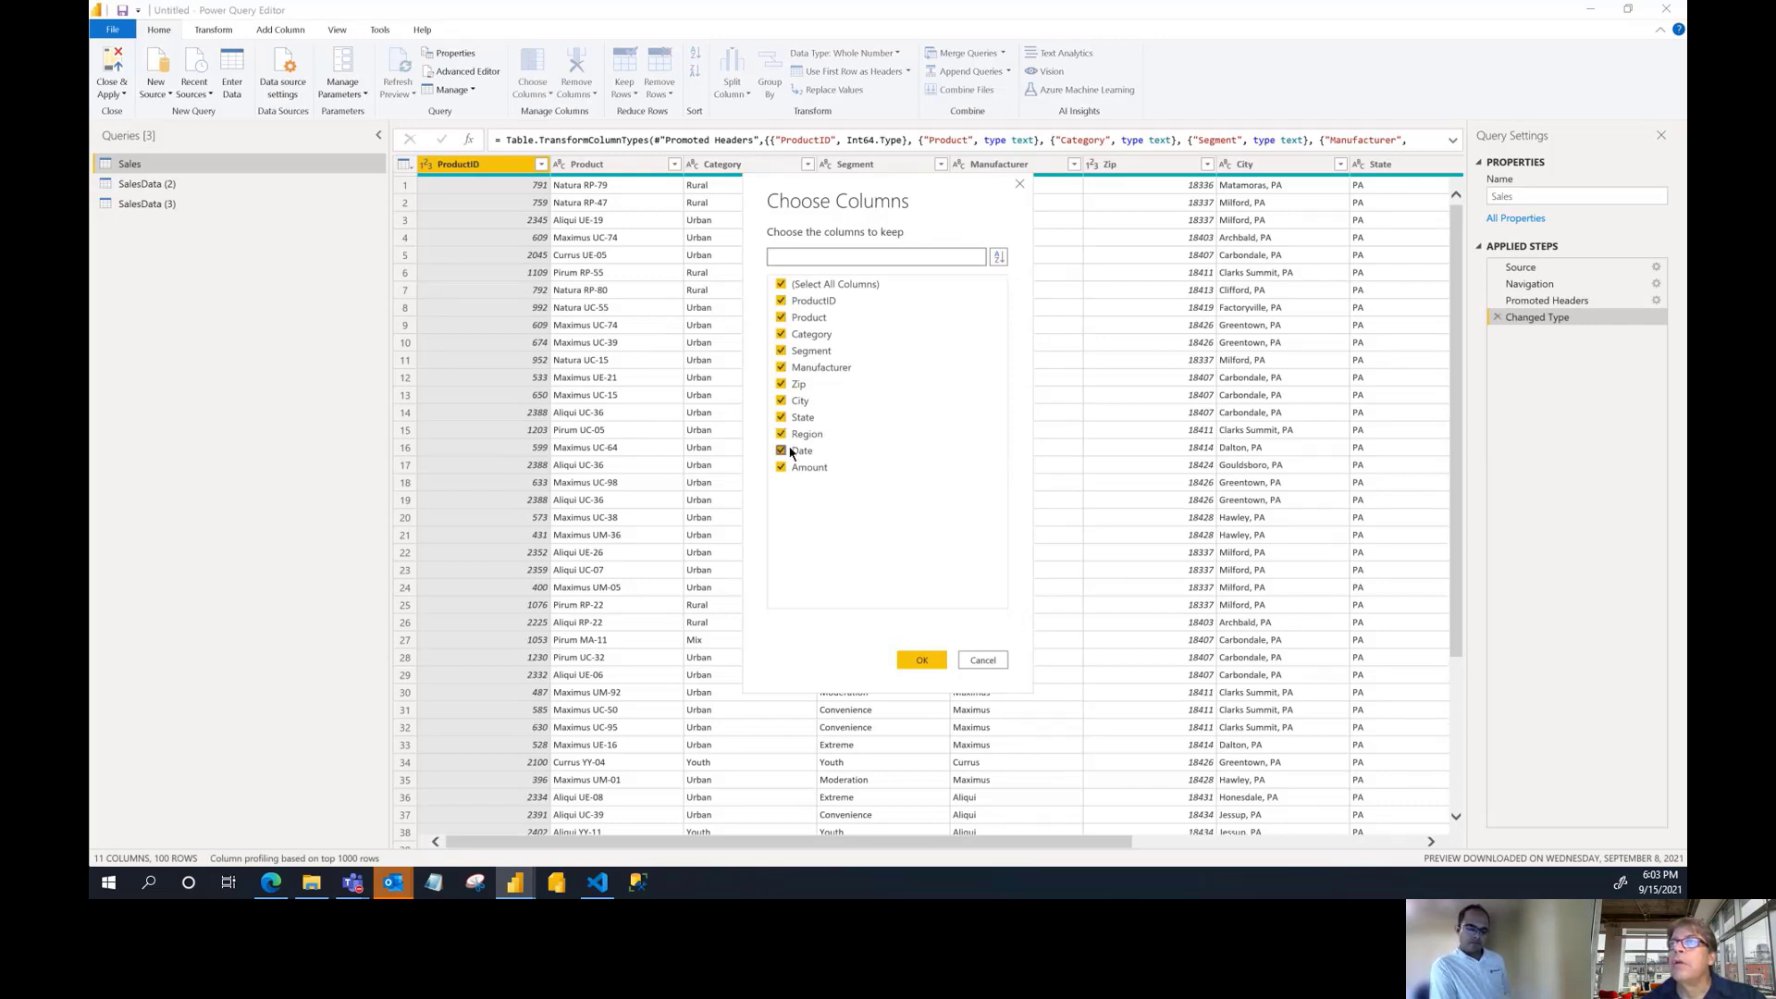
left_click(782, 286)
left_click(781, 302)
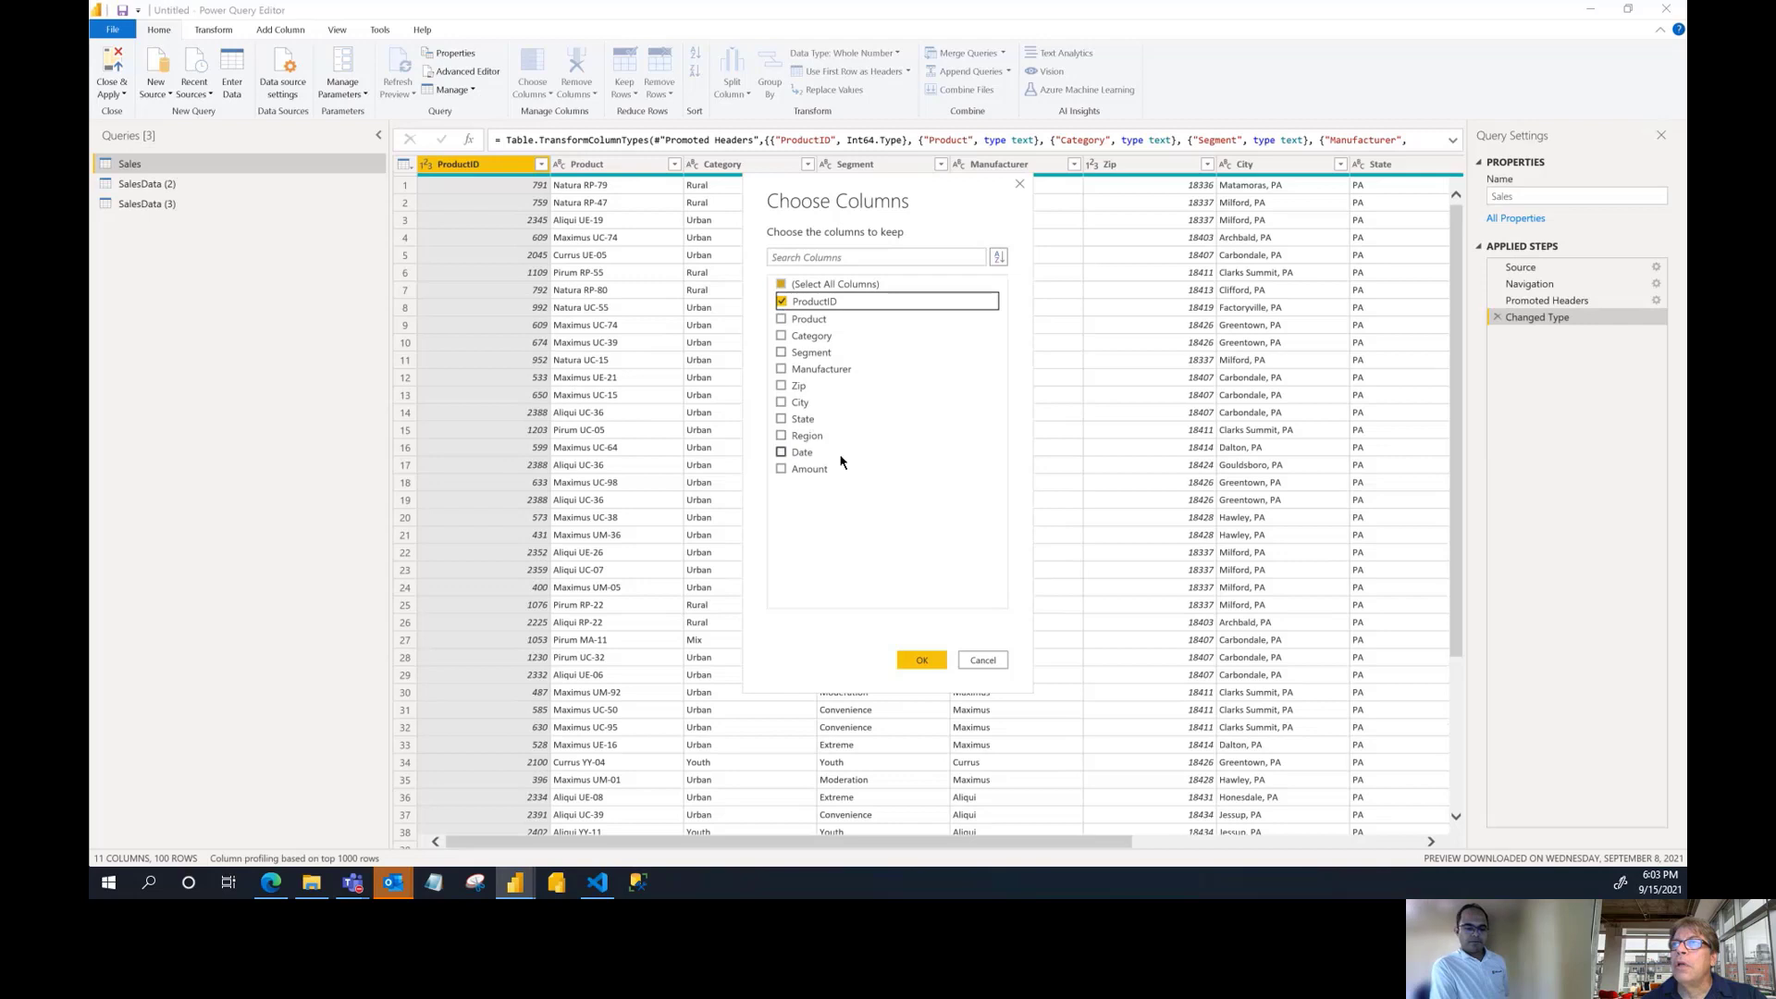
left_click(782, 452)
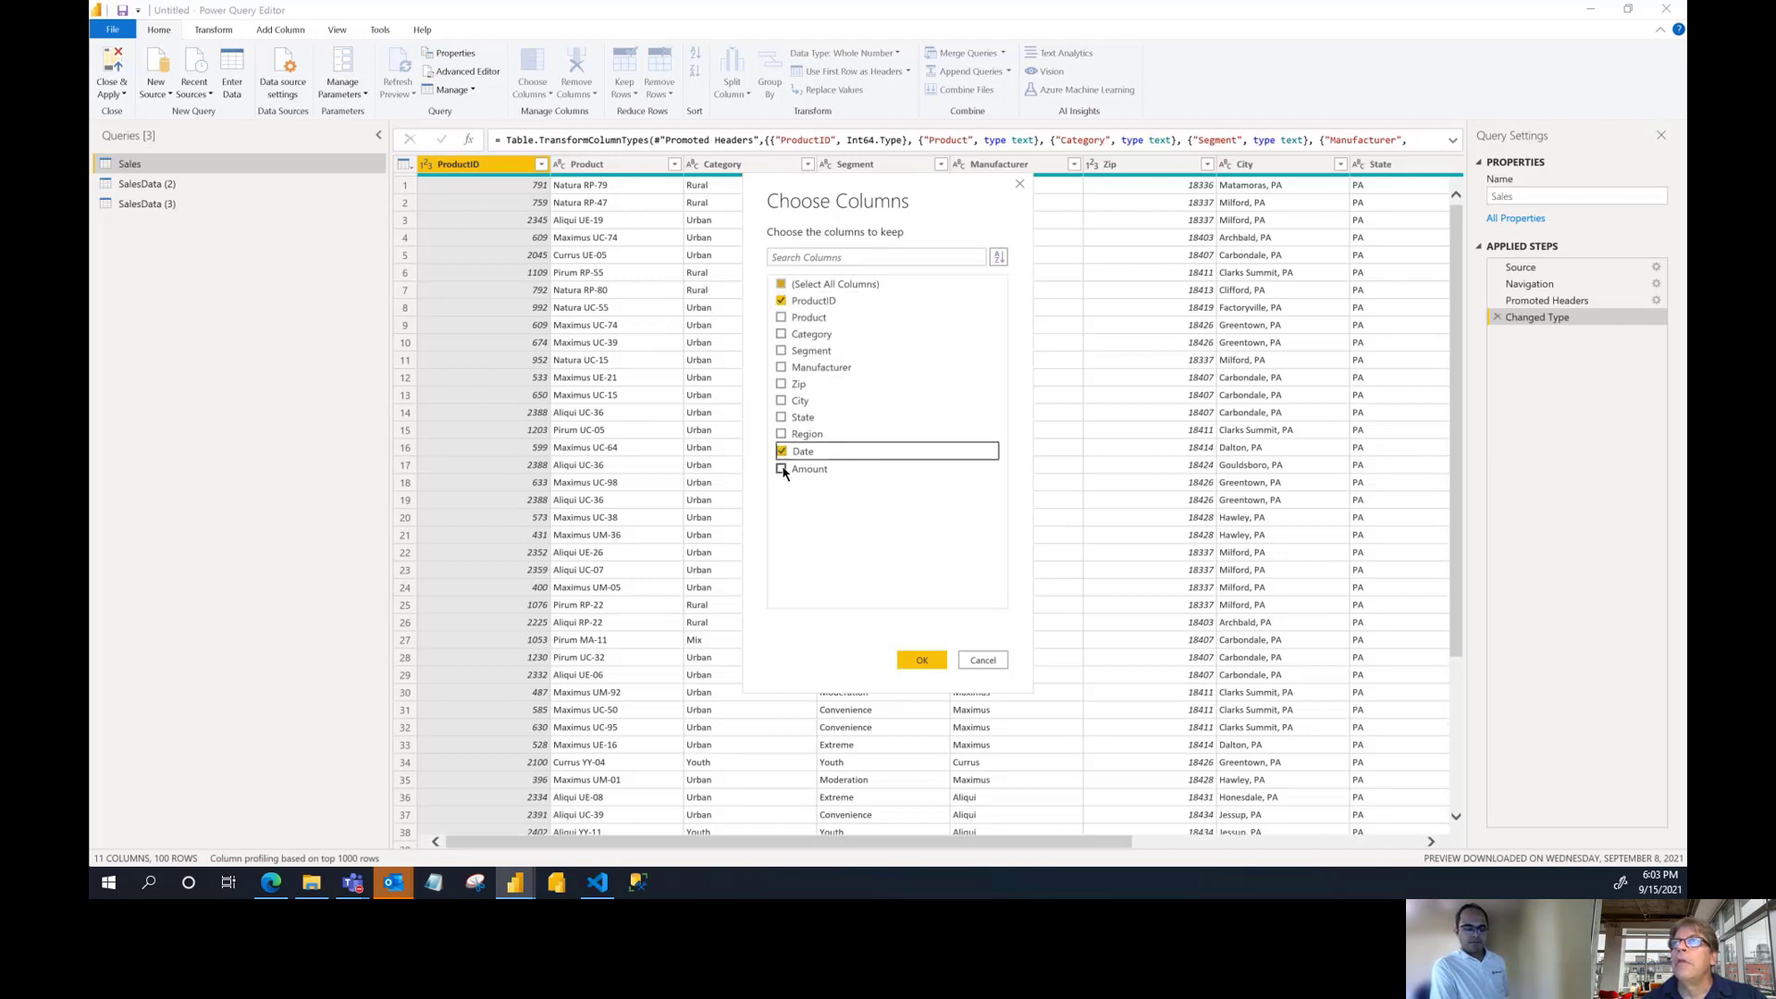
left_click(781, 470)
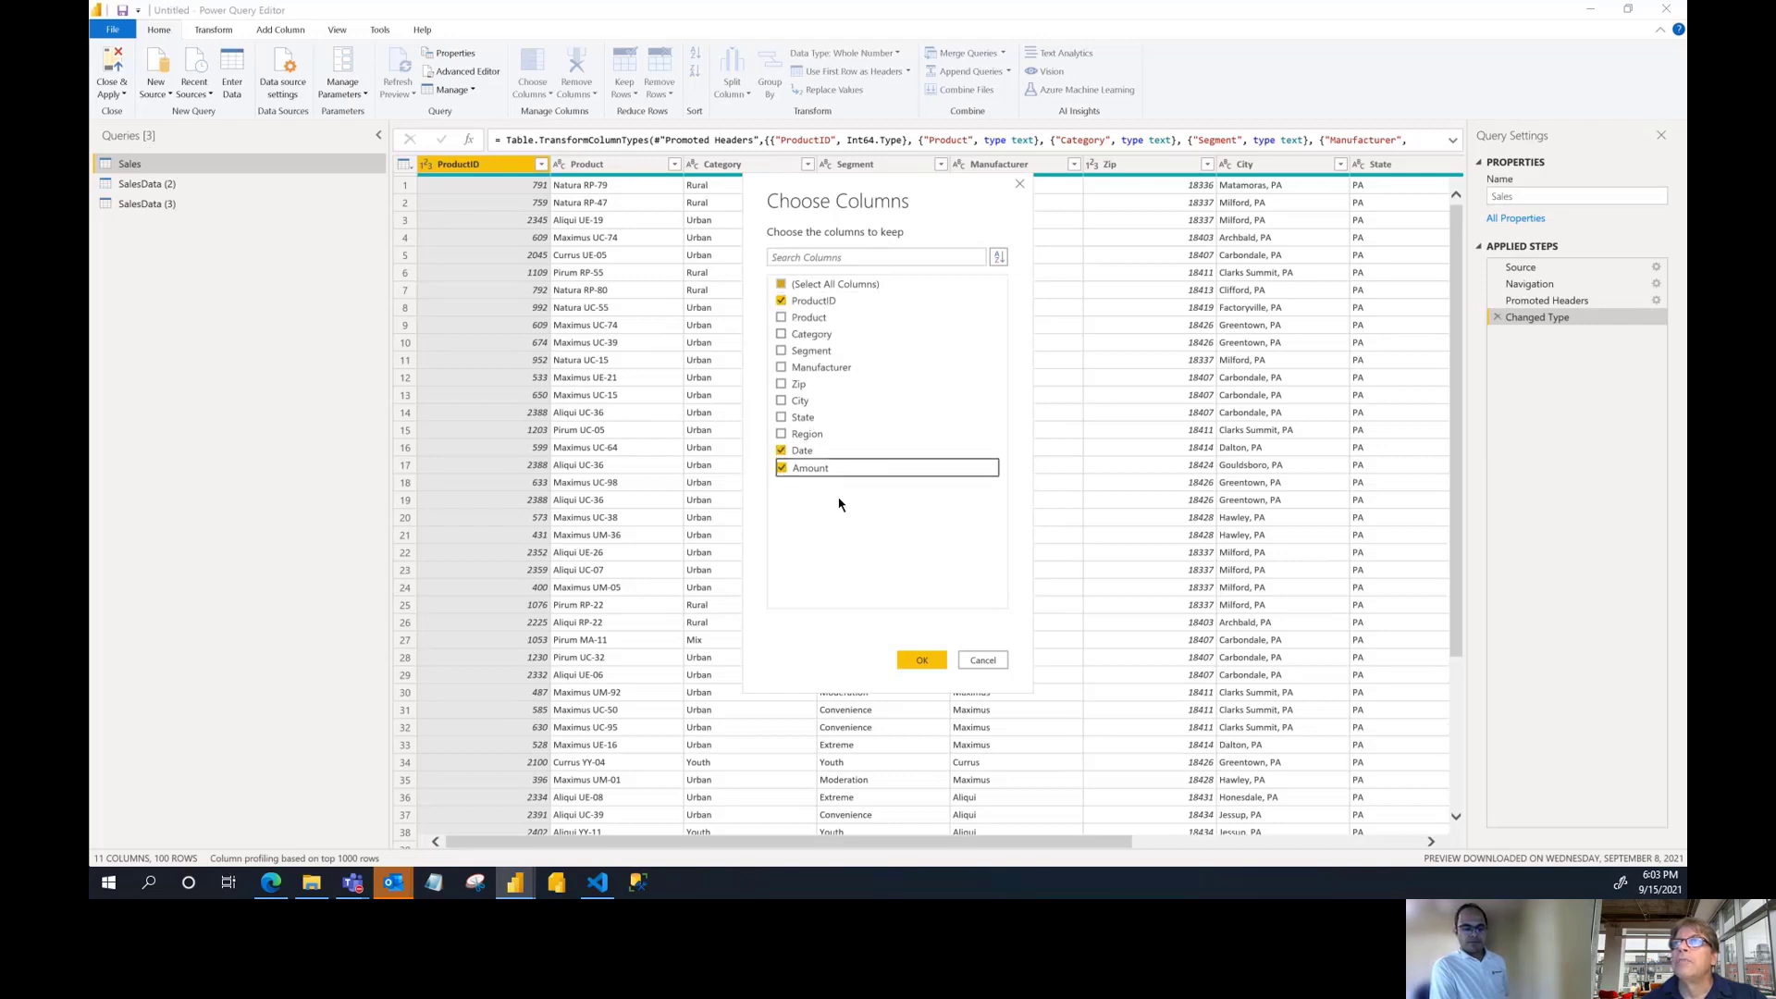
left_click(936, 662)
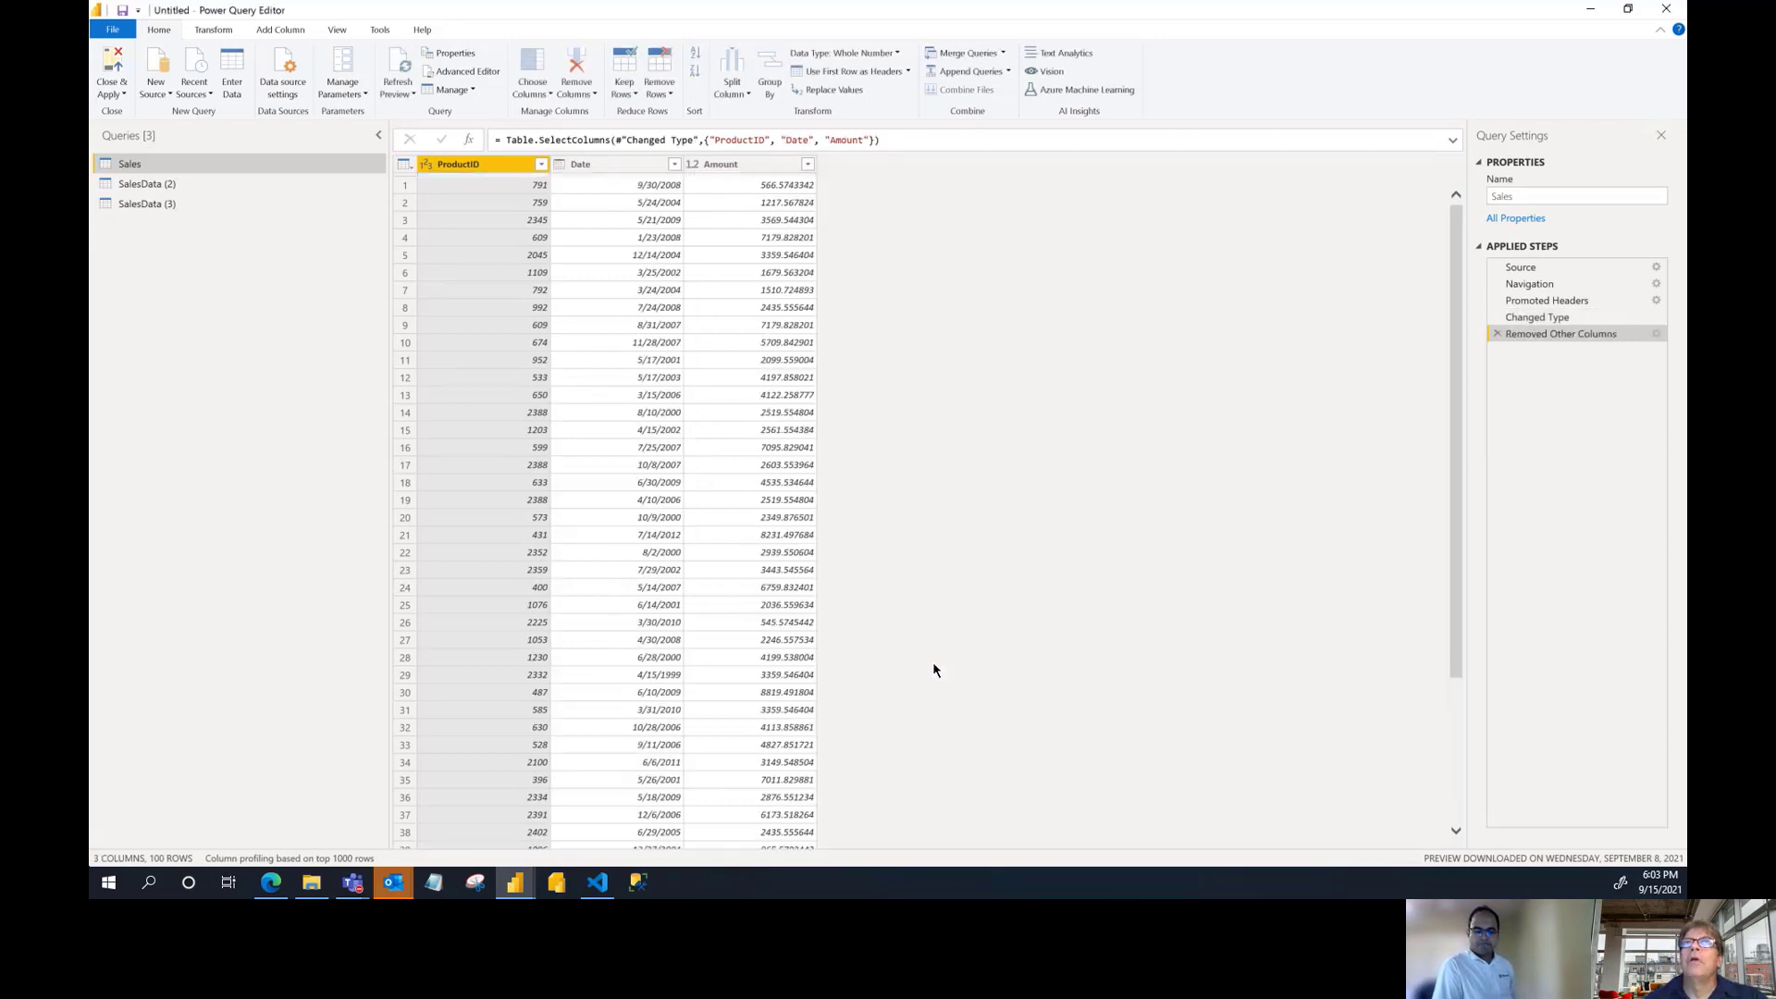
Rename the SalesData (2) query as Product
left_click(134, 188)
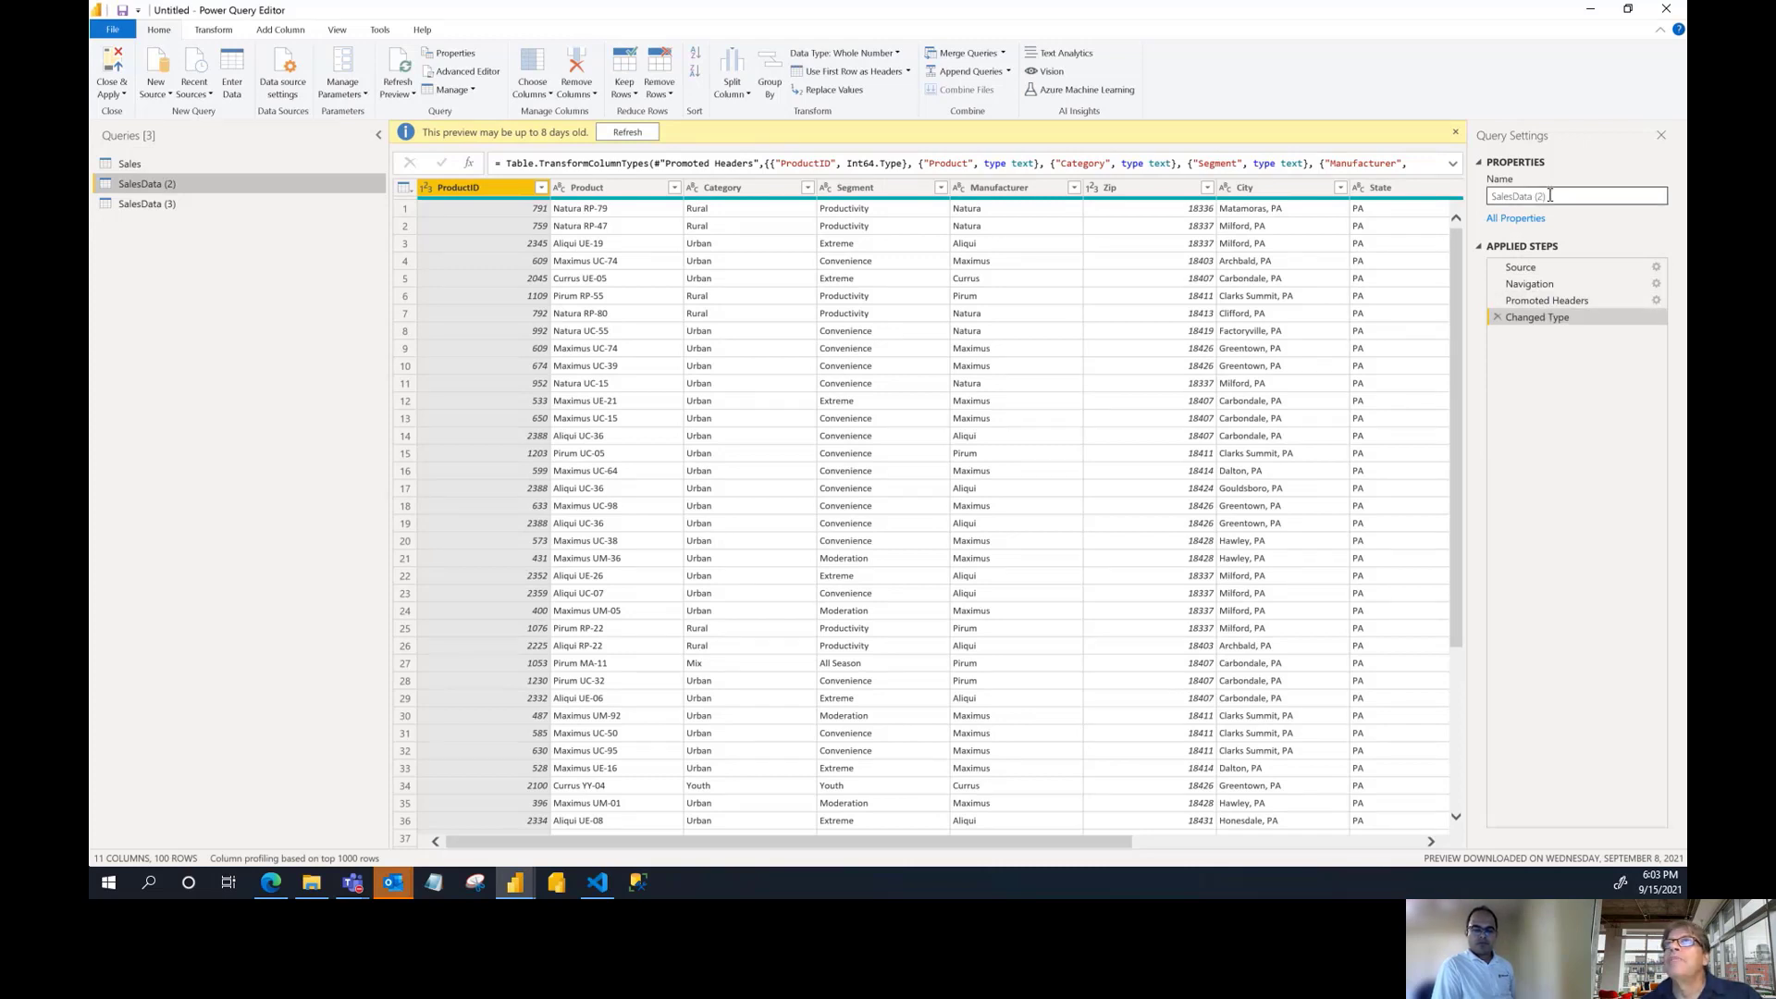
left_click_drag(1550, 196, 1491, 198)
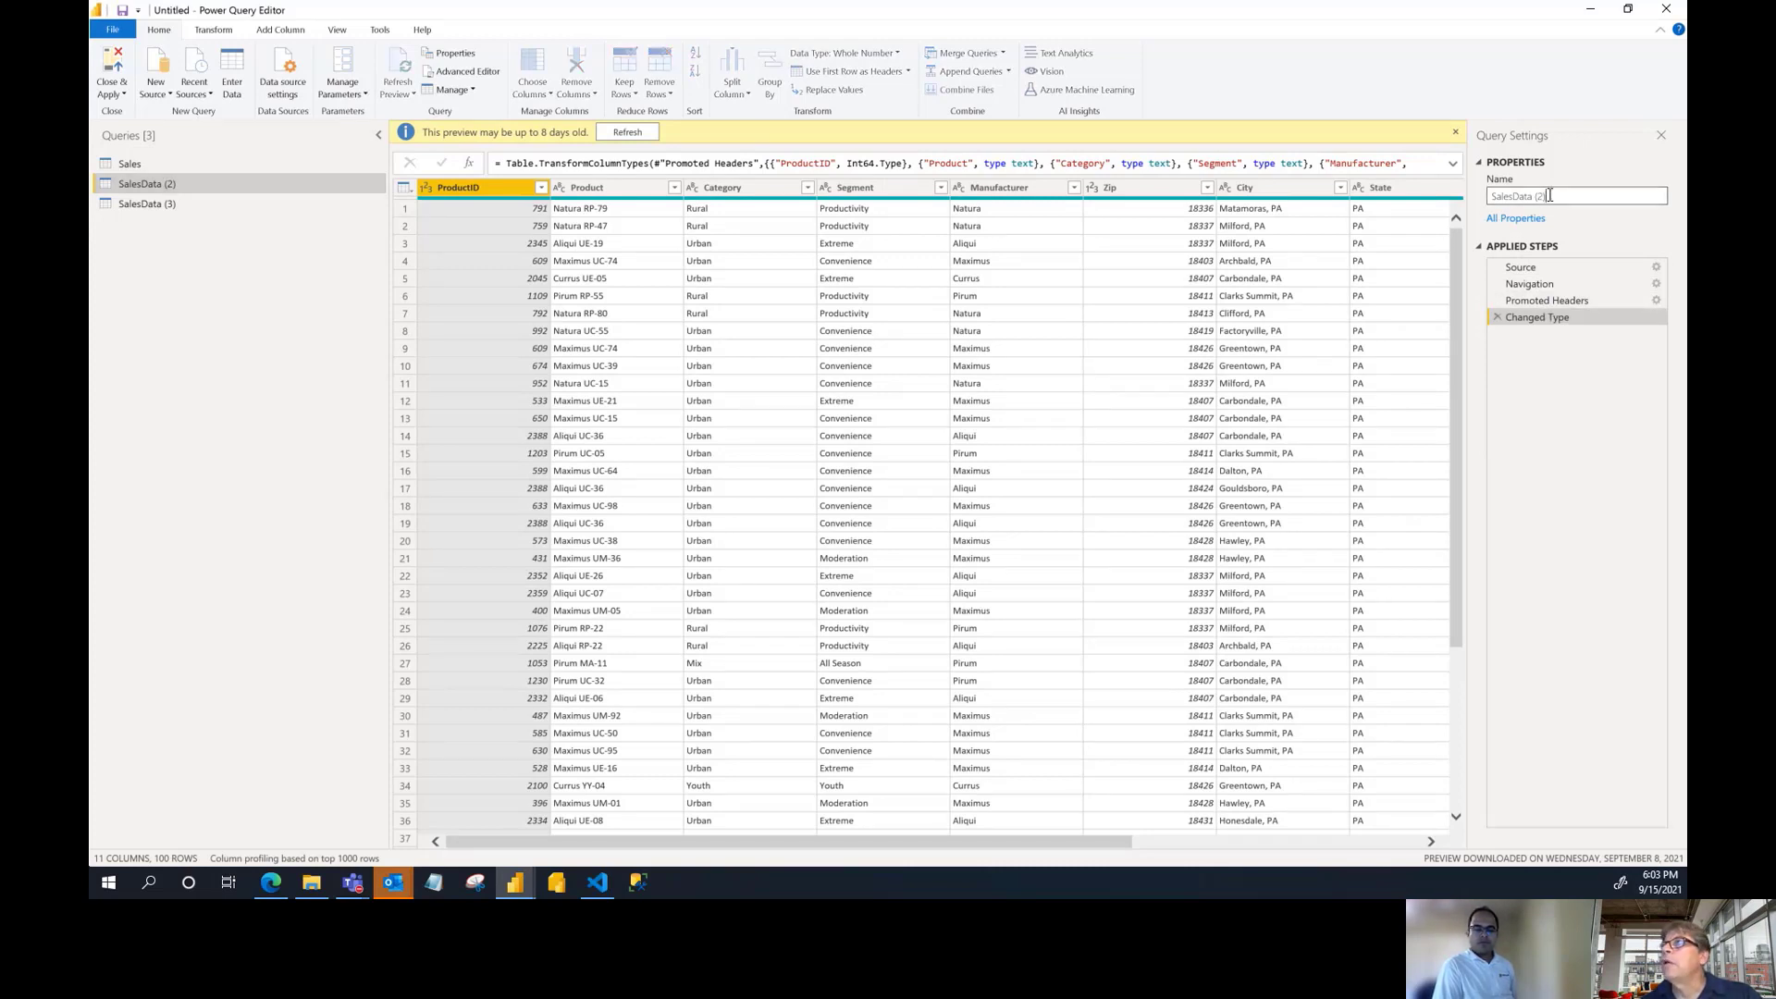
type("Product")
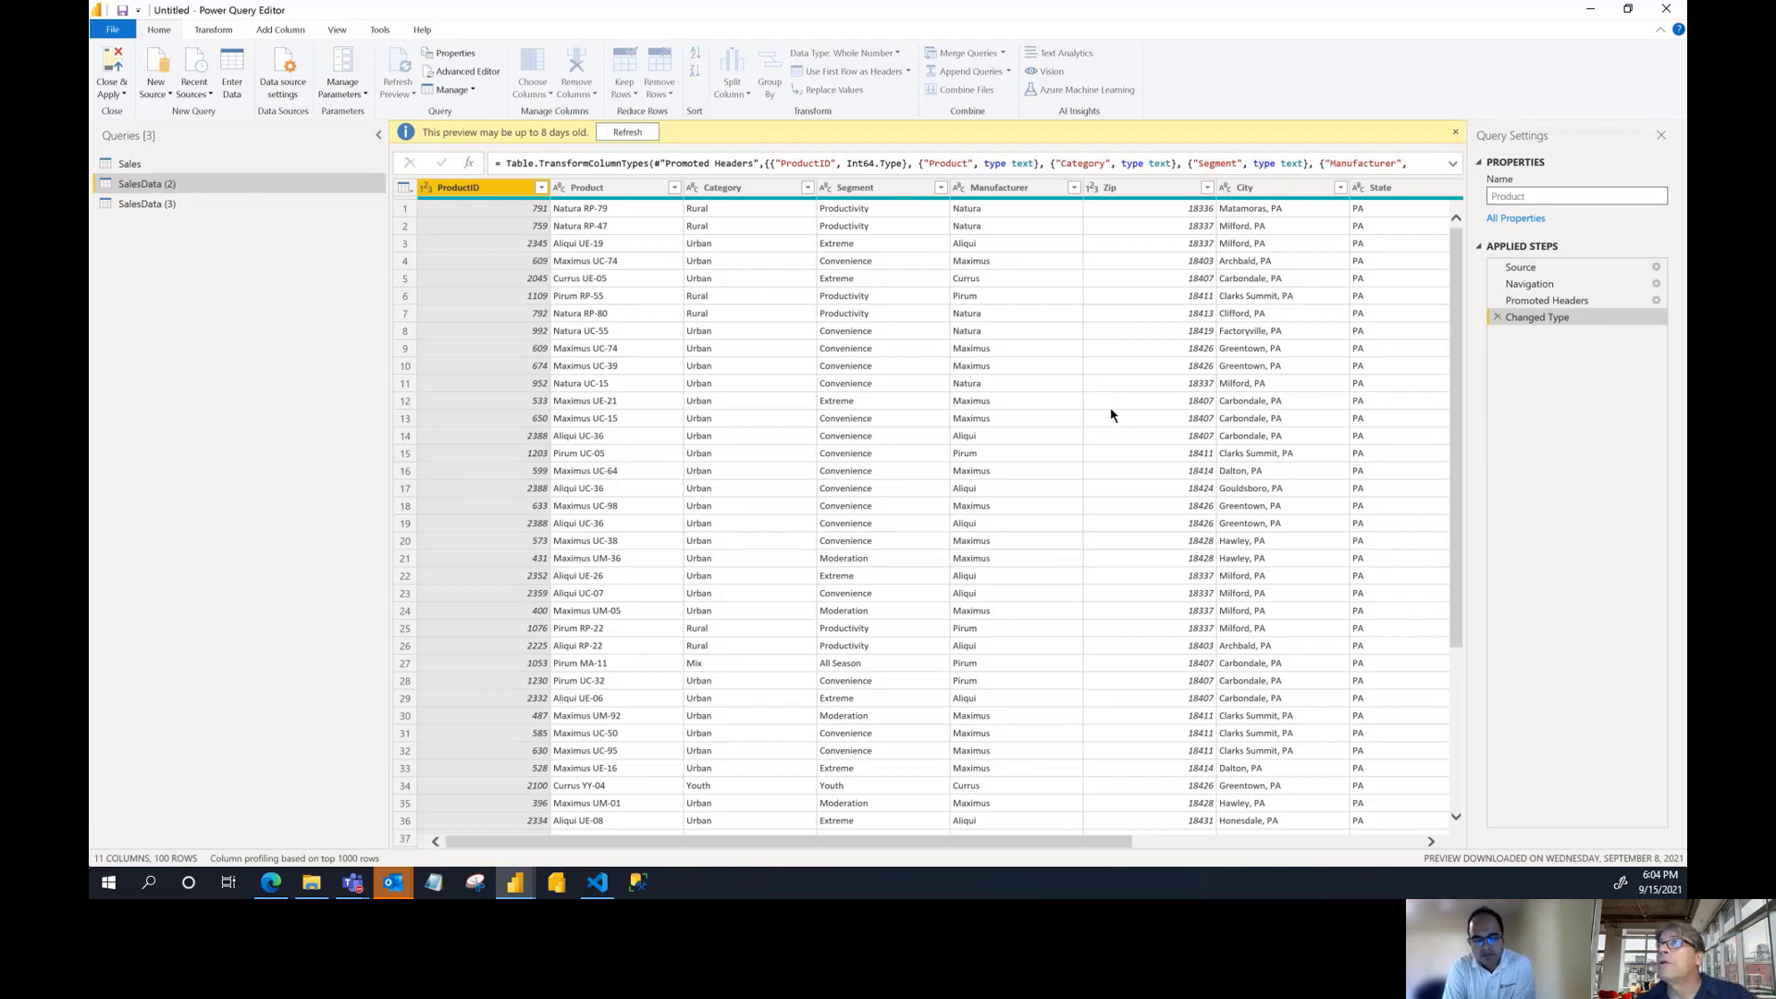
left_click(1593, 455)
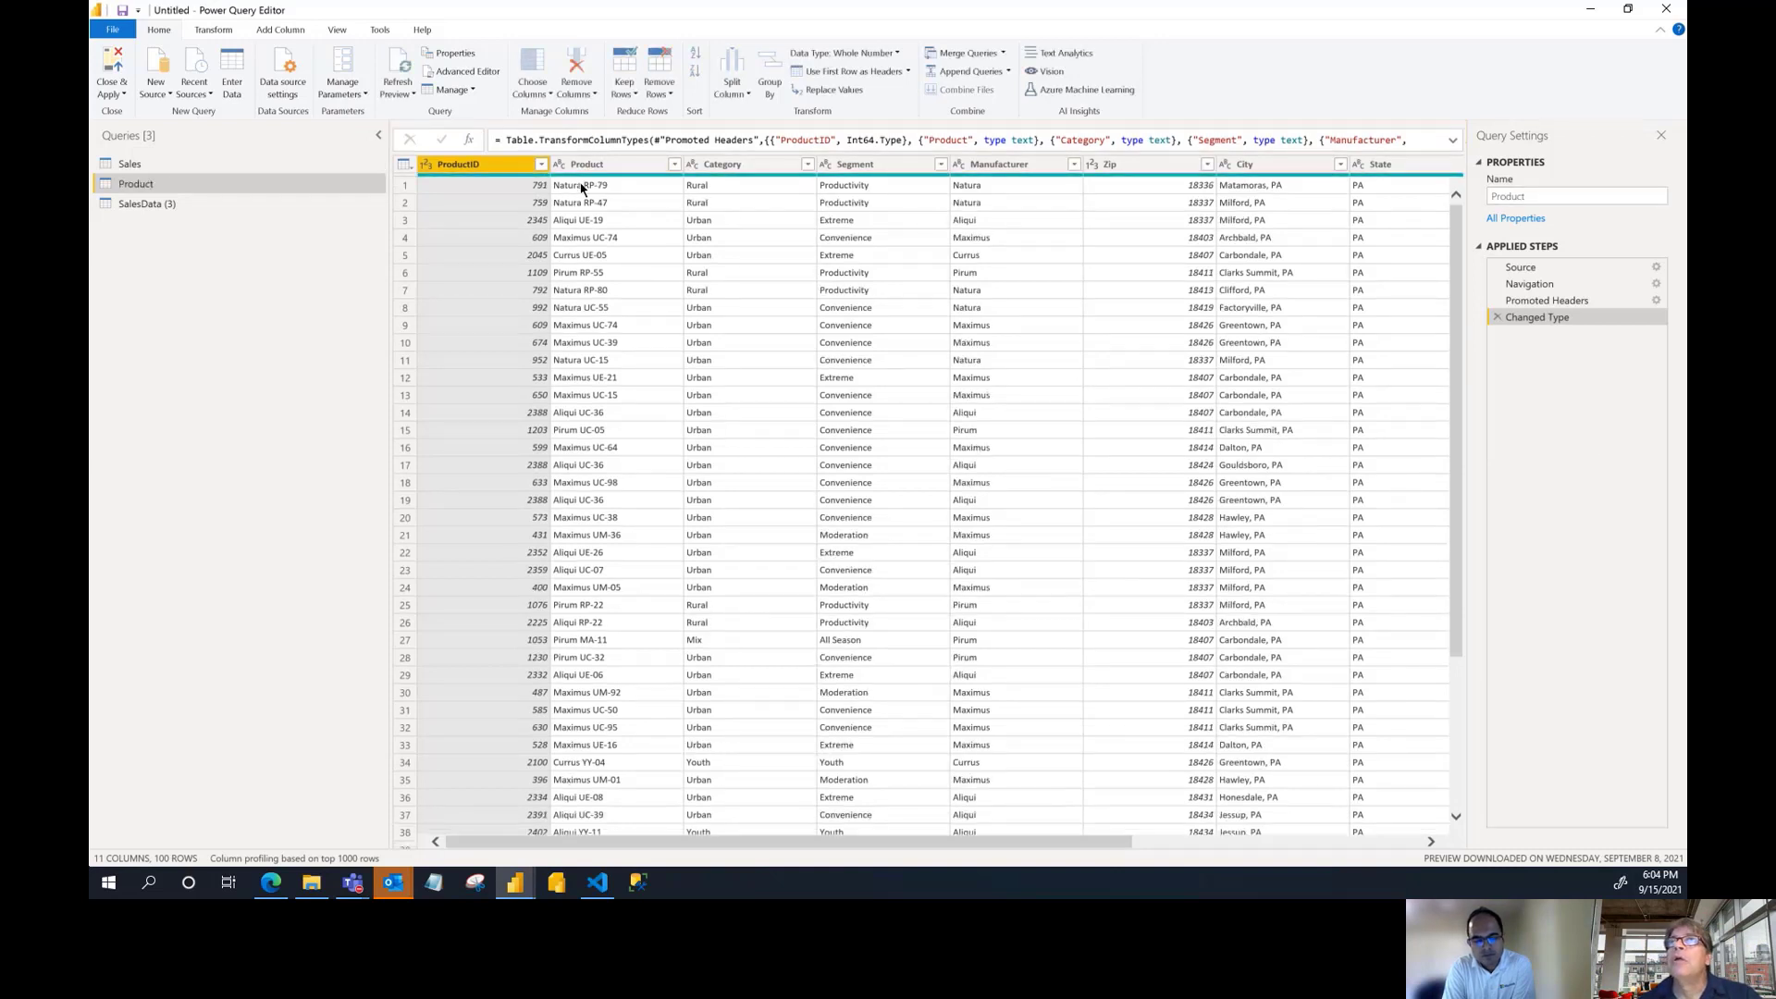
Keep only the ProductID, Product, Category and Segment columns in the Product query
left_click(541, 91)
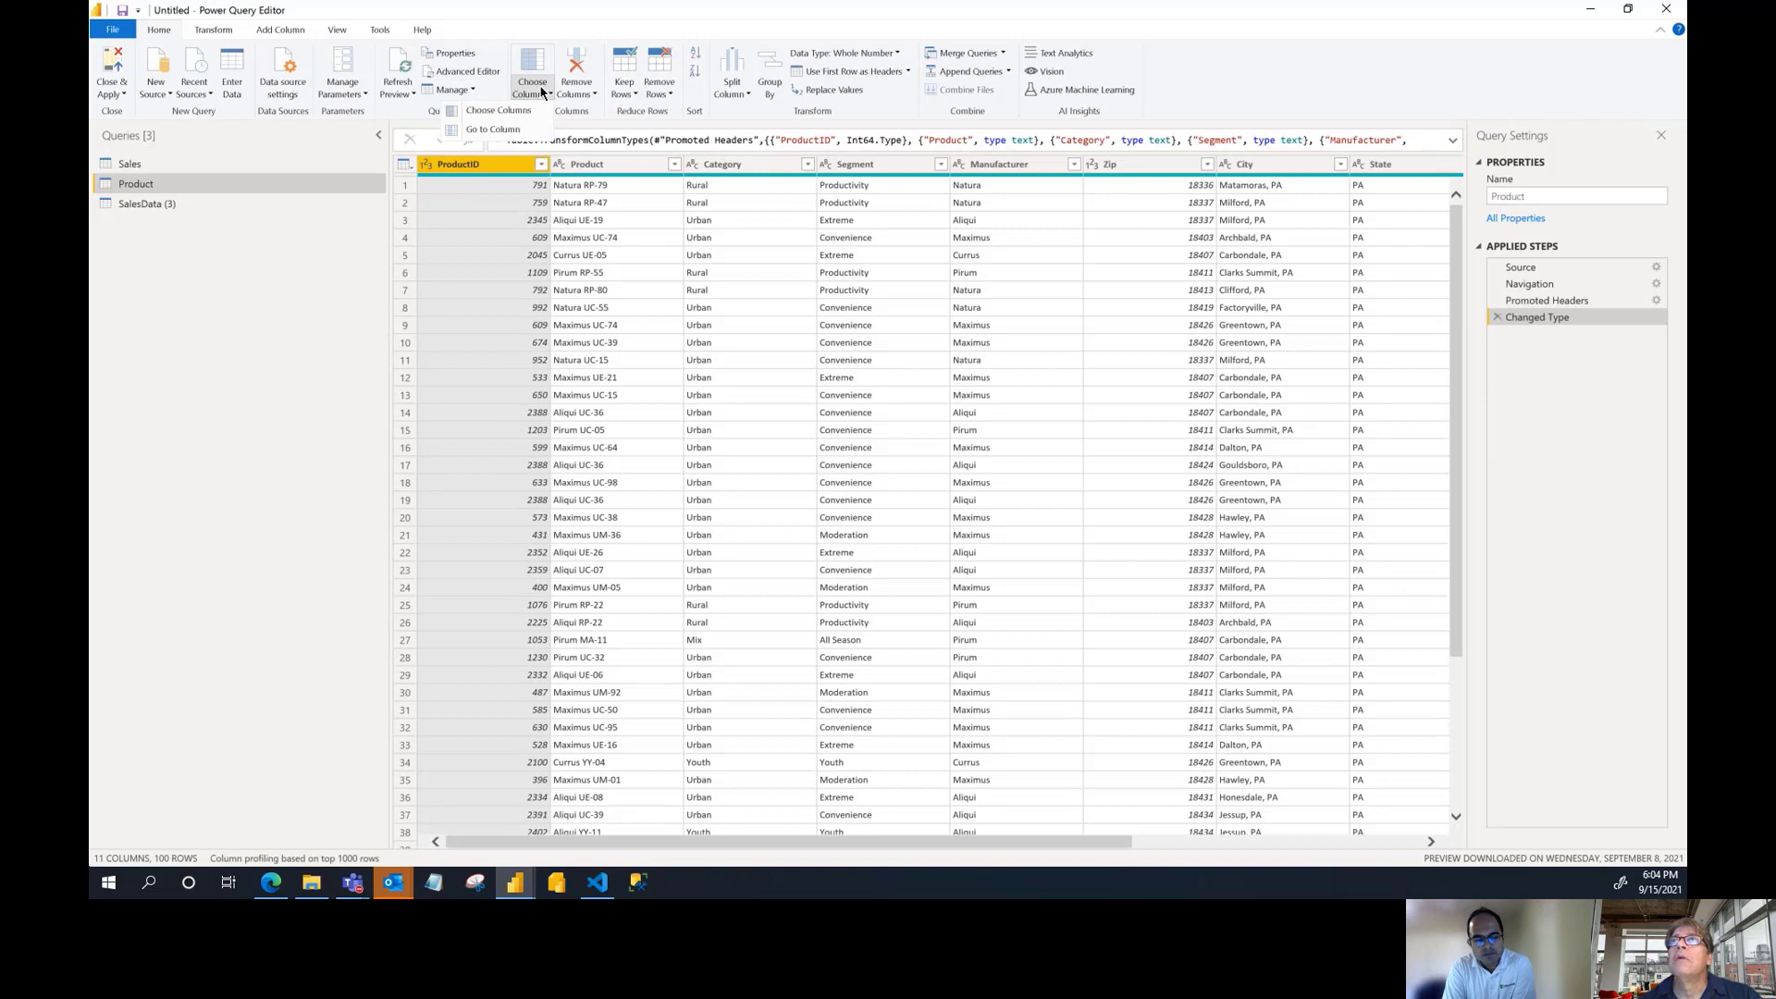
left_click(498, 110)
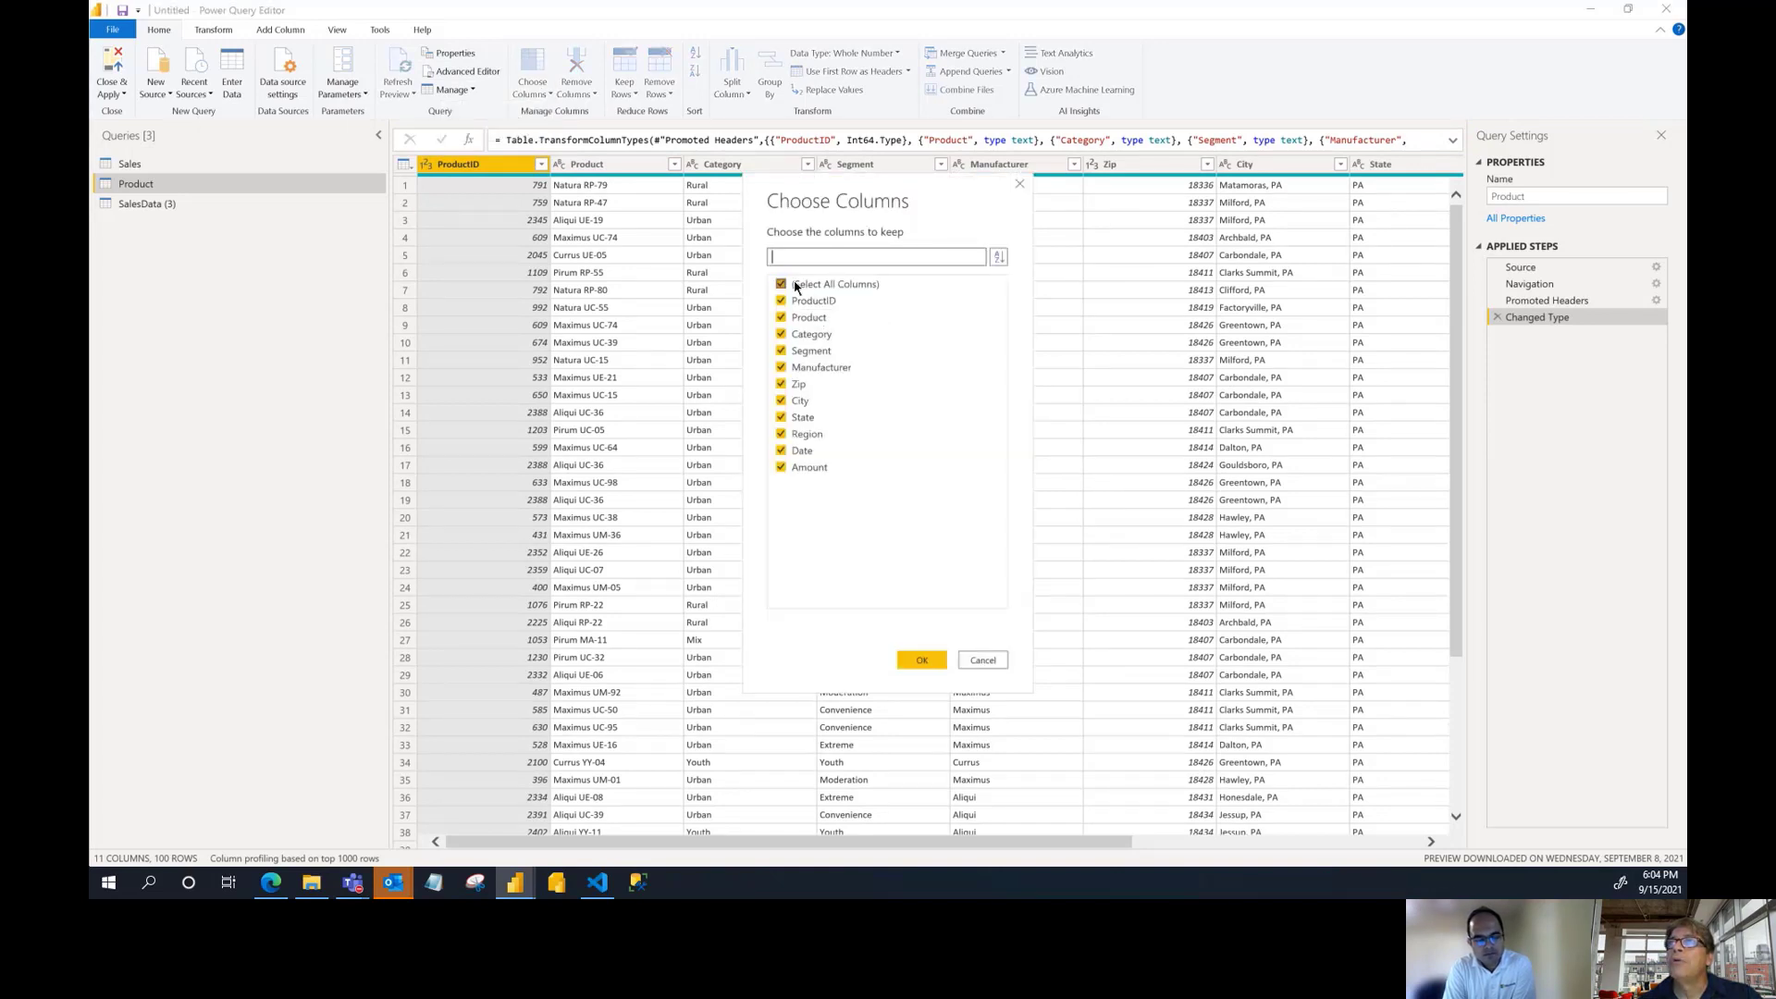
left_click(778, 284)
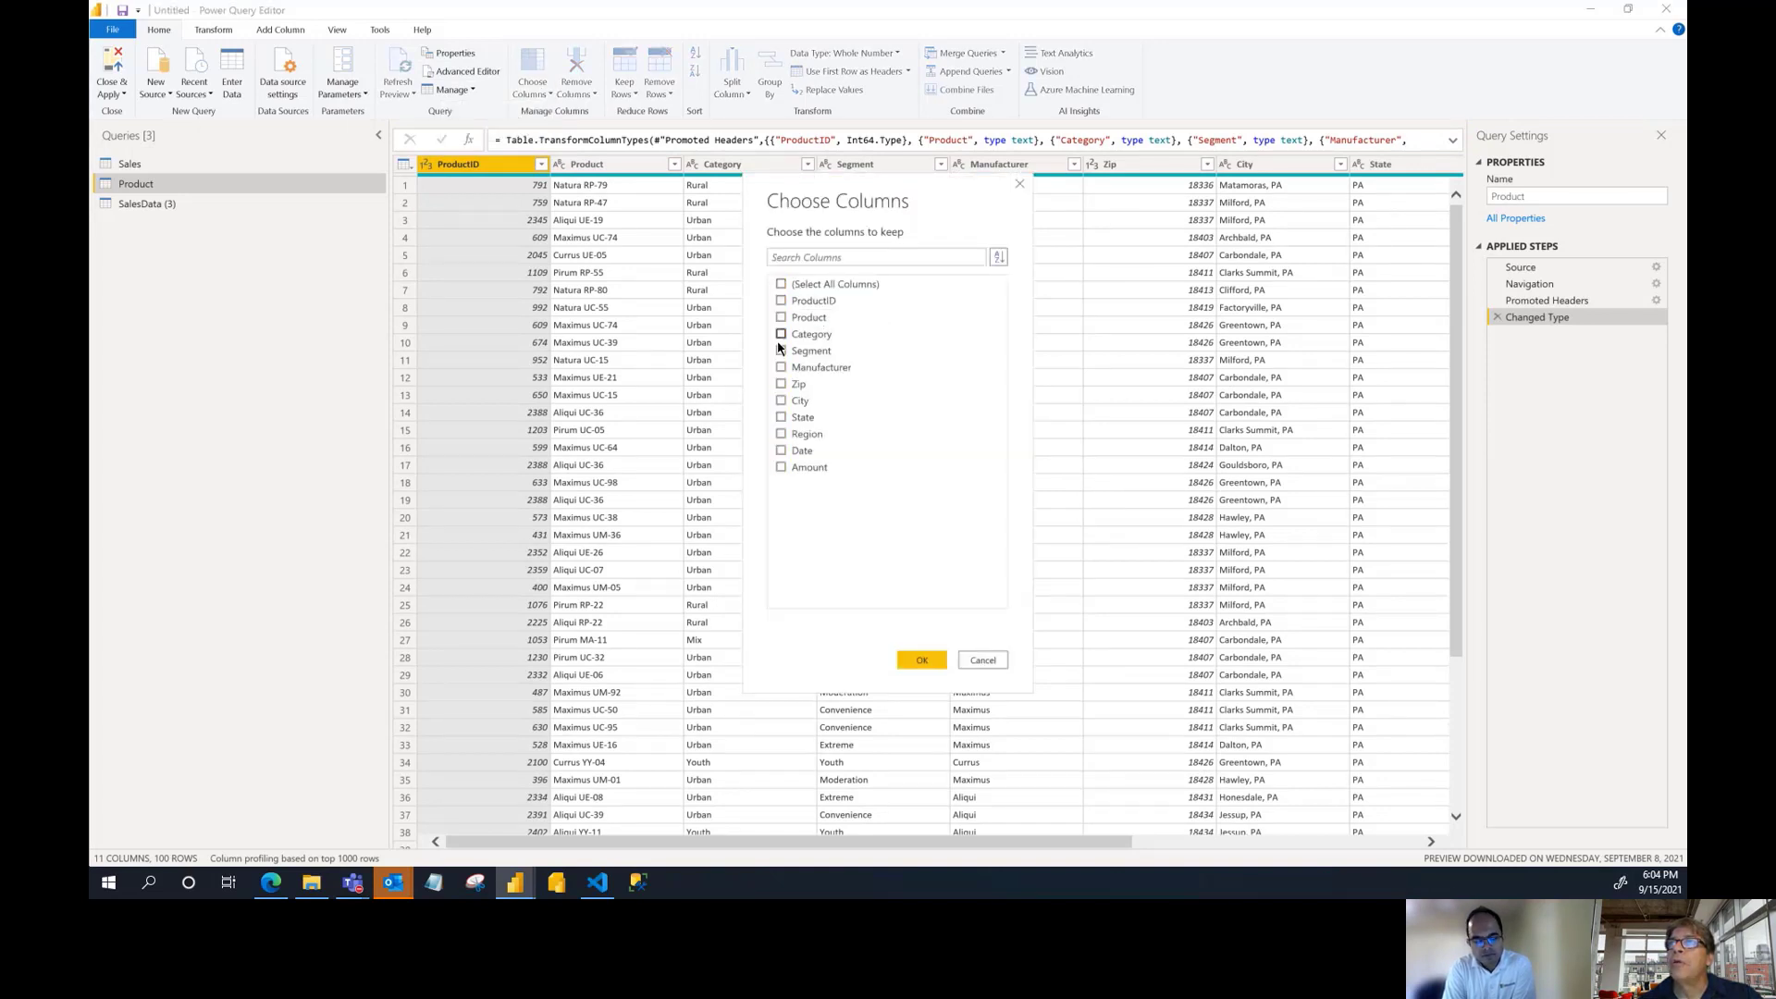
left_click(782, 303)
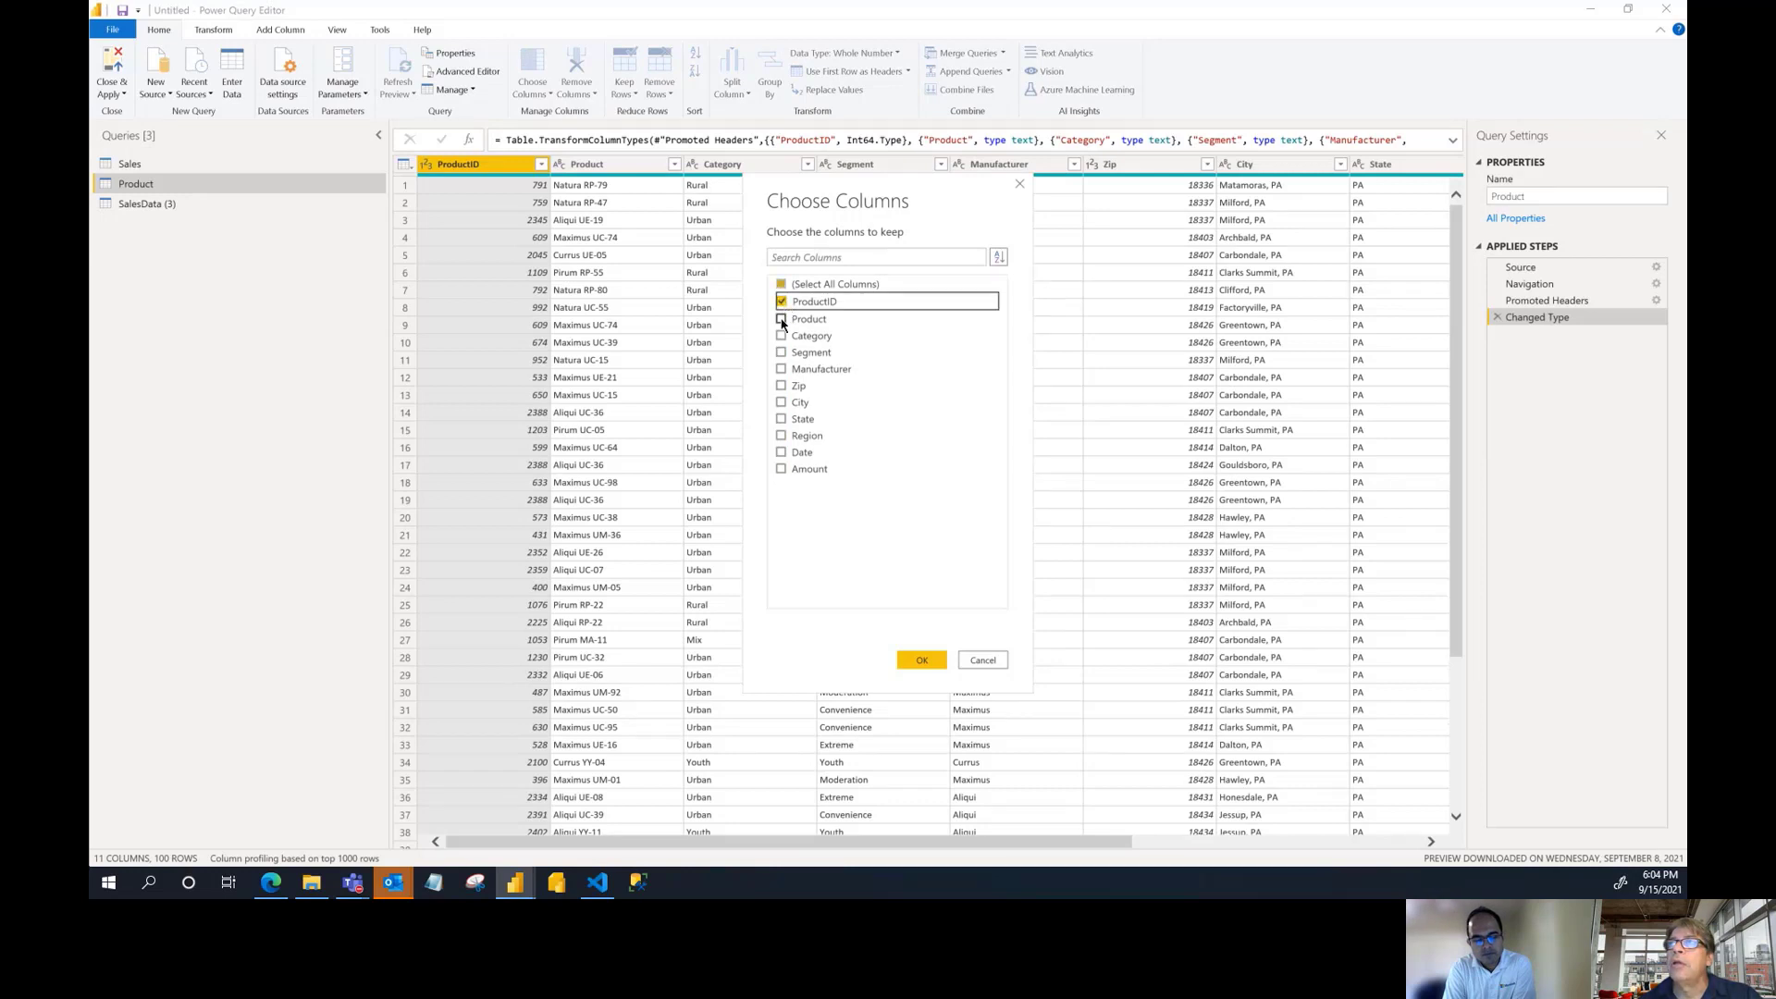
left_click(781, 319)
left_click(781, 335)
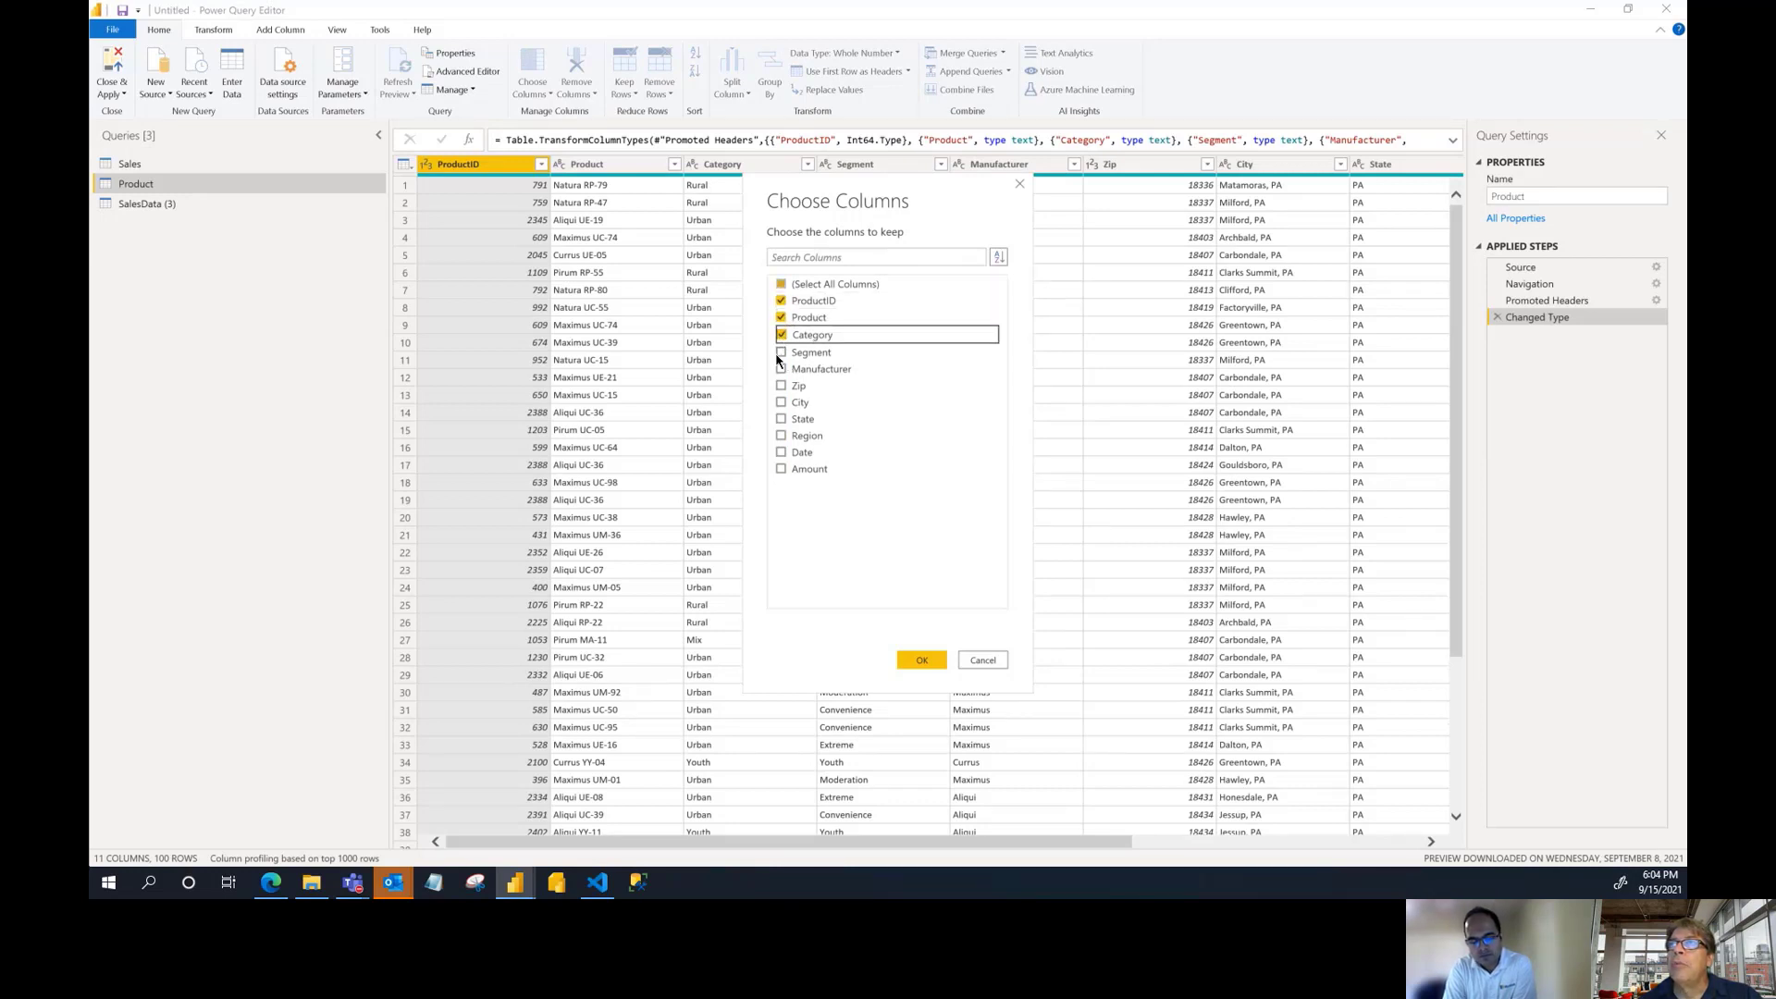
left_click(780, 352)
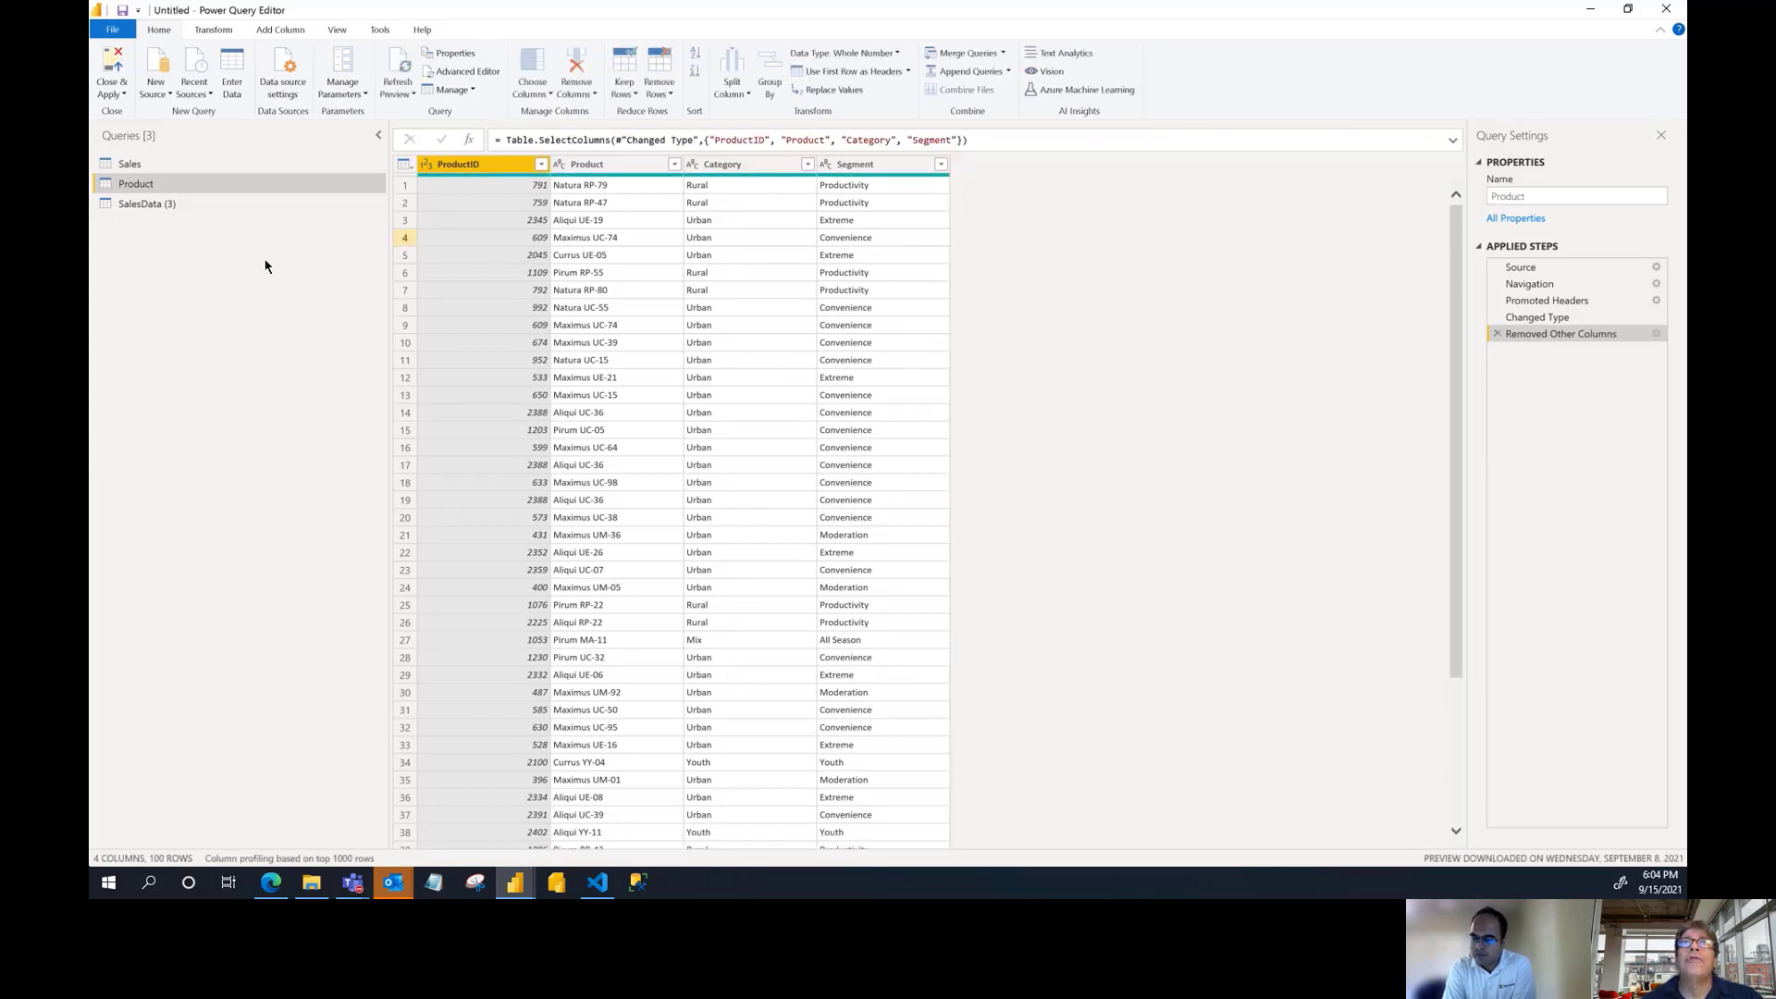
Delete the SalesData (3) query
left_click(141, 205)
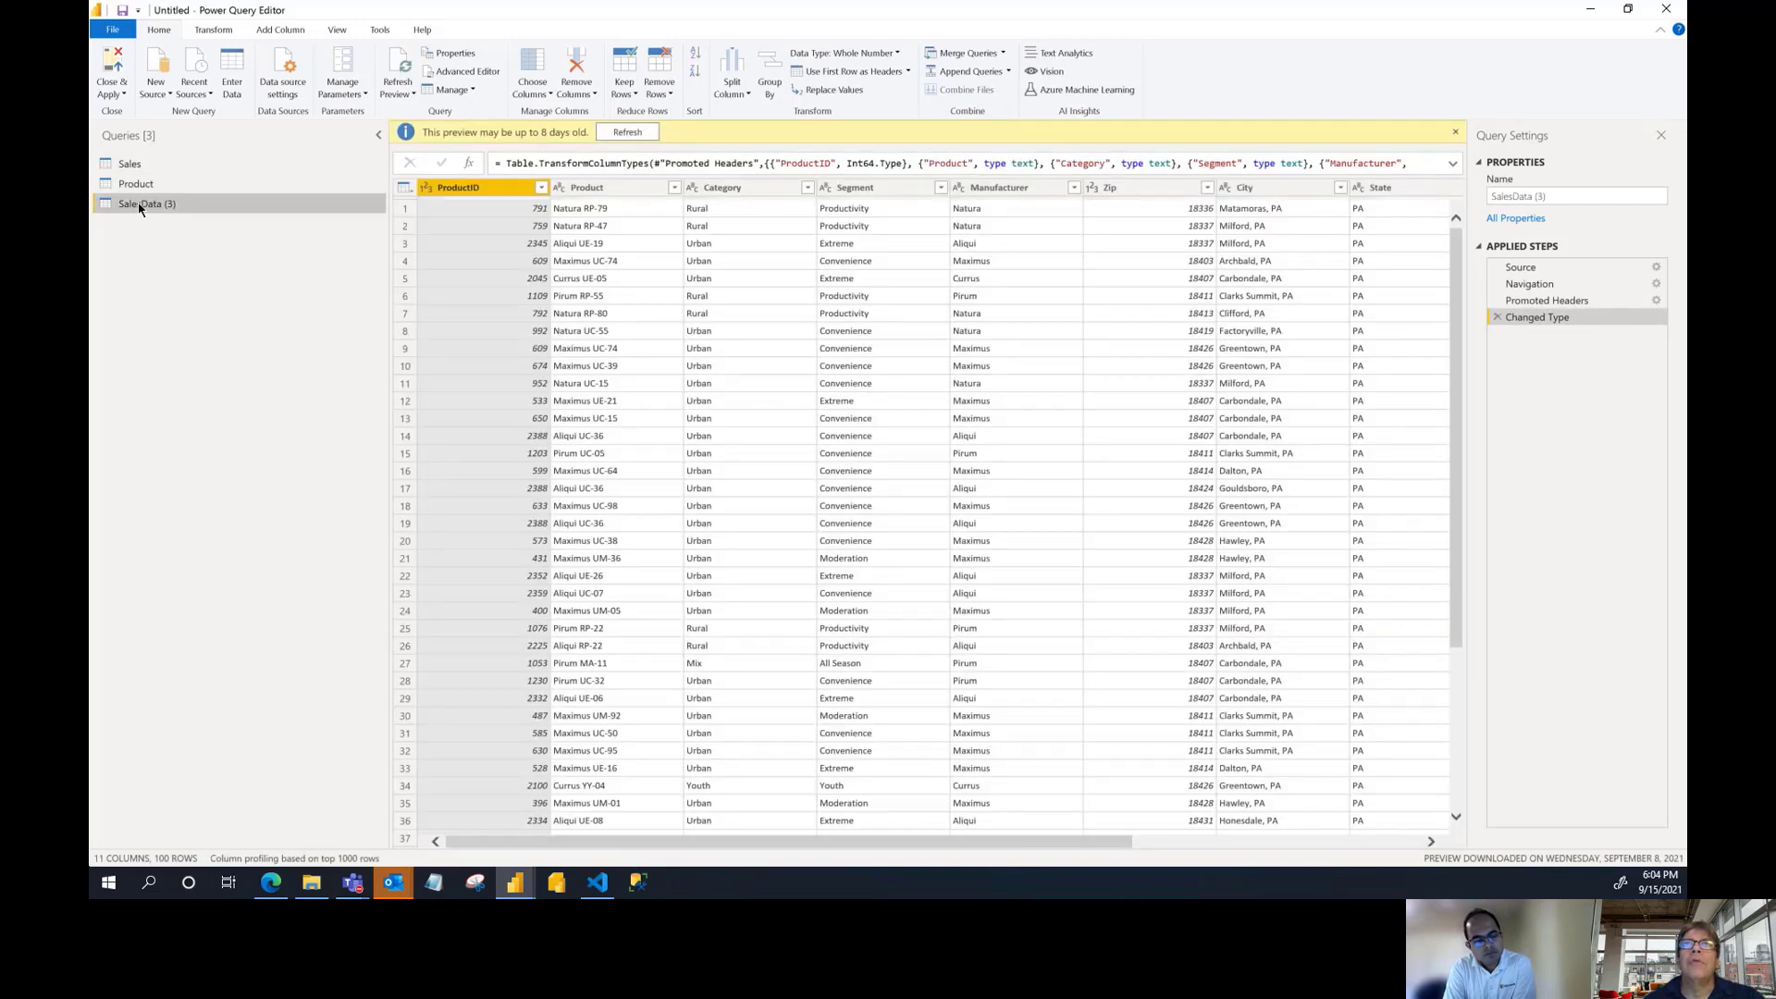
right_click(141, 207)
left_click(172, 248)
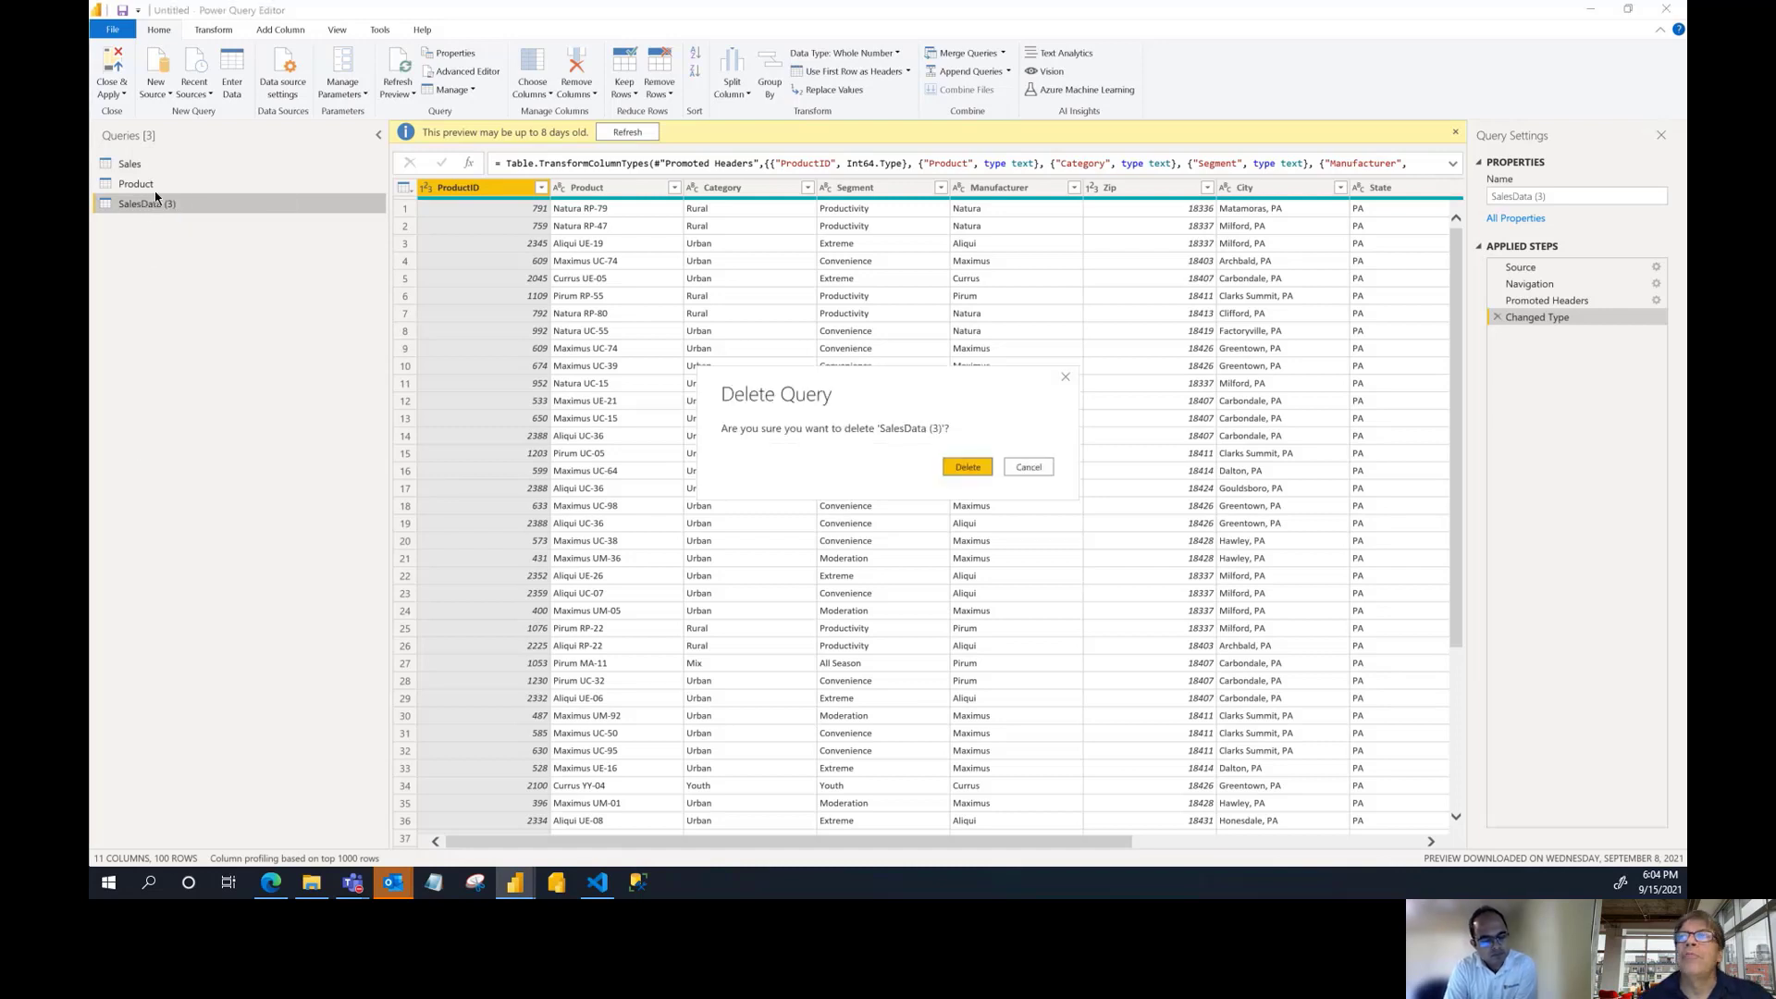
left_click(968, 467)
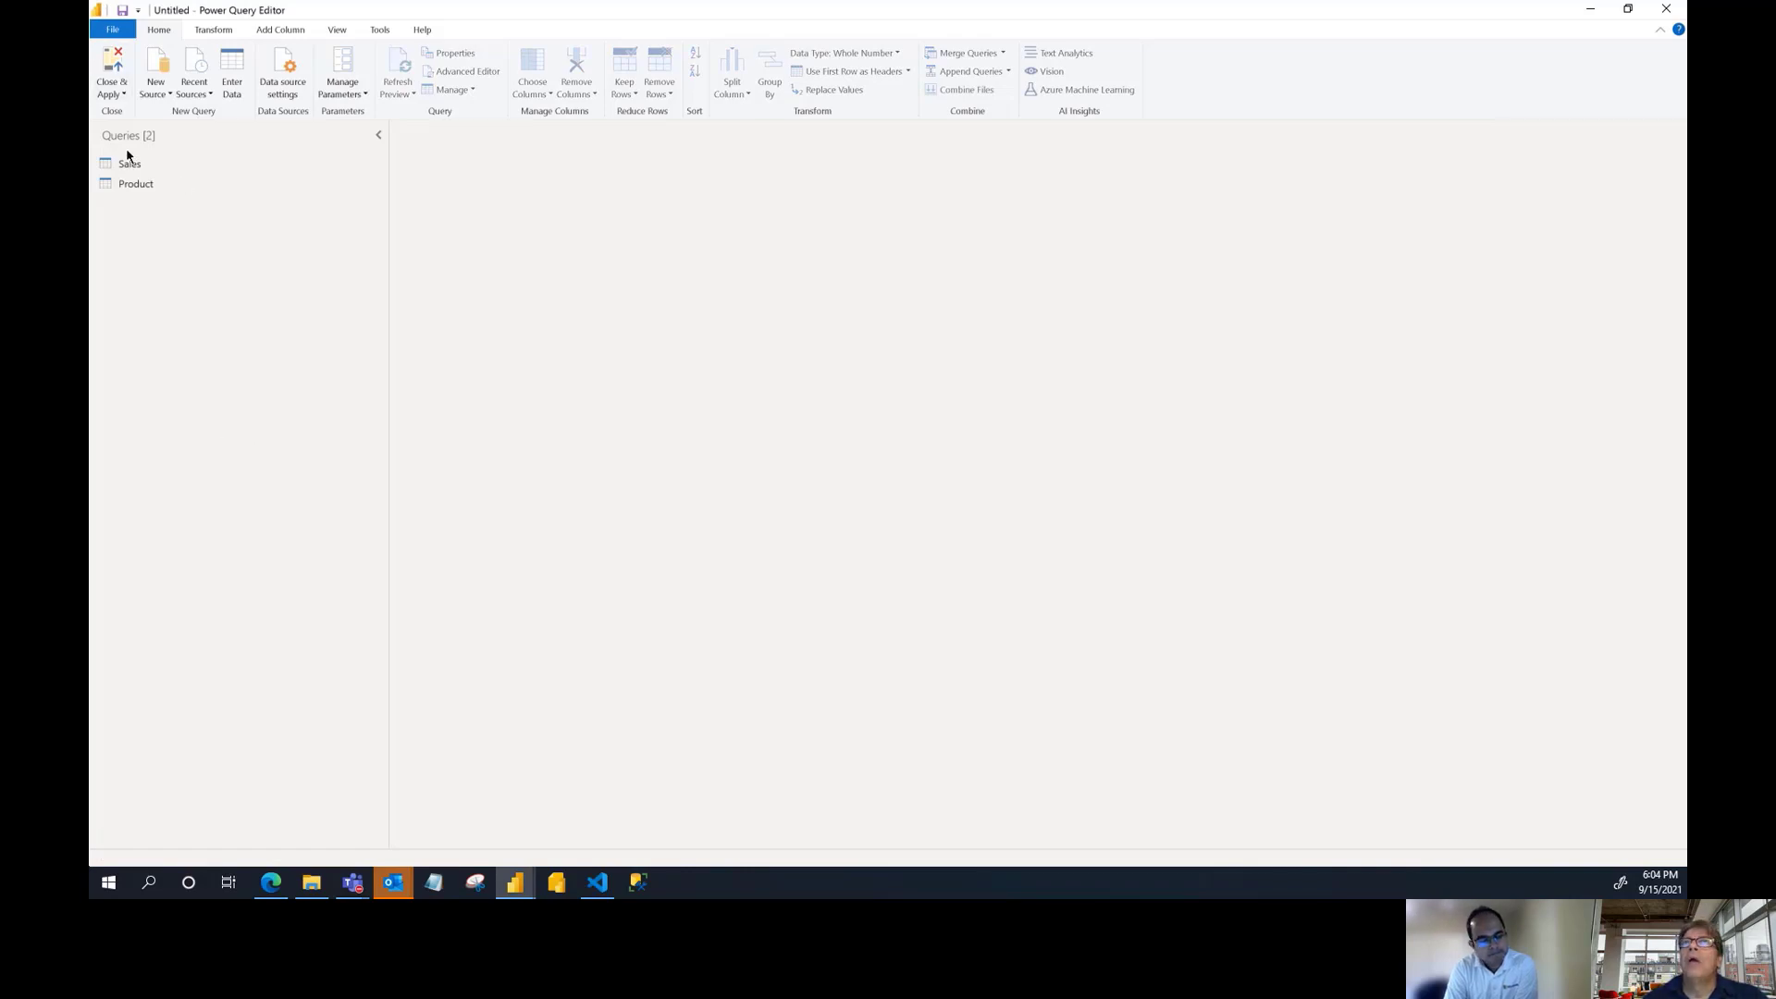
Apply the Sales and Product queries to the model and move the Sales table farther from Product in the model diagram
left_click(131, 185)
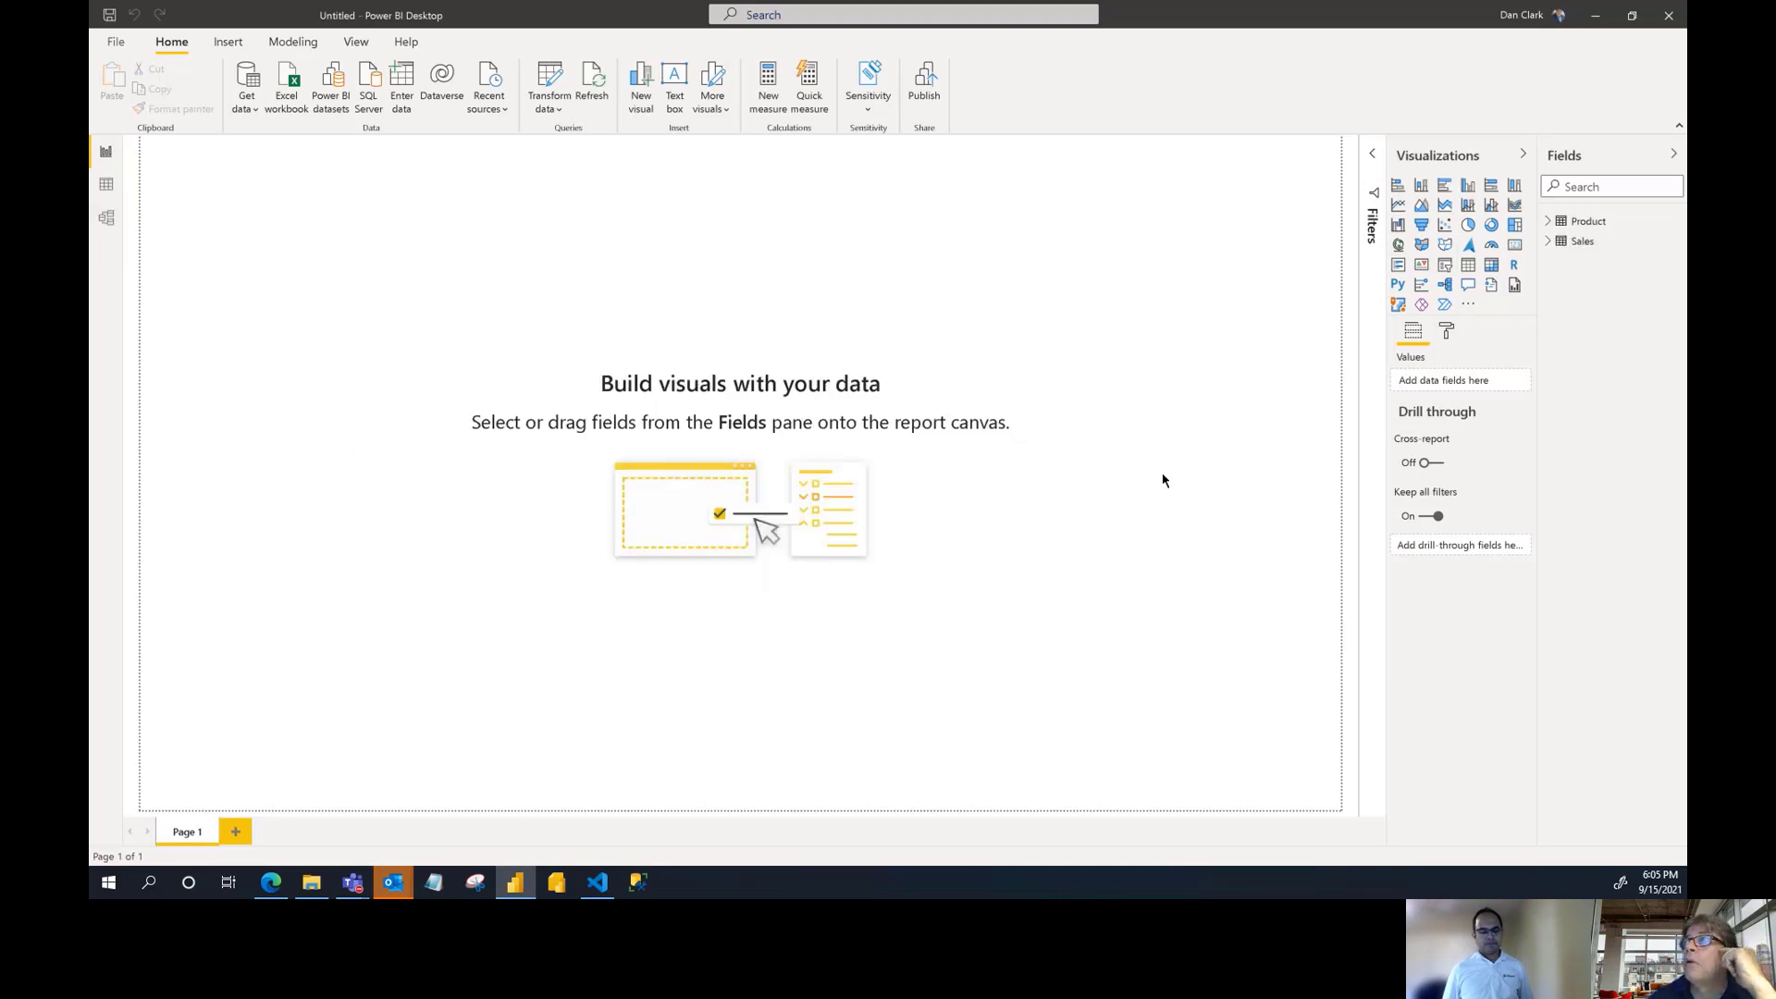
left_click(106, 219)
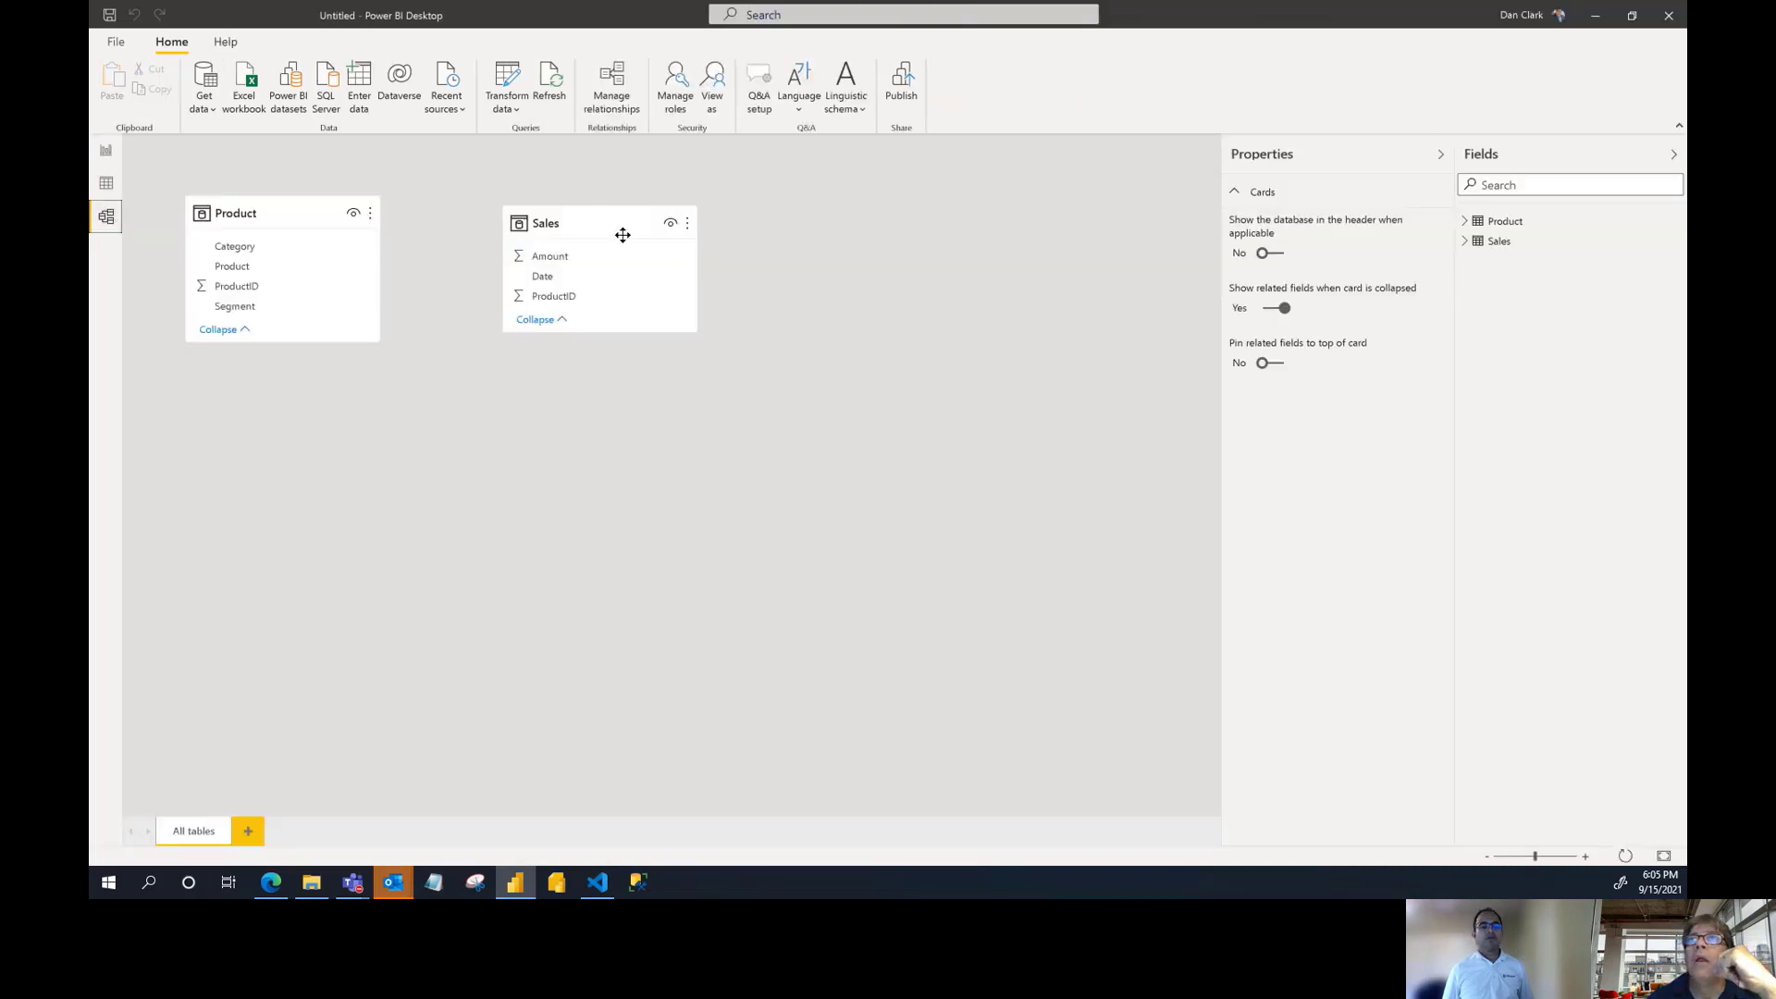
left_click_drag(593, 218, 658, 246)
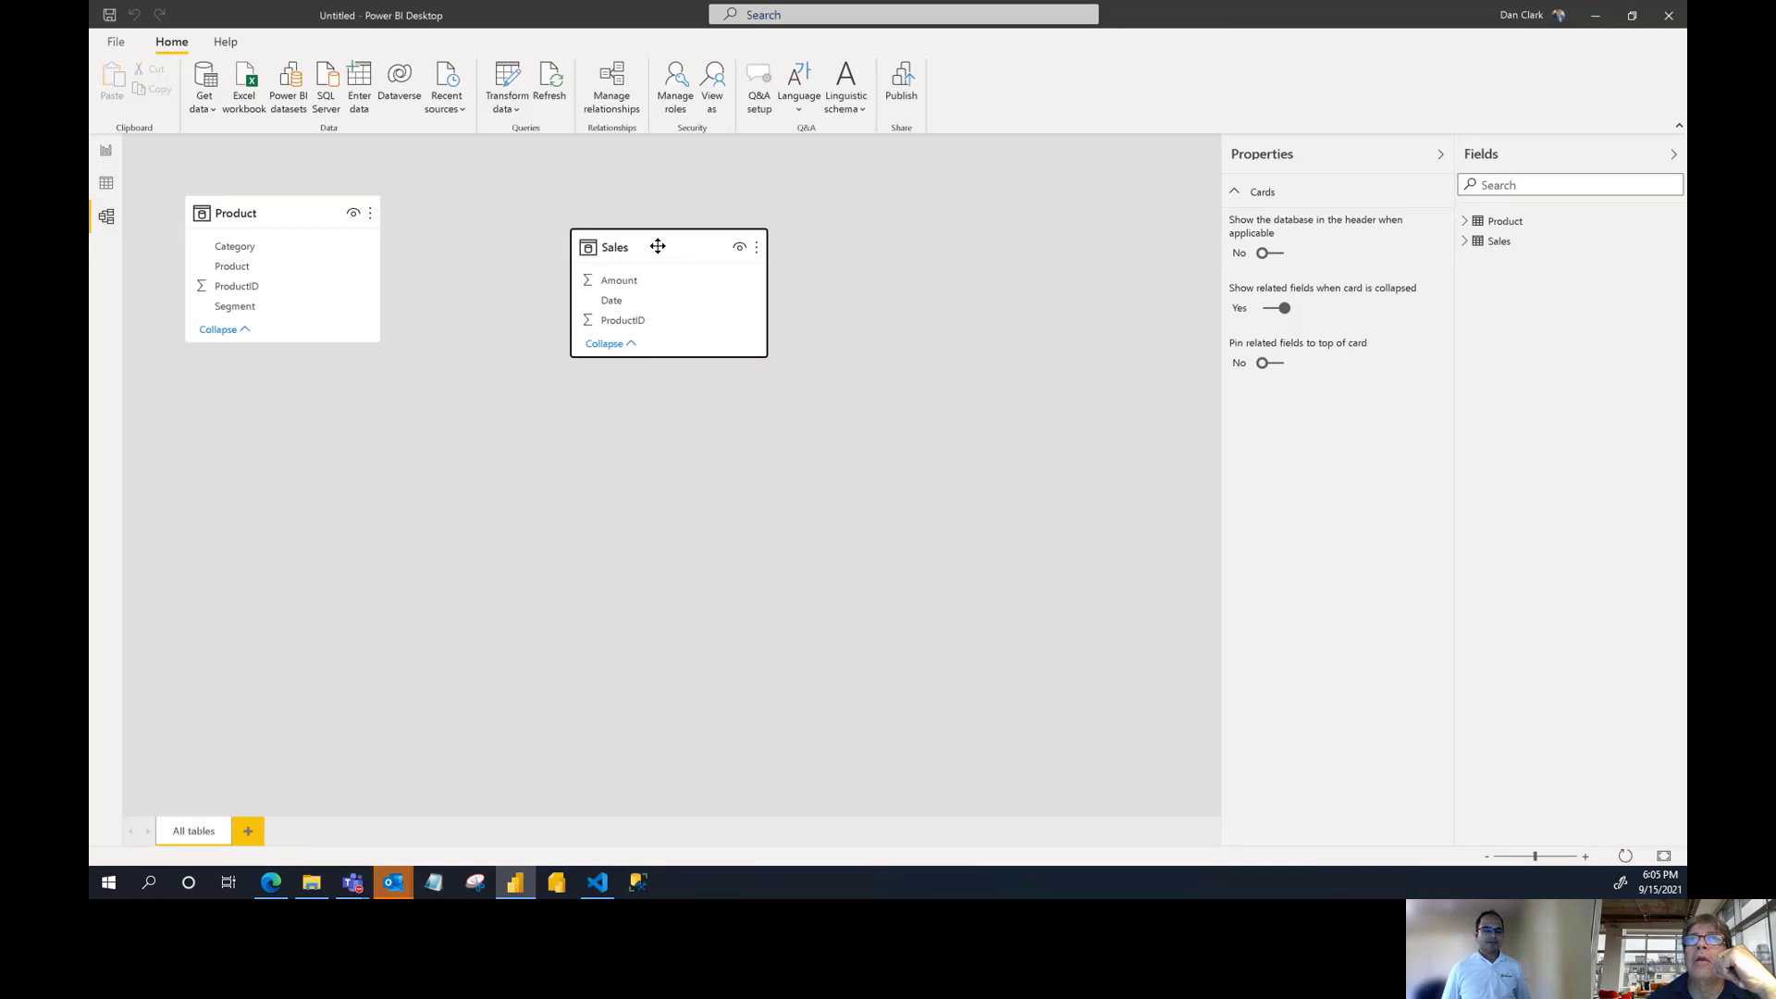
Try to relate the Product table to the Sales table on ProductID
left_click(256, 288)
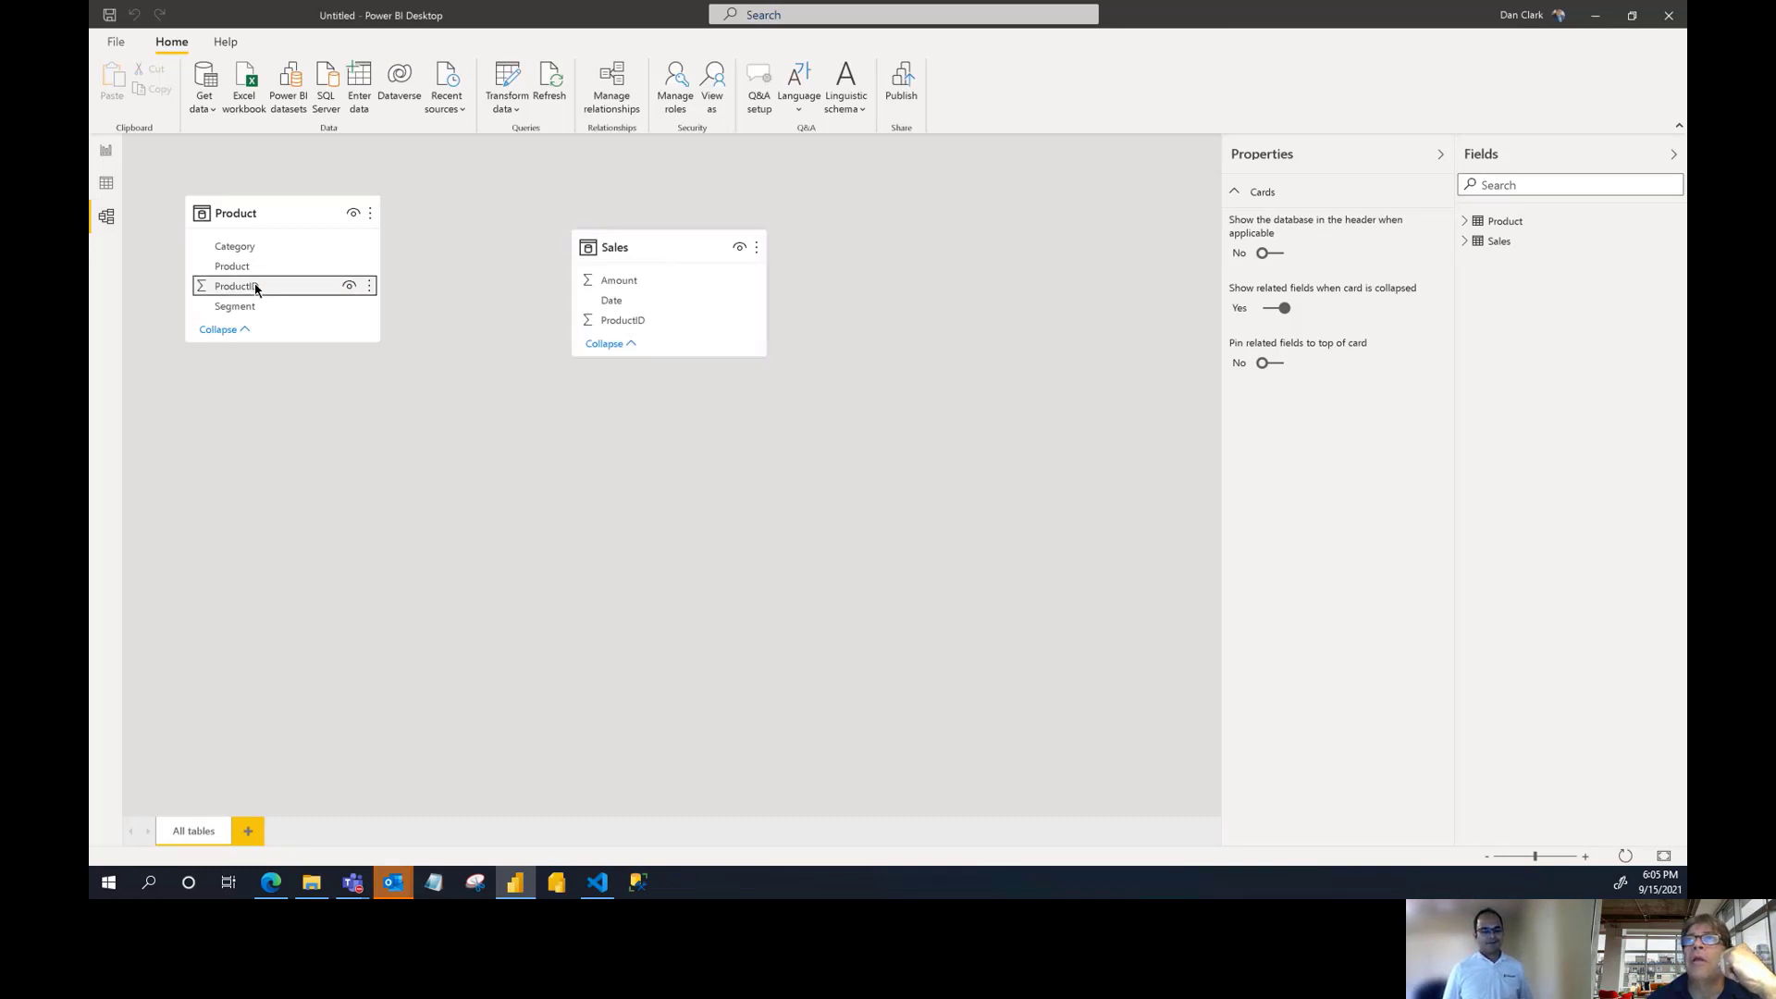
left_click_drag(256, 289, 620, 321)
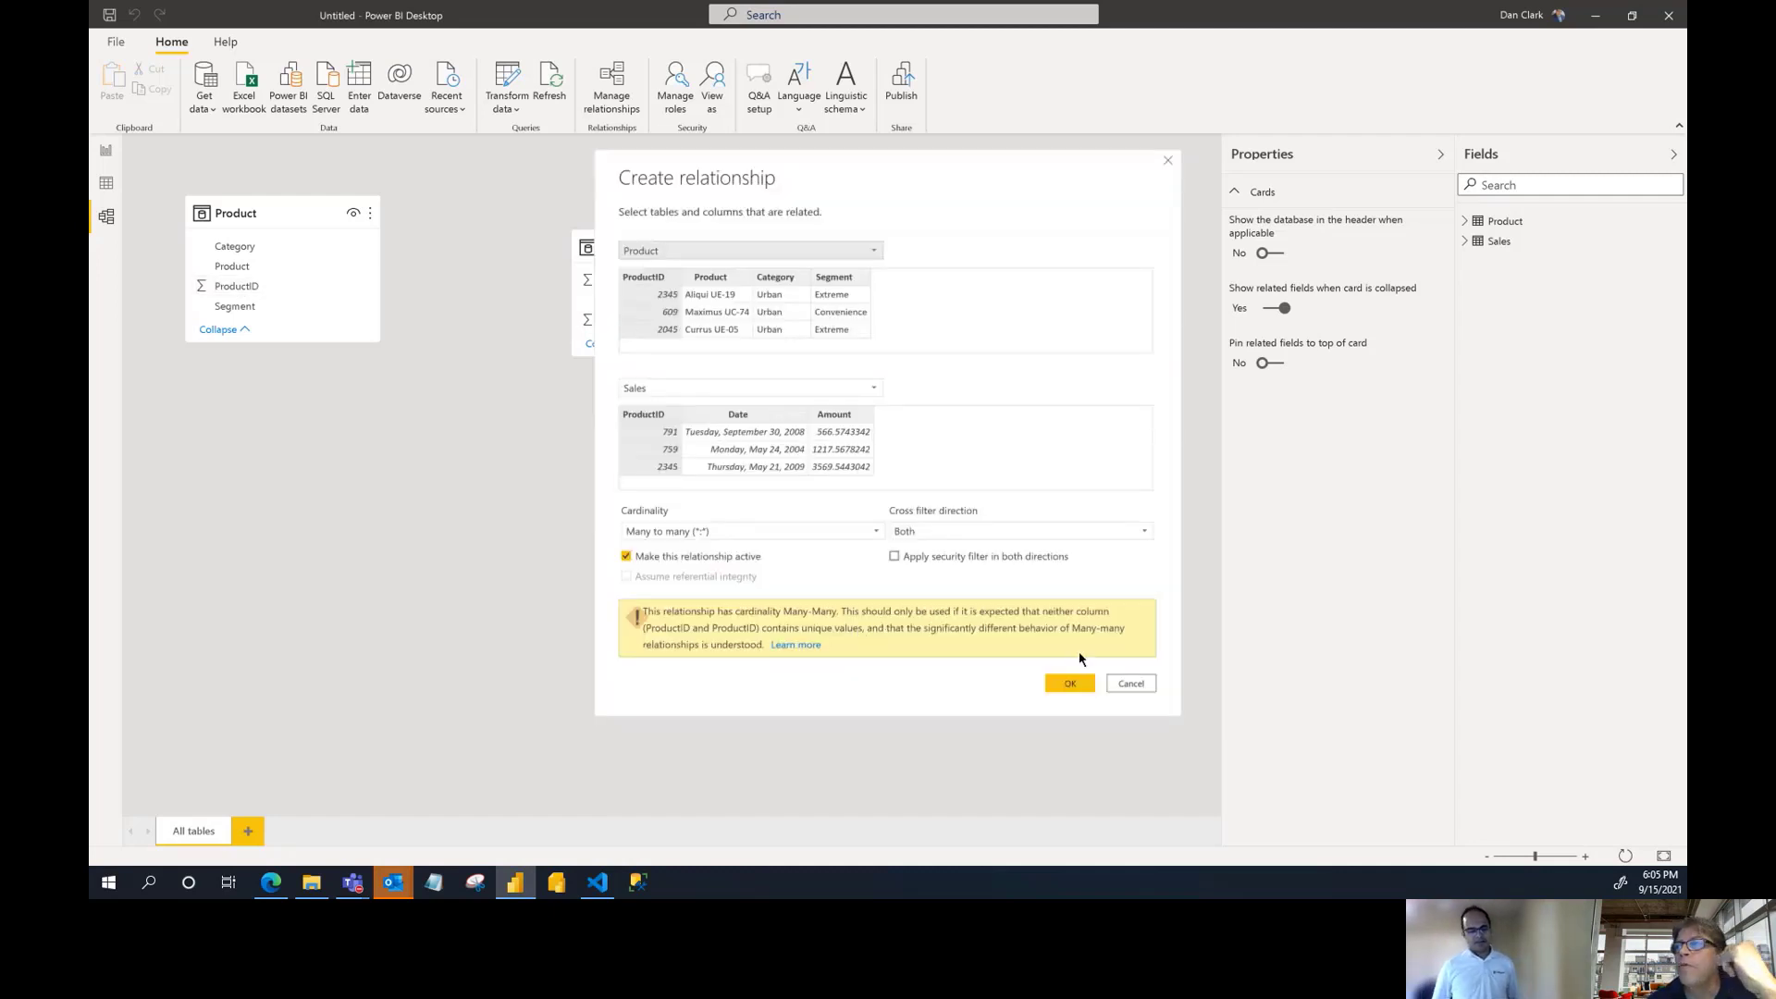
left_click(1122, 687)
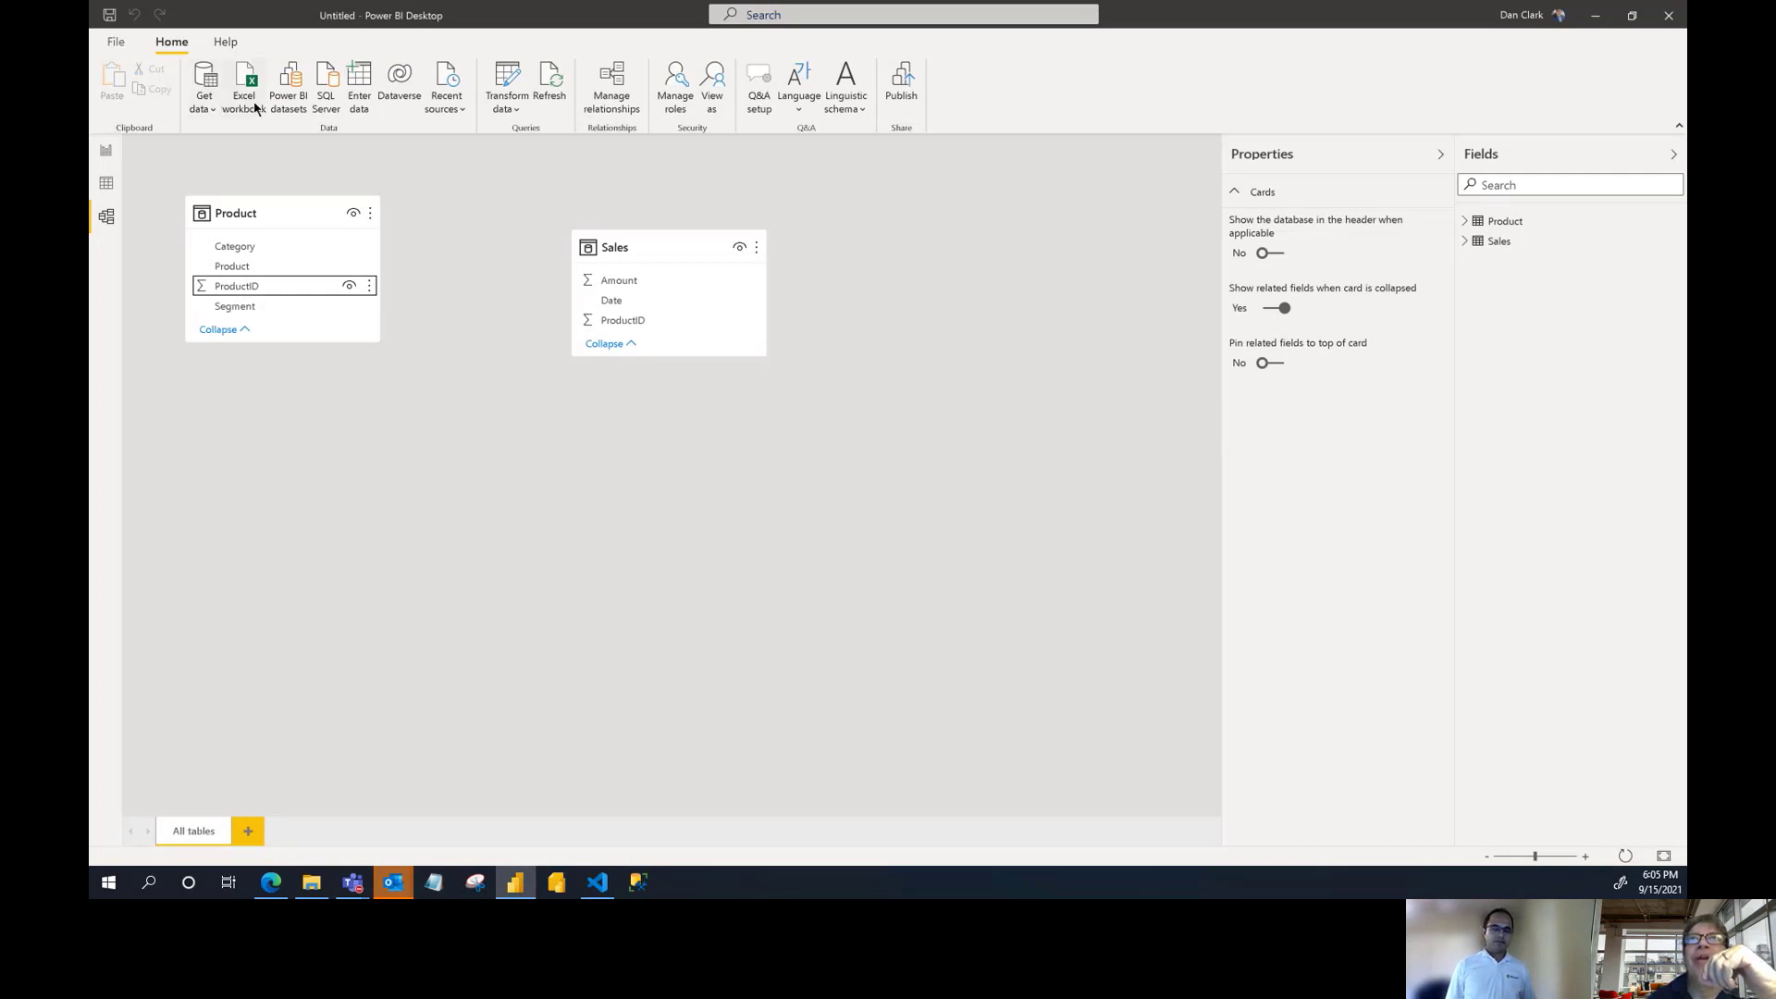
Remove duplicate rows from the Product query based on ProductID and apply the change to the model
left_click(507, 108)
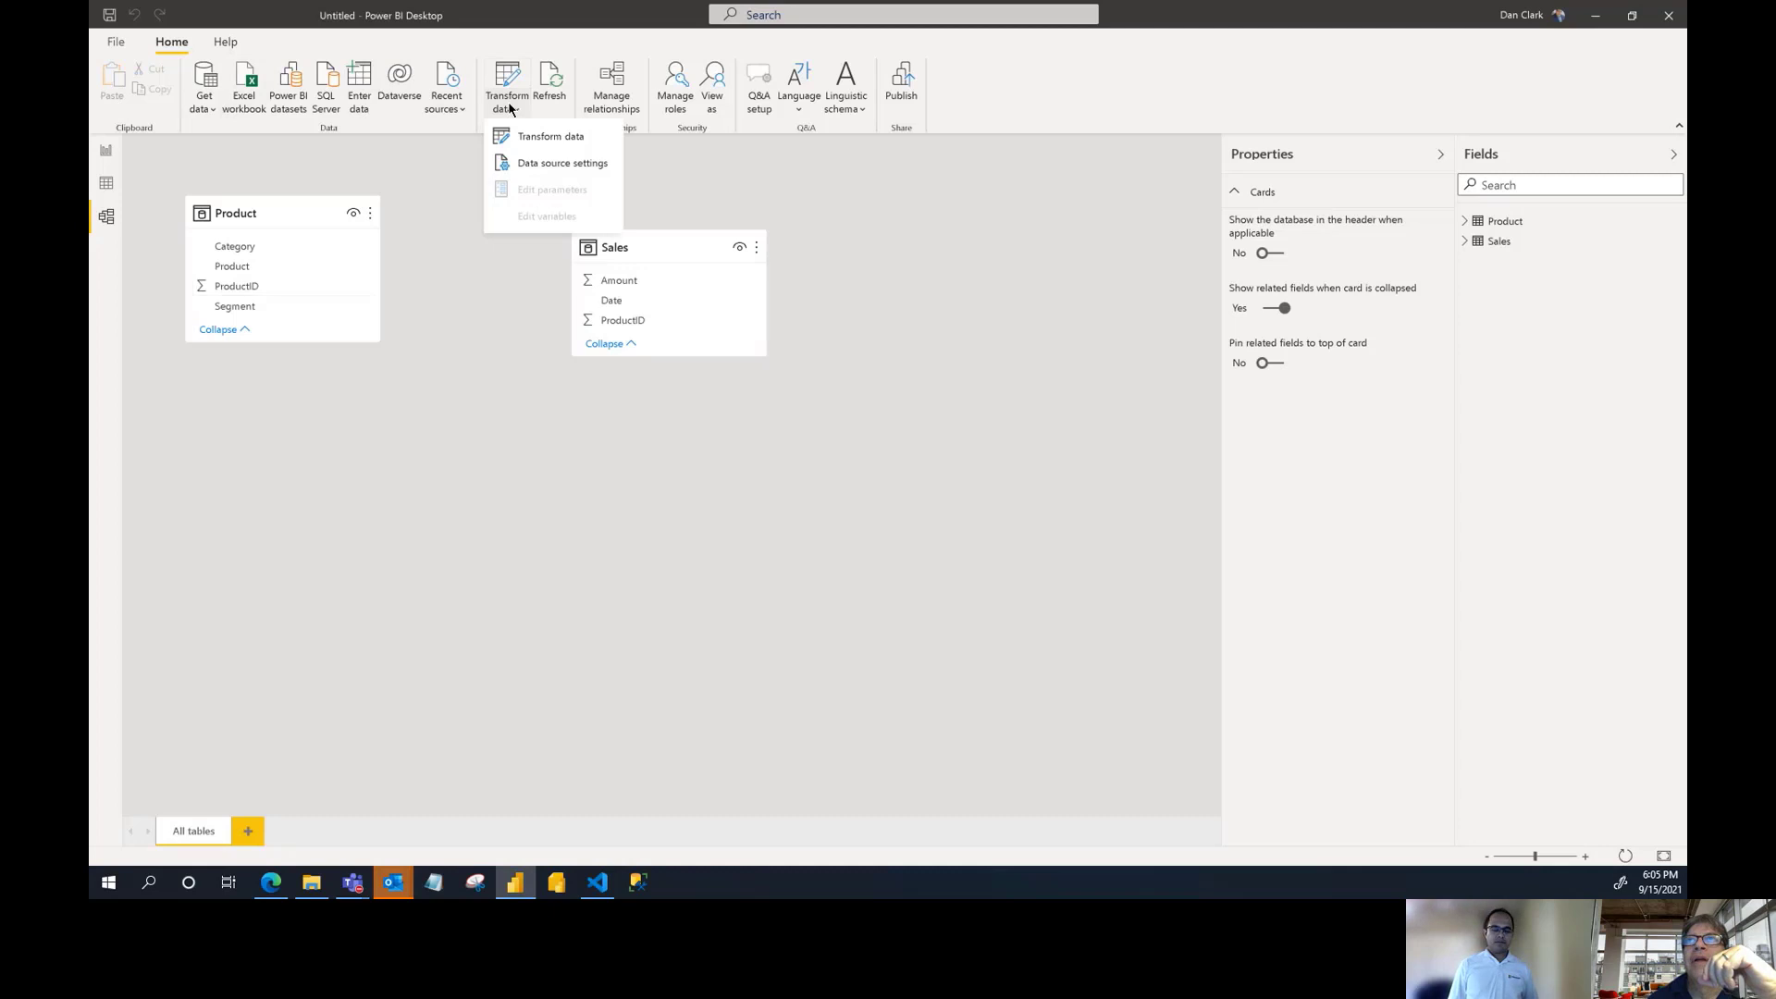
left_click(557, 145)
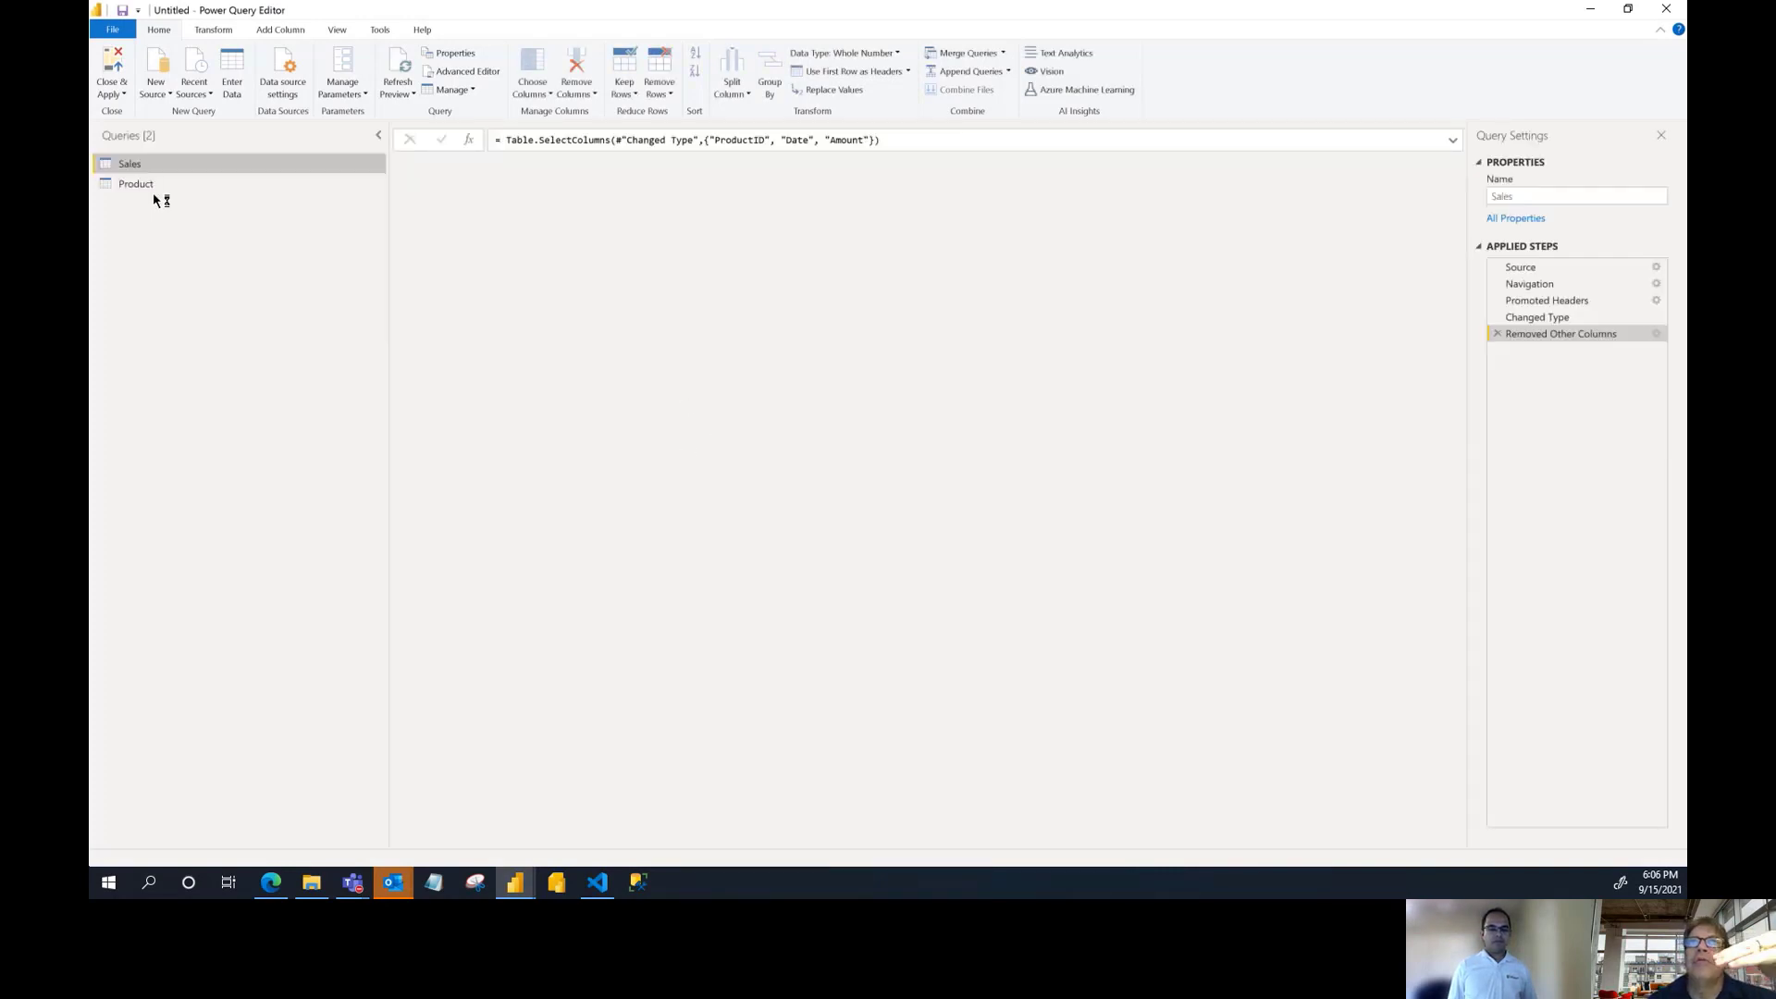
left_click(151, 187)
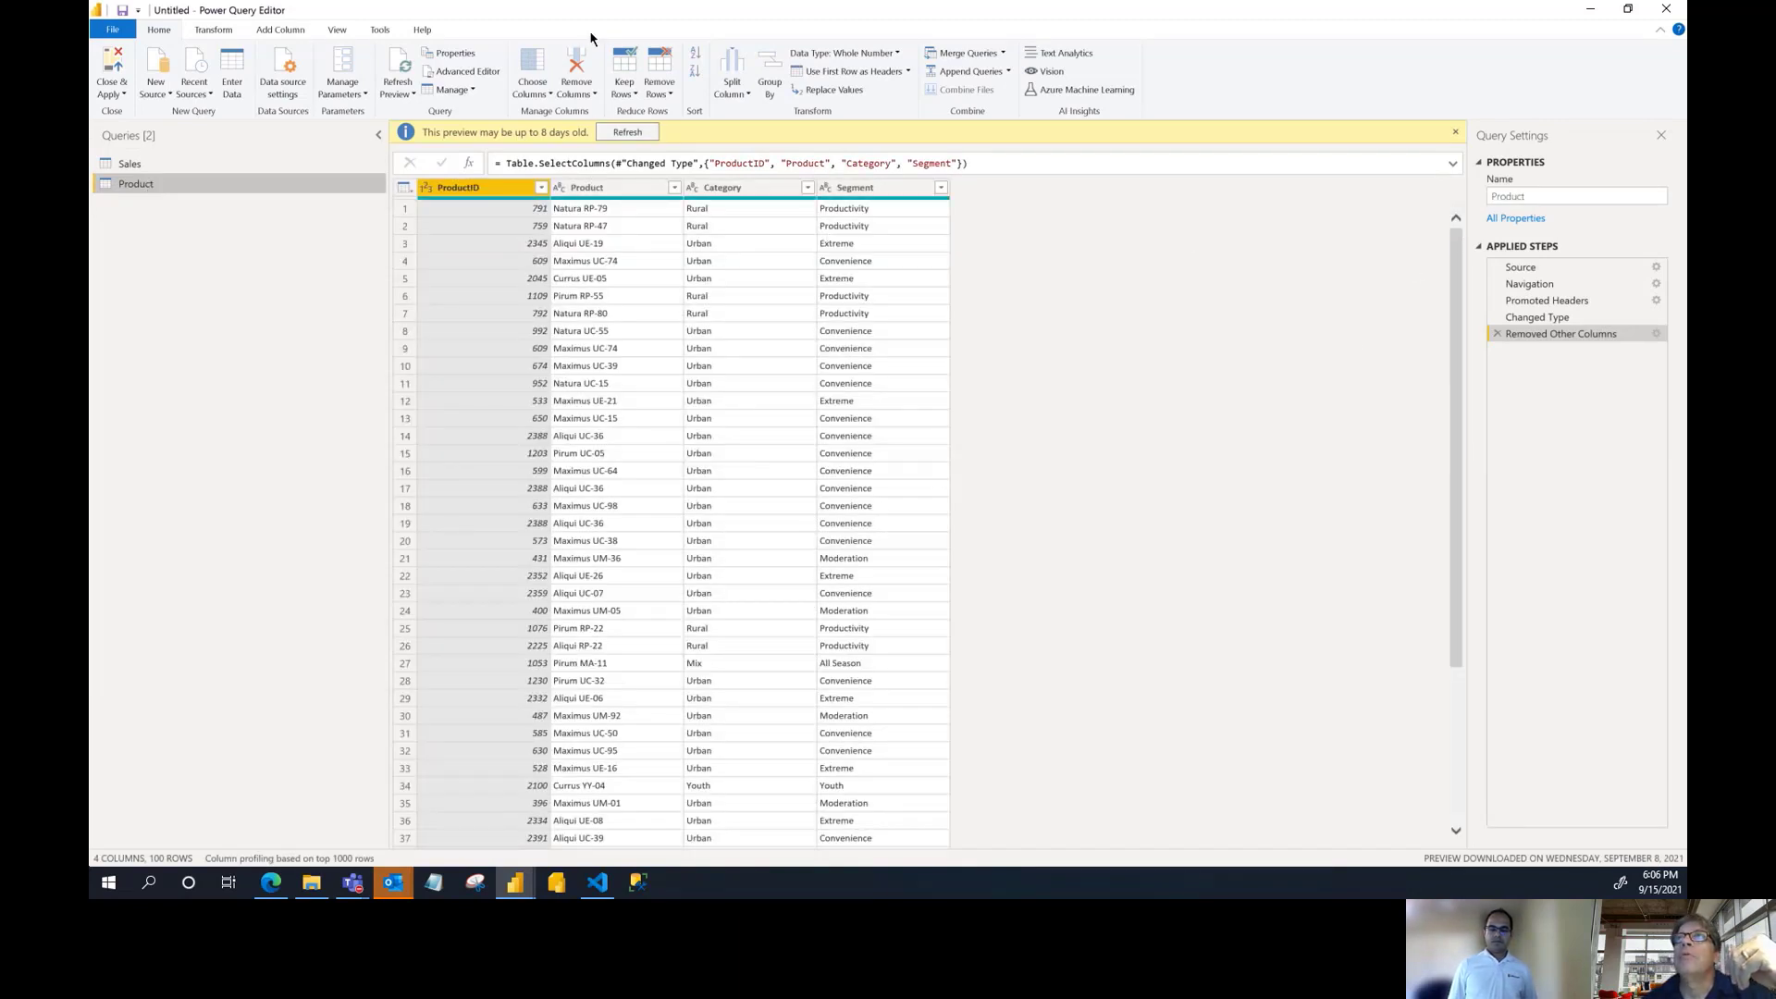
left_click(662, 88)
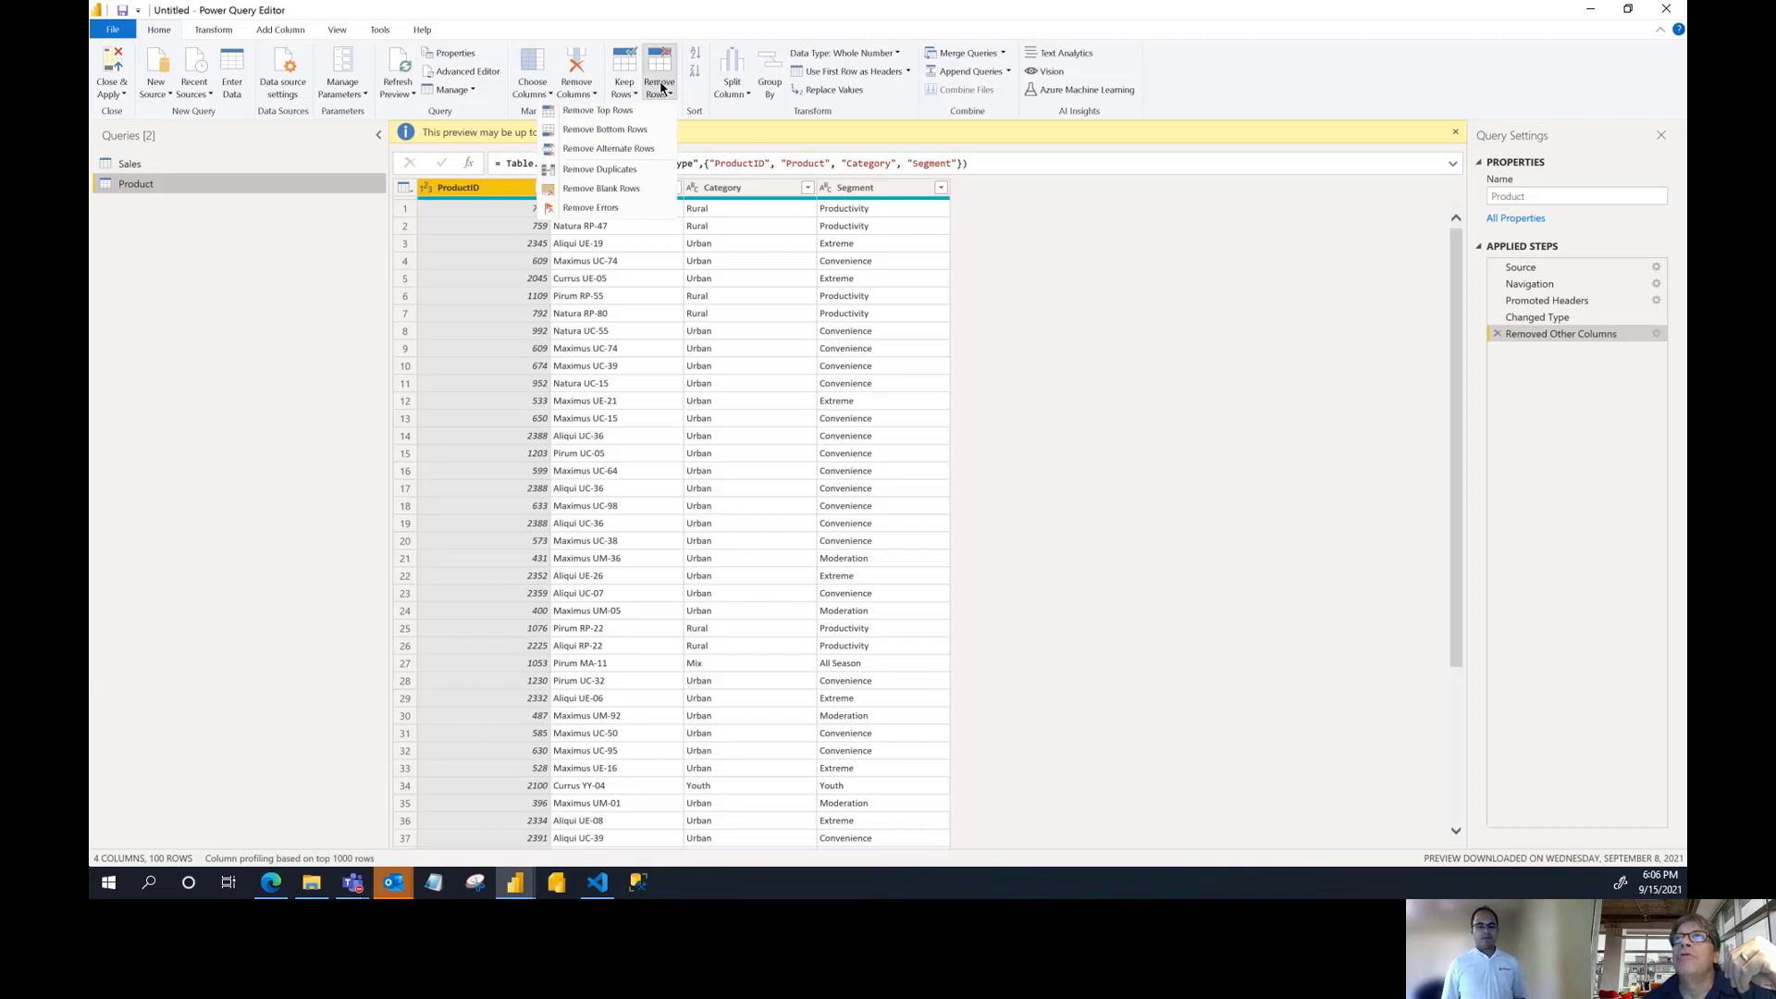
left_click(615, 170)
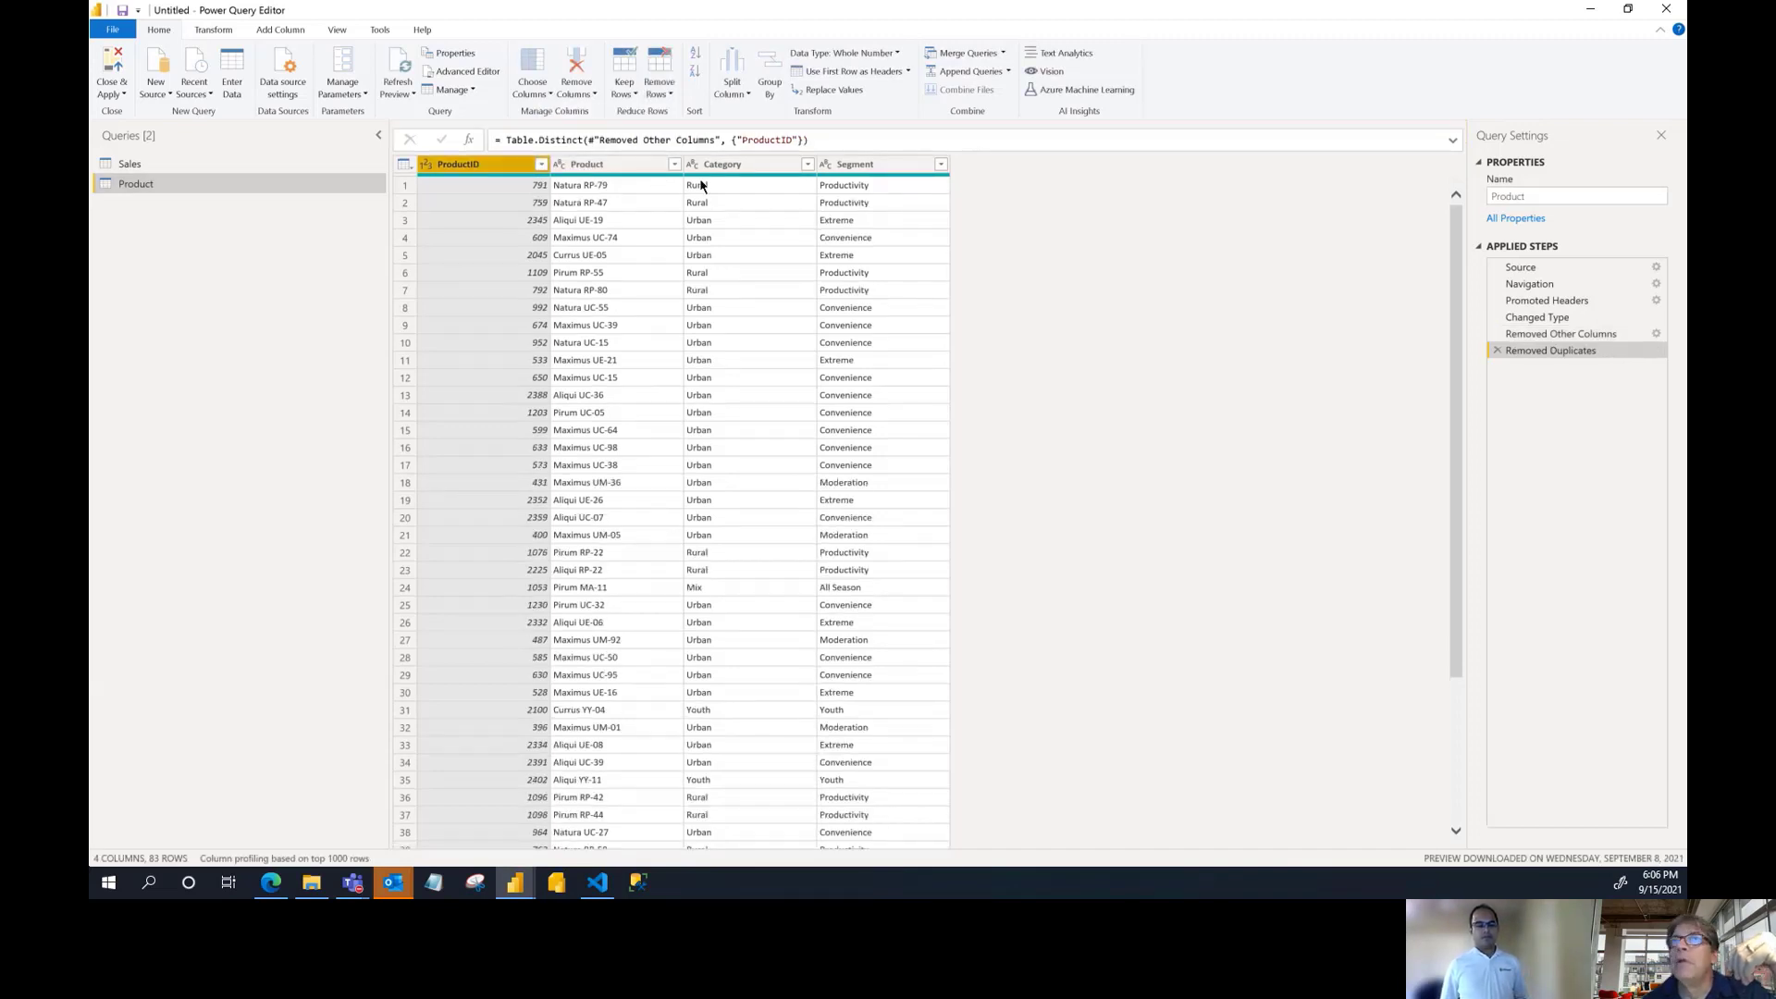
left_click(113, 81)
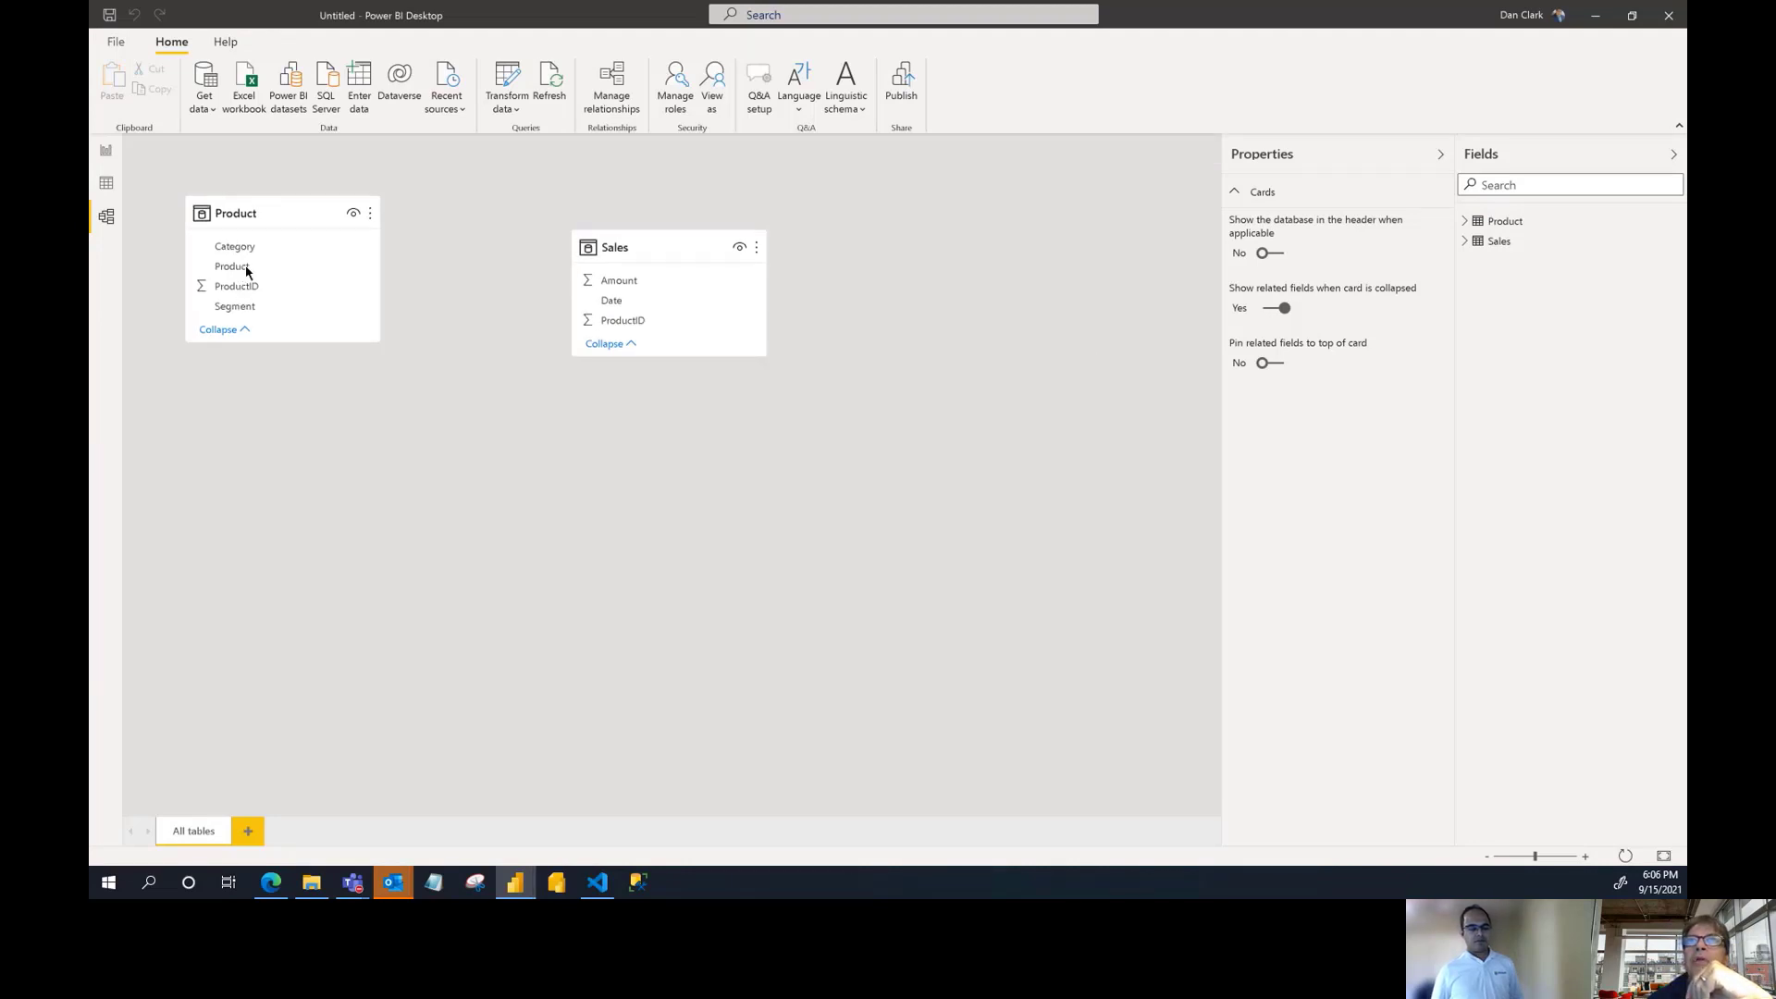
Create a relationship from ProductID in the Product table to ProductID in the Sales table
left_click_drag(245, 290, 611, 319)
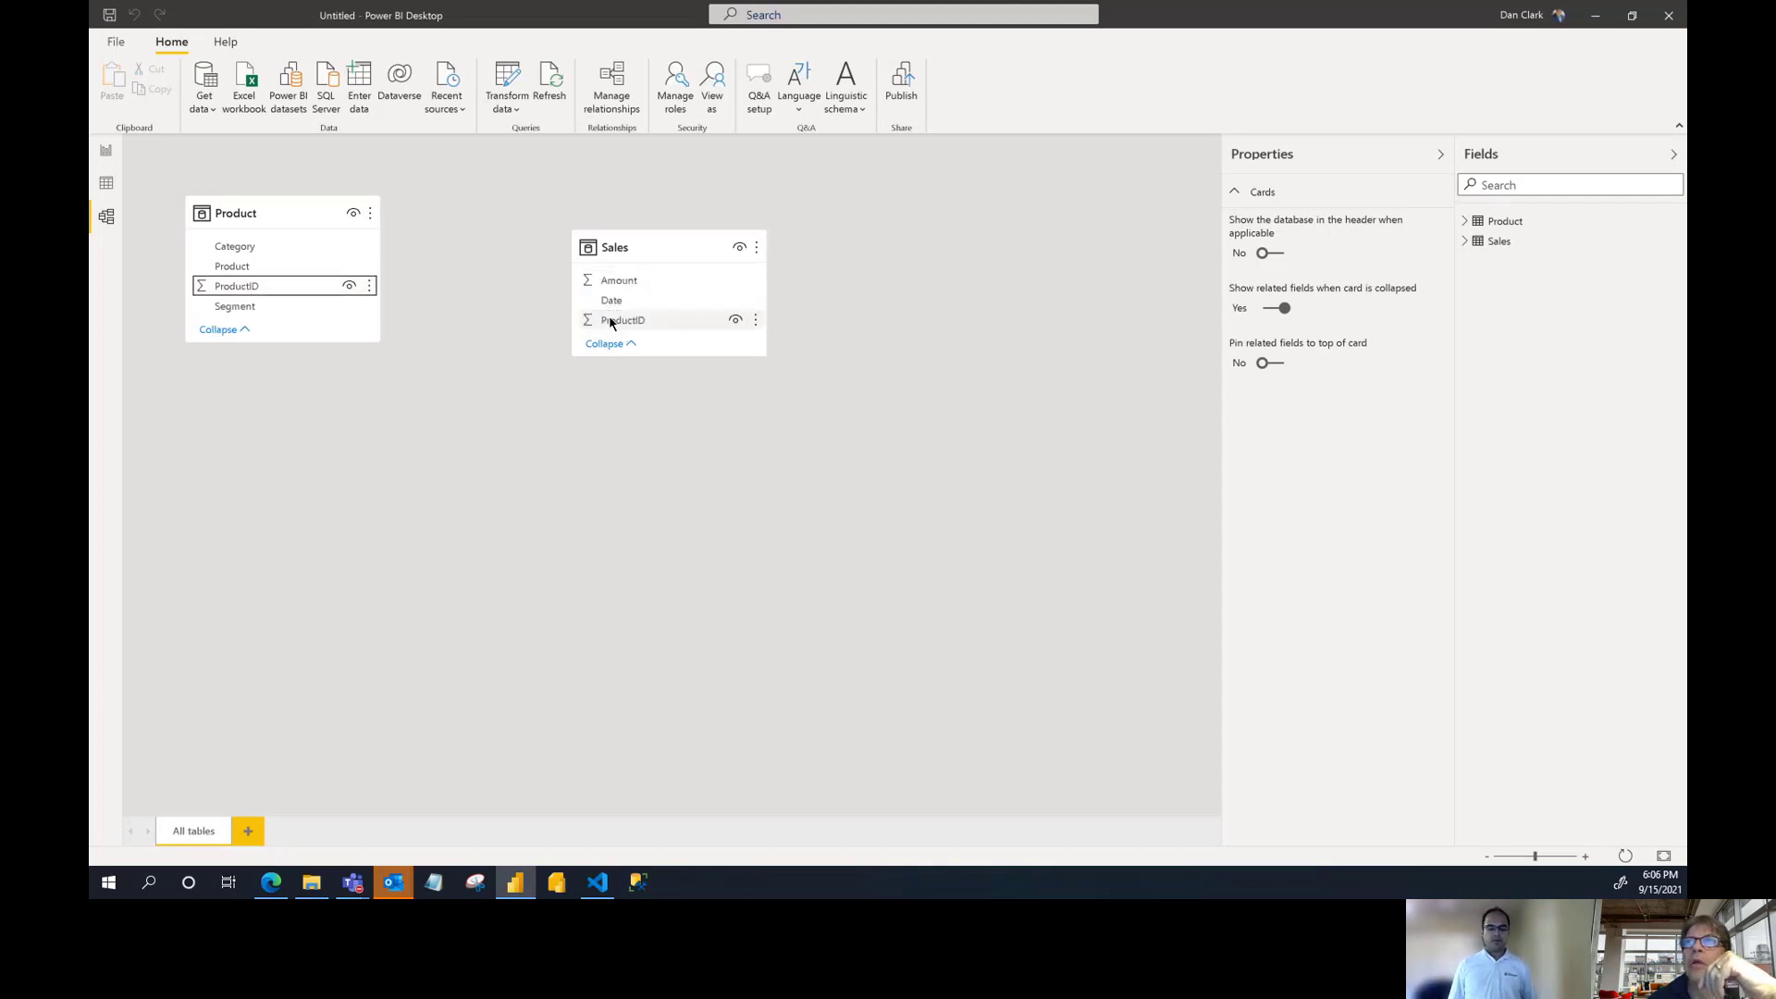